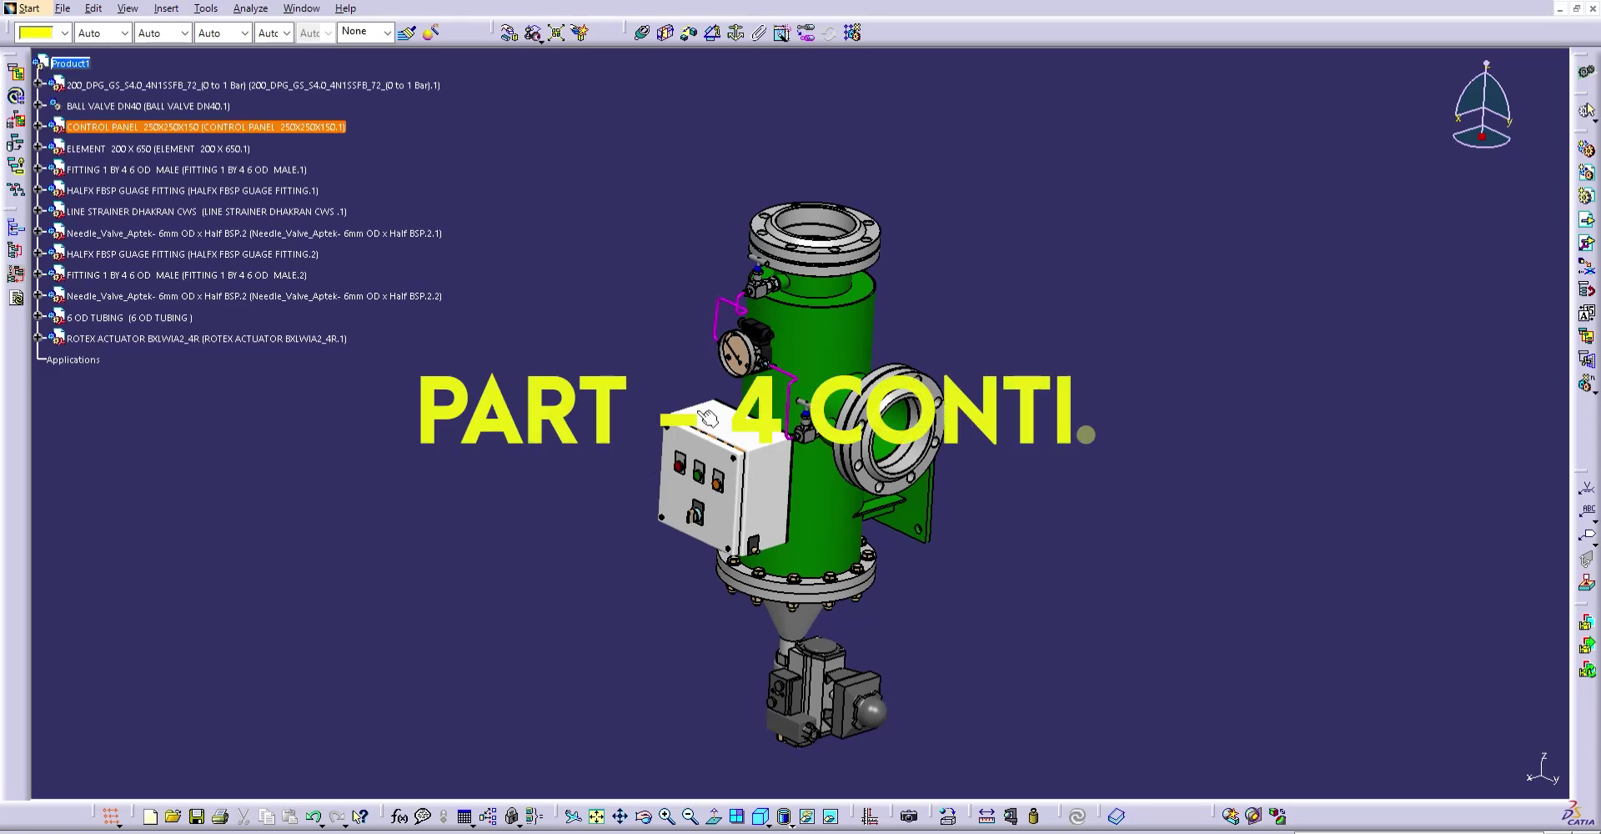
# - Orbit the finished line strainer assembly for an intro overview
pyautogui.moveTo(652, 472); pyautogui.dragTo(811, 510, button='middle')
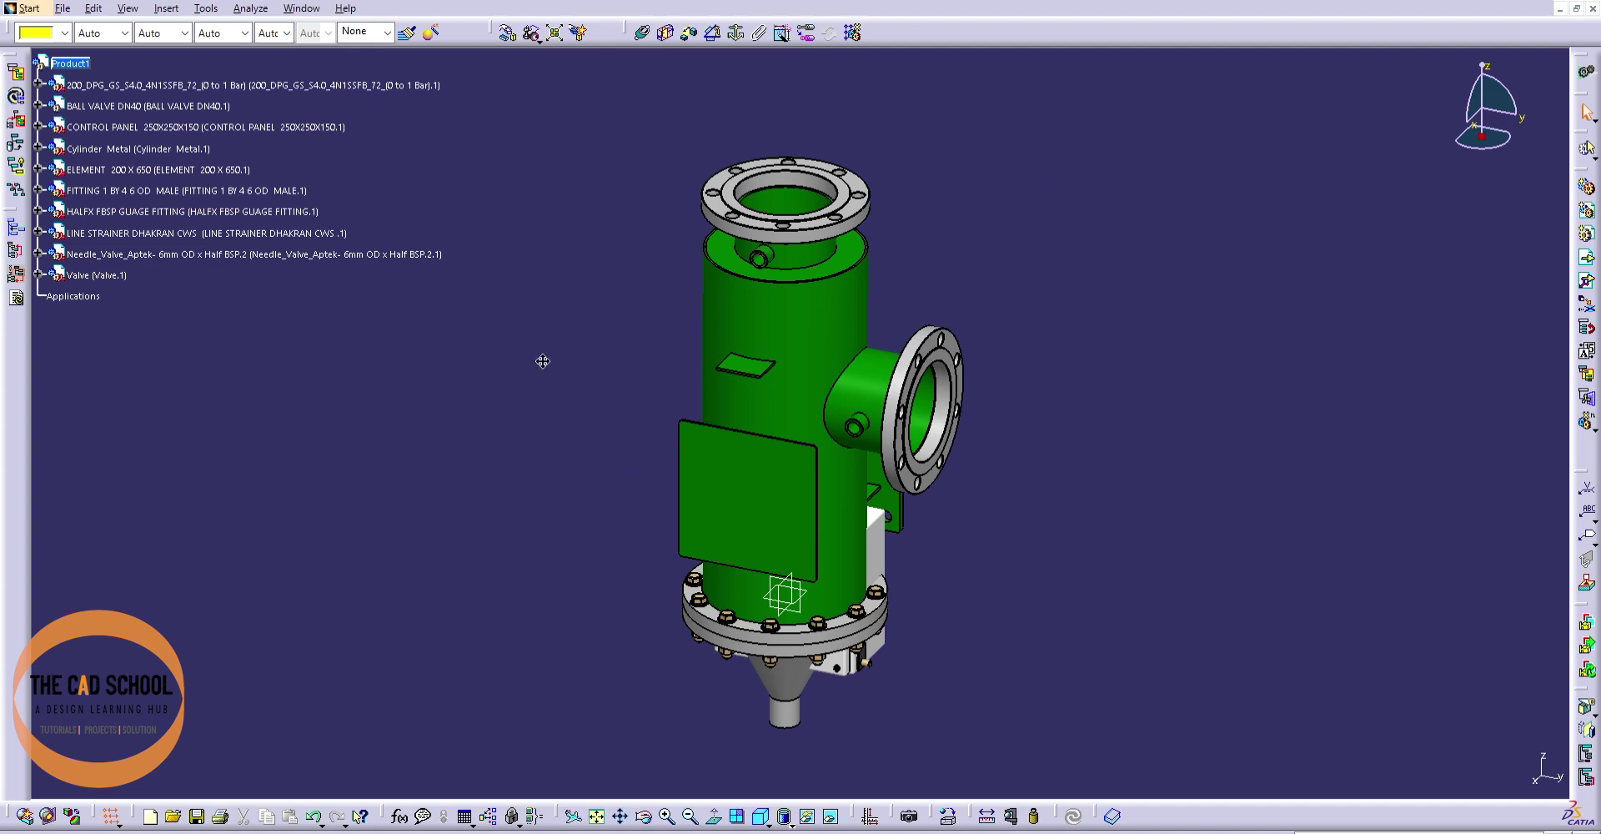
# - Pull the perforated element out of the strainer housing with the compass
pyautogui.moveTo(544, 358); pyautogui.dragTo(1255, 445, button='middle')
pyautogui.moveTo(972, 553)
pyautogui.mouseDown(button='middle')
pyautogui.moveTo(869, 553)
pyautogui.moveTo(1122, 420)
pyautogui.mouseUp(button='middle')
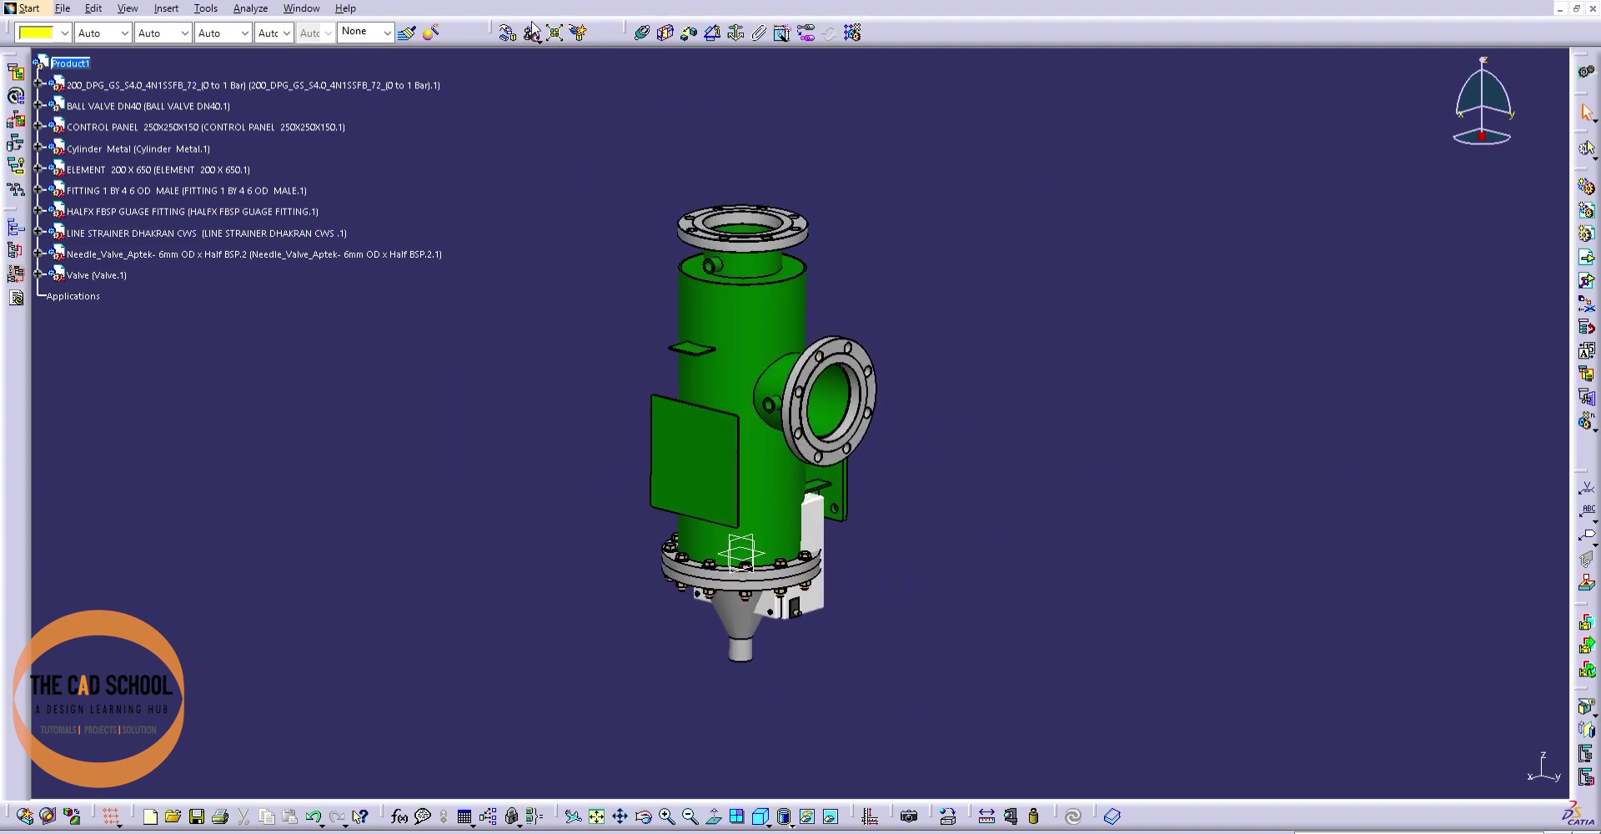
pyautogui.moveTo(1119, 494); pyautogui.dragTo(1132, 497, button='middle')
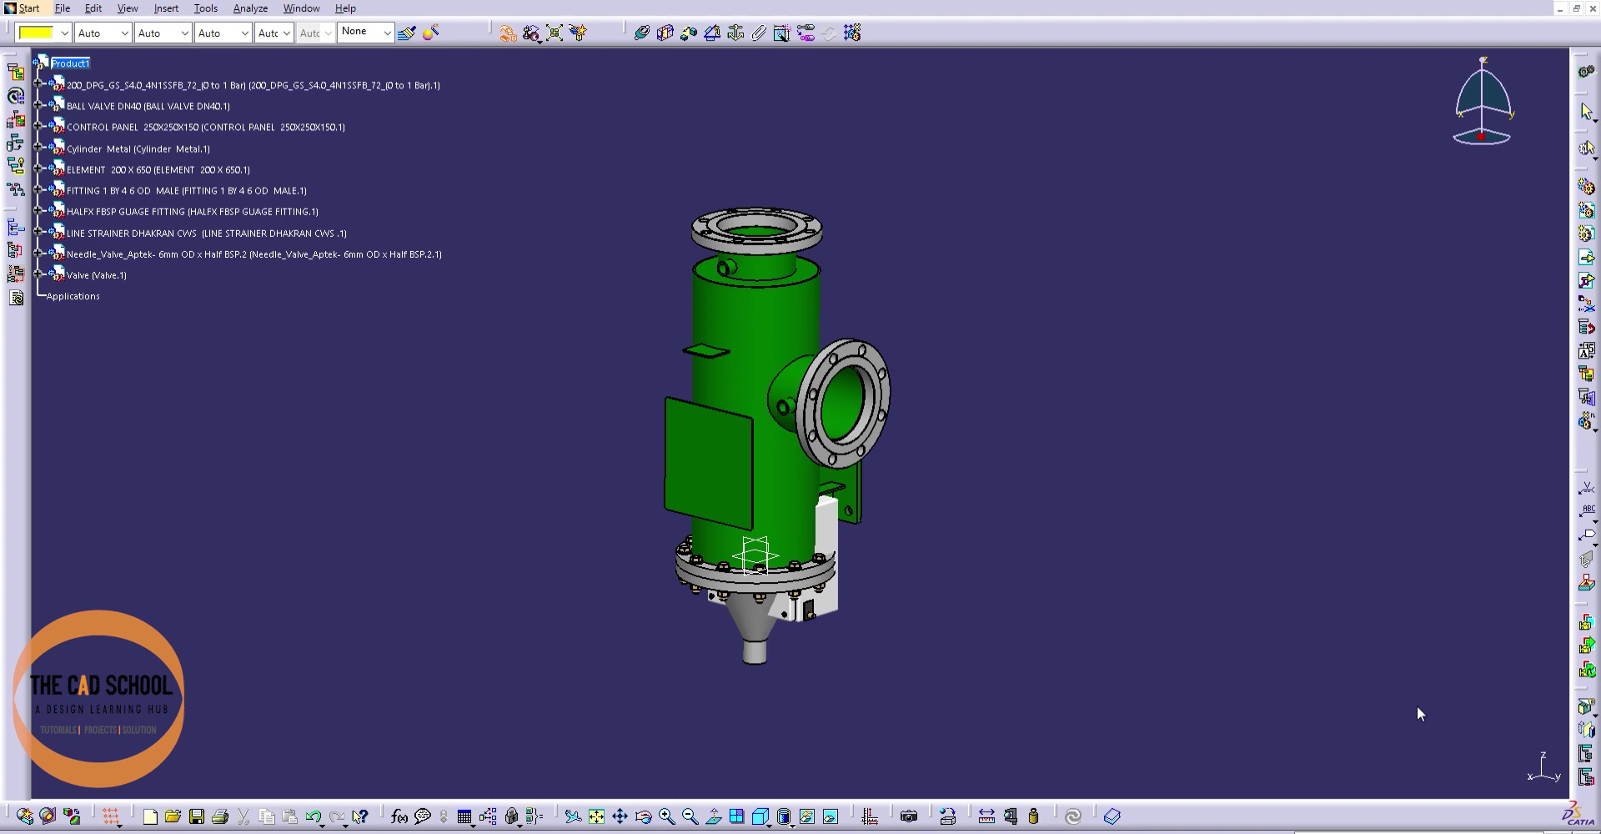
pyautogui.moveTo(755, 467); pyautogui.dragTo(706, 479)
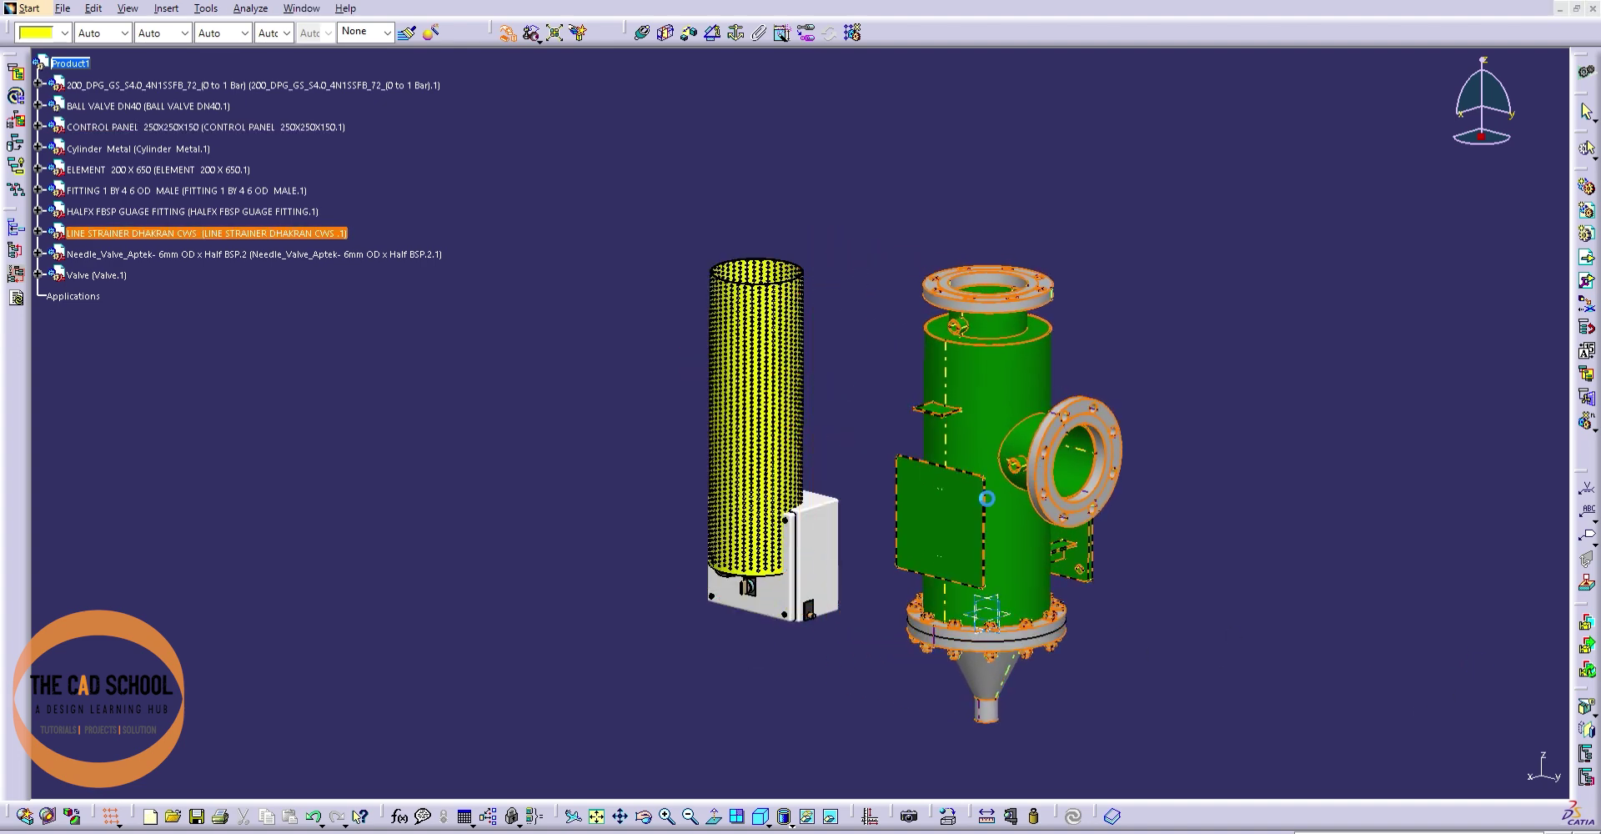
pyautogui.moveTo(706, 479); pyautogui.dragTo(1371, 738, button='middle')
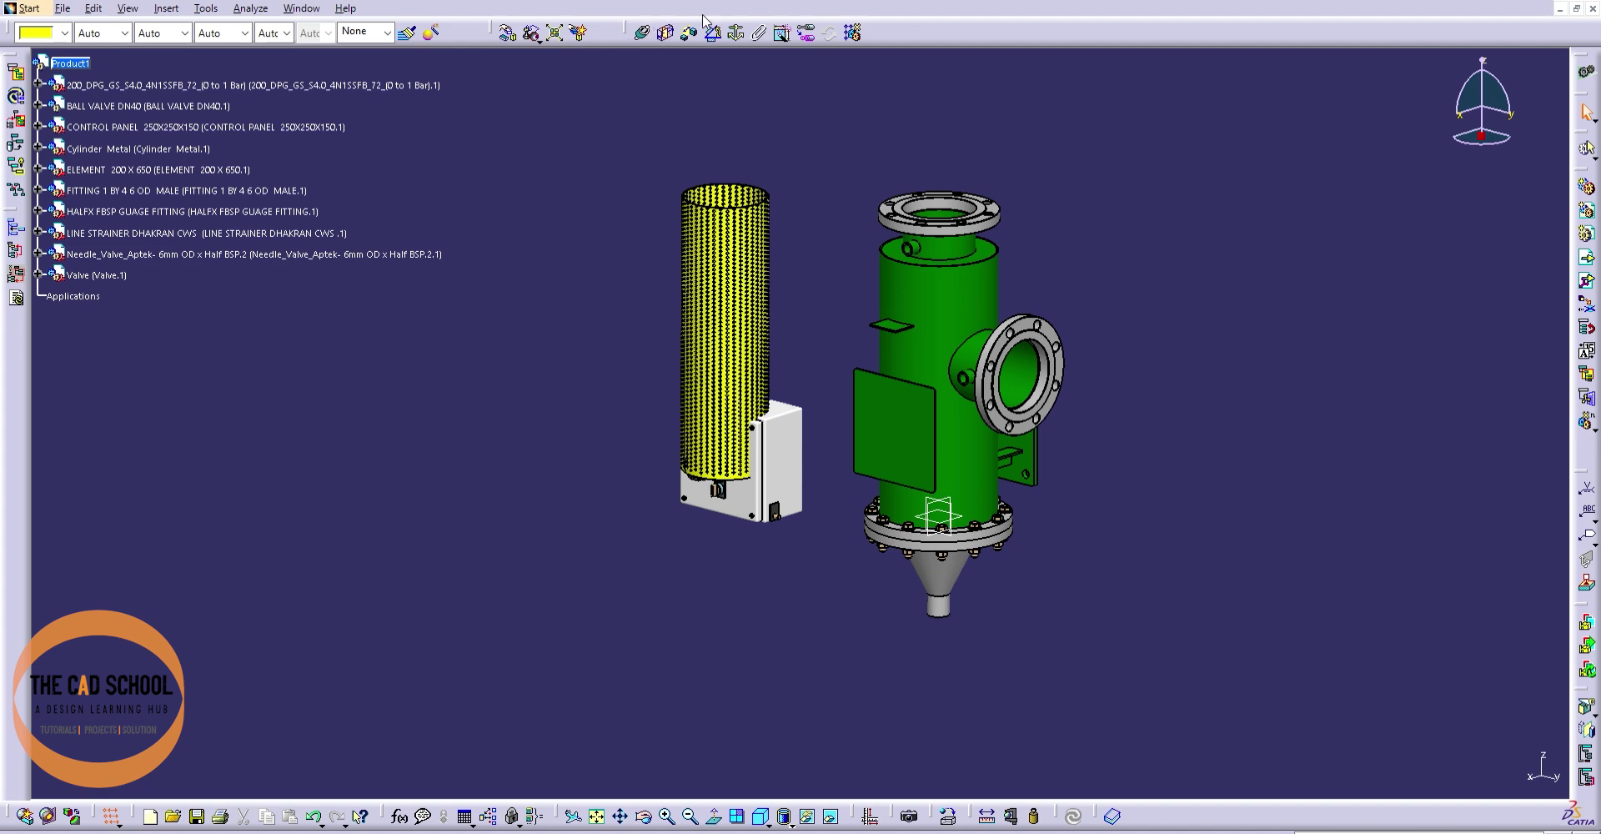
# - Fix the housing, then drag the control panel, gauge, fittings and needle valve apart
pyautogui.click(735, 31)
pyautogui.click(906, 523)
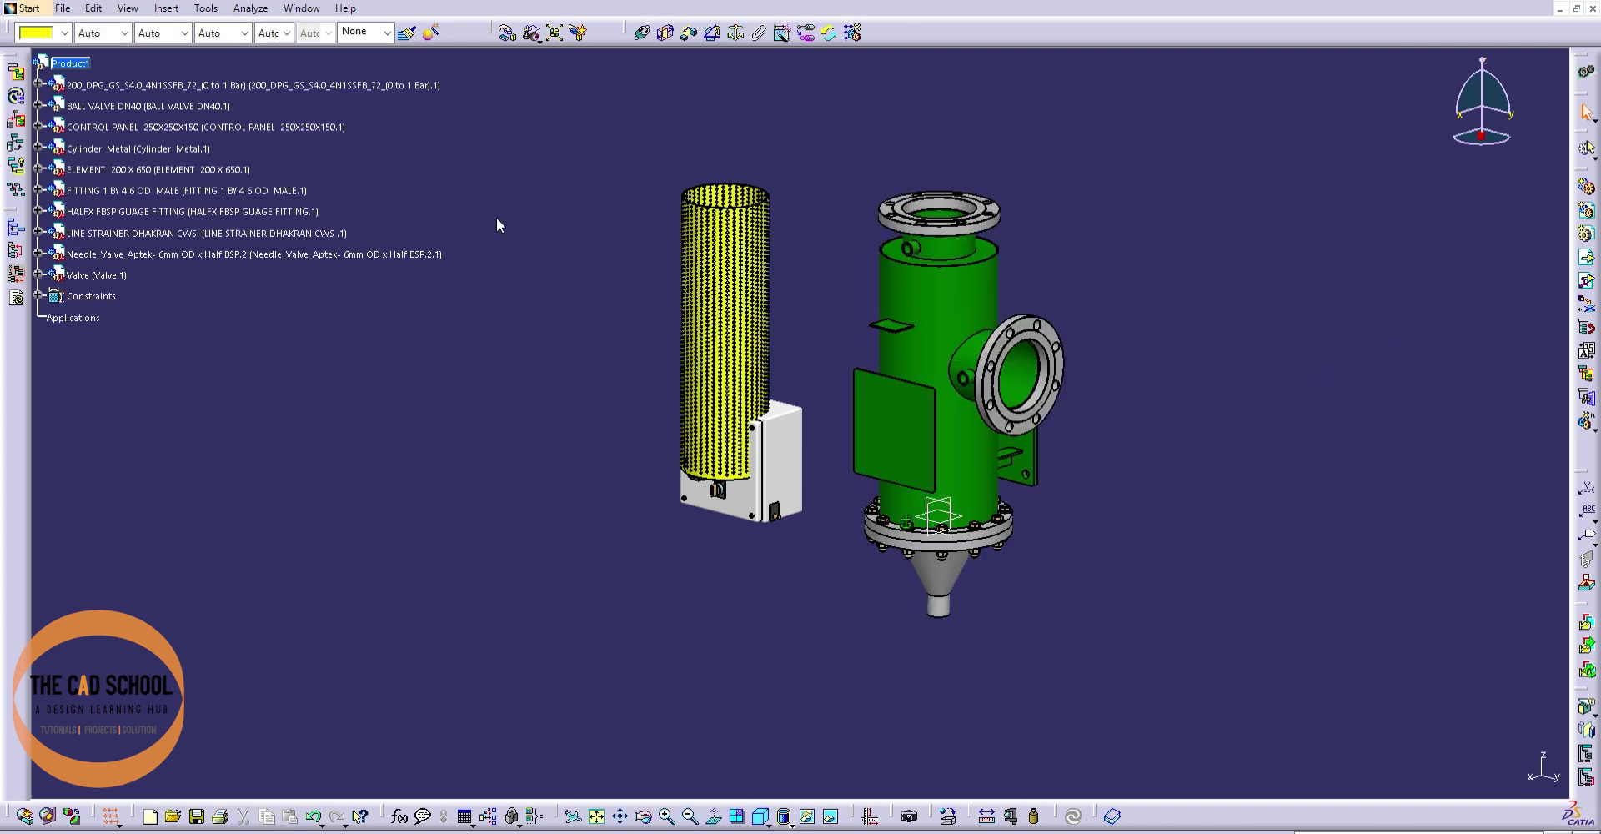
pyautogui.click(507, 32)
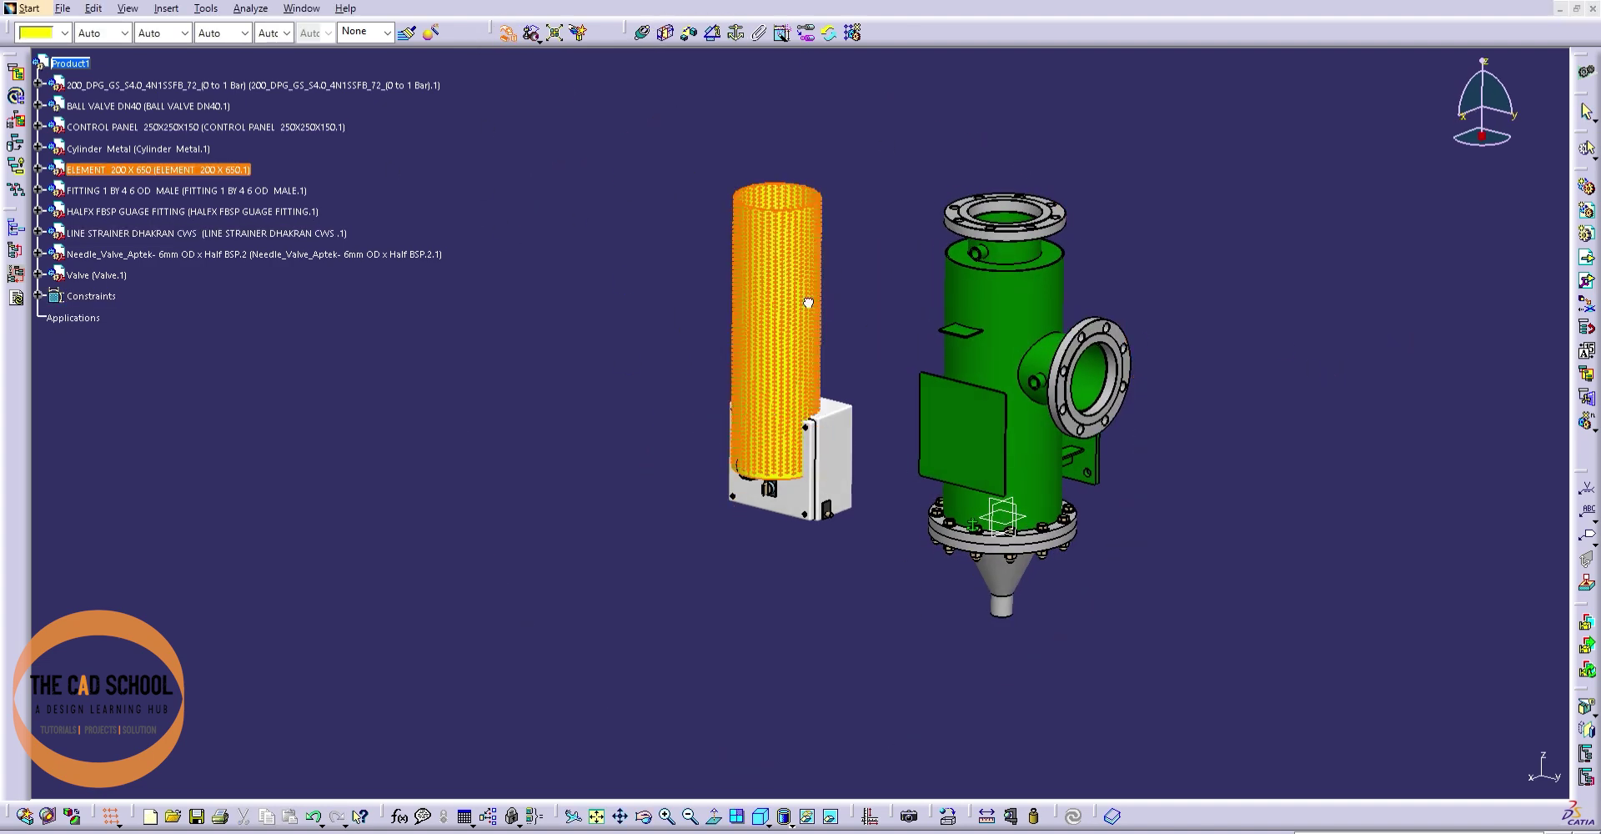
pyautogui.moveTo(841, 397); pyautogui.dragTo(669, 354)
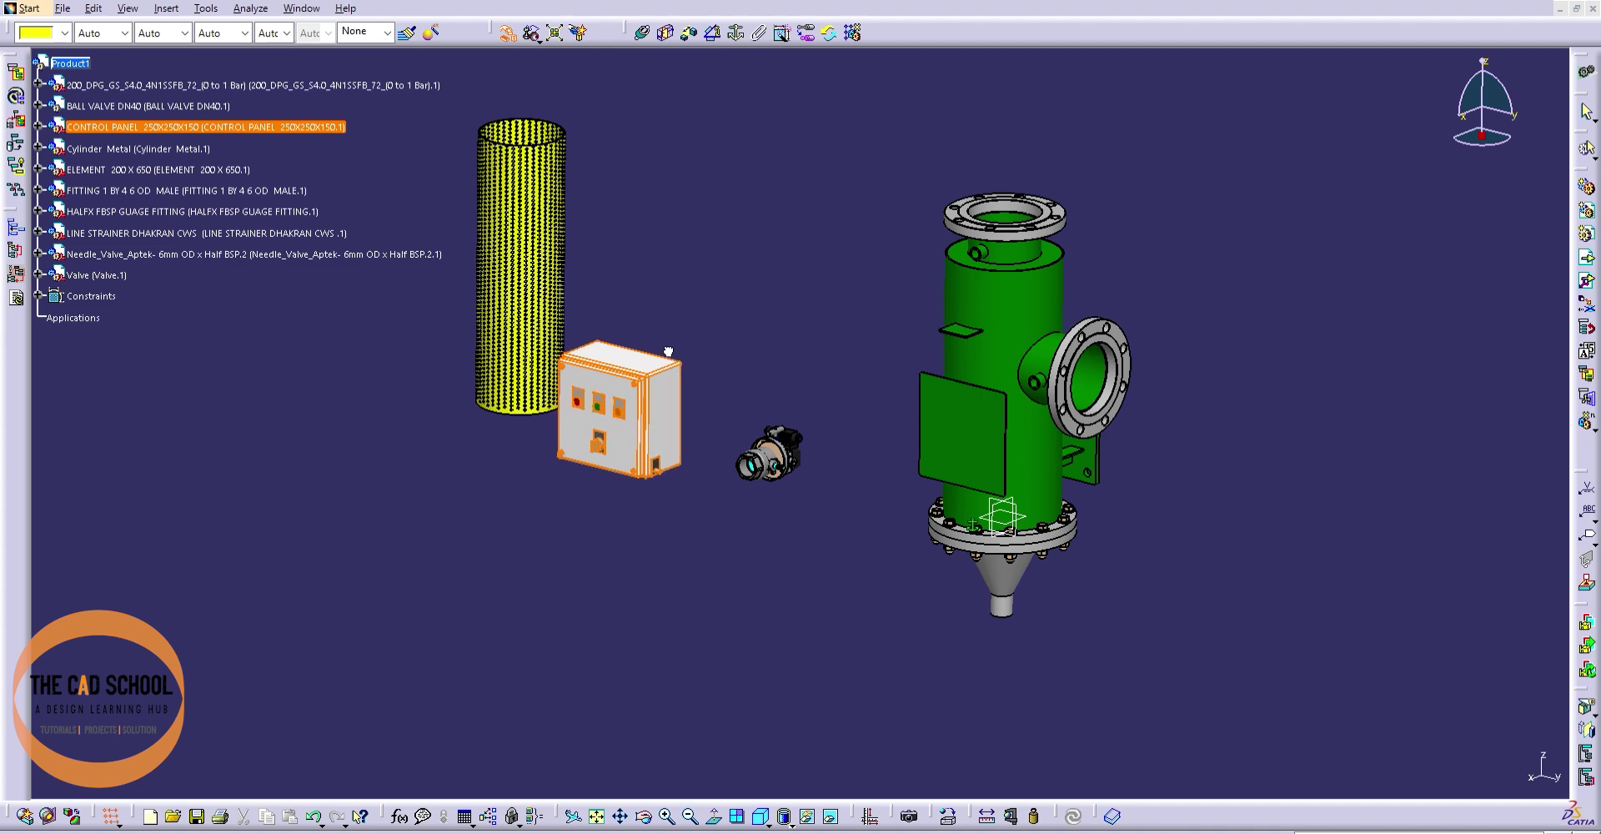
pyautogui.moveTo(790, 442)
pyautogui.mouseDown()
pyautogui.moveTo(838, 462)
pyautogui.moveTo(709, 442)
pyautogui.moveTo(882, 492)
pyautogui.mouseUp()
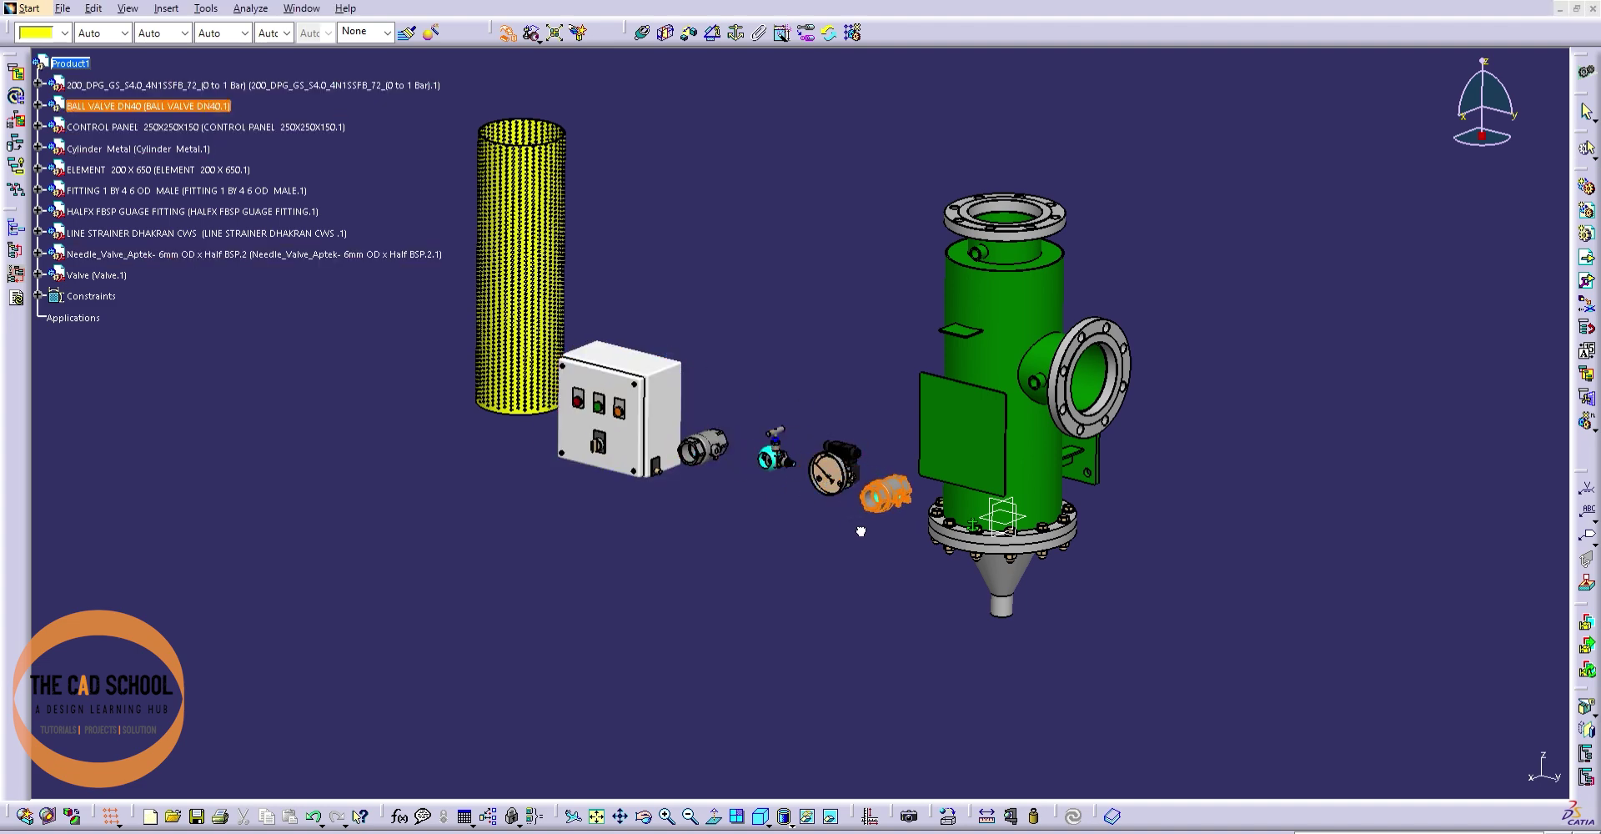
pyautogui.scroll(3, 850, 534)
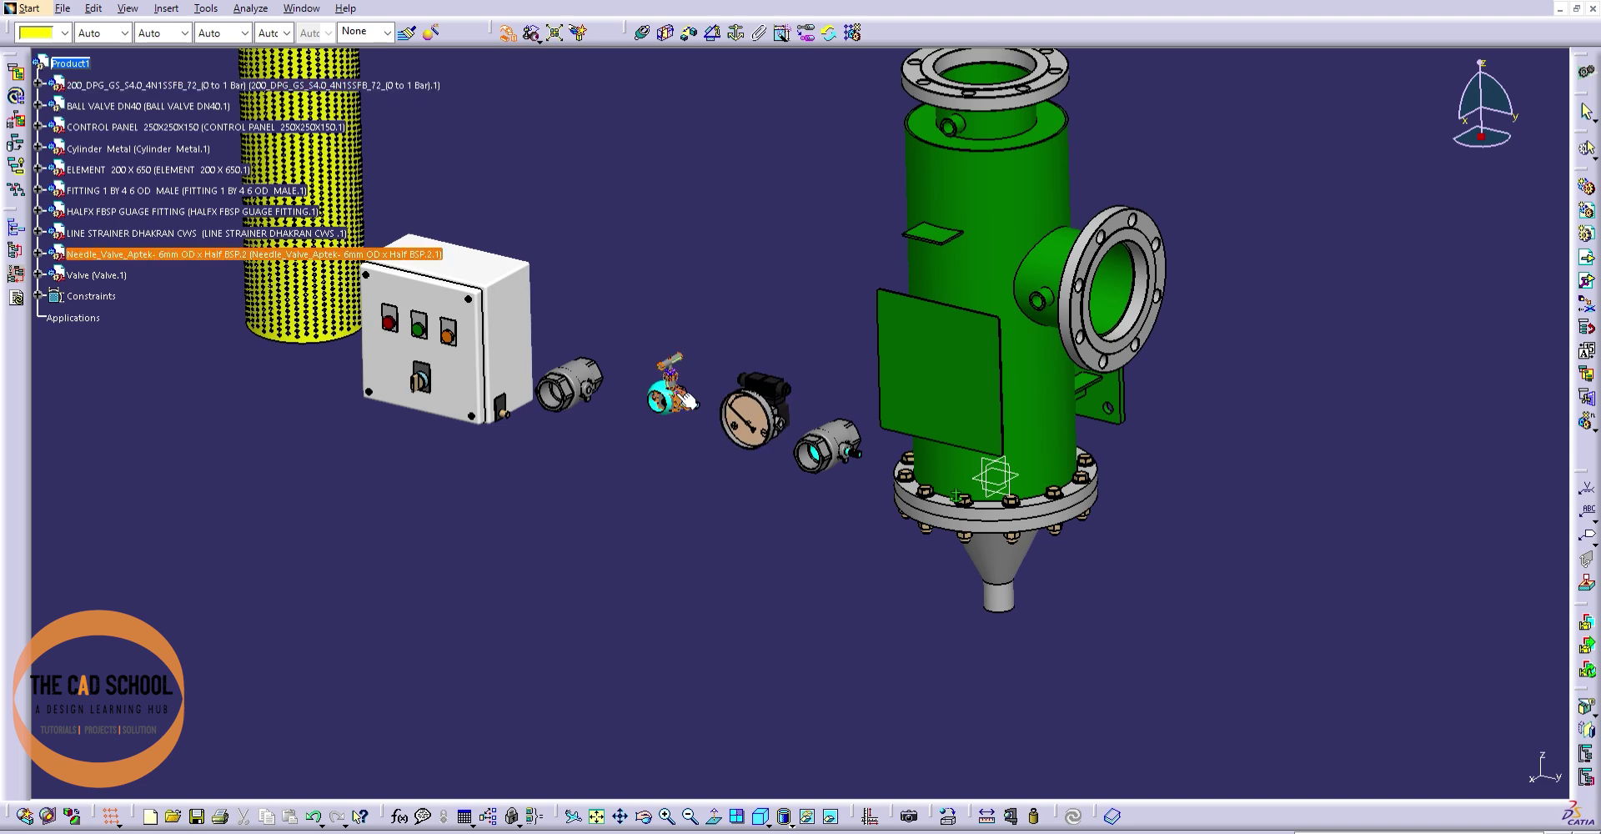
pyautogui.moveTo(677, 394); pyautogui.dragTo(685, 410)
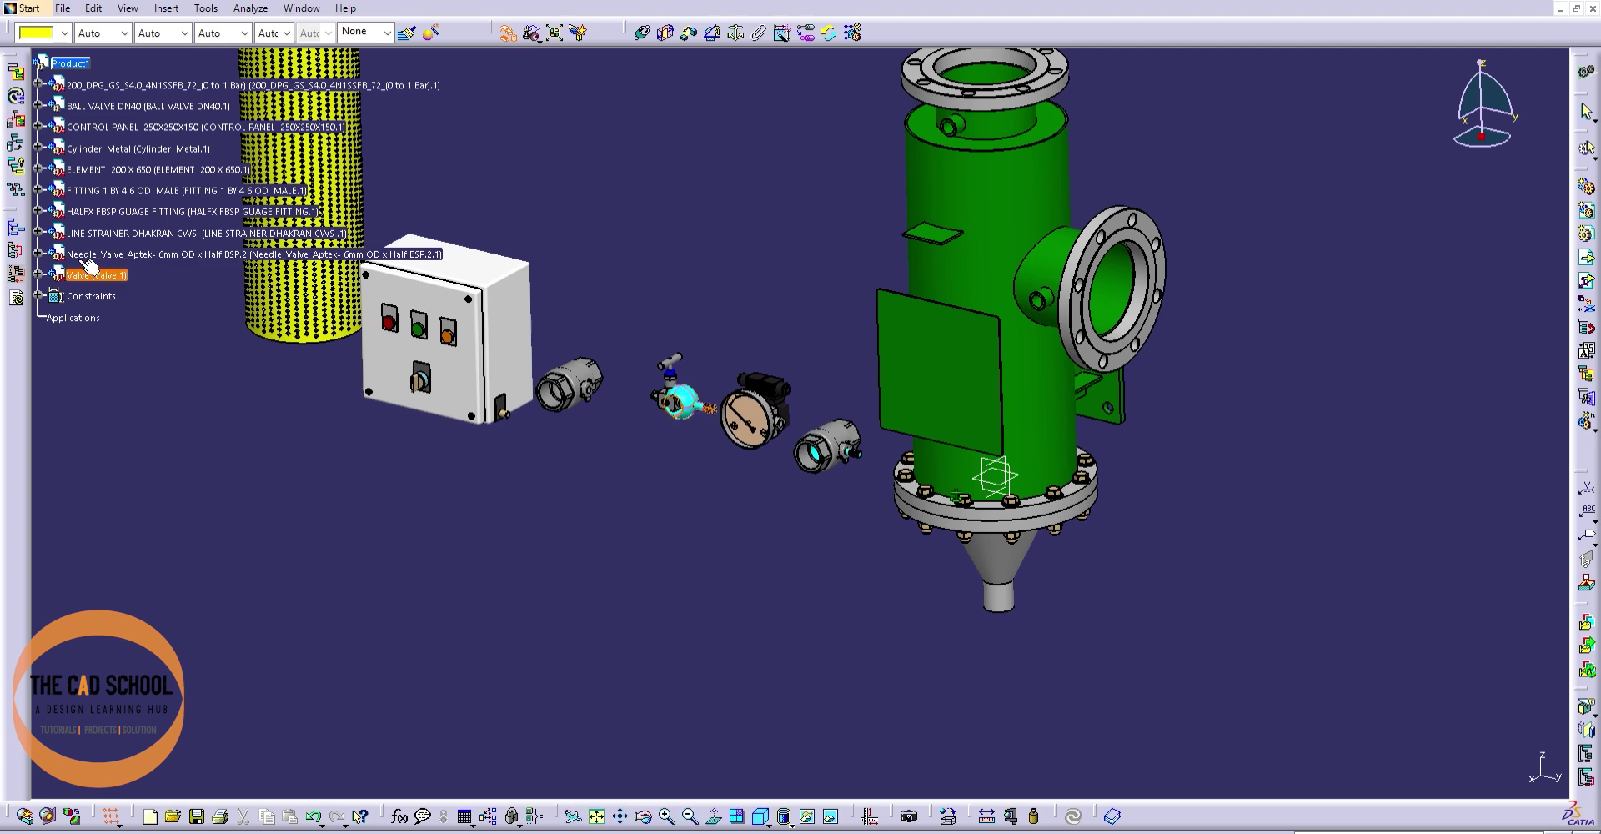
# - Delete the Valve.1 and Cylinder Metal.1 parts from Product1
pyautogui.doubleClick(90, 268)
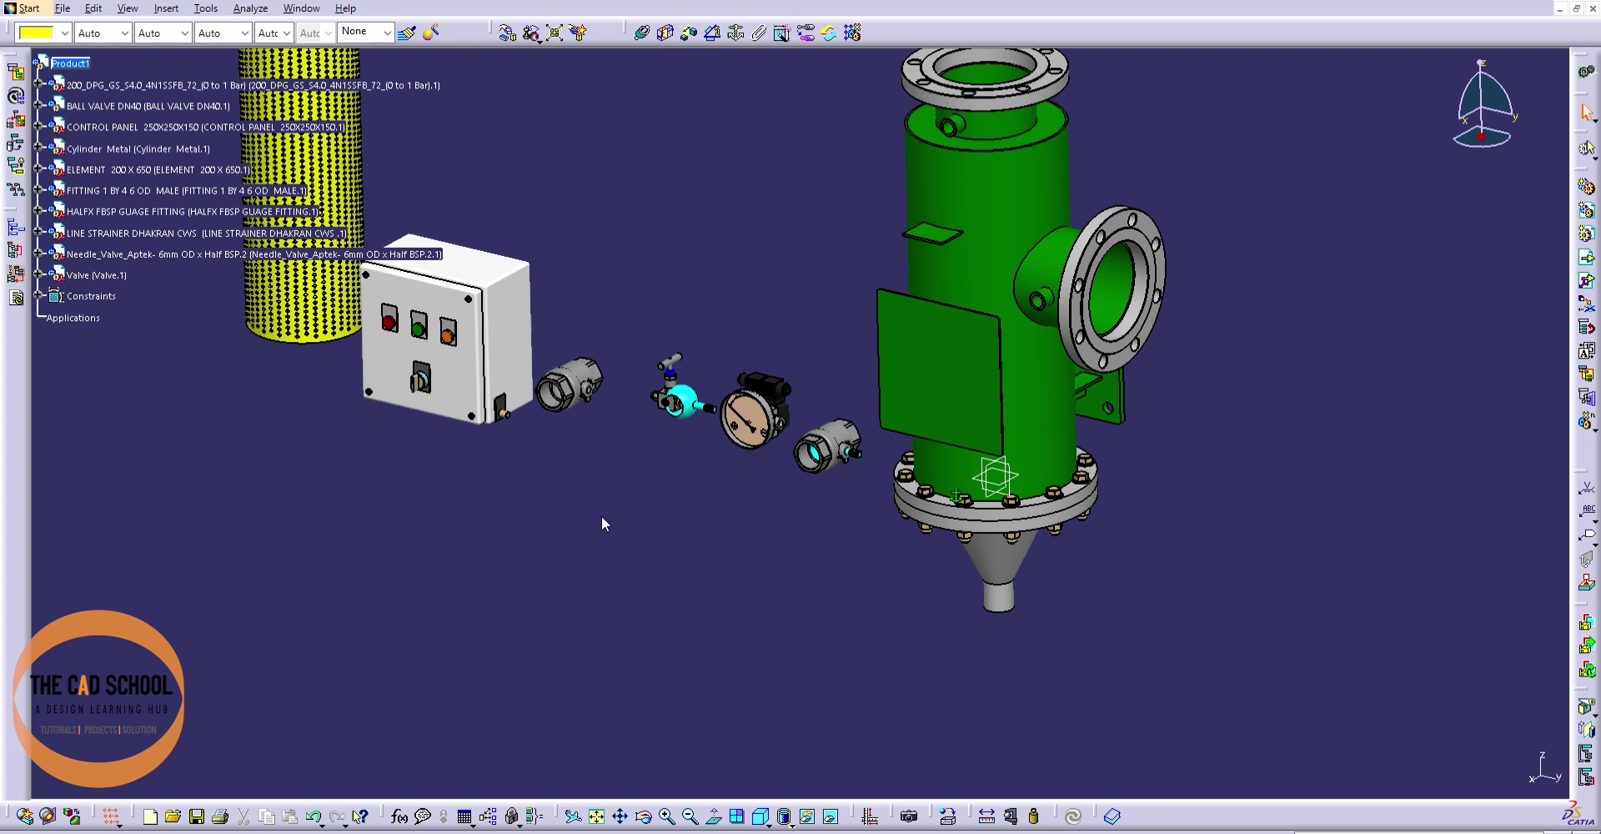
pyautogui.click(711, 389)
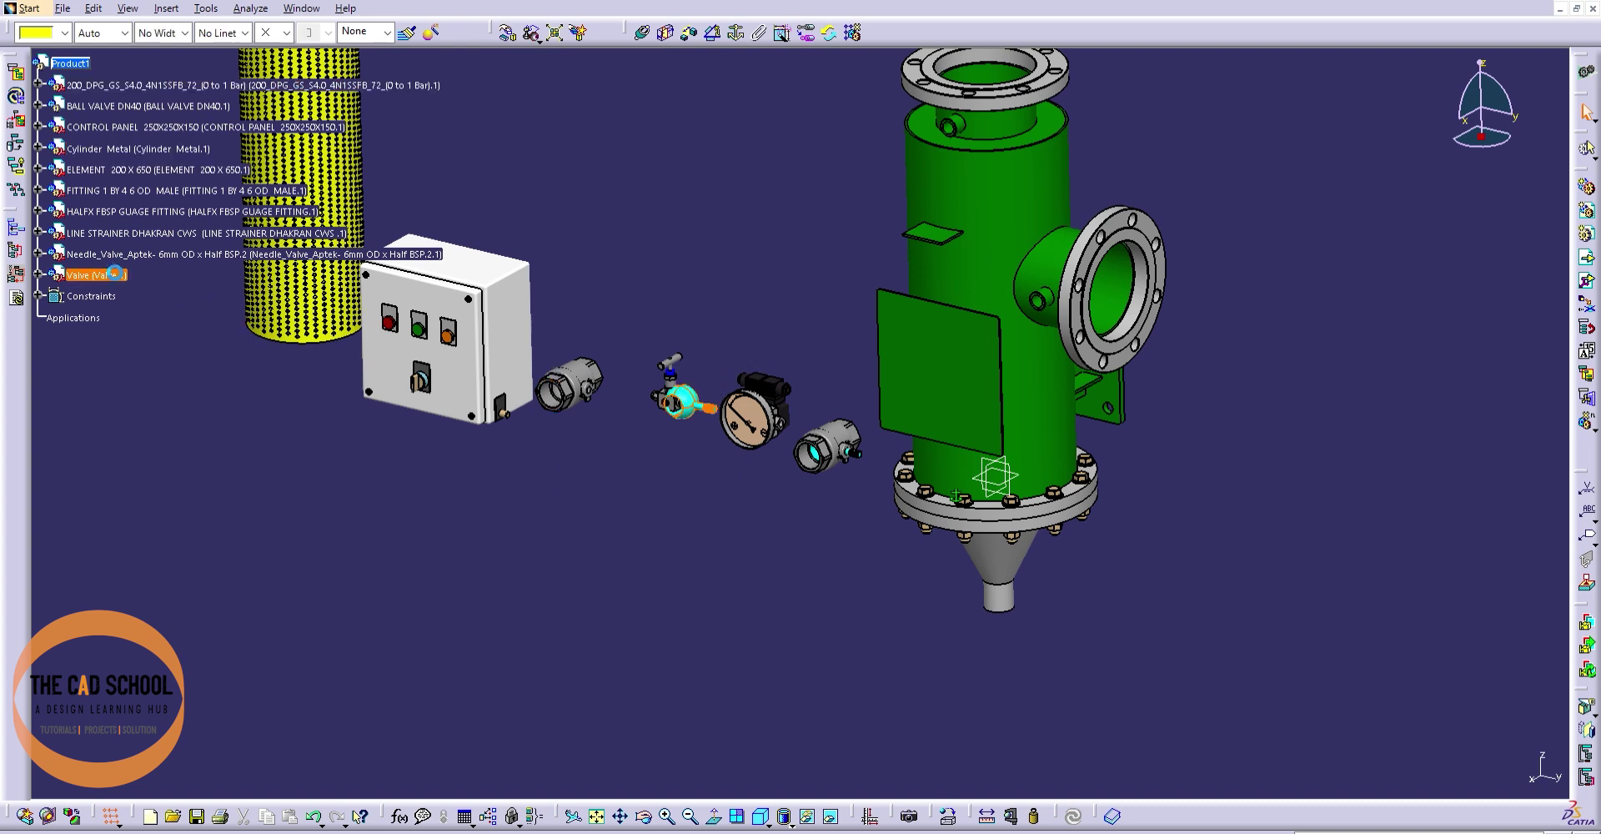
pyautogui.press('Delete')
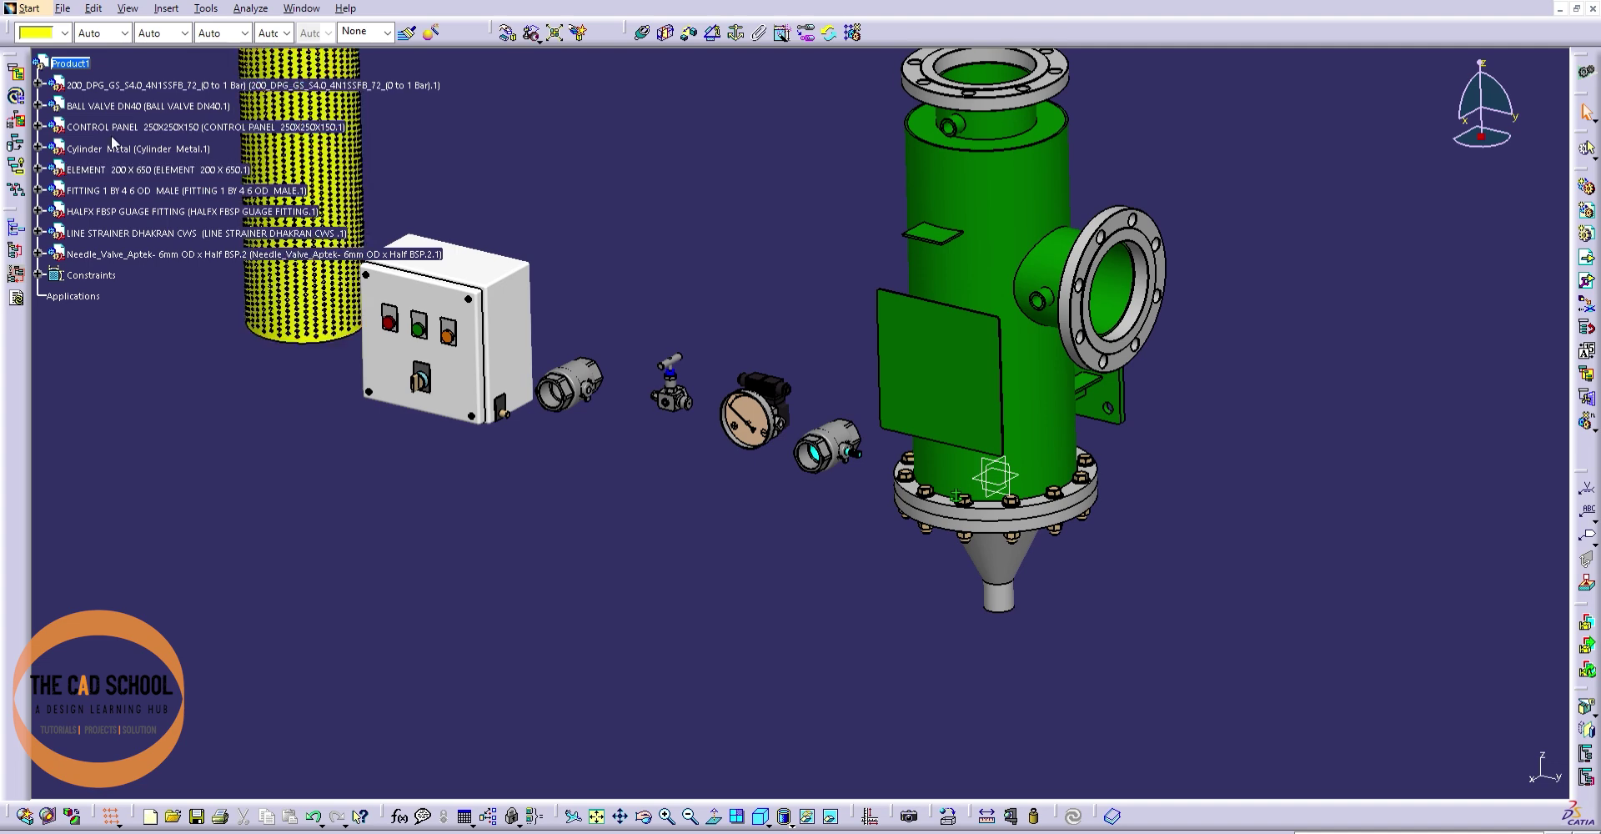
pyautogui.click(597, 370)
pyautogui.press('Delete')
pyautogui.keyDown('ctrl'); pyautogui.click(188, 106); pyautogui.keyUp('ctrl')
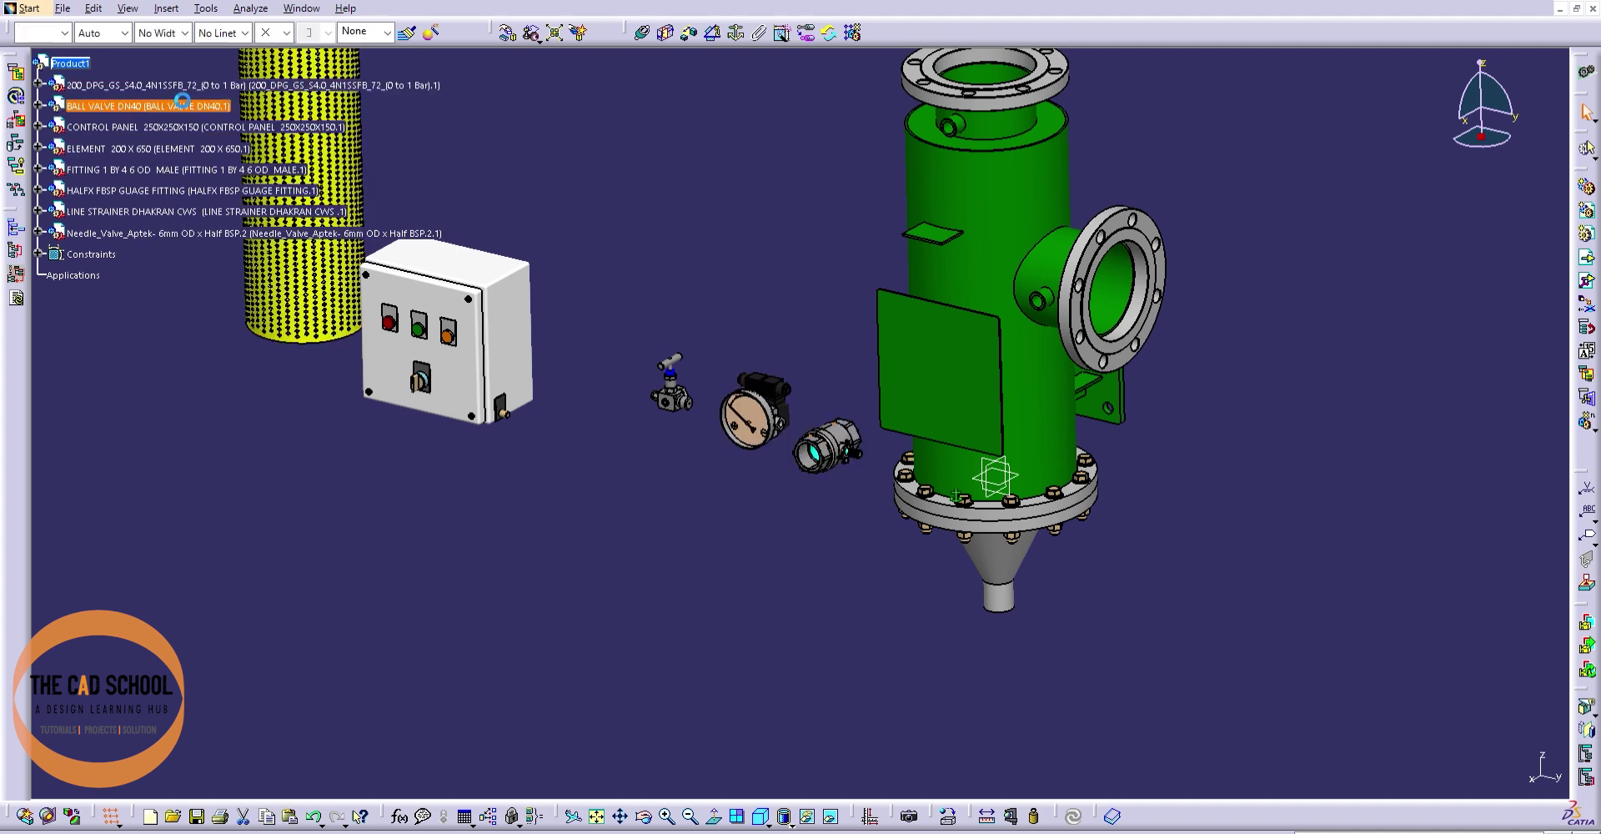
pyautogui.click(382, 715)
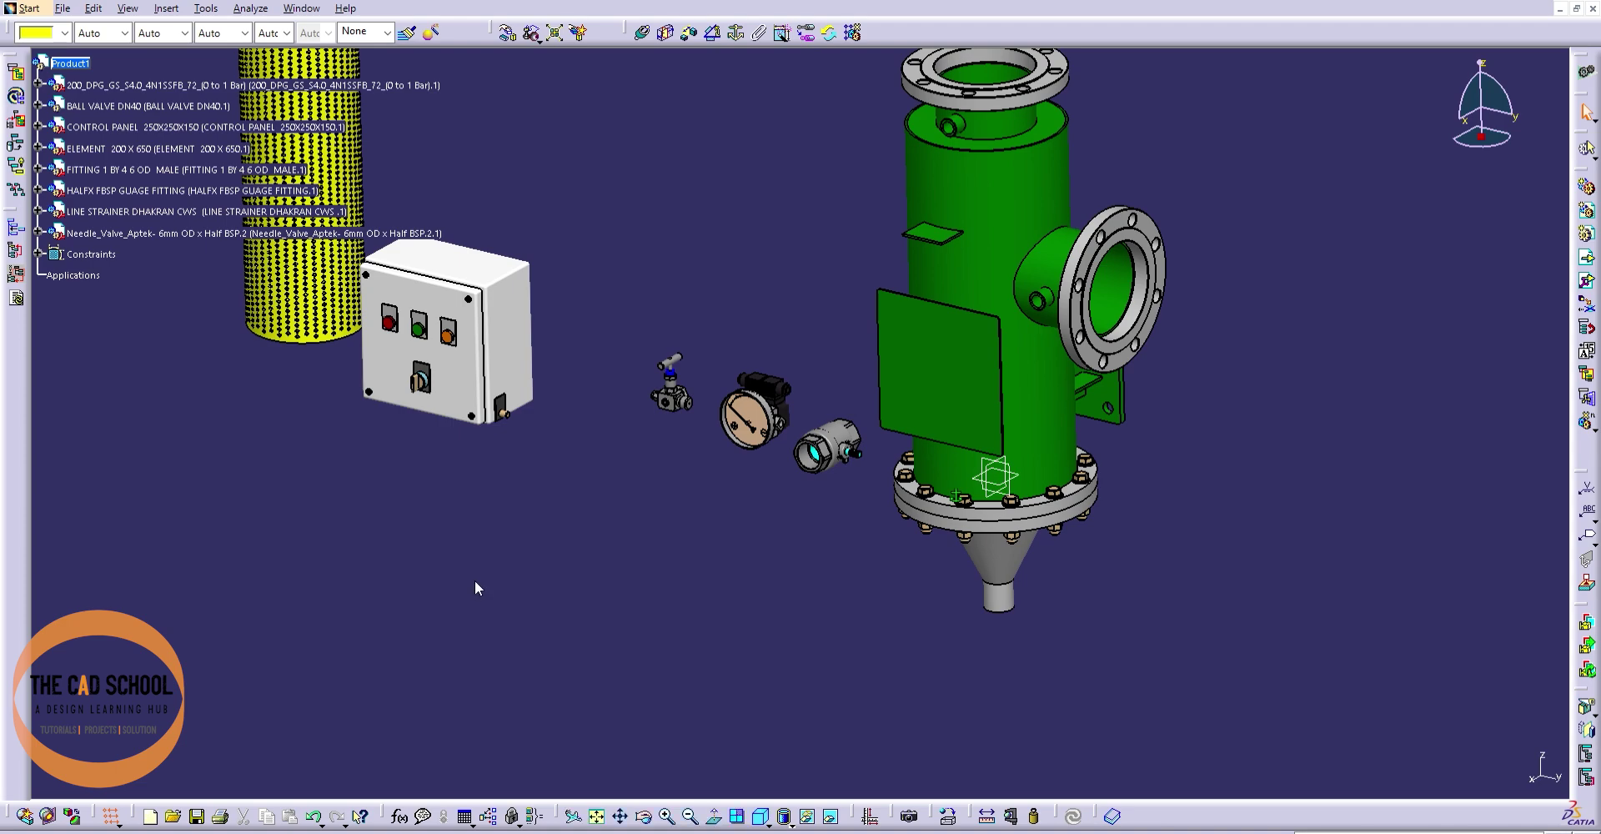
pyautogui.moveTo(474, 579)
pyautogui.mouseDown(button='middle')
pyautogui.moveTo(587, 627)
pyautogui.moveTo(738, 488)
pyautogui.moveTo(1122, 378)
pyautogui.mouseUp(button='middle')
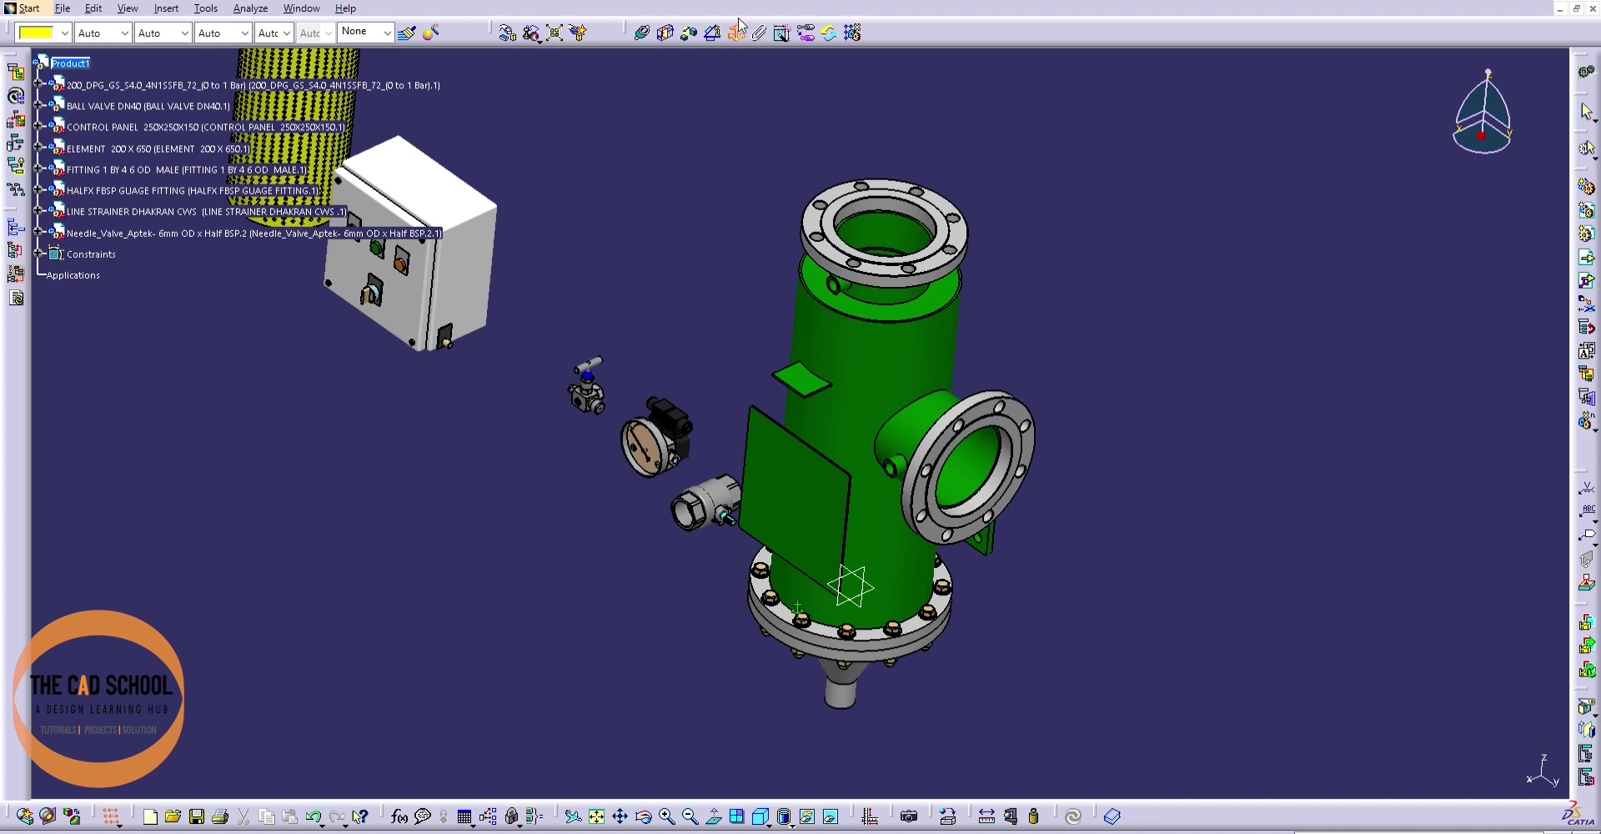
# - Orbit around to the housing's mounting plate side and update the assembly
pyautogui.moveTo(747, 649); pyautogui.dragTo(731, 25, button='middle')
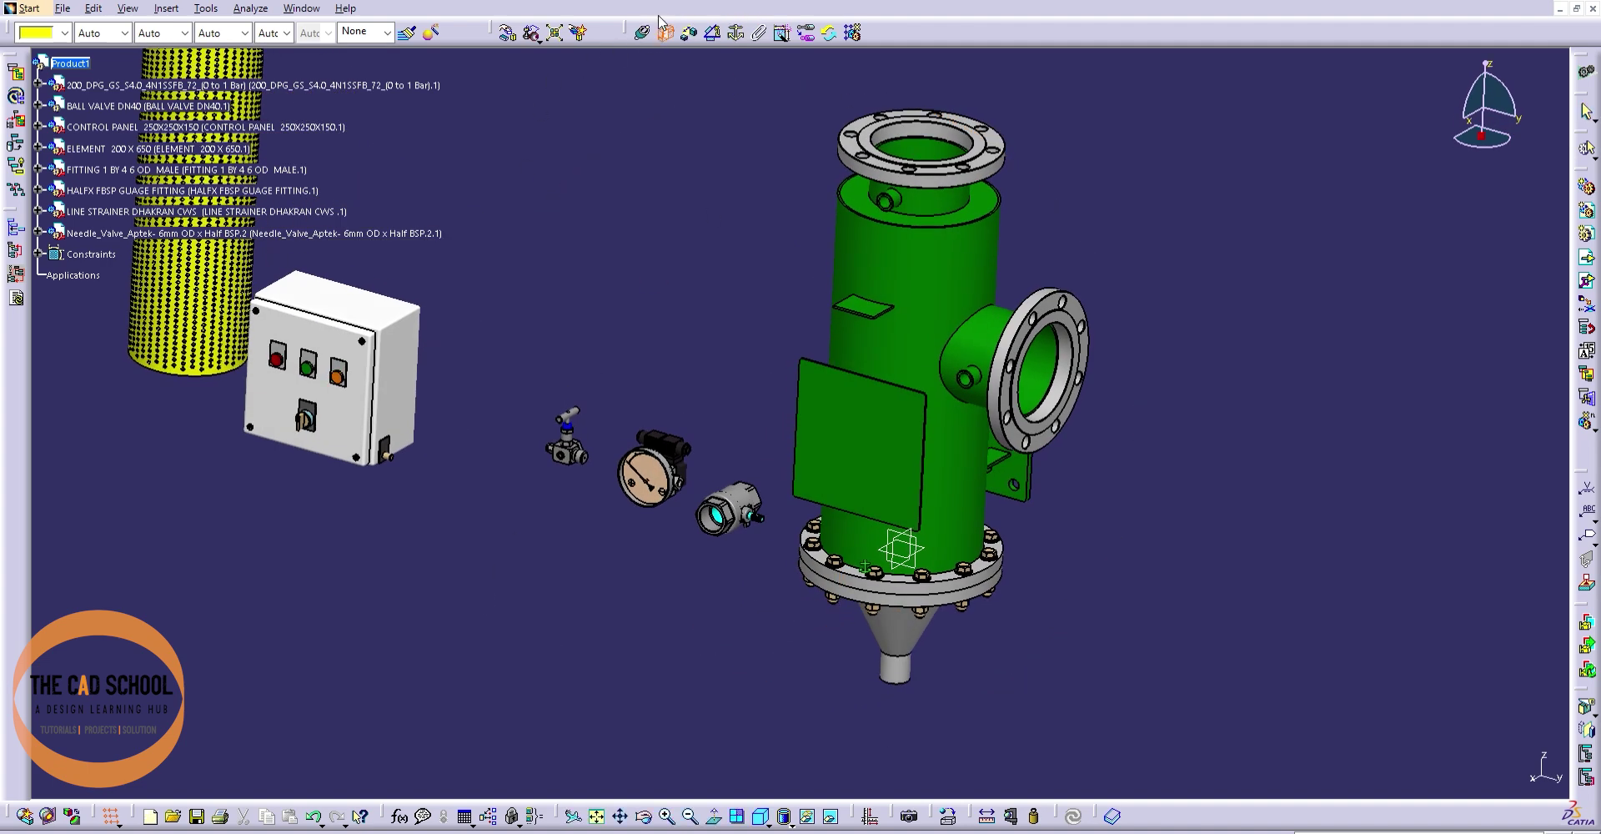
pyautogui.moveTo(501, 317); pyautogui.dragTo(816, 301, button='middle')
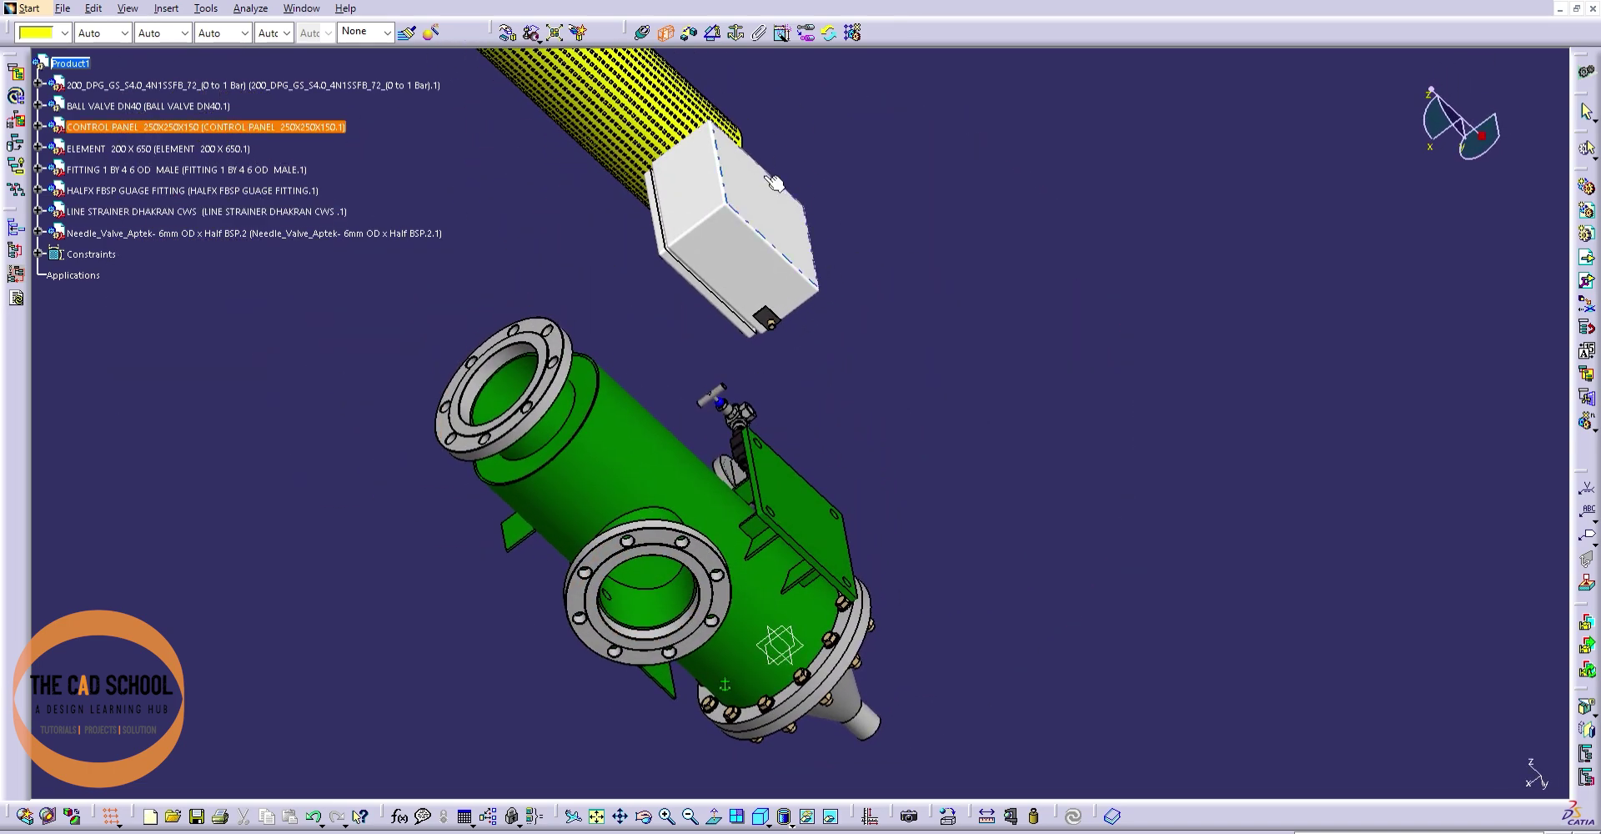
pyautogui.moveTo(770, 159); pyautogui.dragTo(991, 476, button='middle')
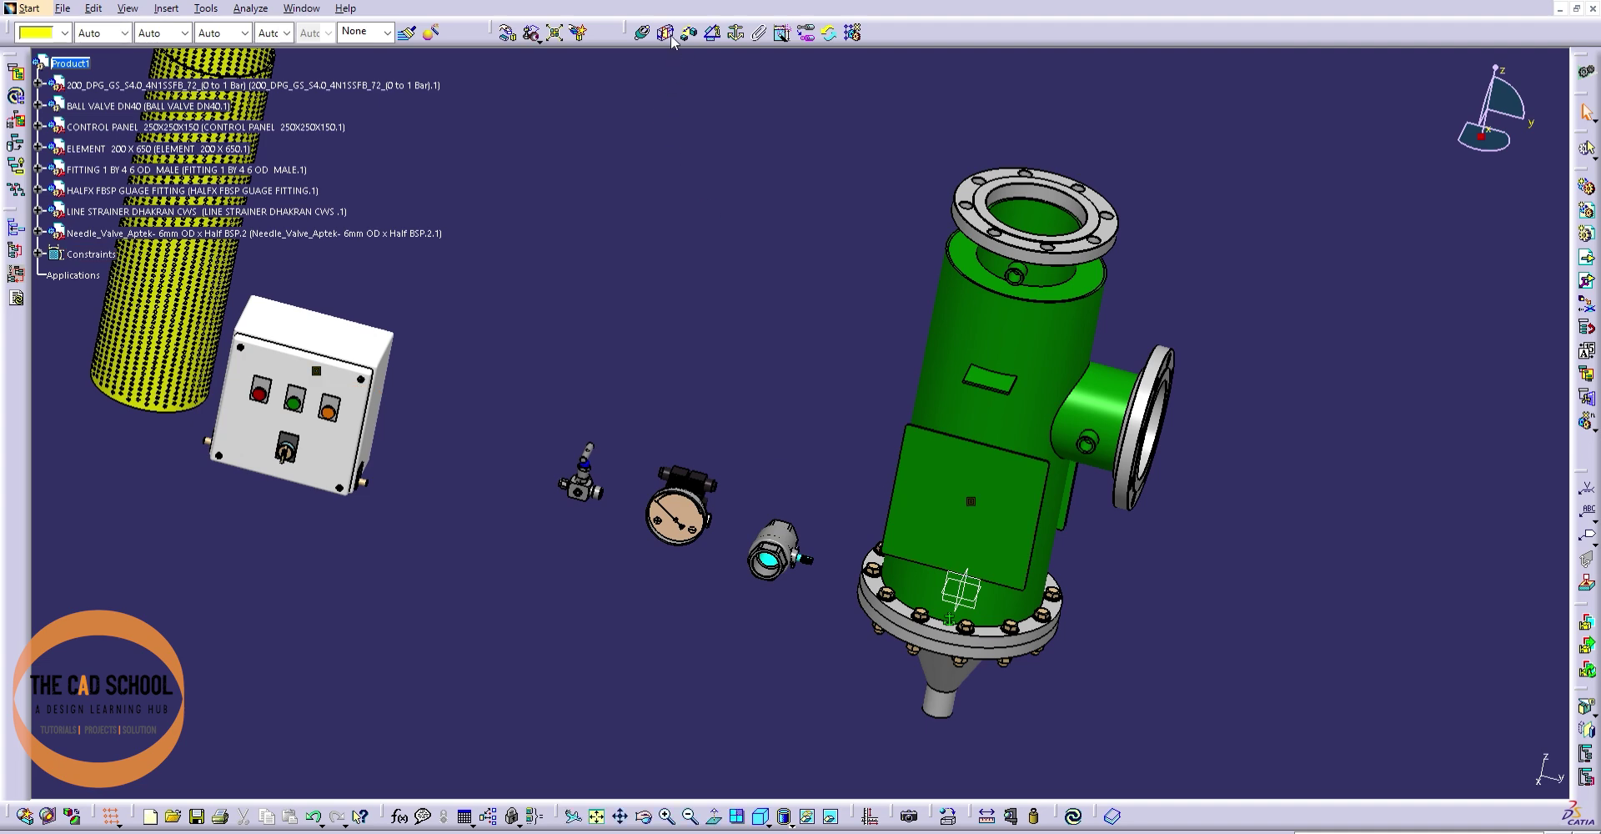
pyautogui.click(1073, 816)
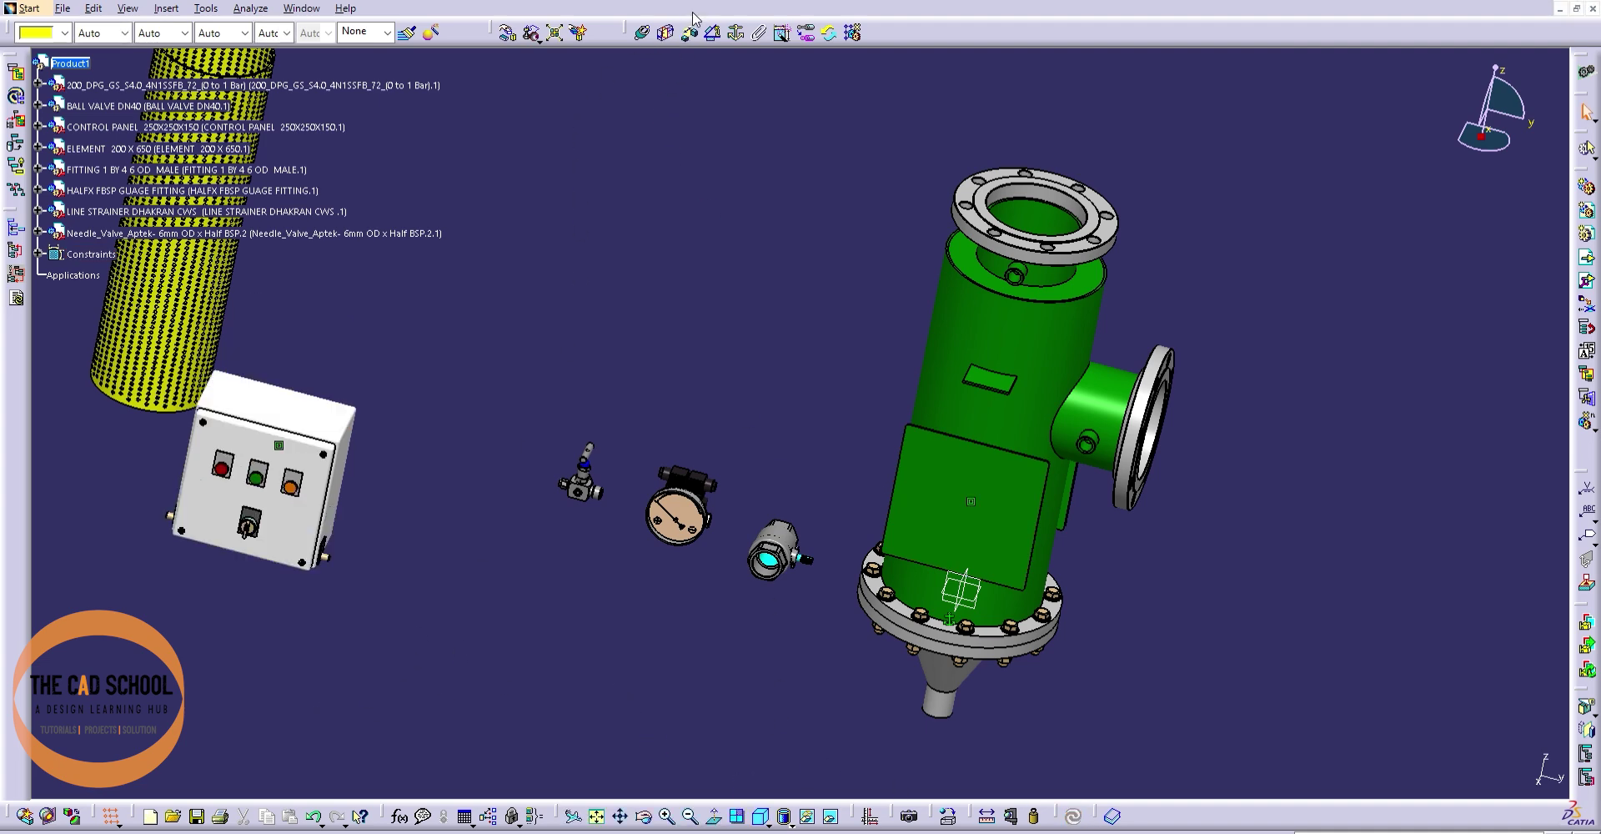
pyautogui.moveTo(628, 589); pyautogui.dragTo(509, 314, button='middle')
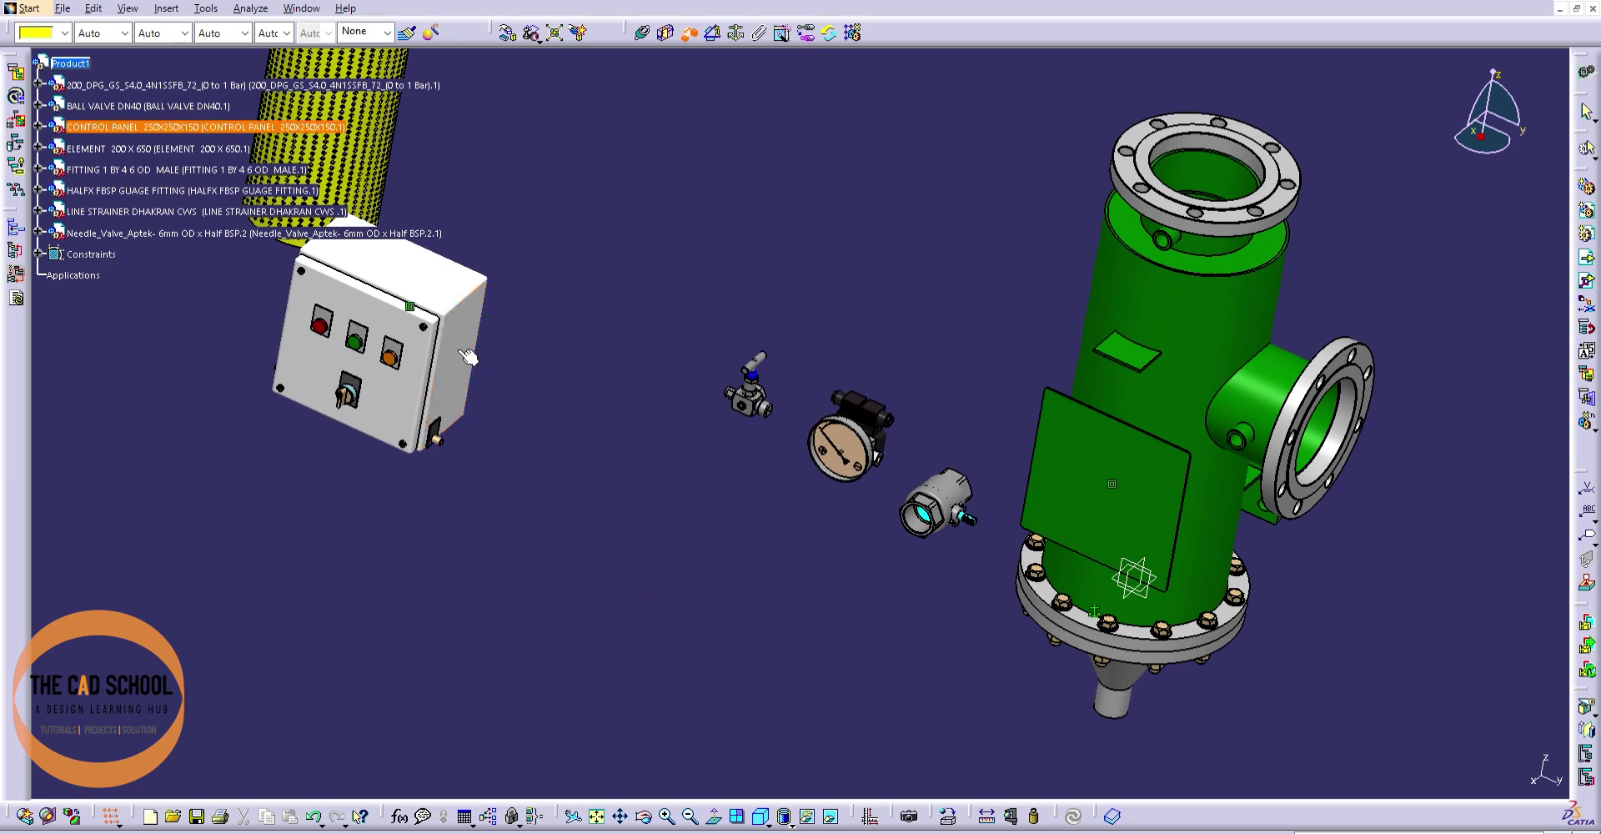
pyautogui.moveTo(1096, 513)
pyautogui.mouseDown(button='middle')
pyautogui.moveTo(705, 519)
pyautogui.moveTo(919, 314)
pyautogui.moveTo(966, 476)
pyautogui.moveTo(922, 482)
pyautogui.moveTo(1177, 573)
pyautogui.moveTo(830, 594)
pyautogui.moveTo(644, 414)
pyautogui.moveTo(862, 526)
pyautogui.moveTo(786, 677)
pyautogui.mouseUp(button='middle')
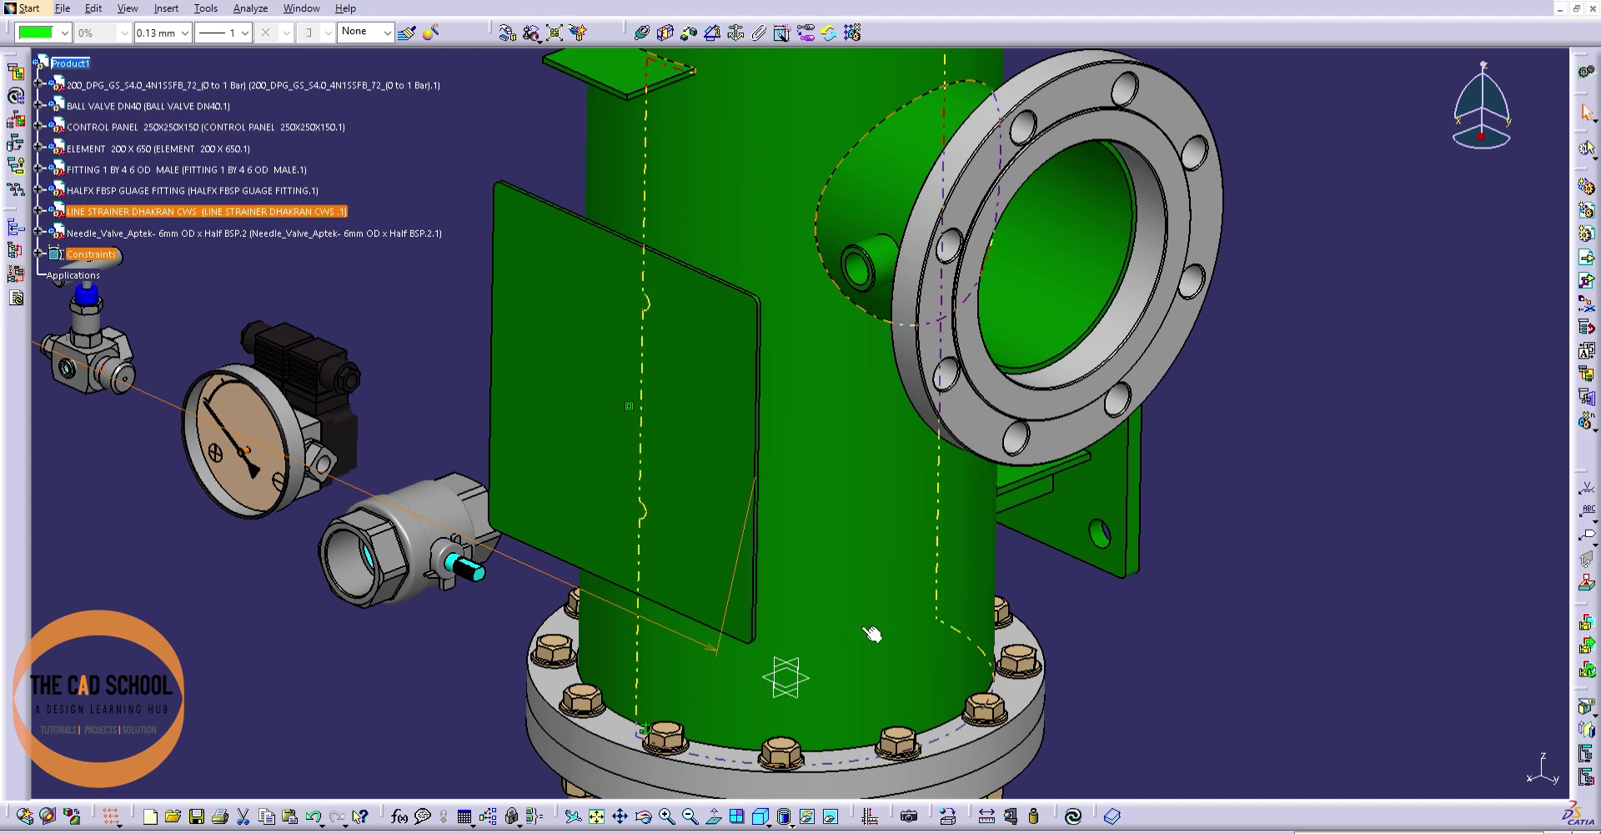
# - Contact-constrain the control panel face to the housing plate edge, then orbit to check
pyautogui.click(1074, 816)
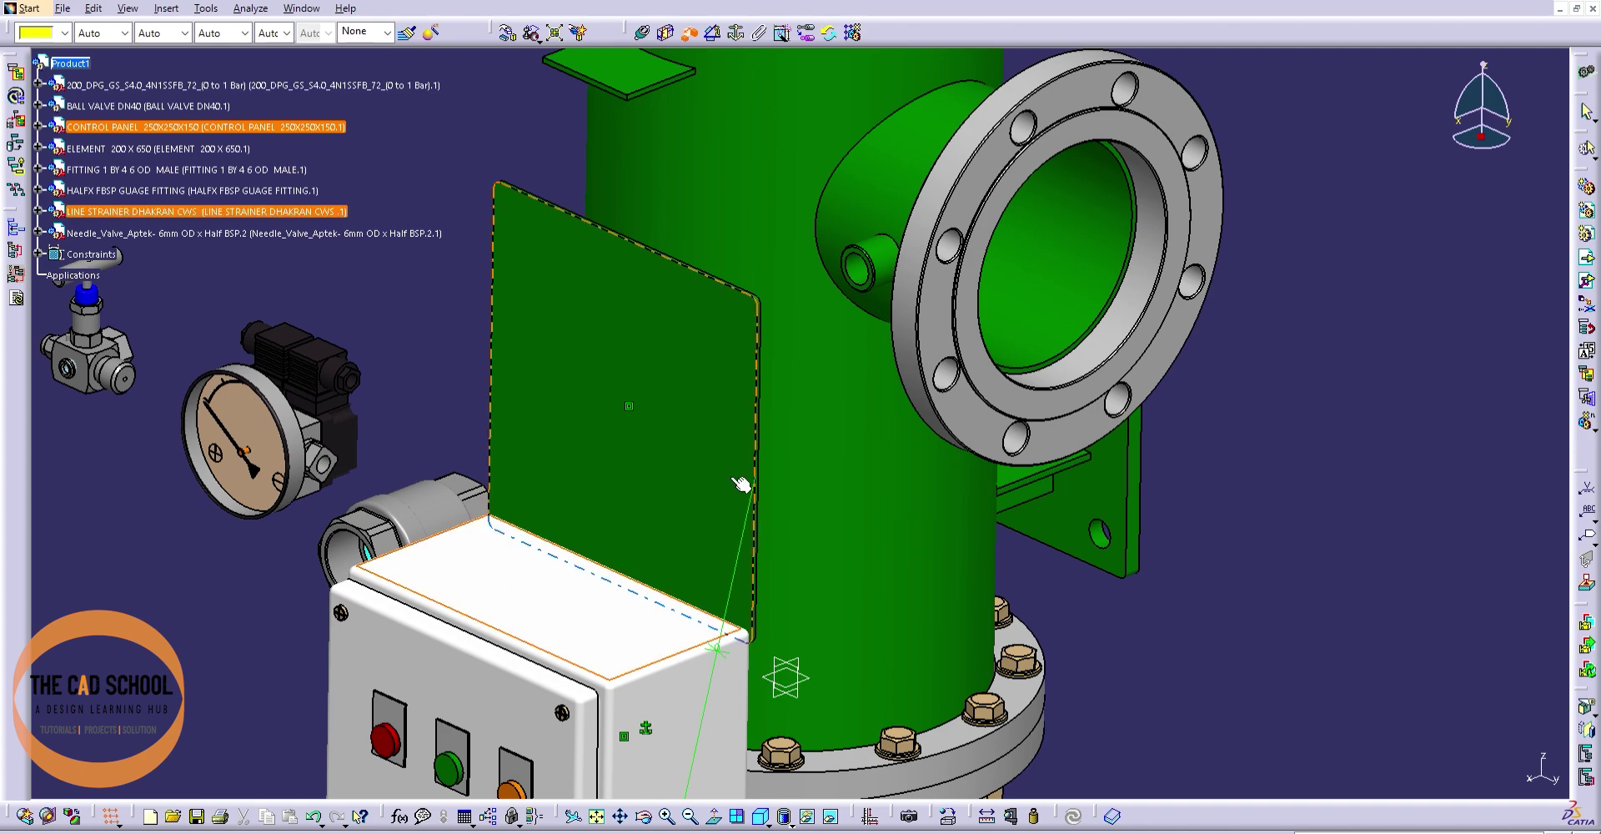
pyautogui.moveTo(743, 484)
pyautogui.mouseDown(button='middle')
pyautogui.moveTo(845, 593)
pyautogui.moveTo(858, 150)
pyautogui.moveTo(912, 412)
pyautogui.moveTo(680, 378)
pyautogui.mouseUp(button='middle')
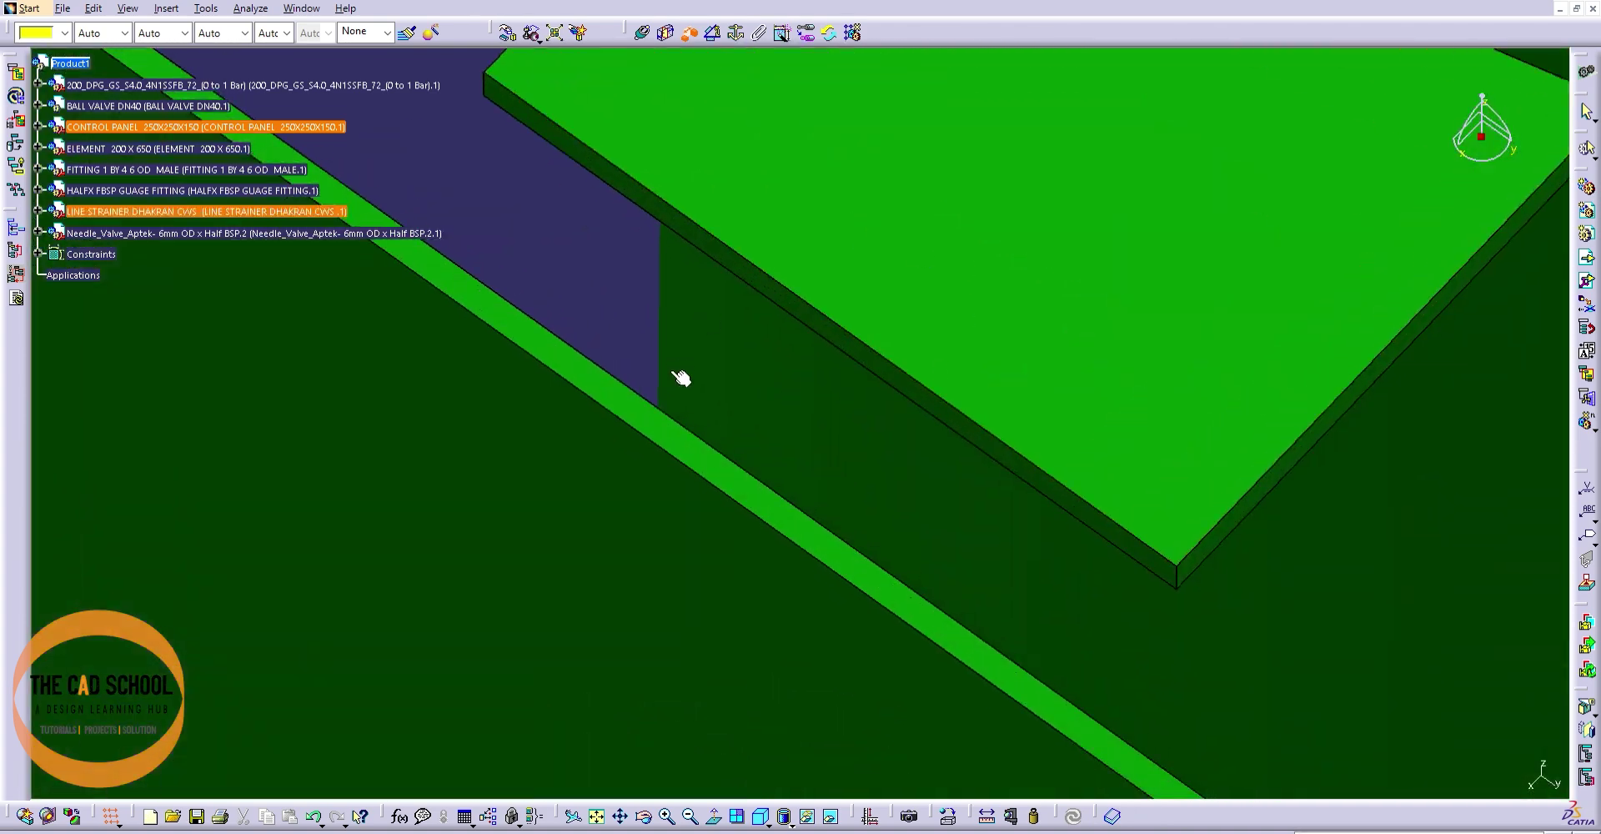
pyautogui.click(680, 436)
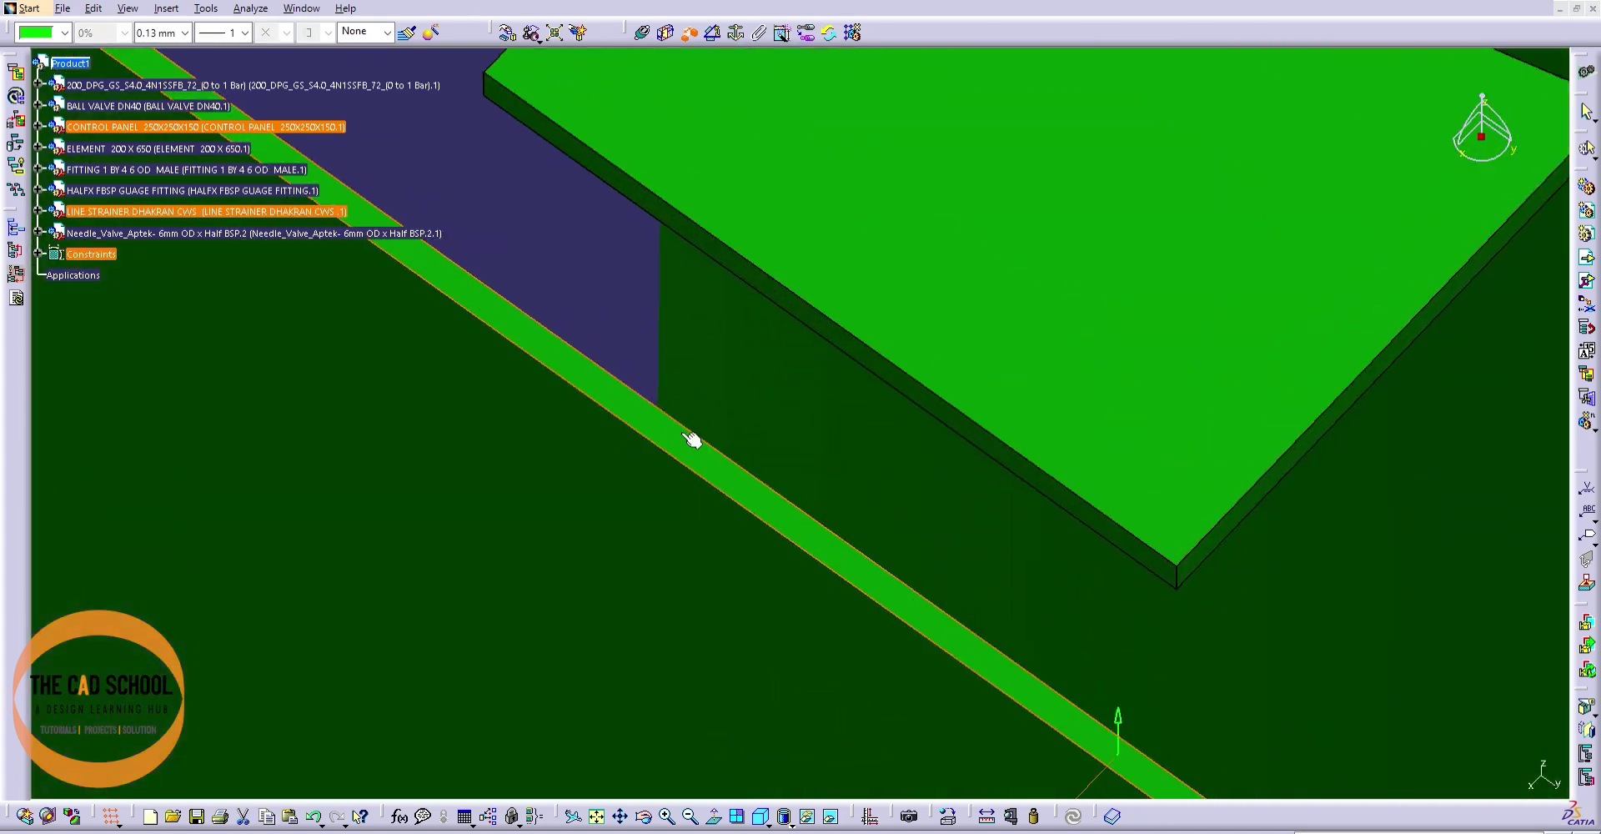
pyautogui.click(694, 440)
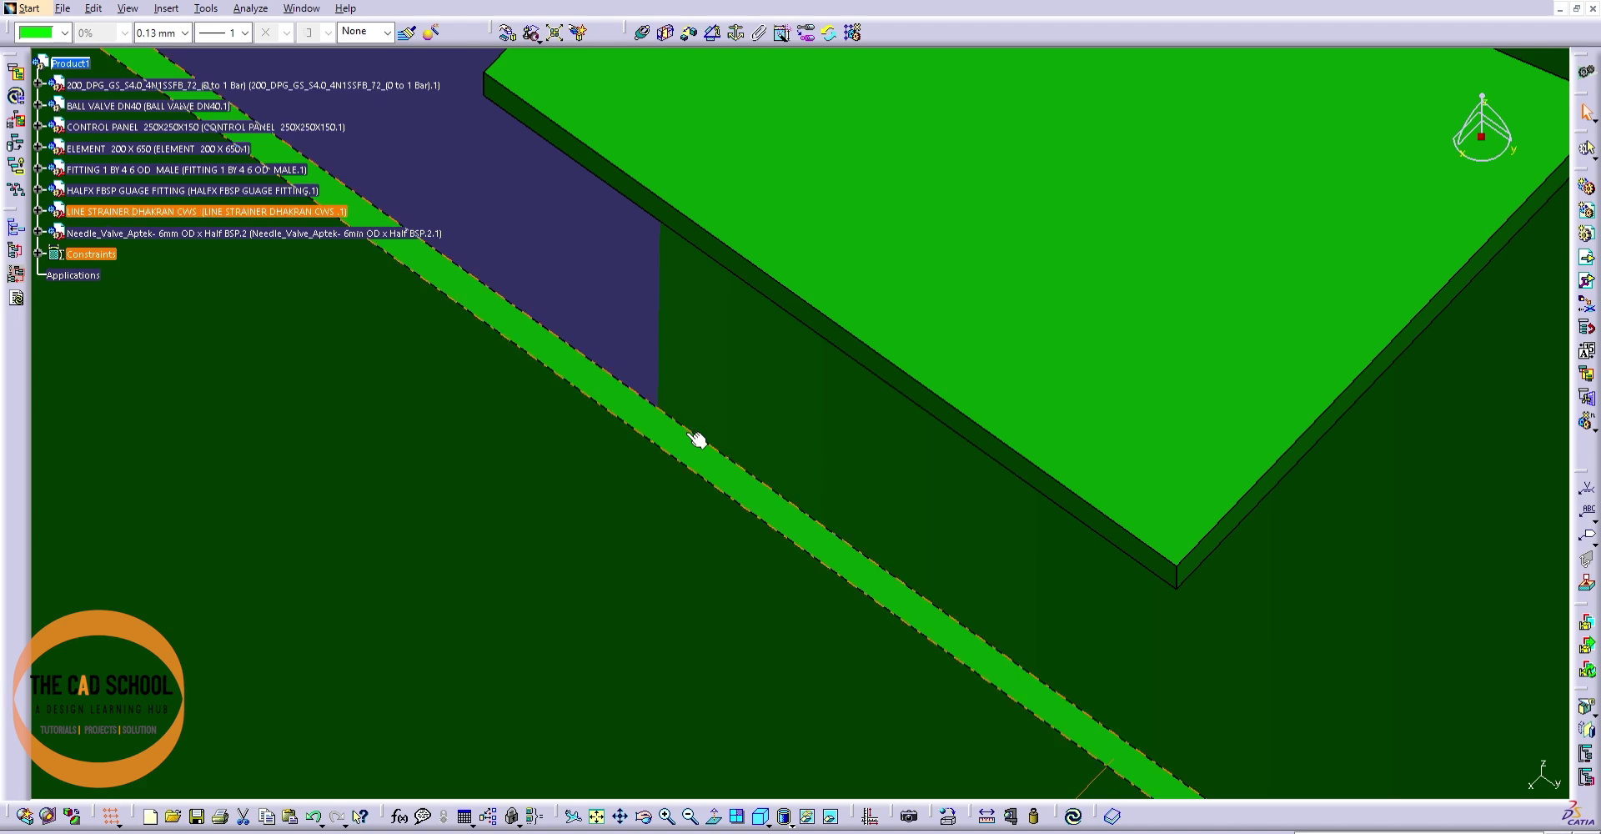
pyautogui.moveTo(1074, 805); pyautogui.dragTo(942, 517, button='middle')
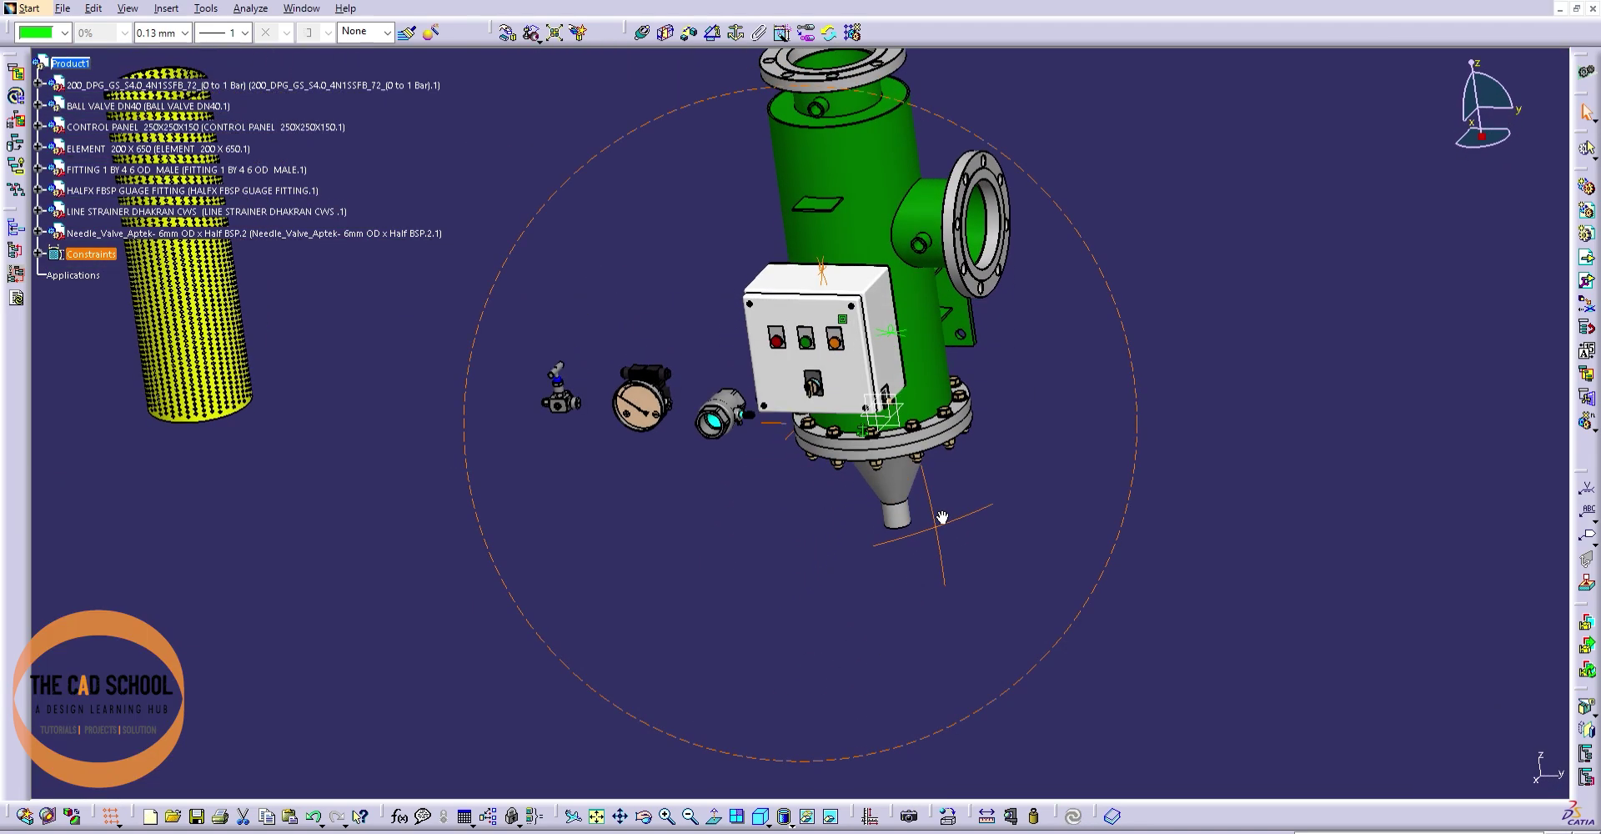
pyautogui.click(942, 517)
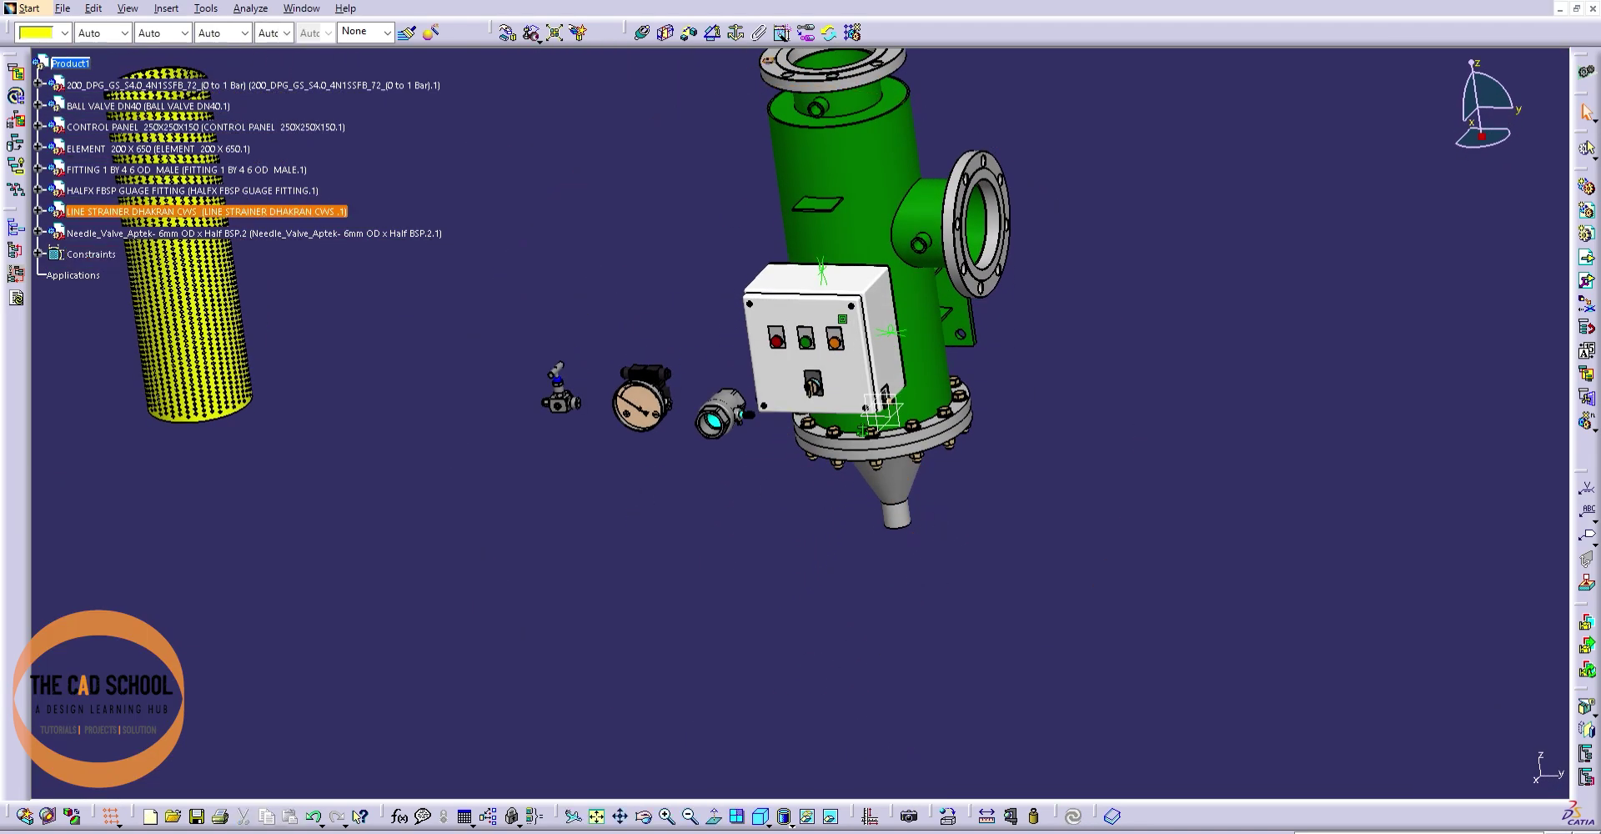
pyautogui.moveTo(594, 384); pyautogui.dragTo(752, 377, button='middle')
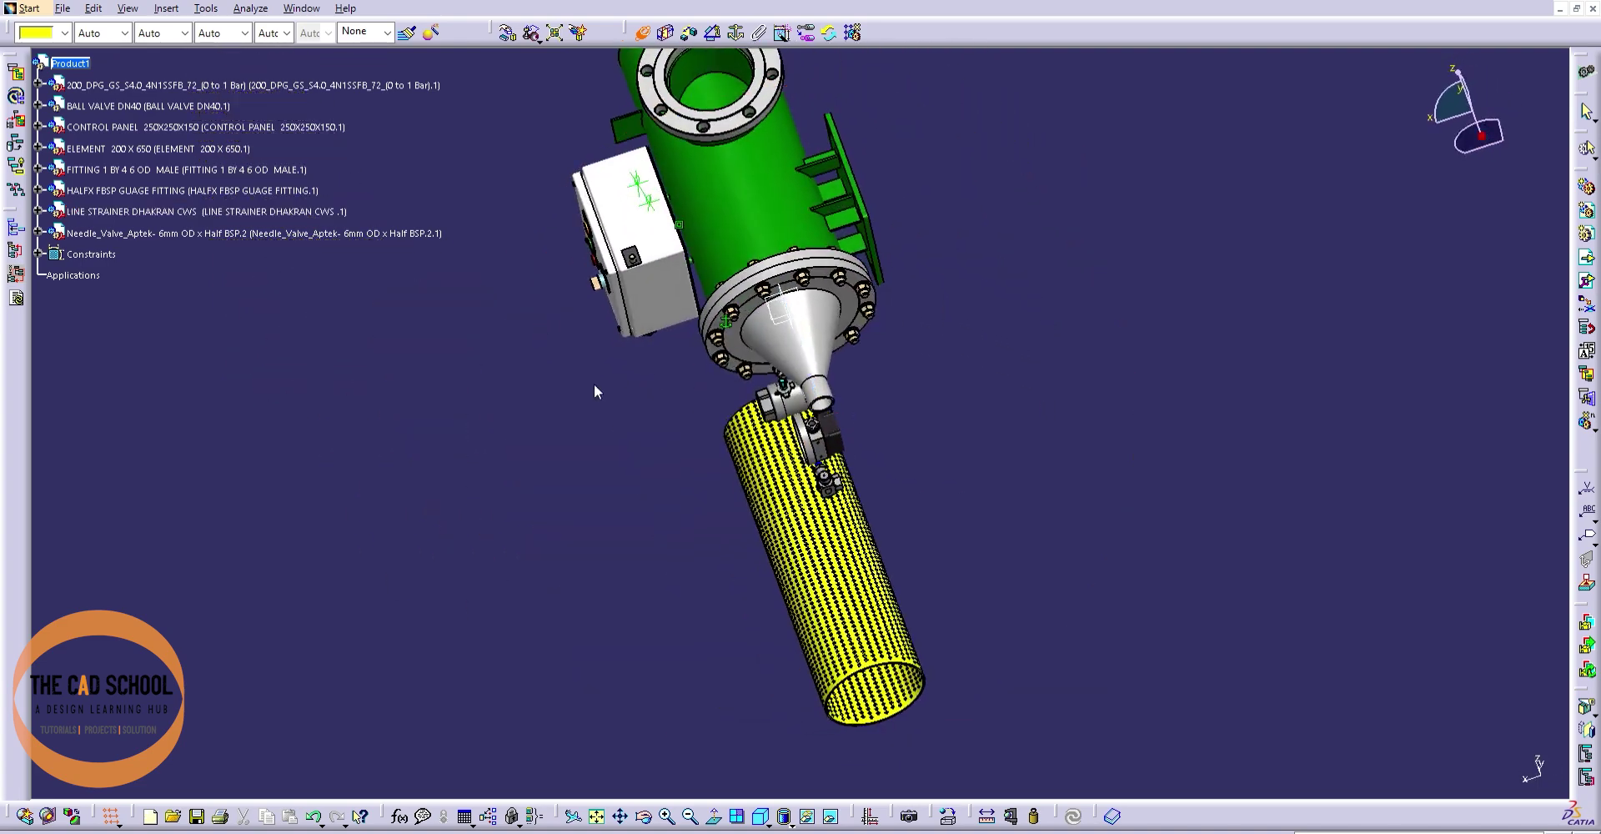
# - Constrain the gauge to the bracket plate and strainer axis (offset 492.884), updating each
pyautogui.scroll(3, 792, 417)
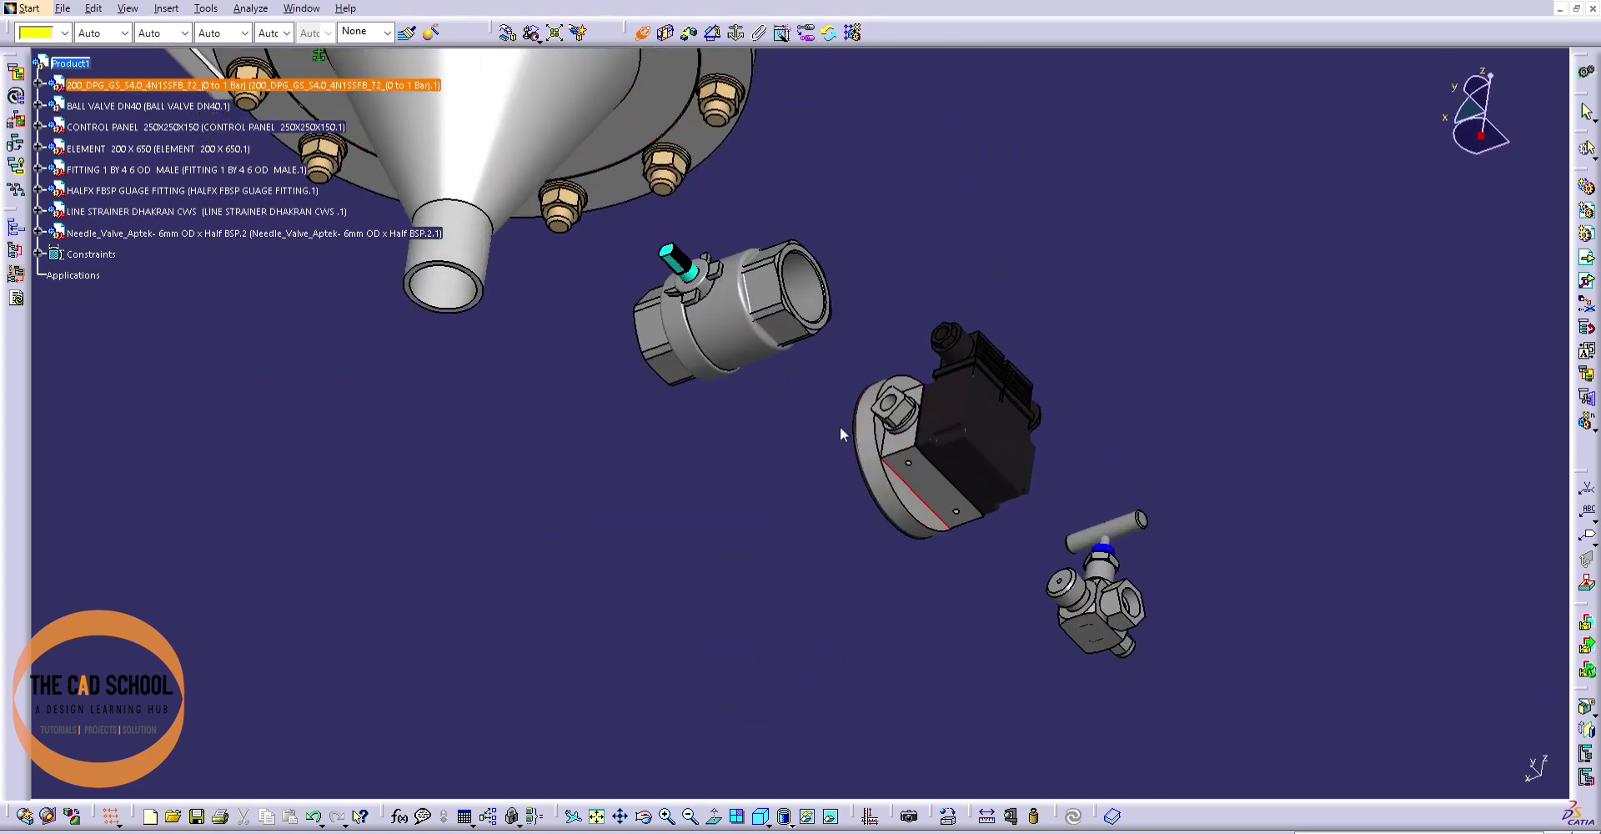
pyautogui.moveTo(838, 427); pyautogui.dragTo(845, 347, button='middle')
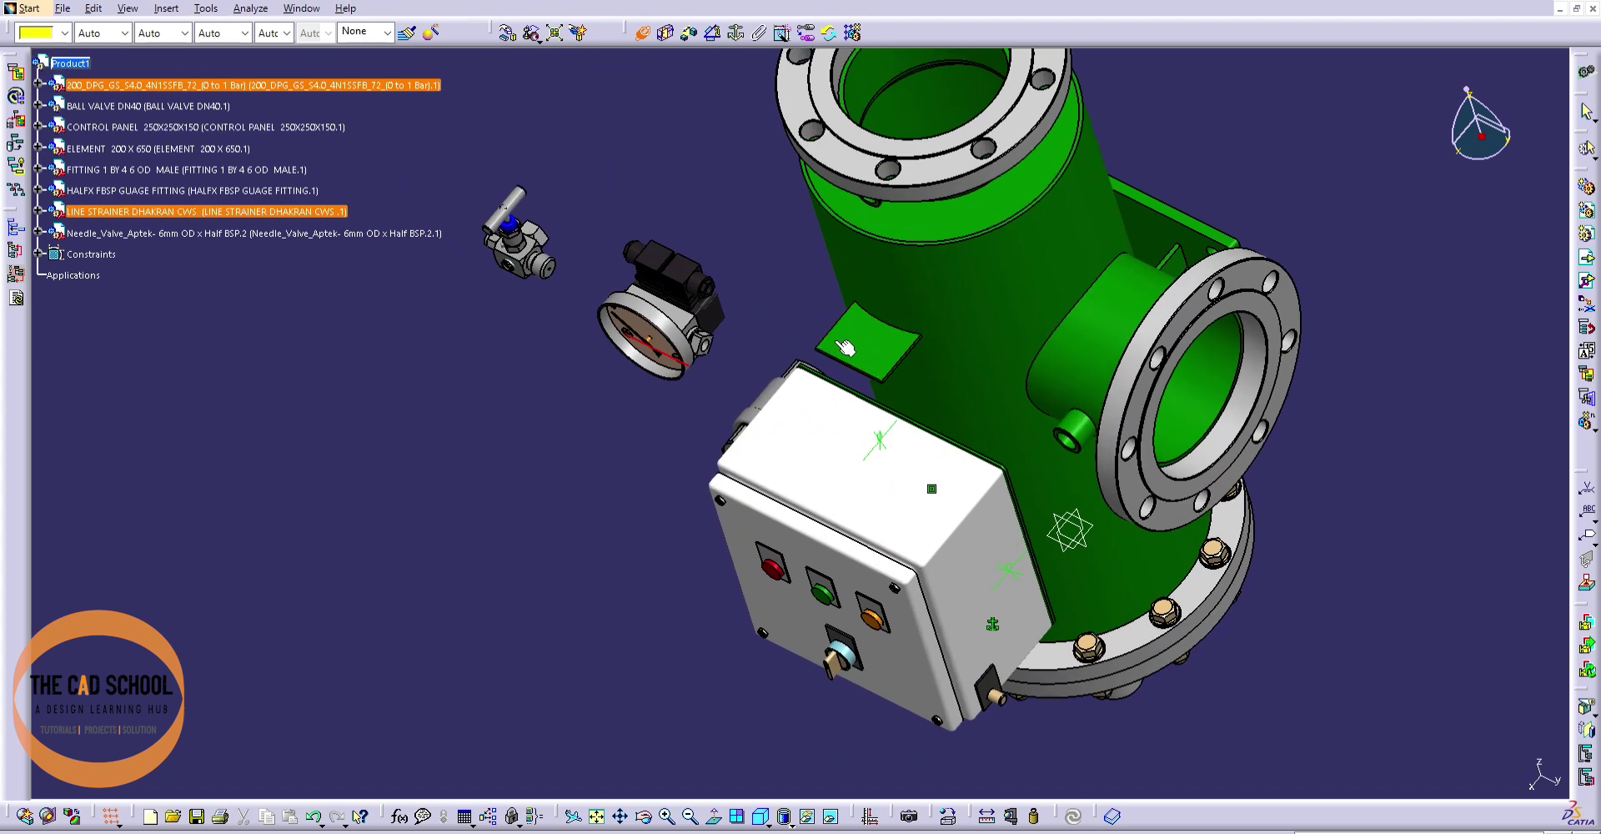
pyautogui.click(845, 347)
pyautogui.click(1072, 817)
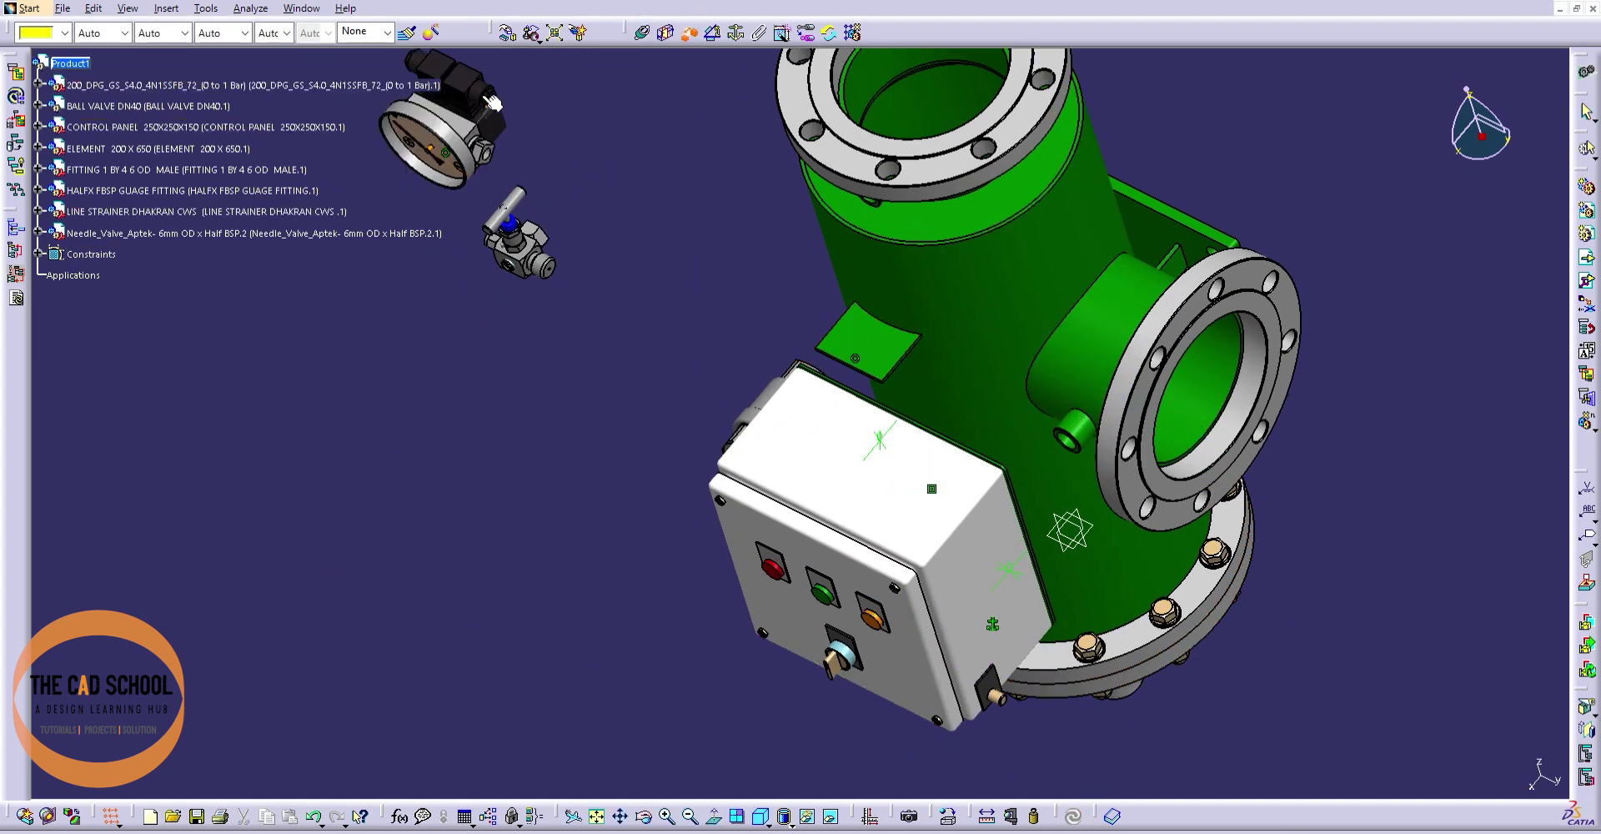
pyautogui.click(1005, 346)
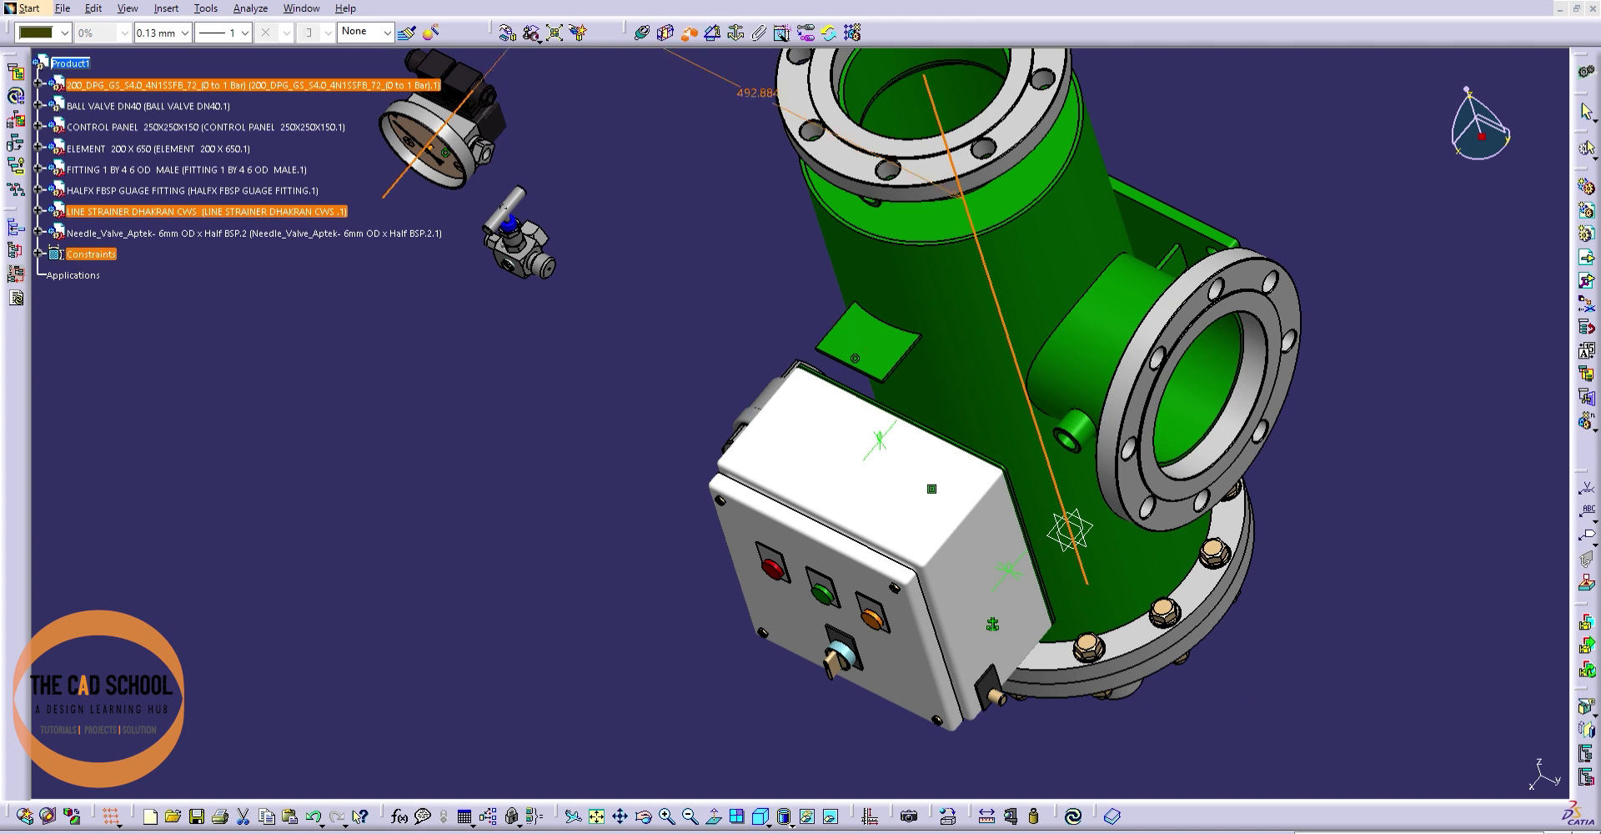
pyautogui.click(1075, 808)
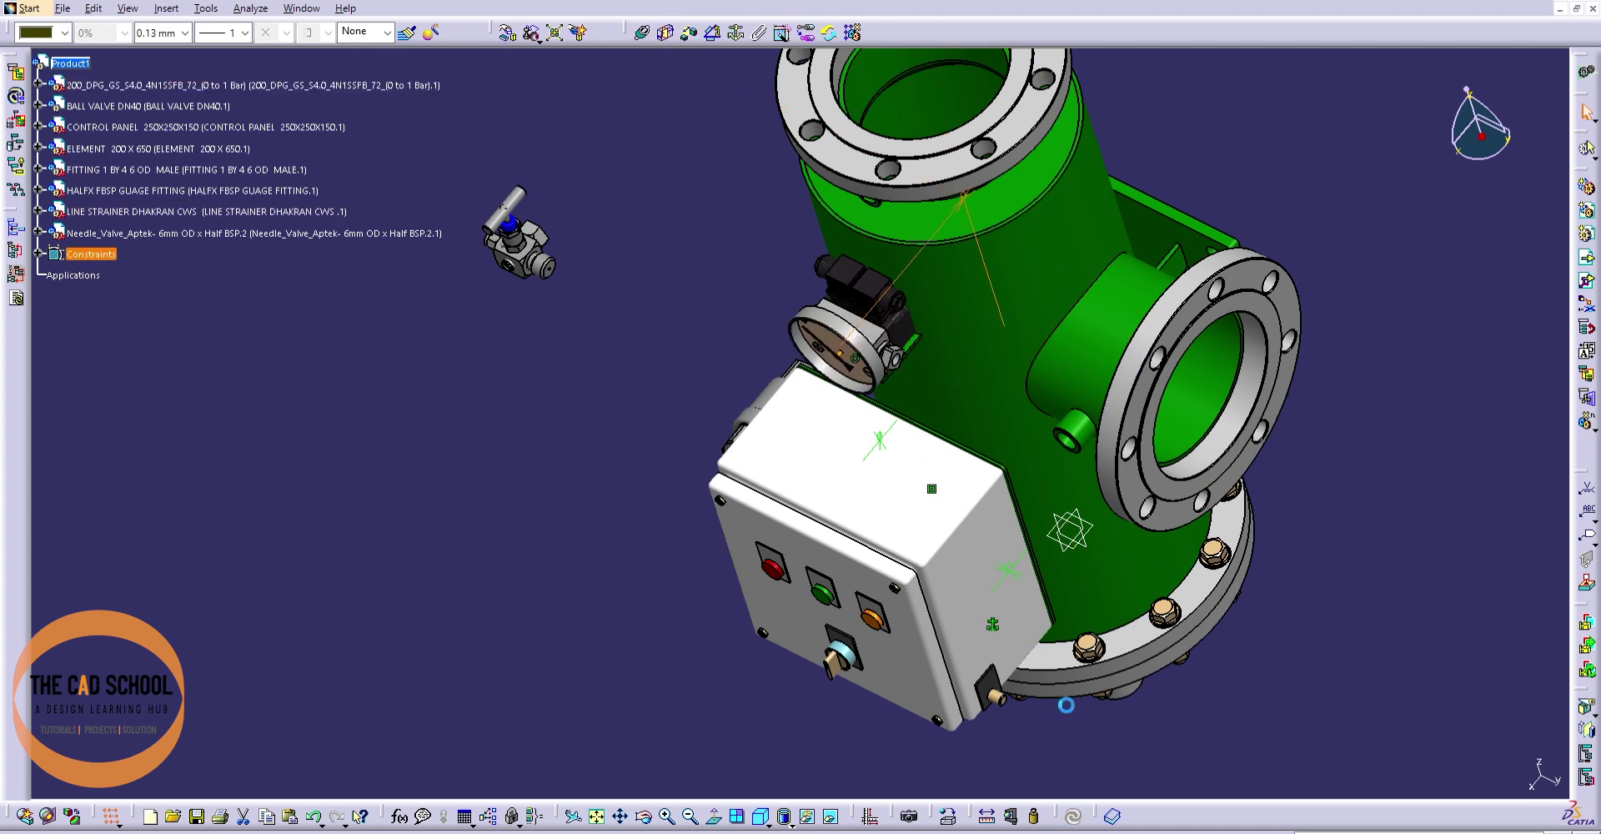
pyautogui.click(523, 540)
pyautogui.moveTo(409, 396)
pyautogui.mouseDown(button='middle')
pyautogui.moveTo(570, 504)
pyautogui.moveTo(747, 136)
pyautogui.mouseUp(button='middle')
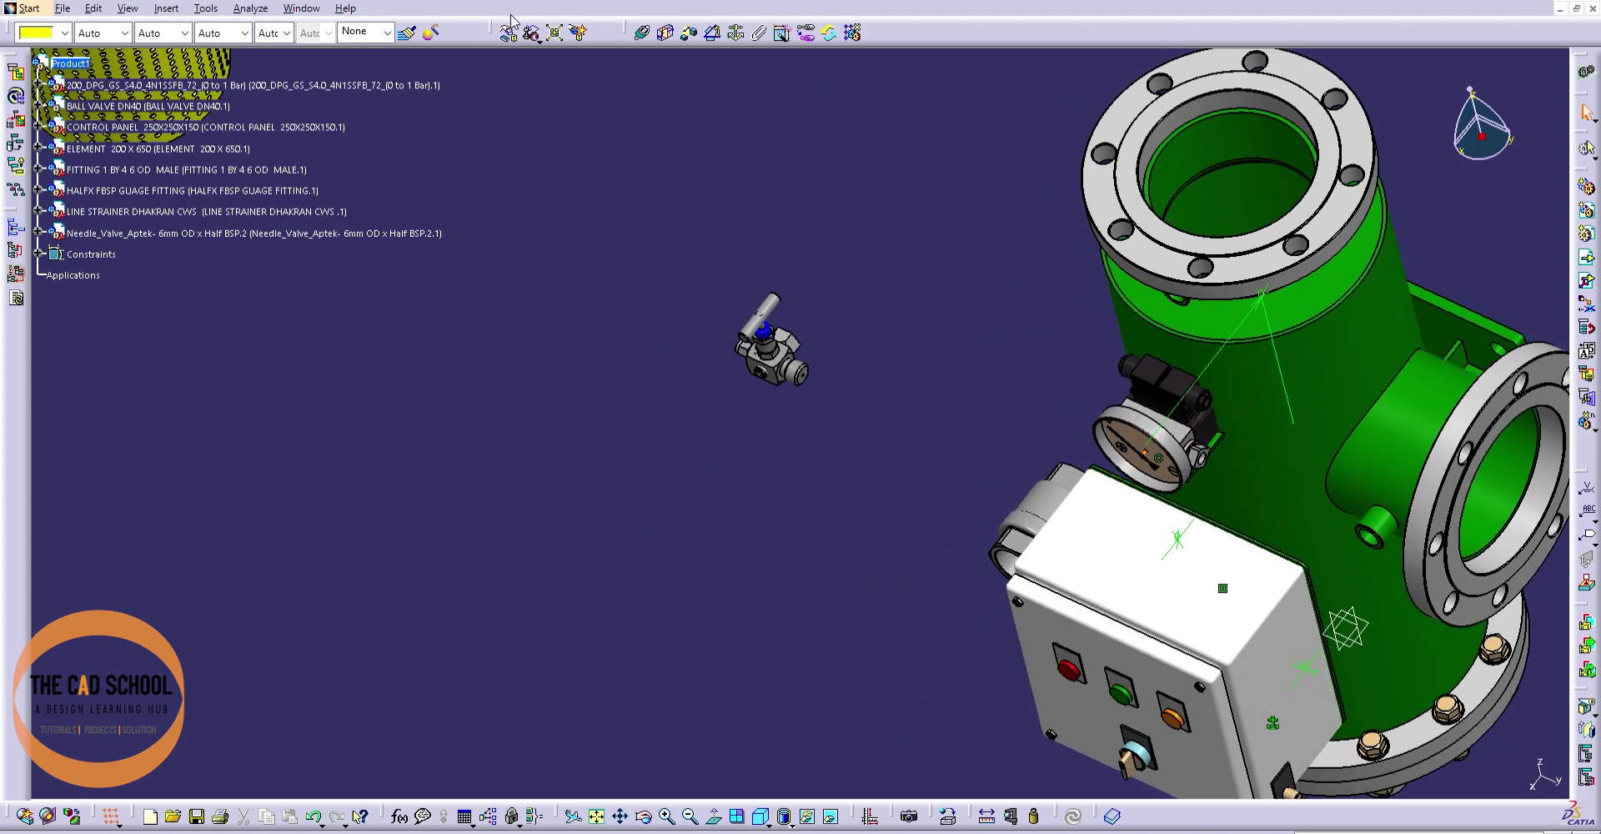
# - Separate the loose fittings and make the HALFX gauge fitting coaxial with the needle valve
pyautogui.moveTo(761, 404)
pyautogui.mouseDown(button='middle')
pyautogui.moveTo(890, 489)
pyautogui.moveTo(693, 391)
pyautogui.mouseUp(button='middle')
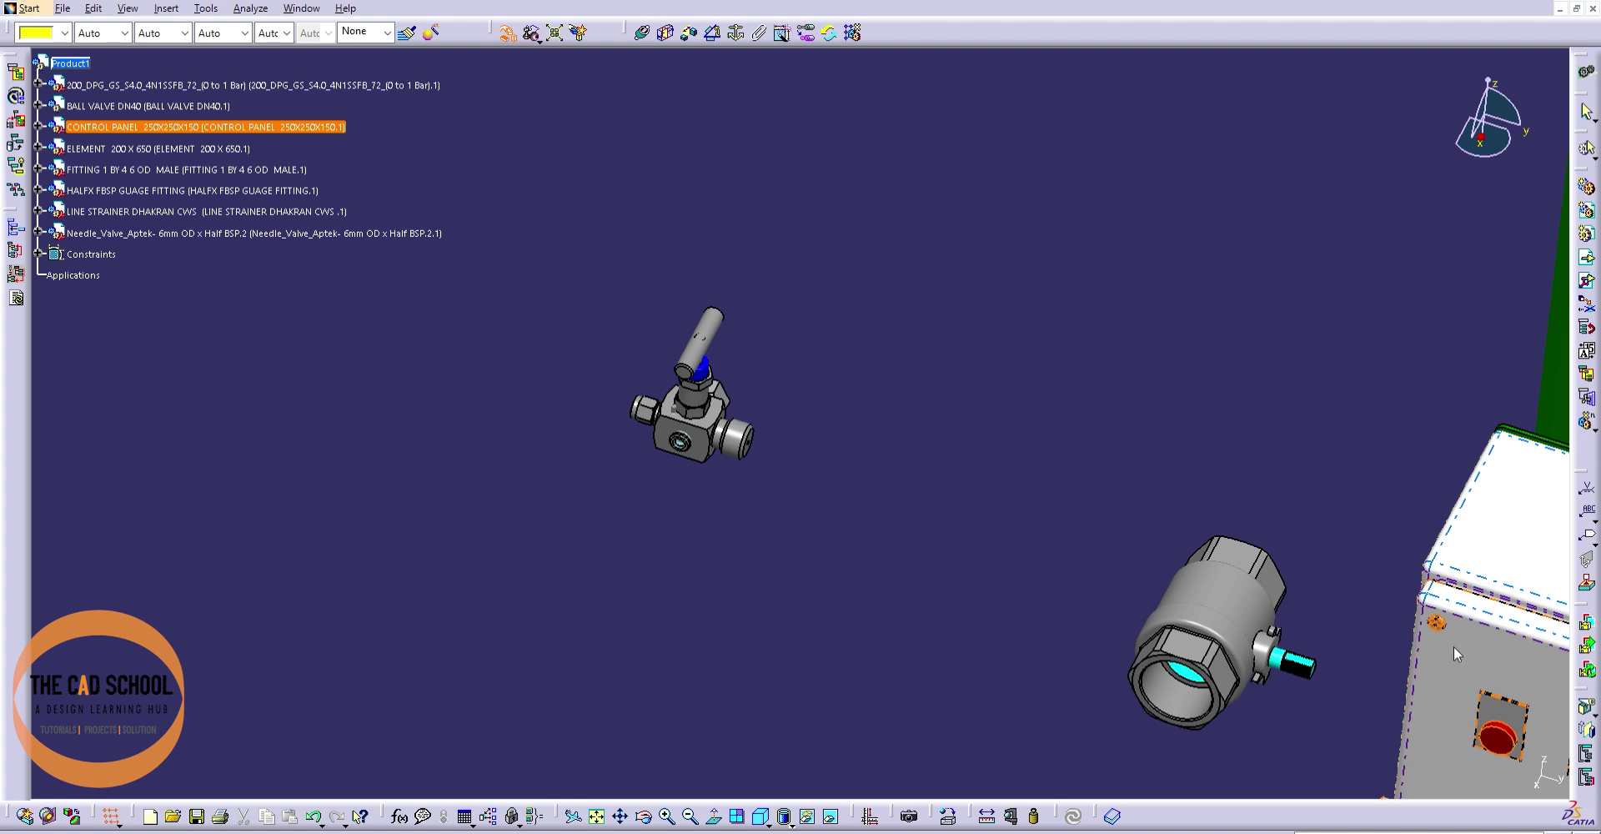
pyautogui.moveTo(692, 400); pyautogui.dragTo(607, 566)
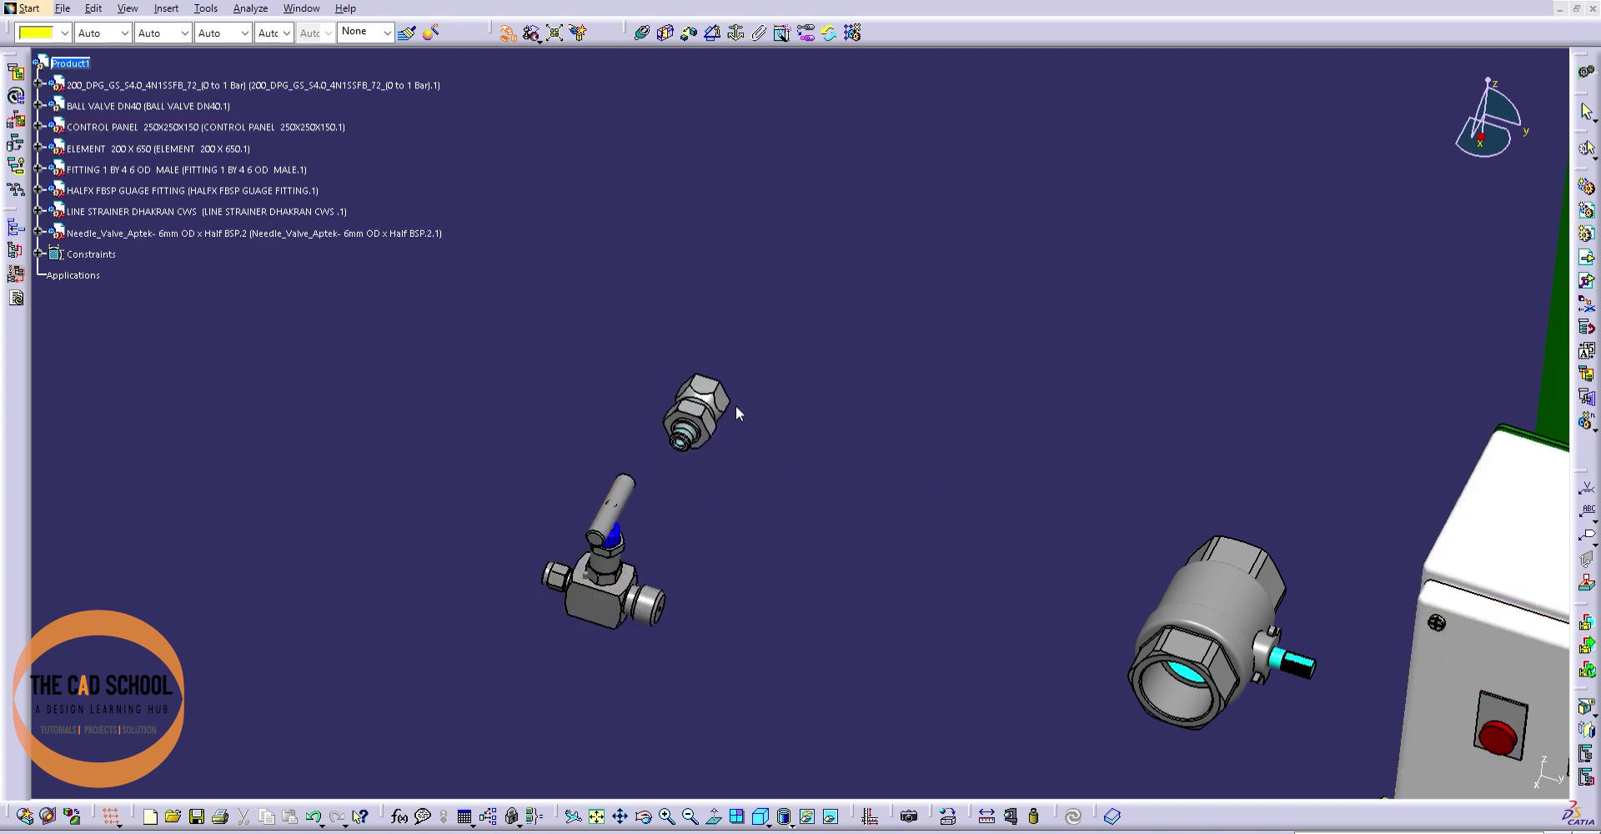
pyautogui.moveTo(742, 417); pyautogui.dragTo(814, 301)
pyautogui.moveTo(693, 421); pyautogui.dragTo(686, 428)
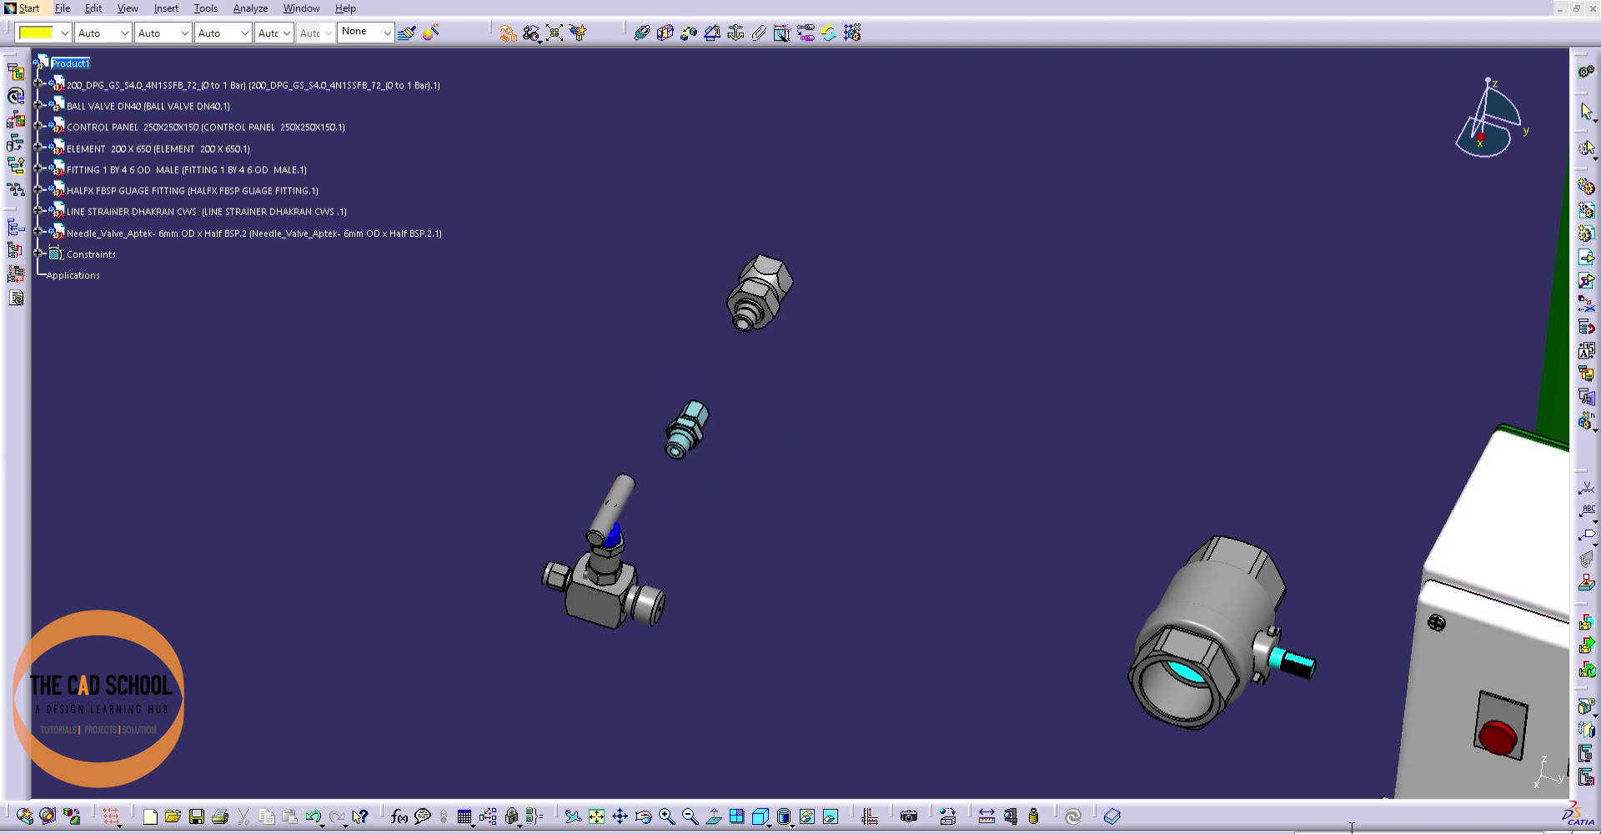
pyautogui.click(1461, 752)
pyautogui.click(1024, 647)
pyautogui.keyDown('ctrl'); pyautogui.moveTo(896, 417); pyautogui.dragTo(896, 359, button='middle'); pyautogui.keyUp('ctrl')
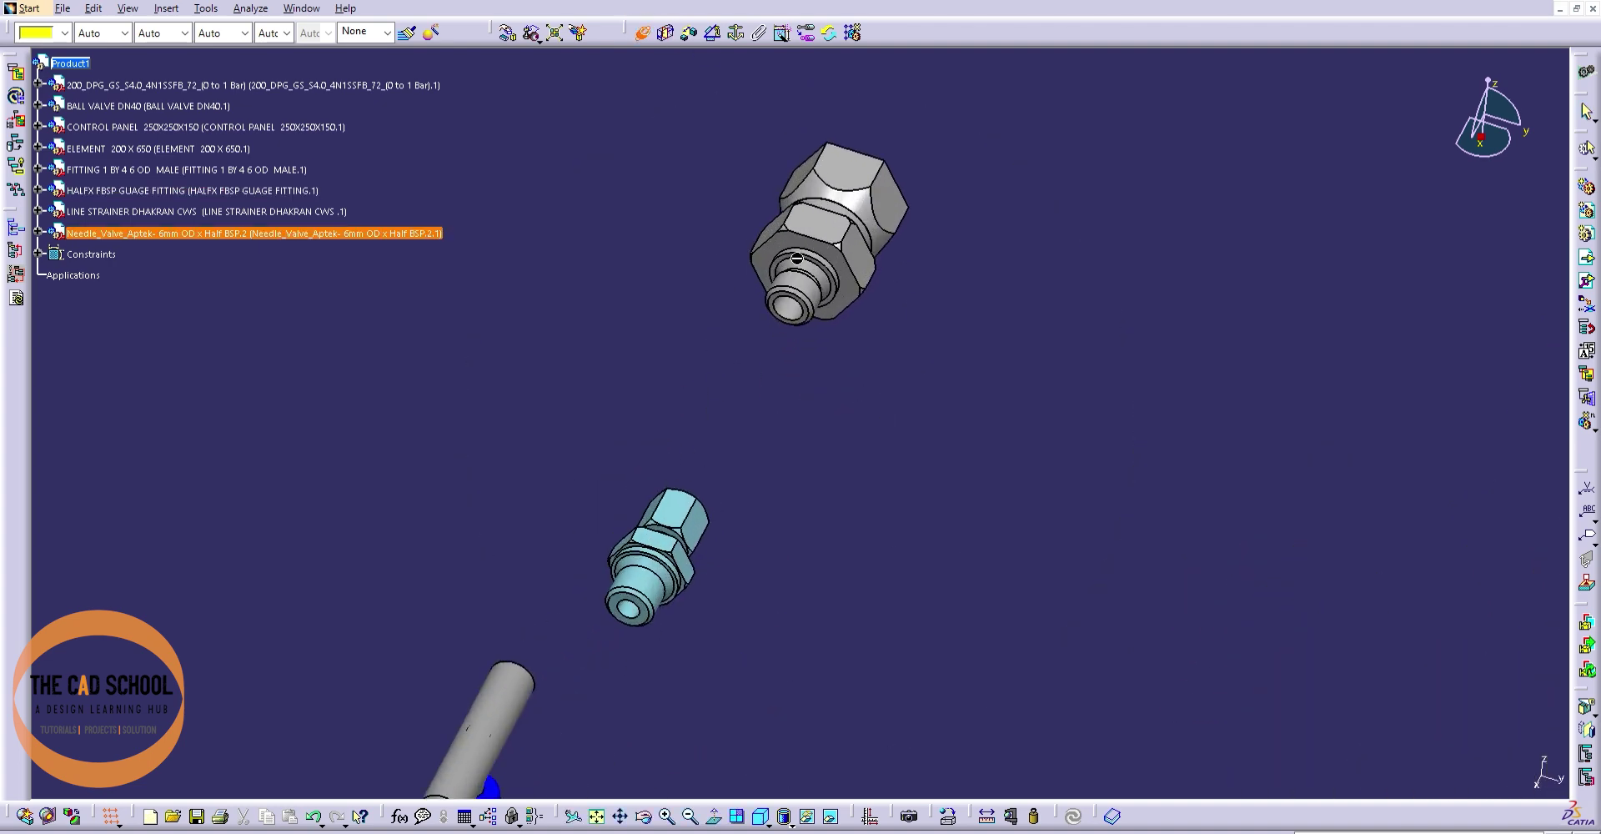
pyautogui.moveTo(896, 358)
pyautogui.keyDown('ctrl'); pyautogui.mouseDown(button='middle')
pyautogui.moveTo(1049, 492)
pyautogui.moveTo(1052, 417)
pyautogui.mouseUp(button='middle'); pyautogui.keyUp('ctrl')
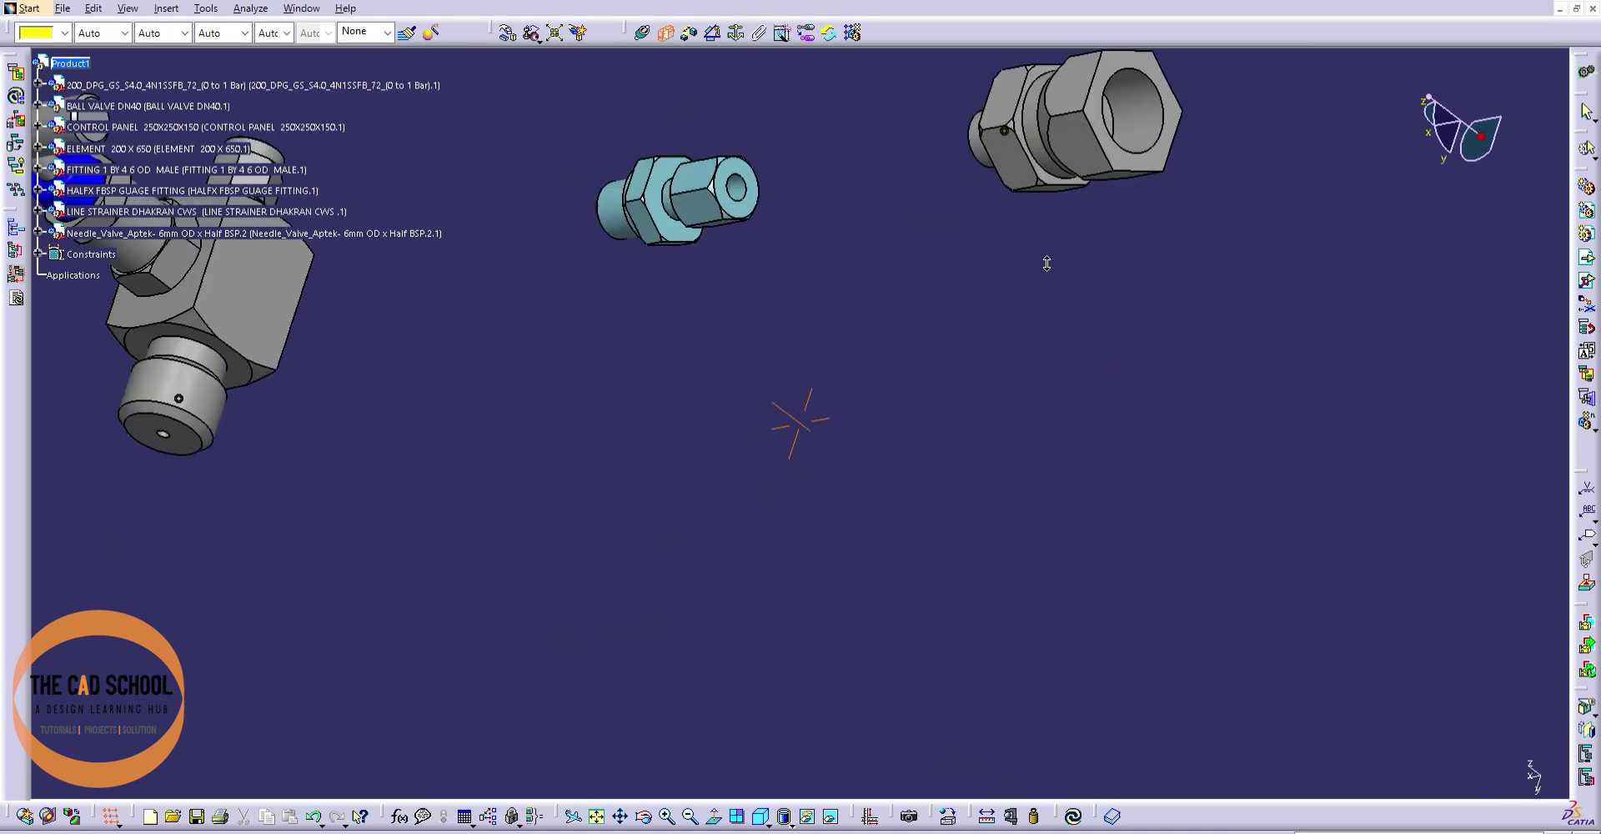
pyautogui.click(241, 359)
pyautogui.click(1073, 816)
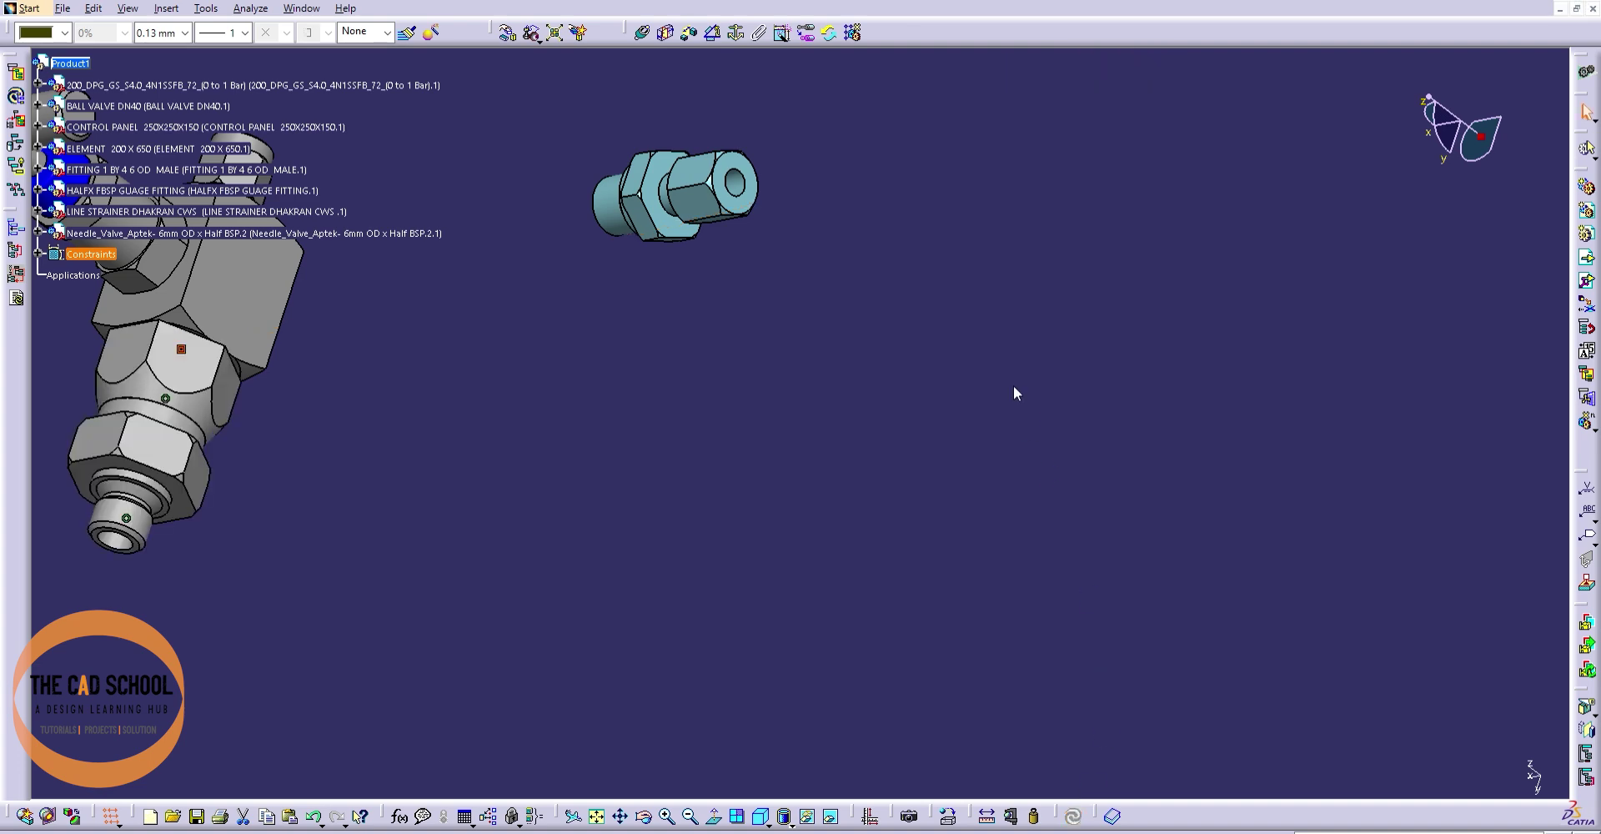
pyautogui.middleClick(507, 451)
# - Mate the needle valve's fitting edge to the strainer's side boss and update
pyautogui.click(642, 33)
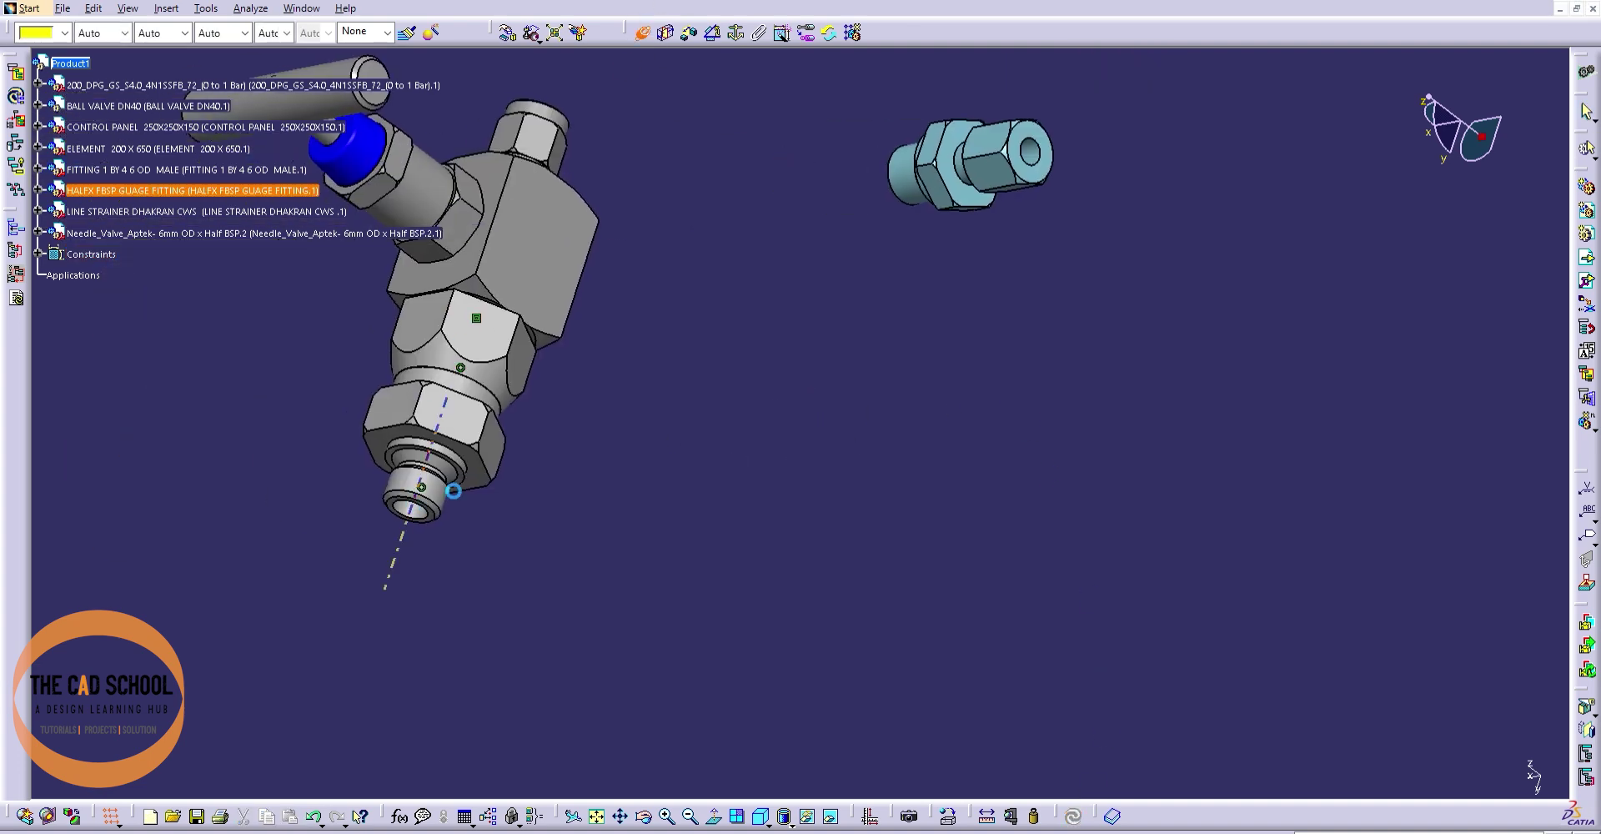
pyautogui.moveTo(763, 323)
pyautogui.mouseDown(button='middle')
pyautogui.moveTo(1110, 372)
pyautogui.moveTo(1113, 317)
pyautogui.mouseUp(button='middle')
pyautogui.press('Escape')
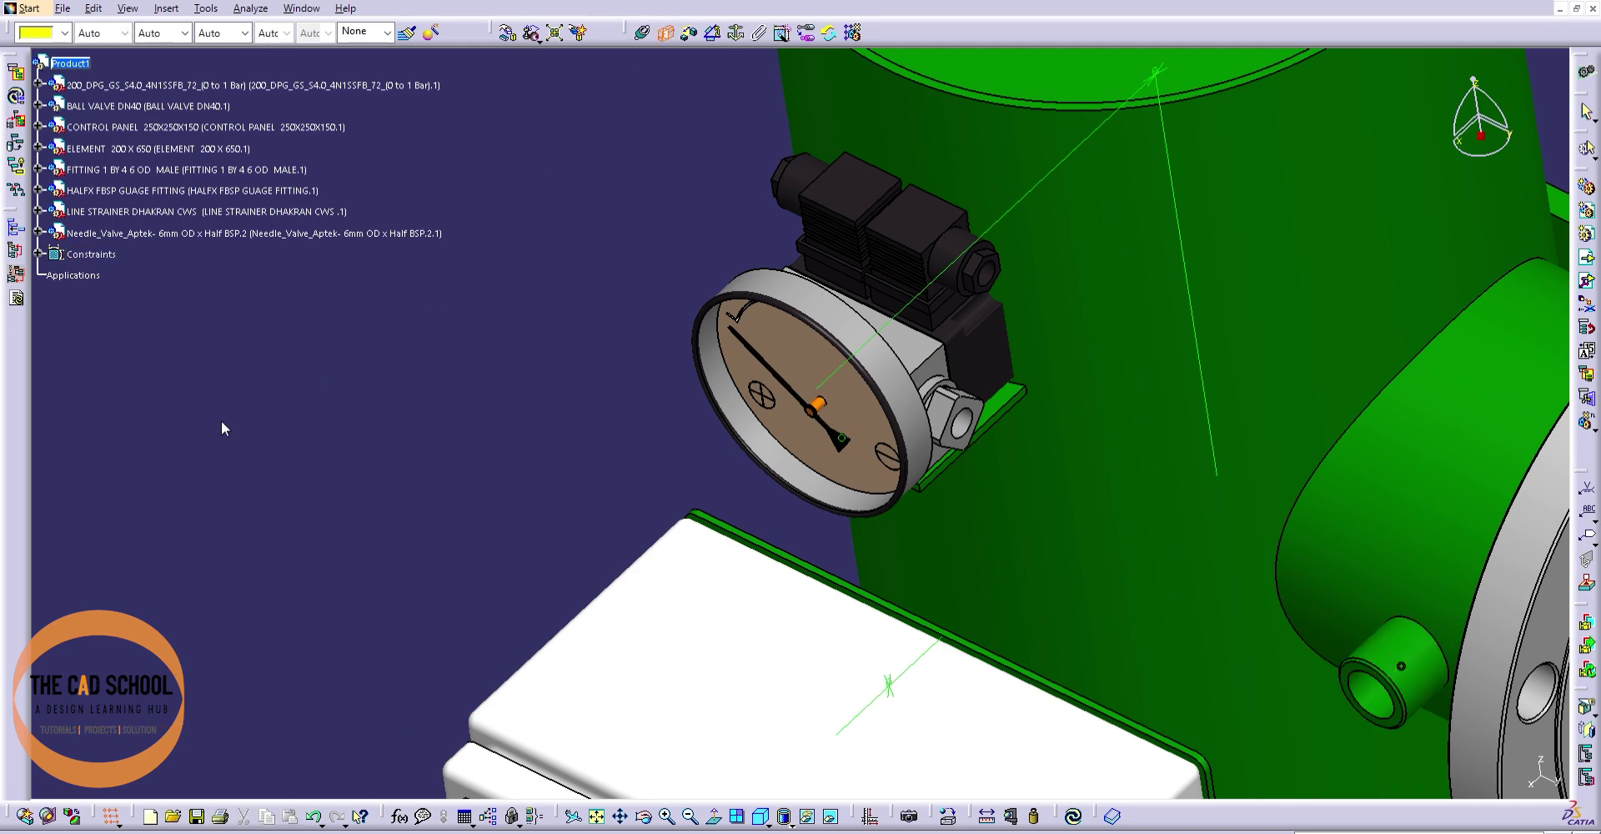
pyautogui.moveTo(222, 428)
pyautogui.mouseDown(button='middle')
pyautogui.moveTo(739, 487)
pyautogui.moveTo(652, 586)
pyautogui.mouseUp(button='middle')
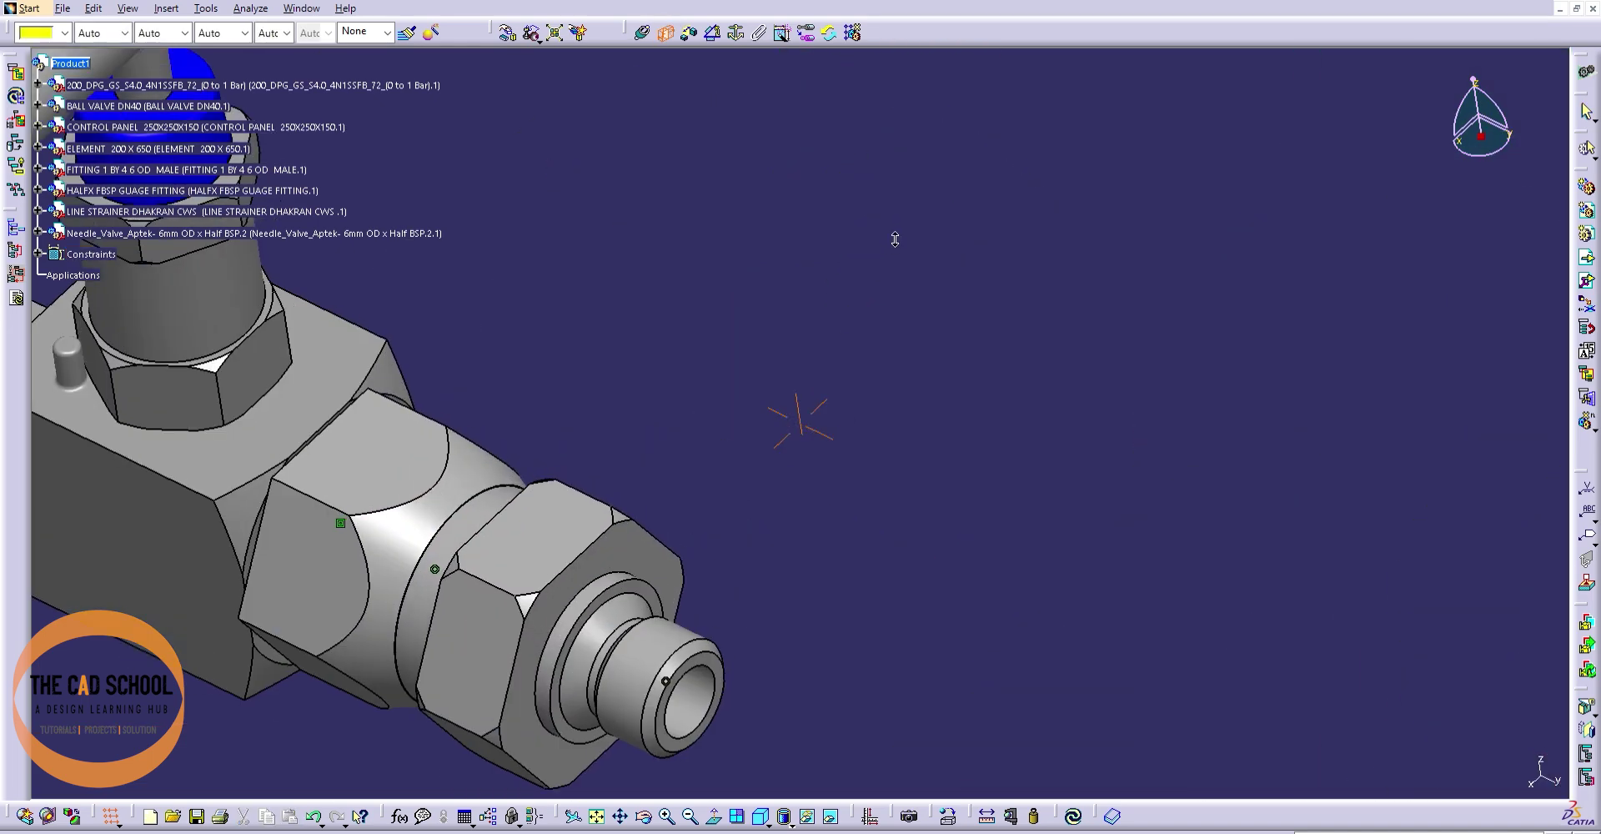
pyautogui.click(652, 587)
pyautogui.moveTo(840, 333)
pyautogui.keyDown('ctrl'); pyautogui.mouseDown(button='middle')
pyautogui.moveTo(624, 640)
pyautogui.moveTo(750, 351)
pyautogui.mouseUp(button='middle'); pyautogui.keyUp('ctrl')
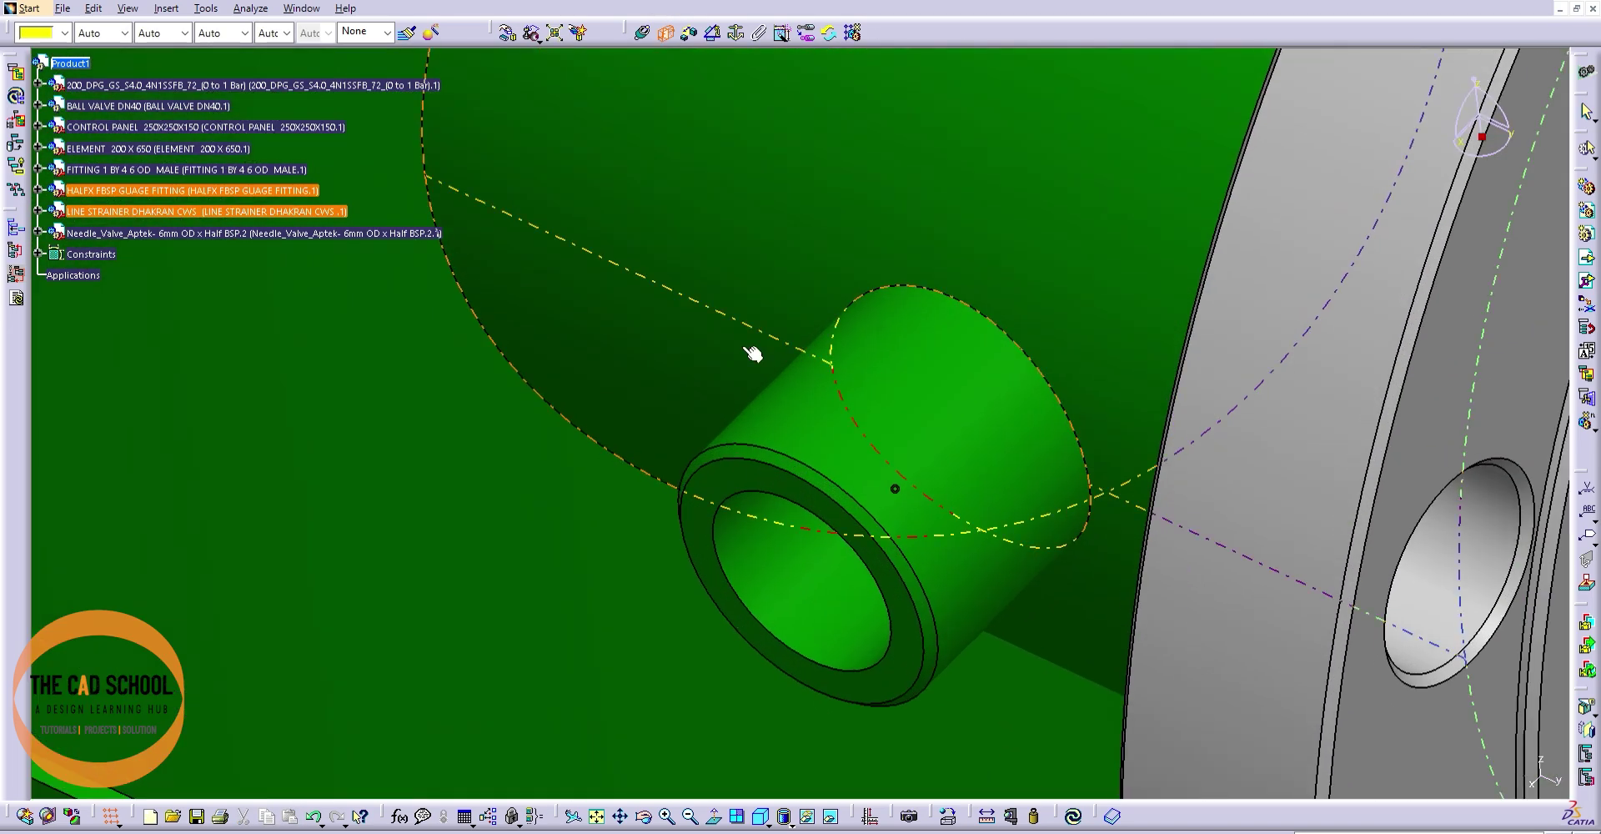
pyautogui.click(1073, 814)
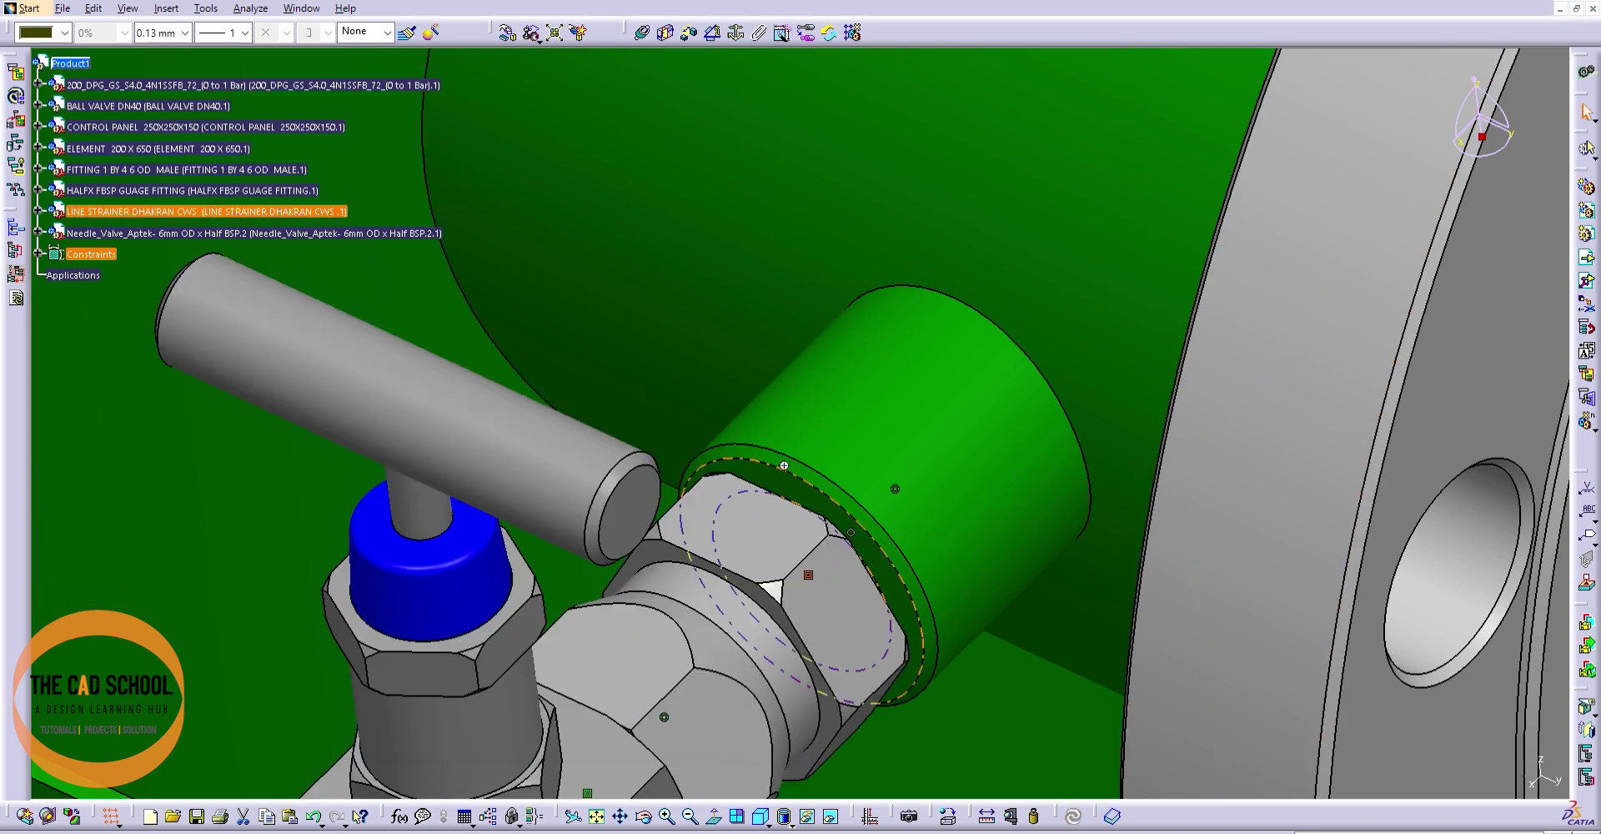
# - Seat the 1/4 6 OD male fitting on the gauge's side port
pyautogui.keyDown('ctrl'); pyautogui.moveTo(784, 466); pyautogui.dragTo(722, 734, button='middle'); pyautogui.keyUp('ctrl')
pyautogui.moveTo(768, 542); pyautogui.dragTo(847, 421, button='middle')
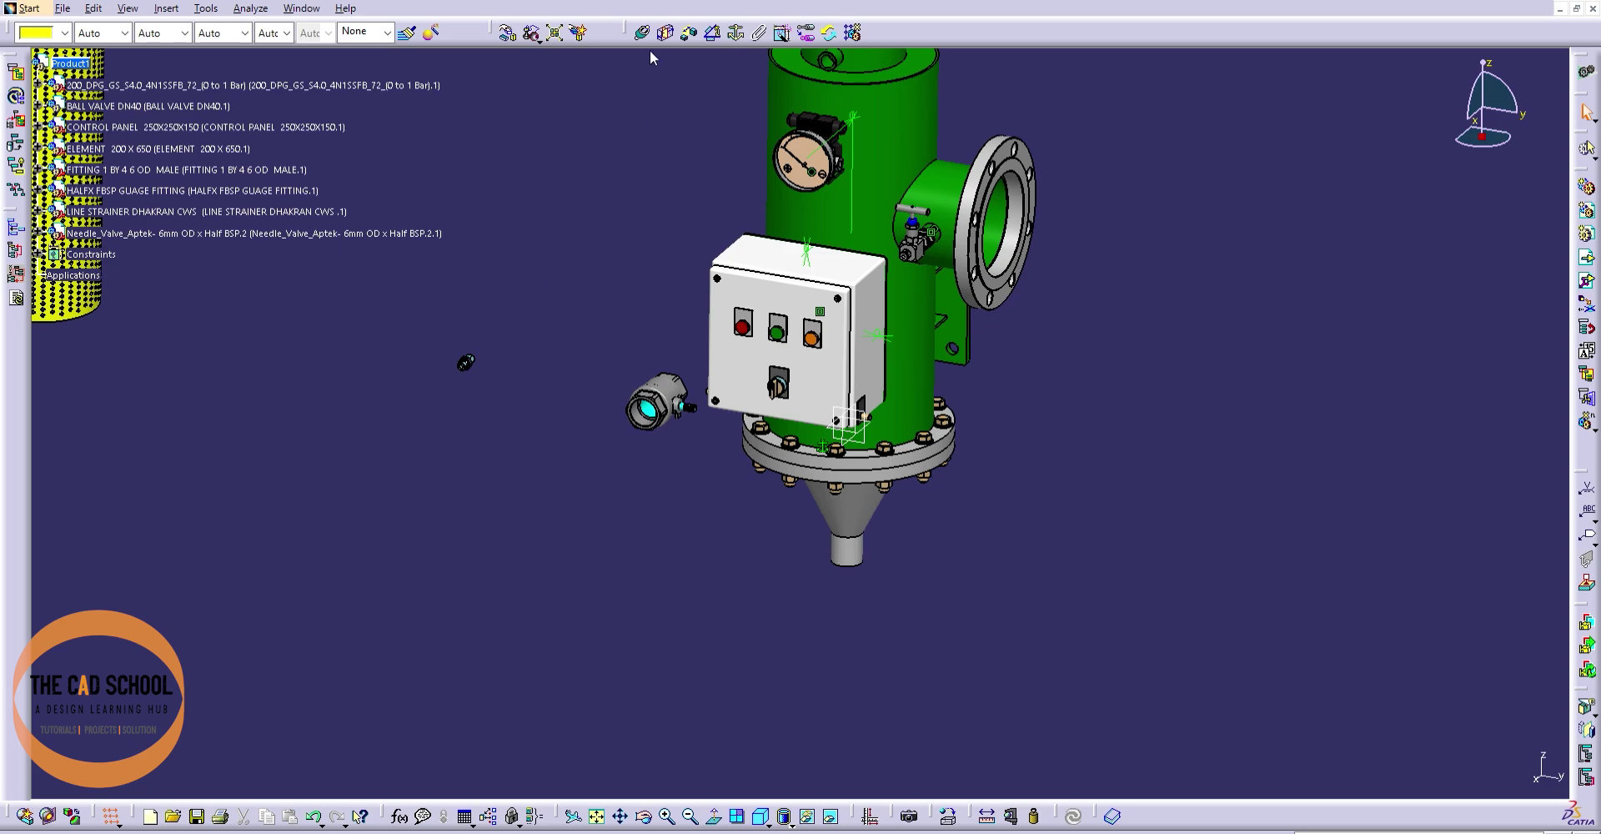
pyautogui.moveTo(613, 82)
pyautogui.mouseDown(button='middle')
pyautogui.moveTo(672, 464)
pyautogui.moveTo(677, 407)
pyautogui.mouseUp(button='middle')
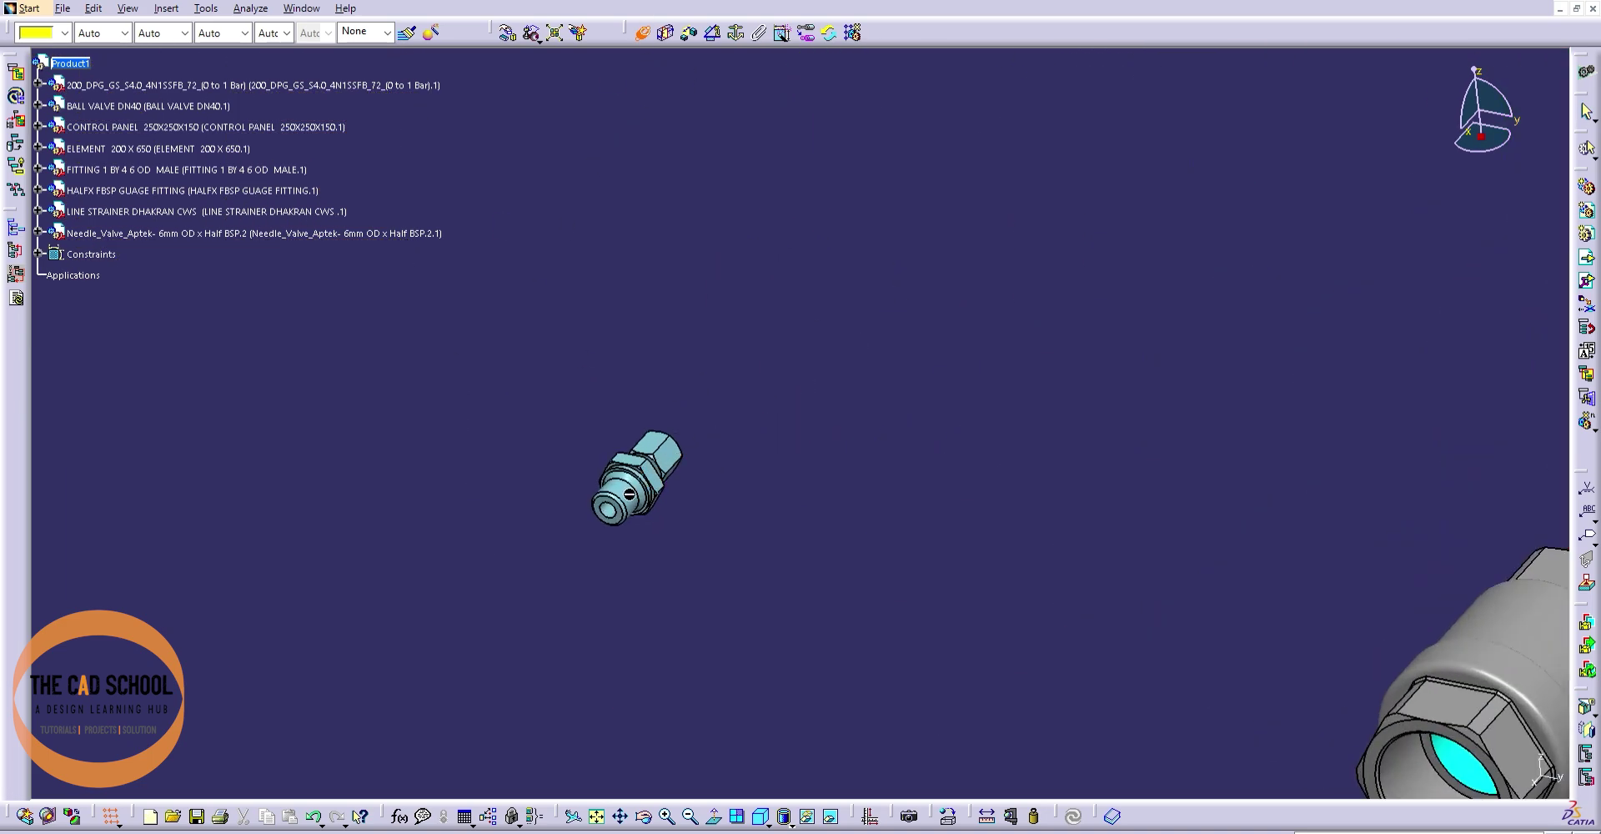
pyautogui.moveTo(858, 351)
pyautogui.keyDown('ctrl'); pyautogui.mouseDown(button='middle')
pyautogui.moveTo(784, 409)
pyautogui.moveTo(963, 602)
pyautogui.moveTo(691, 277)
pyautogui.moveTo(343, 527)
pyautogui.mouseUp(button='middle'); pyautogui.keyUp('ctrl')
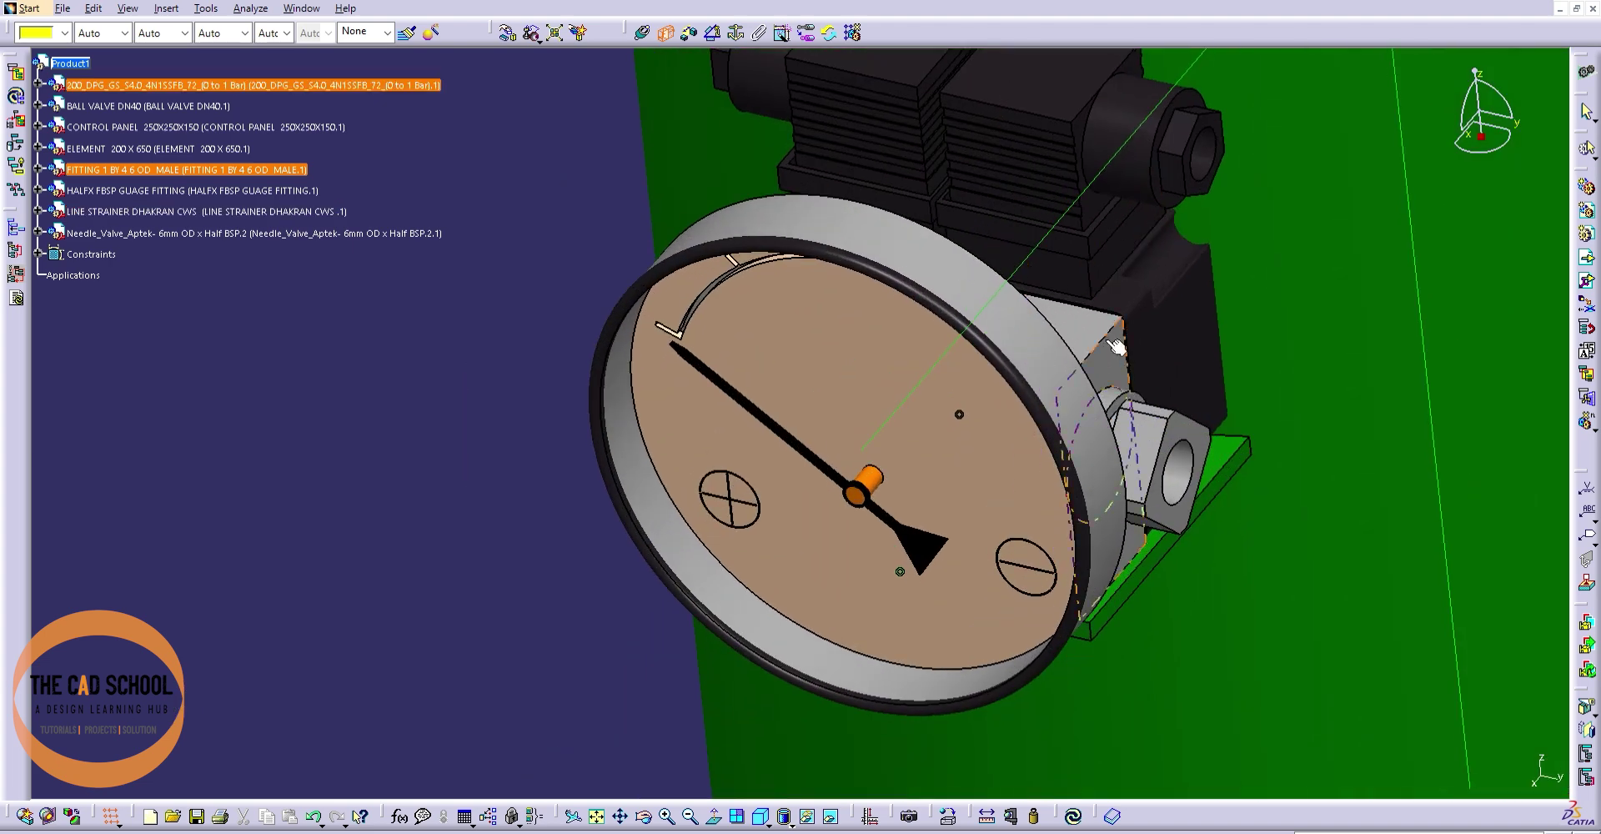
pyautogui.click(1210, 424)
pyautogui.click(1074, 815)
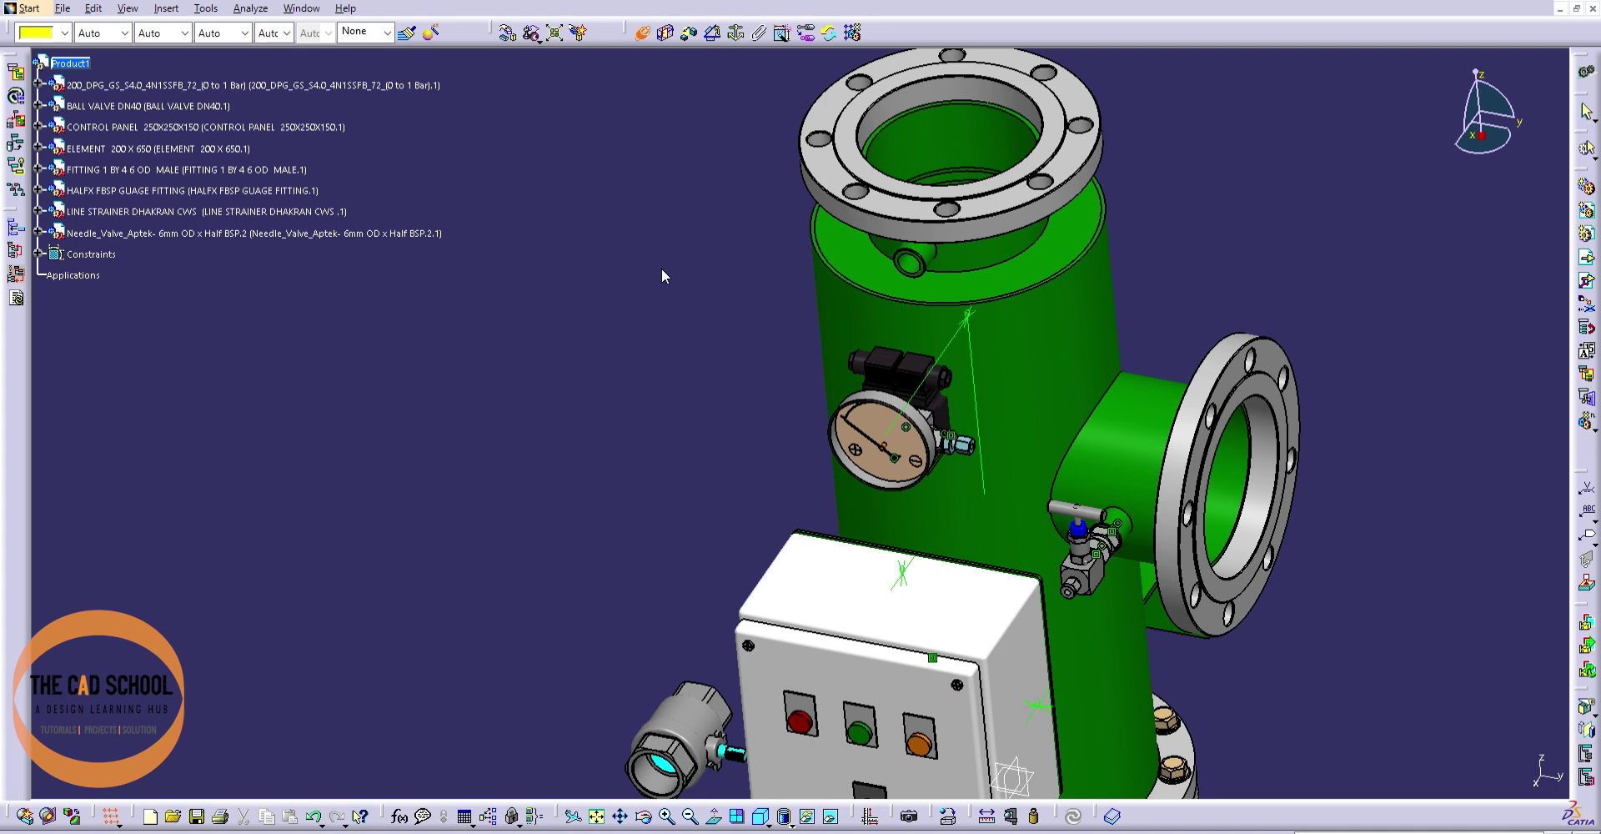
pyautogui.moveTo(662, 277); pyautogui.dragTo(659, 417, button='middle')
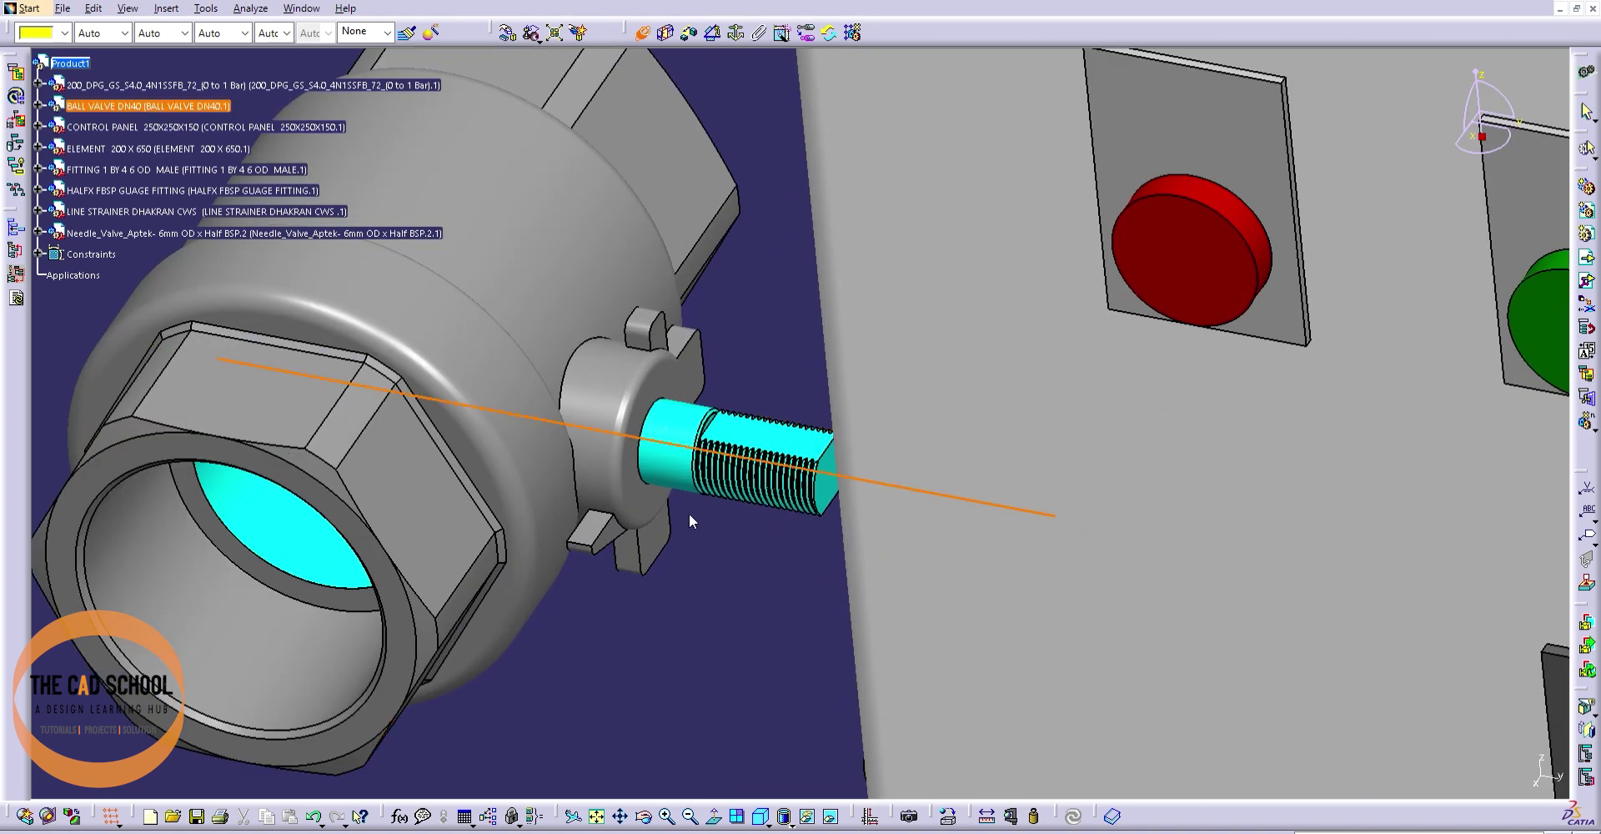
# - Orbit to the DN40 ball valve and try linking it to the outlet, then undo
pyautogui.moveTo(689, 513)
pyautogui.mouseDown(button='middle')
pyautogui.moveTo(768, 403)
pyautogui.moveTo(929, 342)
pyautogui.moveTo(831, 391)
pyautogui.mouseUp(button='middle')
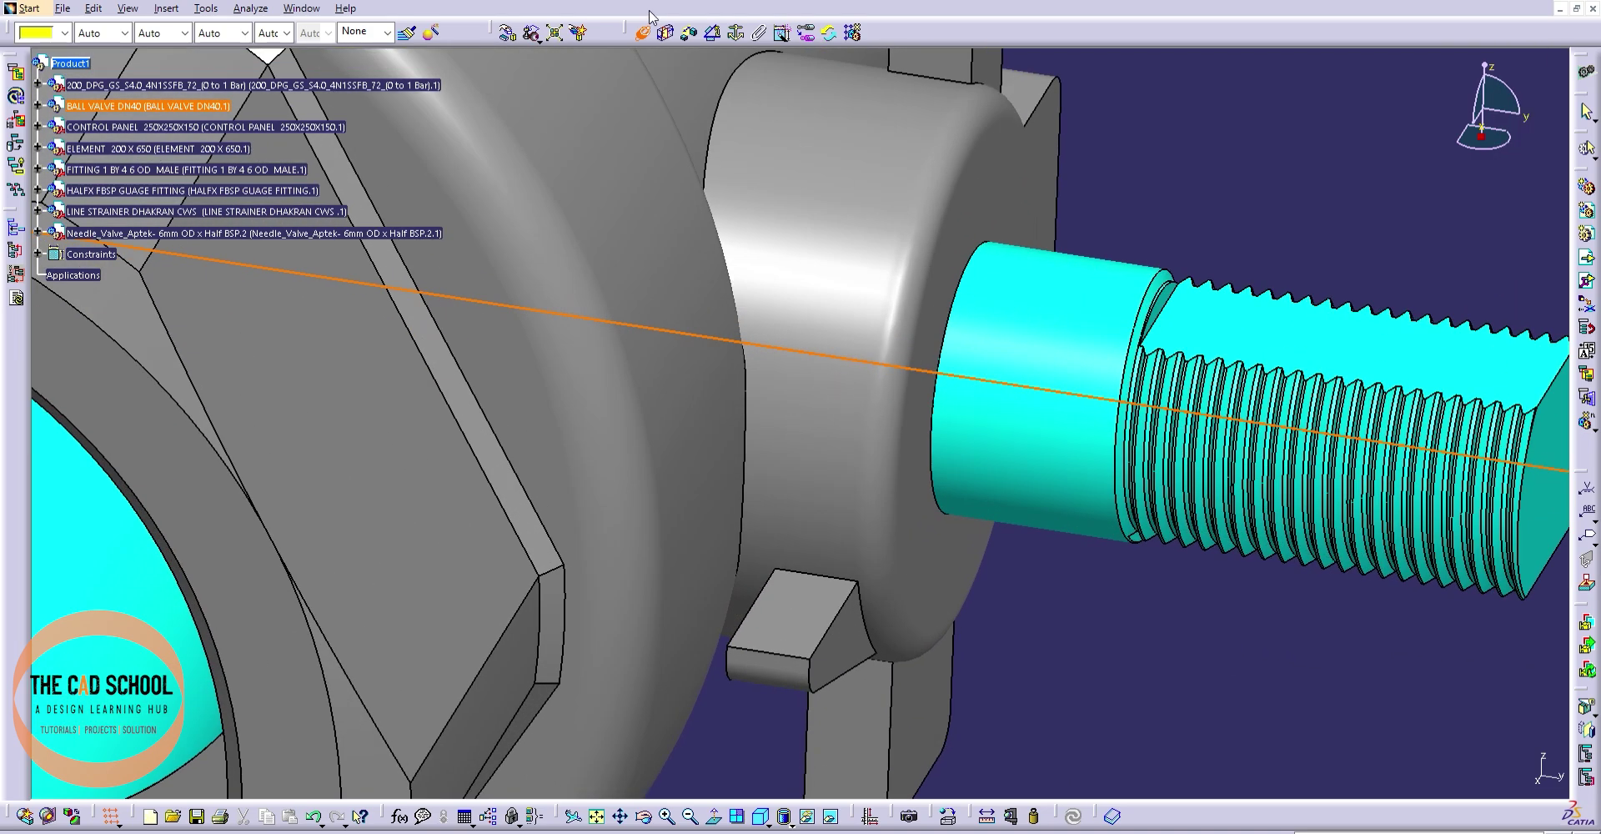
pyautogui.moveTo(584, 175); pyautogui.dragTo(532, 42, button='middle')
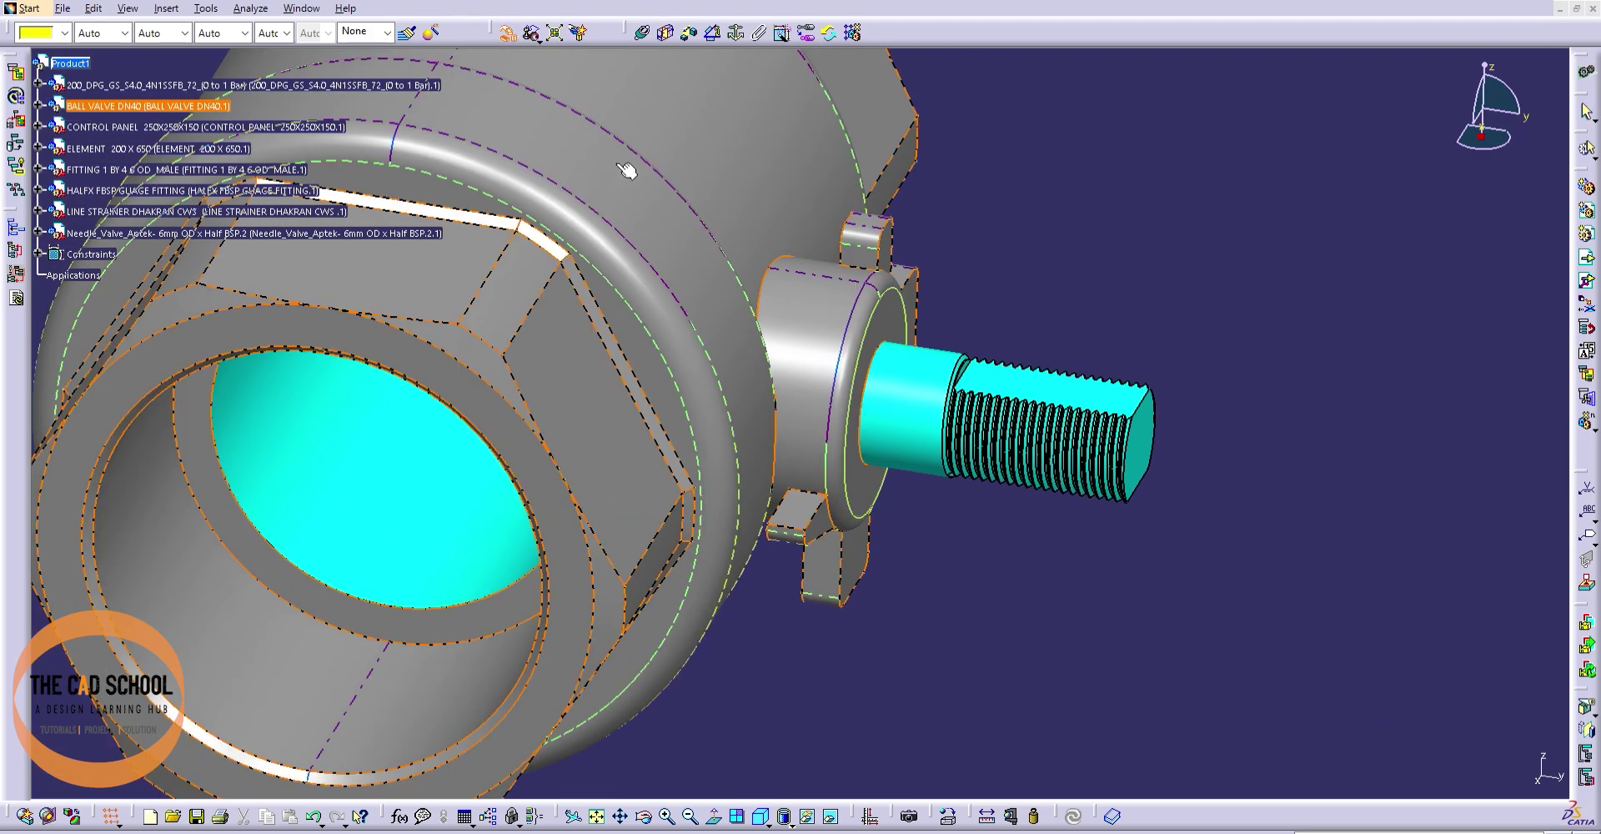
pyautogui.moveTo(627, 171)
pyautogui.mouseDown(button='middle')
pyautogui.moveTo(847, 204)
pyautogui.moveTo(661, 261)
pyautogui.moveTo(750, 333)
pyautogui.mouseUp(button='middle')
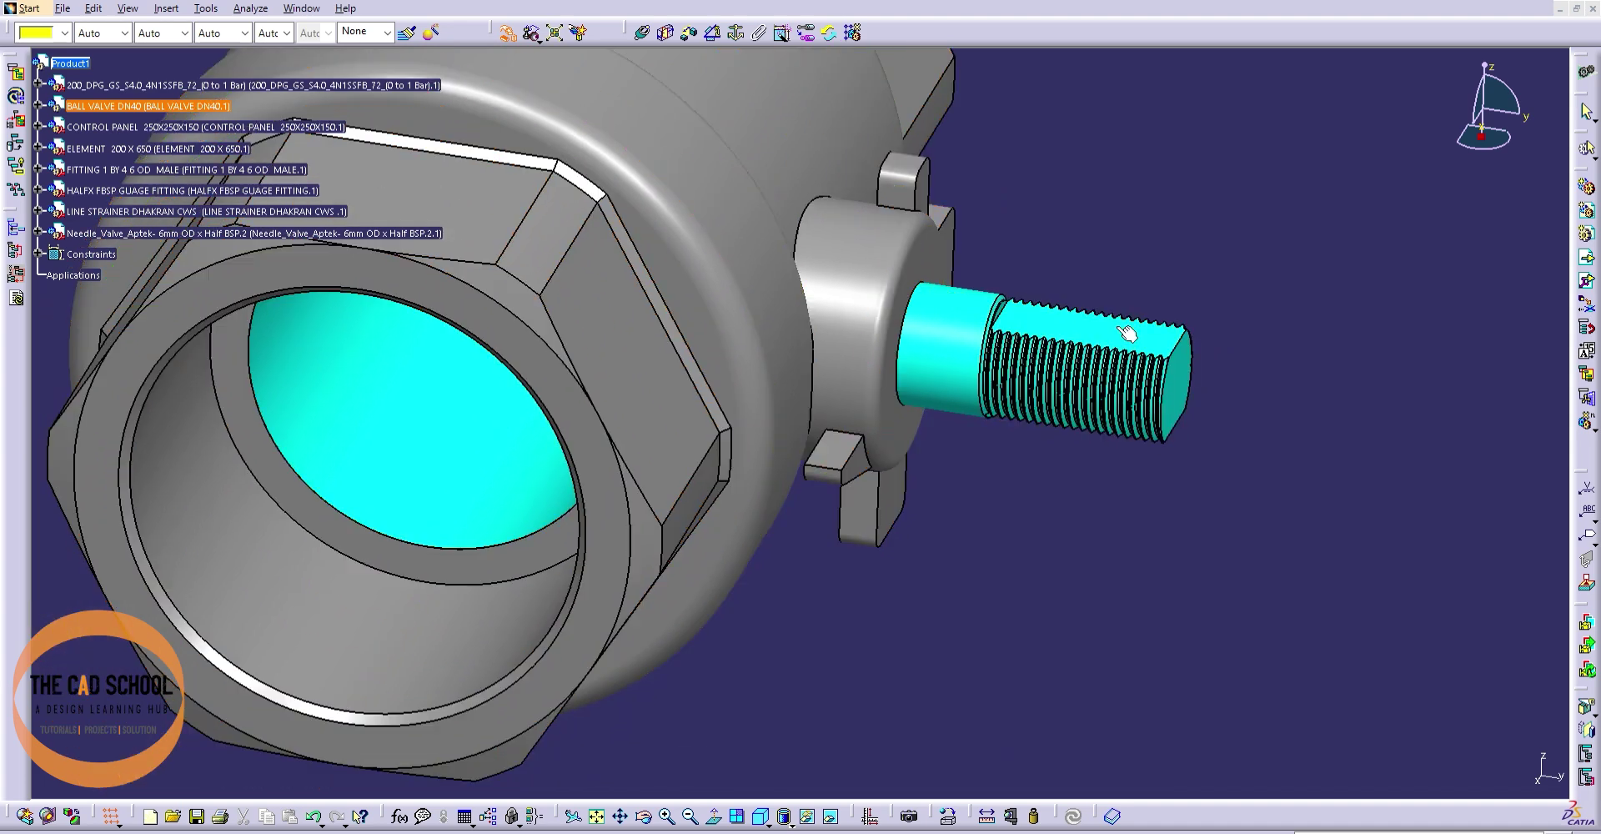
pyautogui.moveTo(1100, 597); pyautogui.dragTo(1063, 671, button='middle')
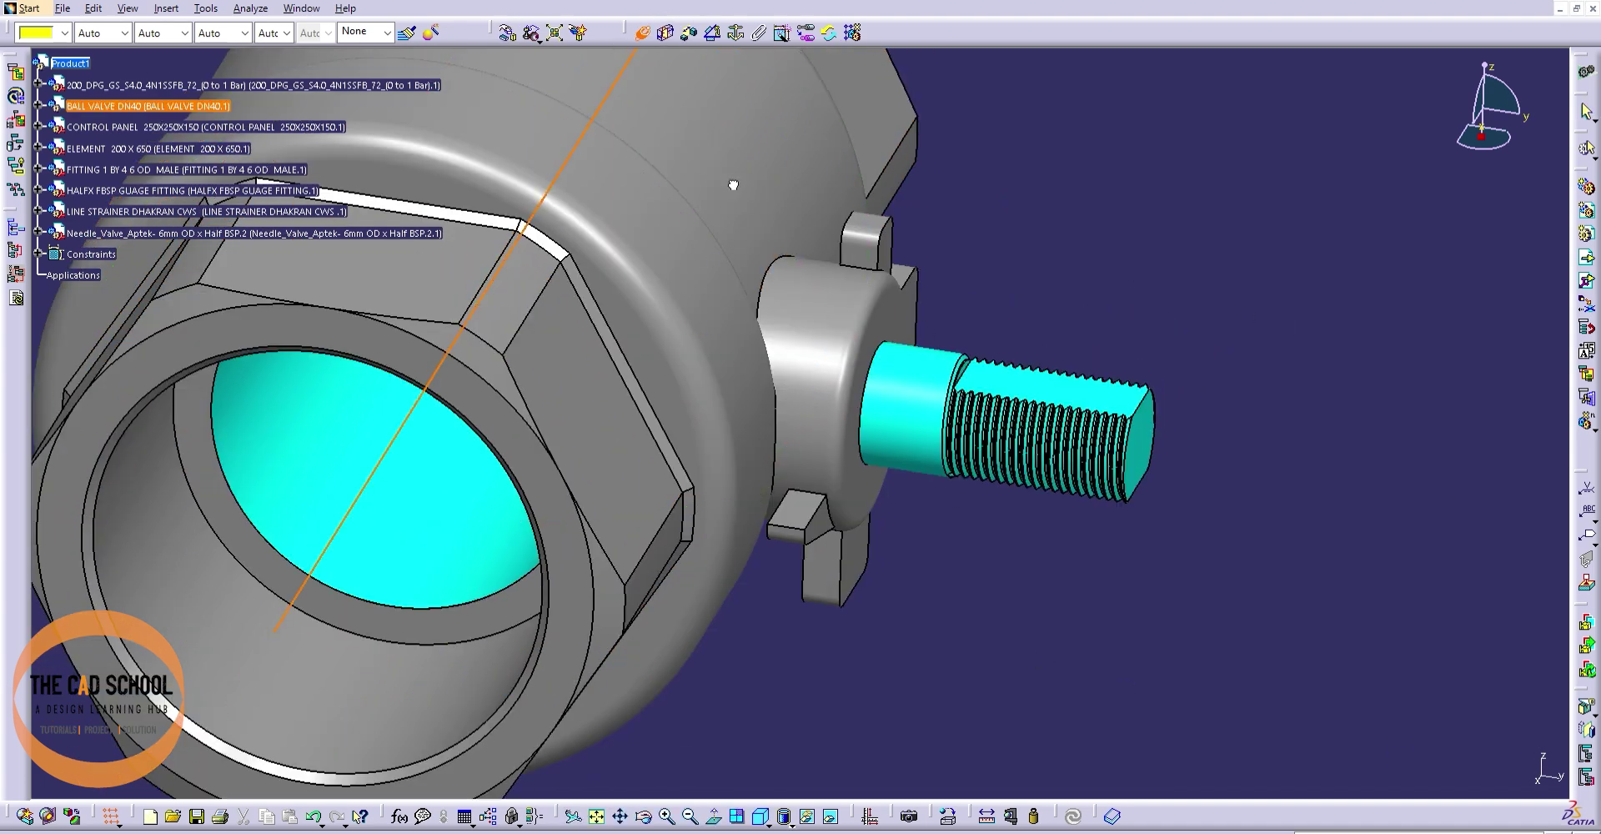
pyautogui.keyDown('ctrl'); pyautogui.moveTo(733, 185); pyautogui.dragTo(767, 429, button='middle'); pyautogui.keyUp('ctrl')
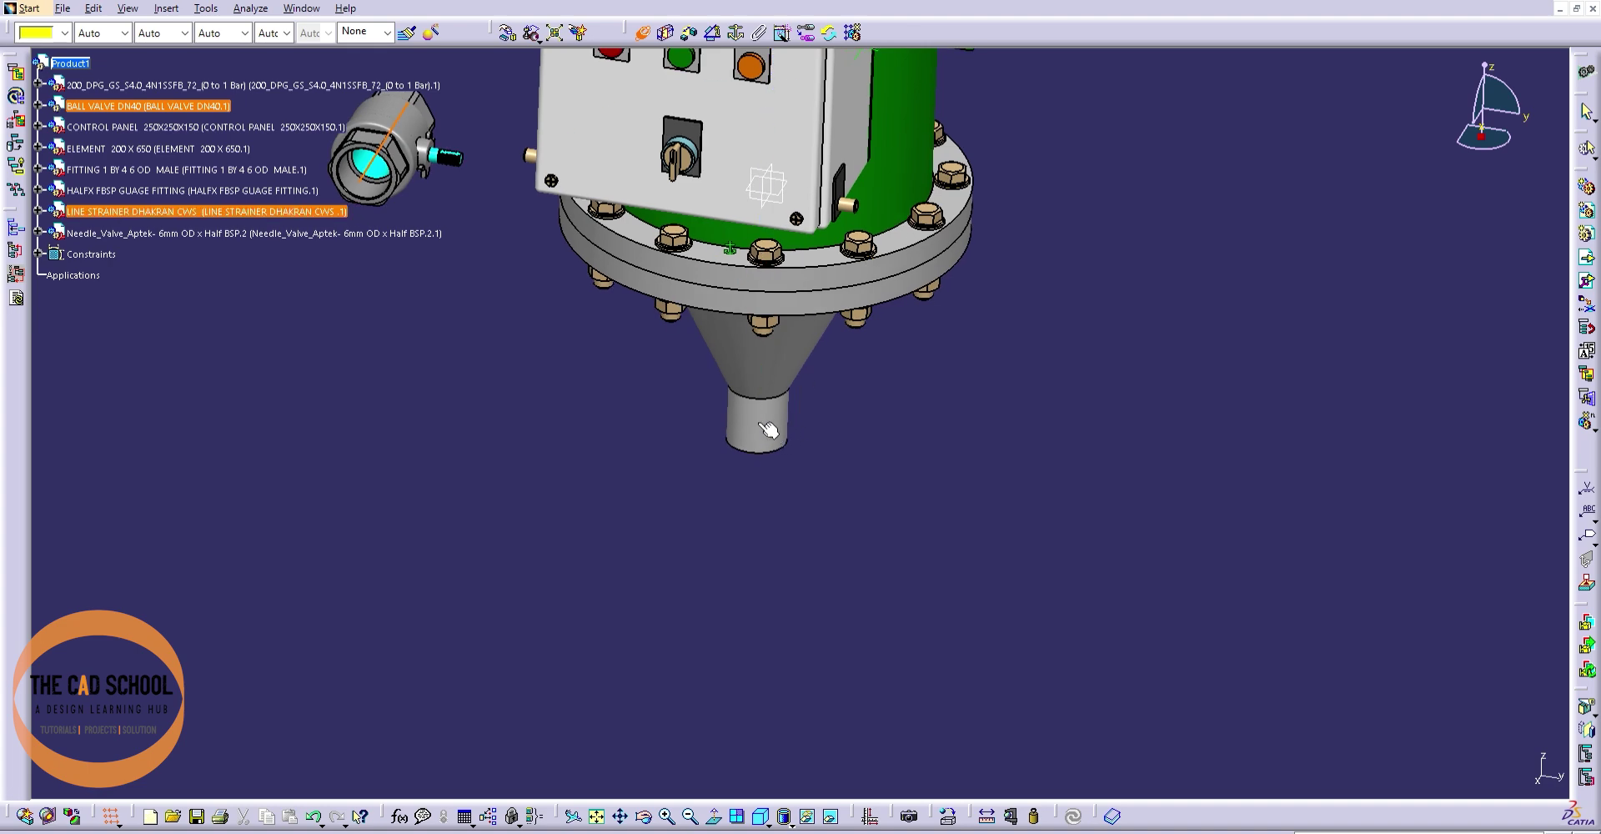
pyautogui.click(765, 427)
pyautogui.hotkey('ctrl', 'z')
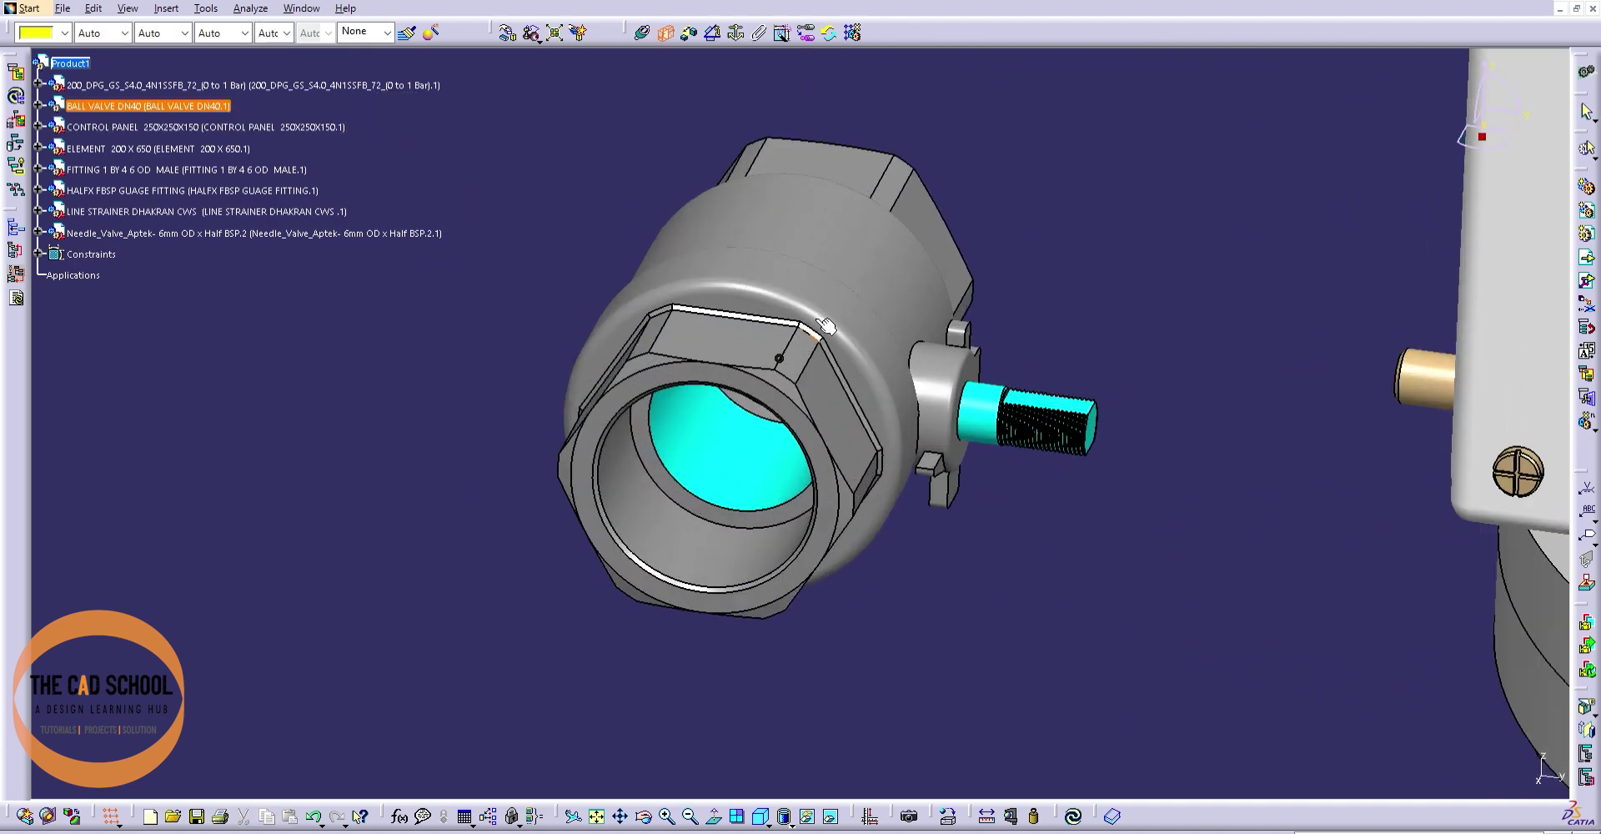
pyautogui.hotkey('ctrl', 'z')
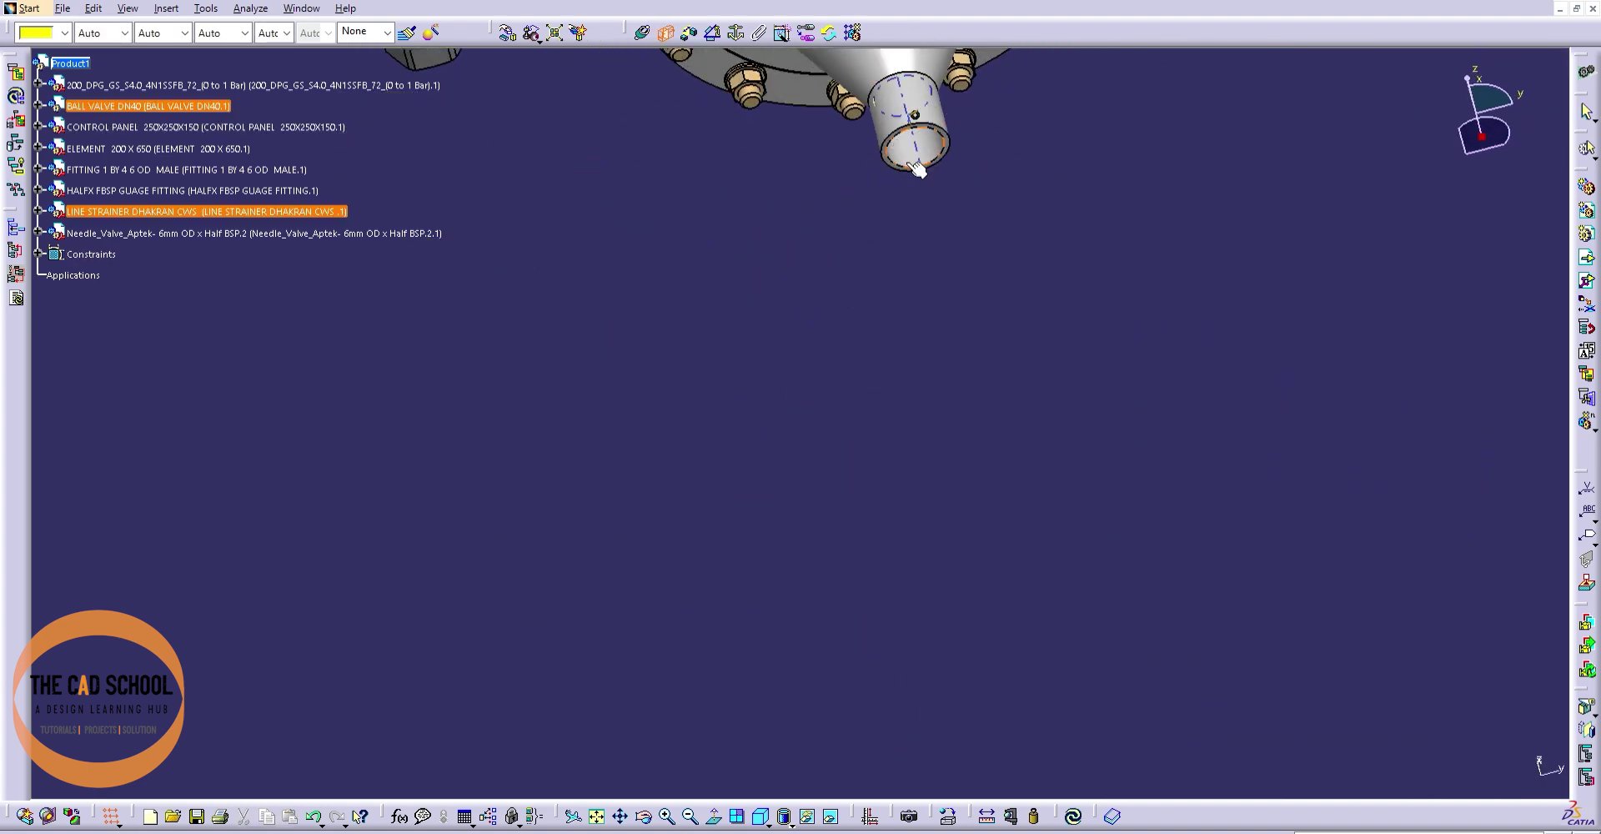
# - Delete the unwanted constraint, then constrain the ball valve edge to the outlet pipe edge
pyautogui.click(777, 284)
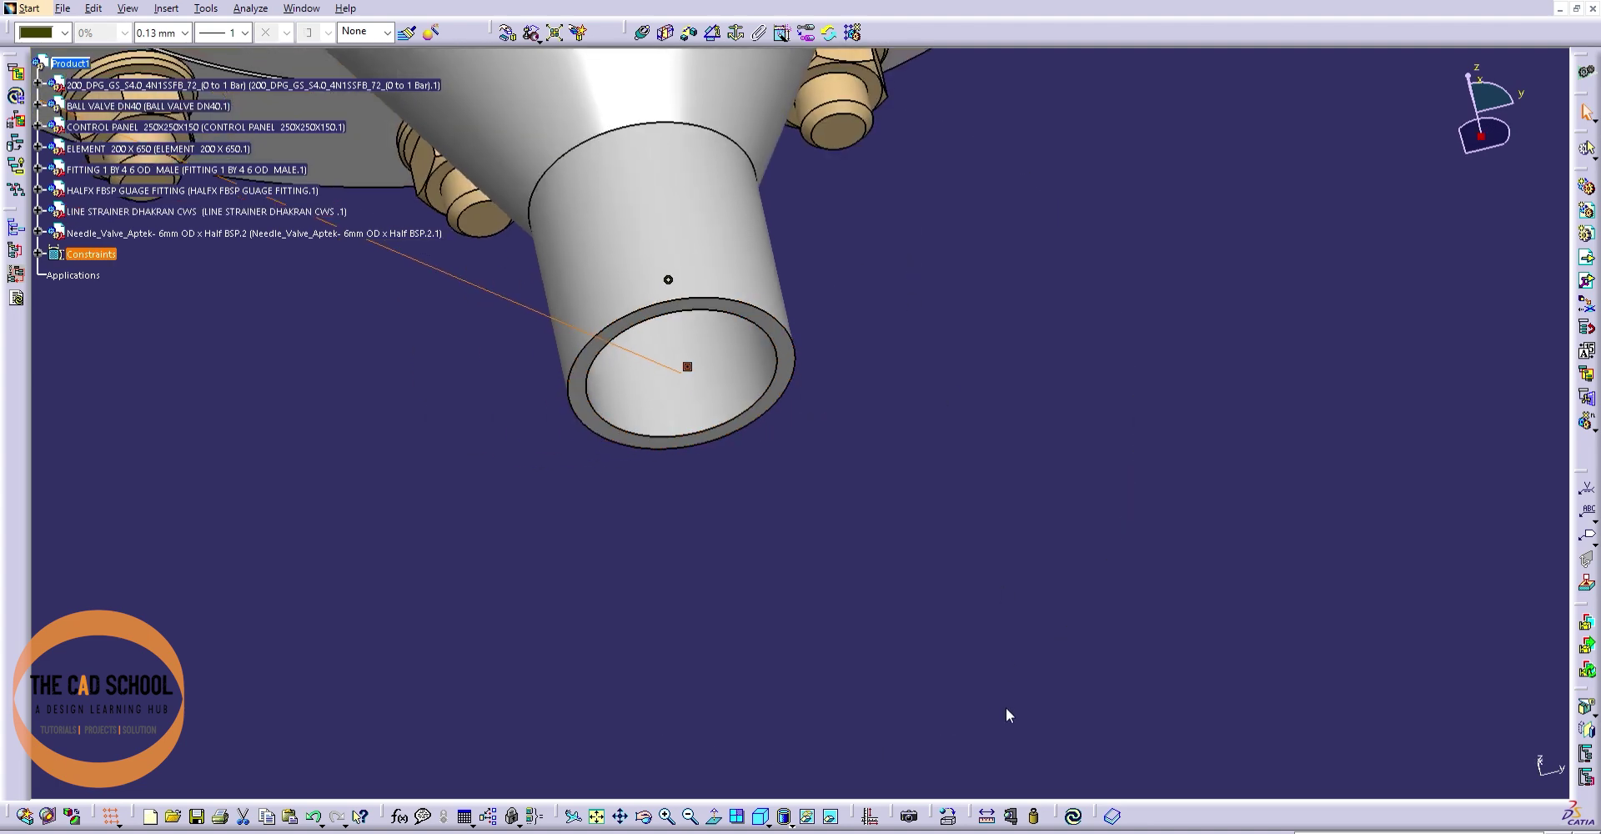
pyautogui.moveTo(834, 261)
pyautogui.mouseDown(button='middle')
pyautogui.moveTo(805, 567)
pyautogui.moveTo(824, 583)
pyautogui.moveTo(981, 219)
pyautogui.moveTo(1008, 319)
pyautogui.mouseUp(button='middle')
pyautogui.hotkey('ctrl', 'z')
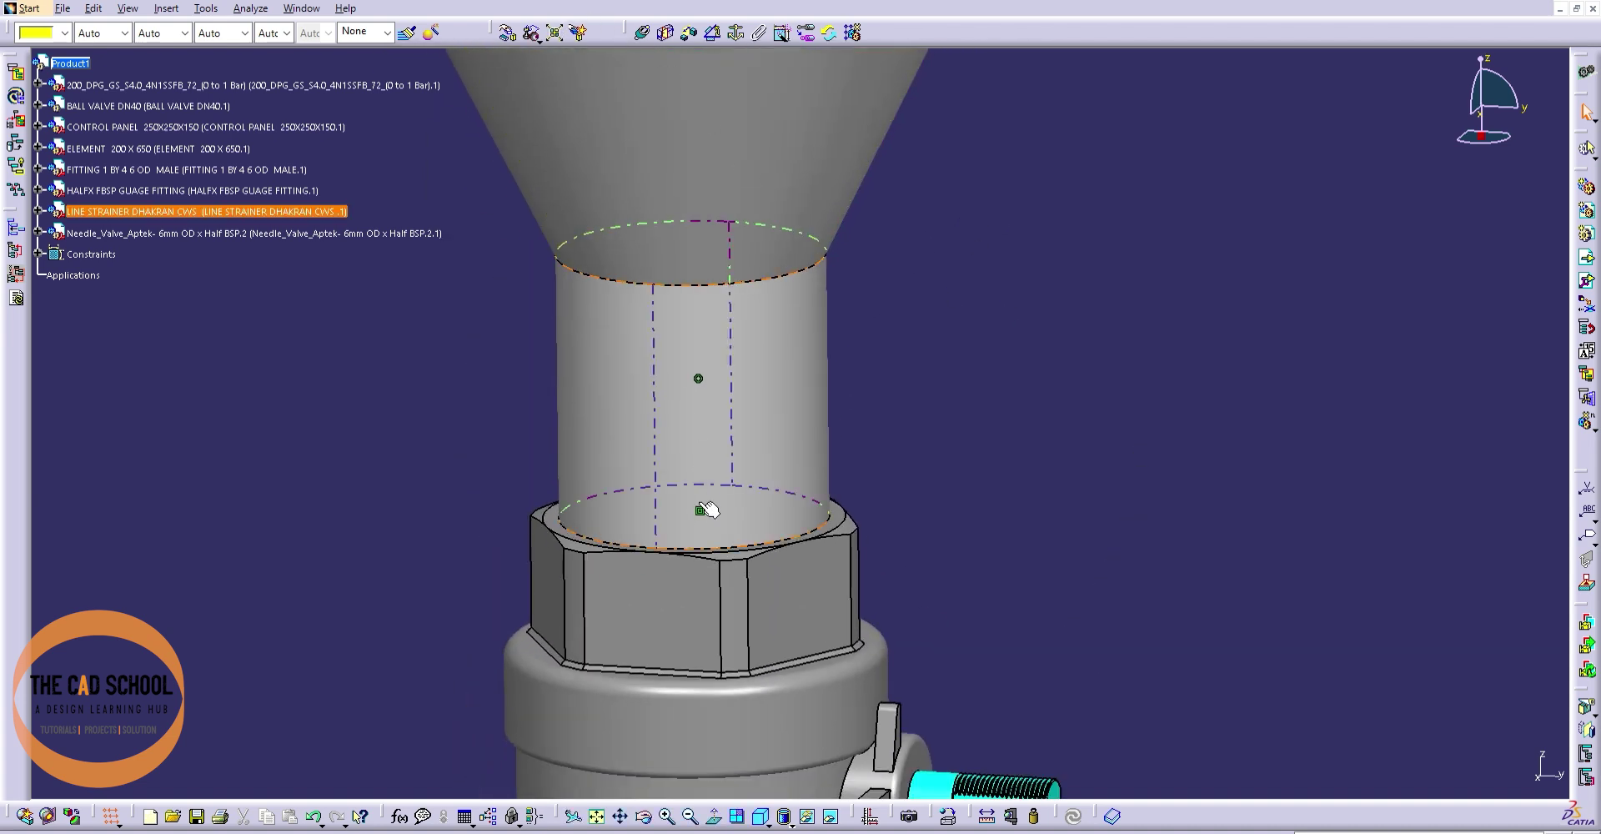
pyautogui.click(700, 510)
pyautogui.press('Delete')
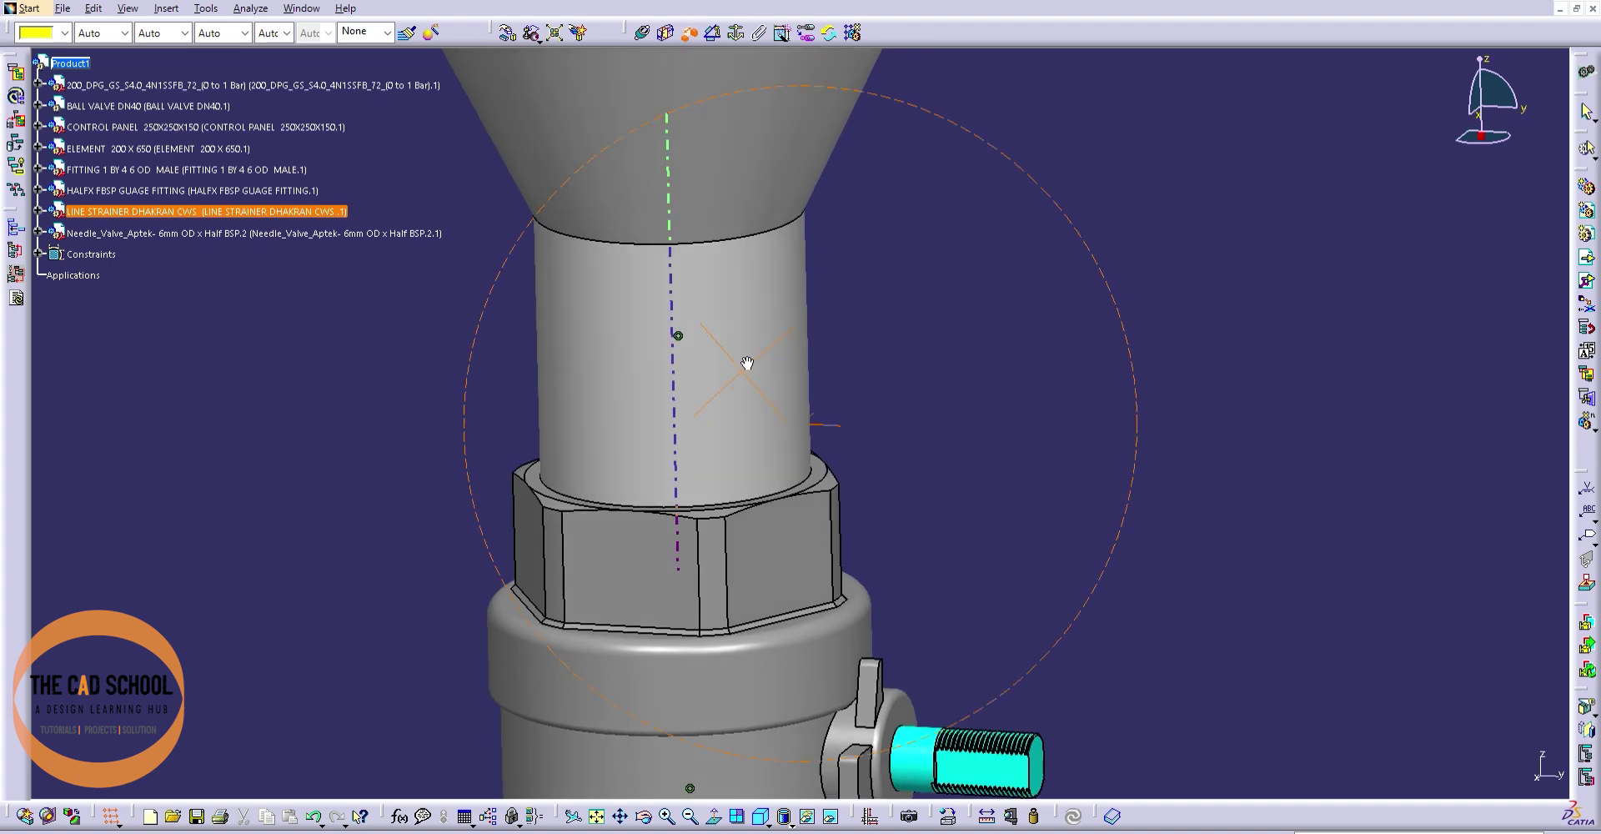
pyautogui.moveTo(748, 358)
pyautogui.mouseDown(button='middle')
pyautogui.moveTo(845, 532)
pyautogui.moveTo(918, 367)
pyautogui.moveTo(830, 530)
pyautogui.moveTo(821, 328)
pyautogui.mouseUp(button='middle')
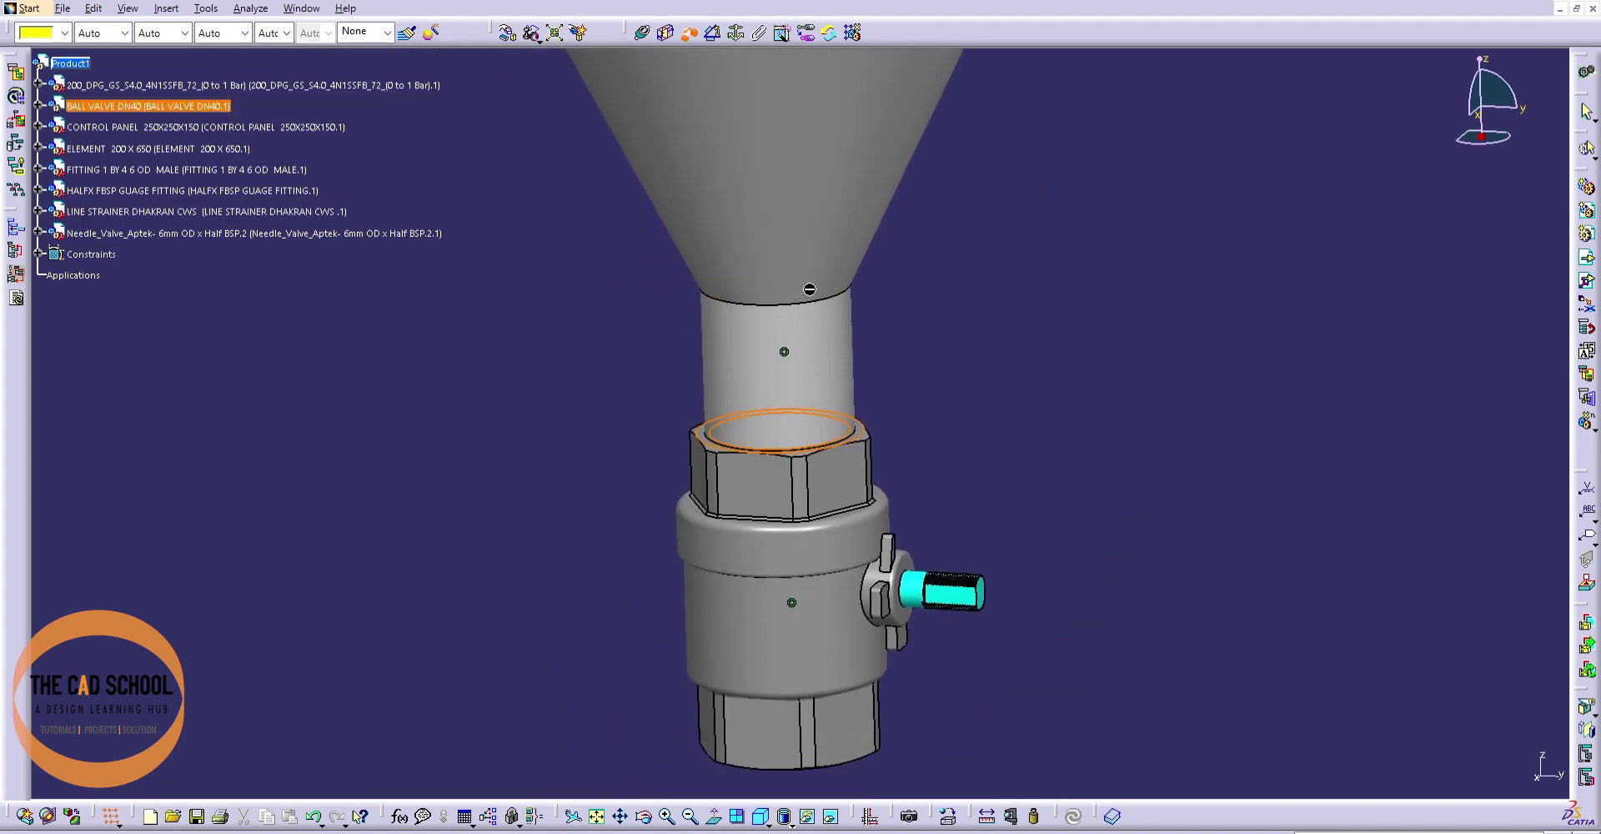
pyautogui.click(815, 299)
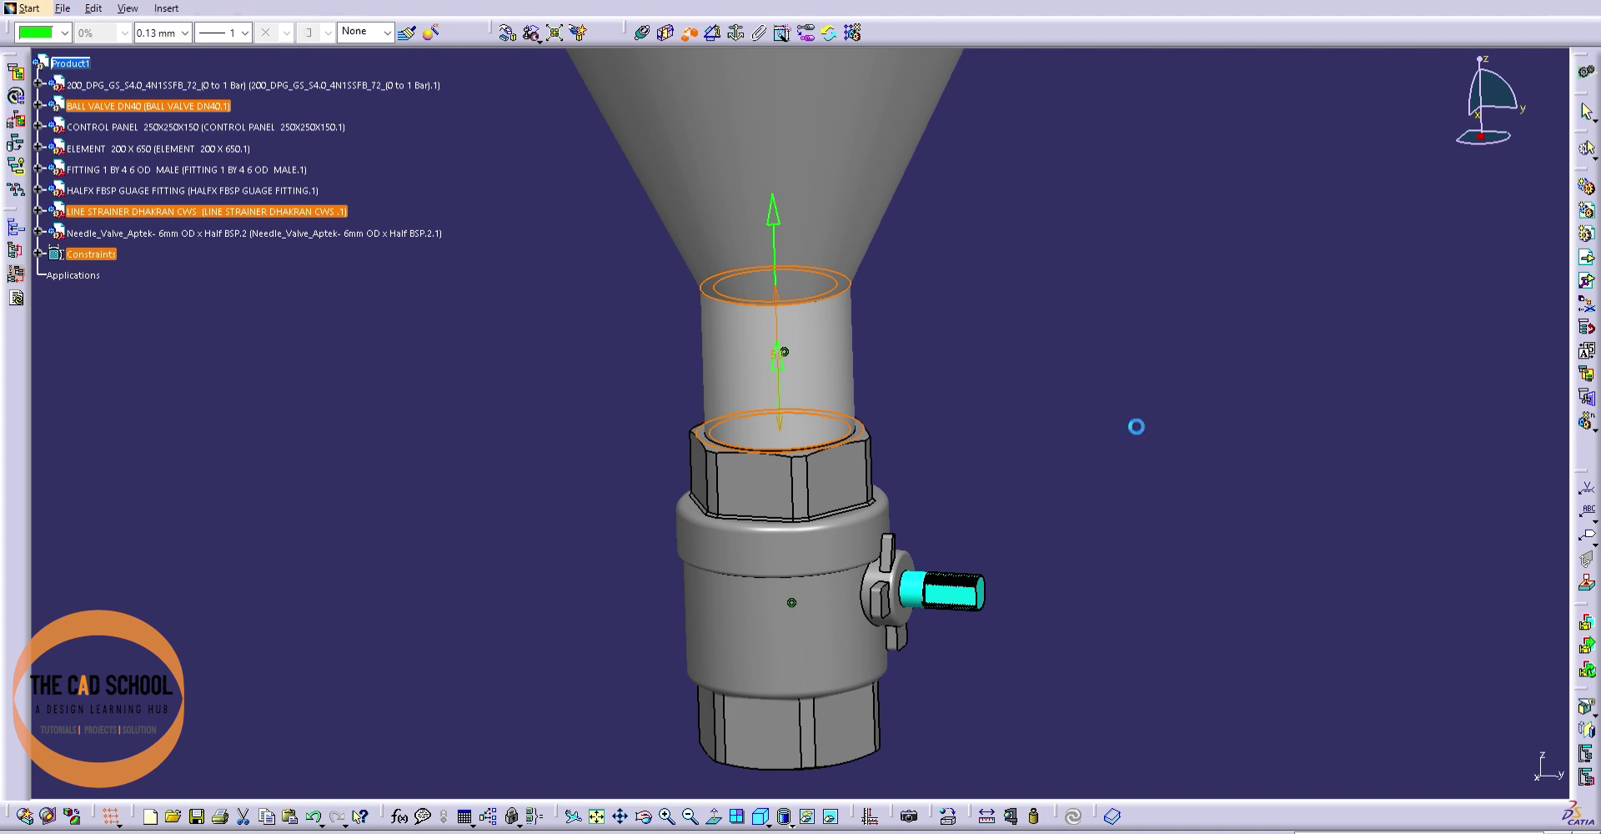
pyautogui.click(1074, 814)
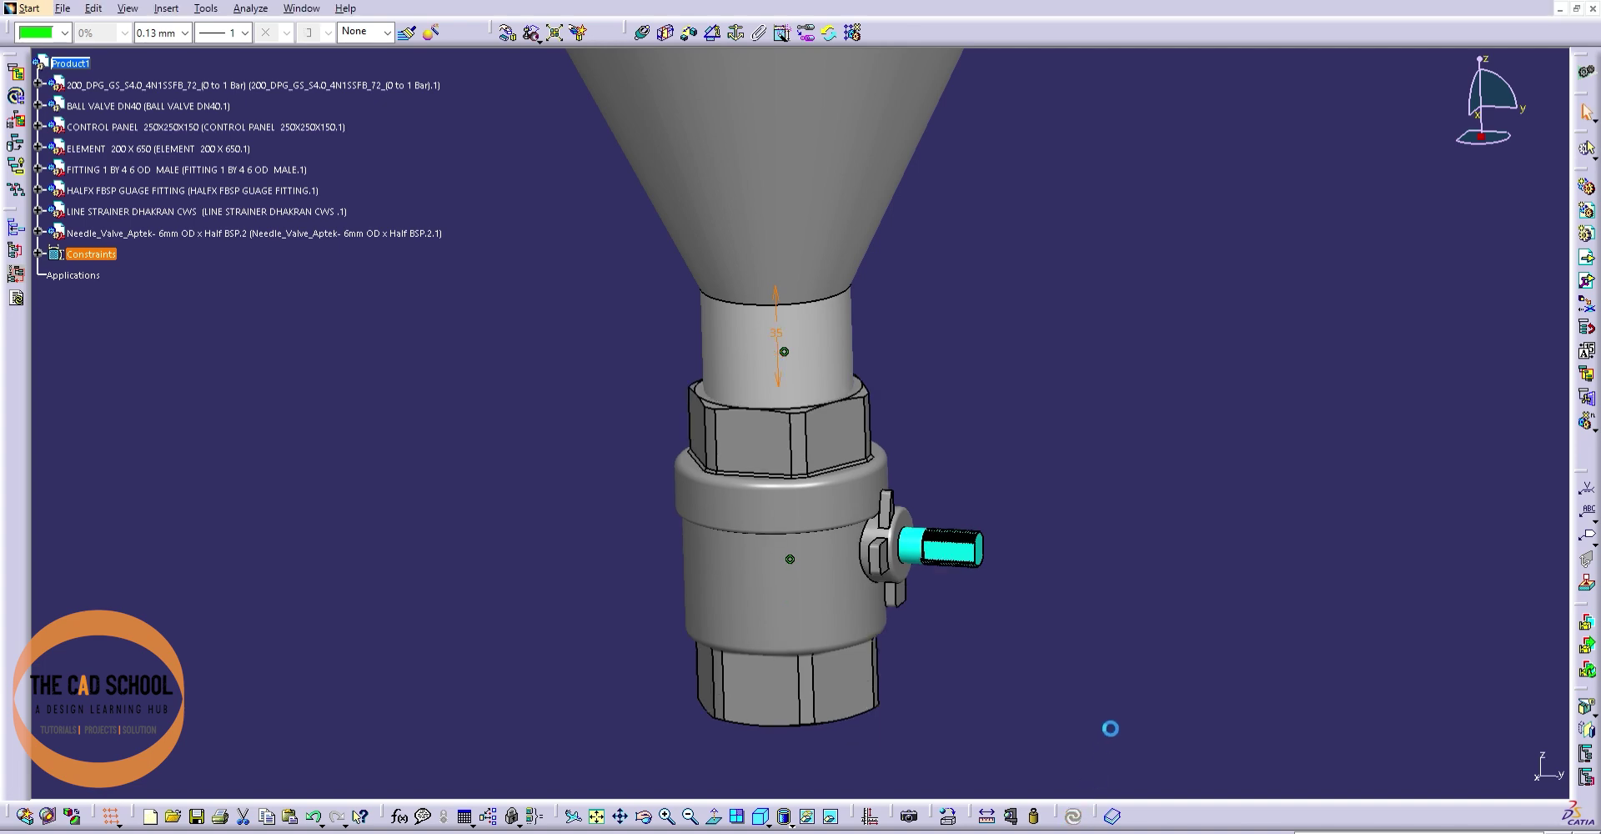
pyautogui.moveTo(1107, 393)
pyautogui.keyDown('ctrl'); pyautogui.mouseDown(button='middle')
pyautogui.moveTo(688, 472)
pyautogui.moveTo(665, 365)
pyautogui.mouseUp(button='middle'); pyautogui.keyUp('ctrl')
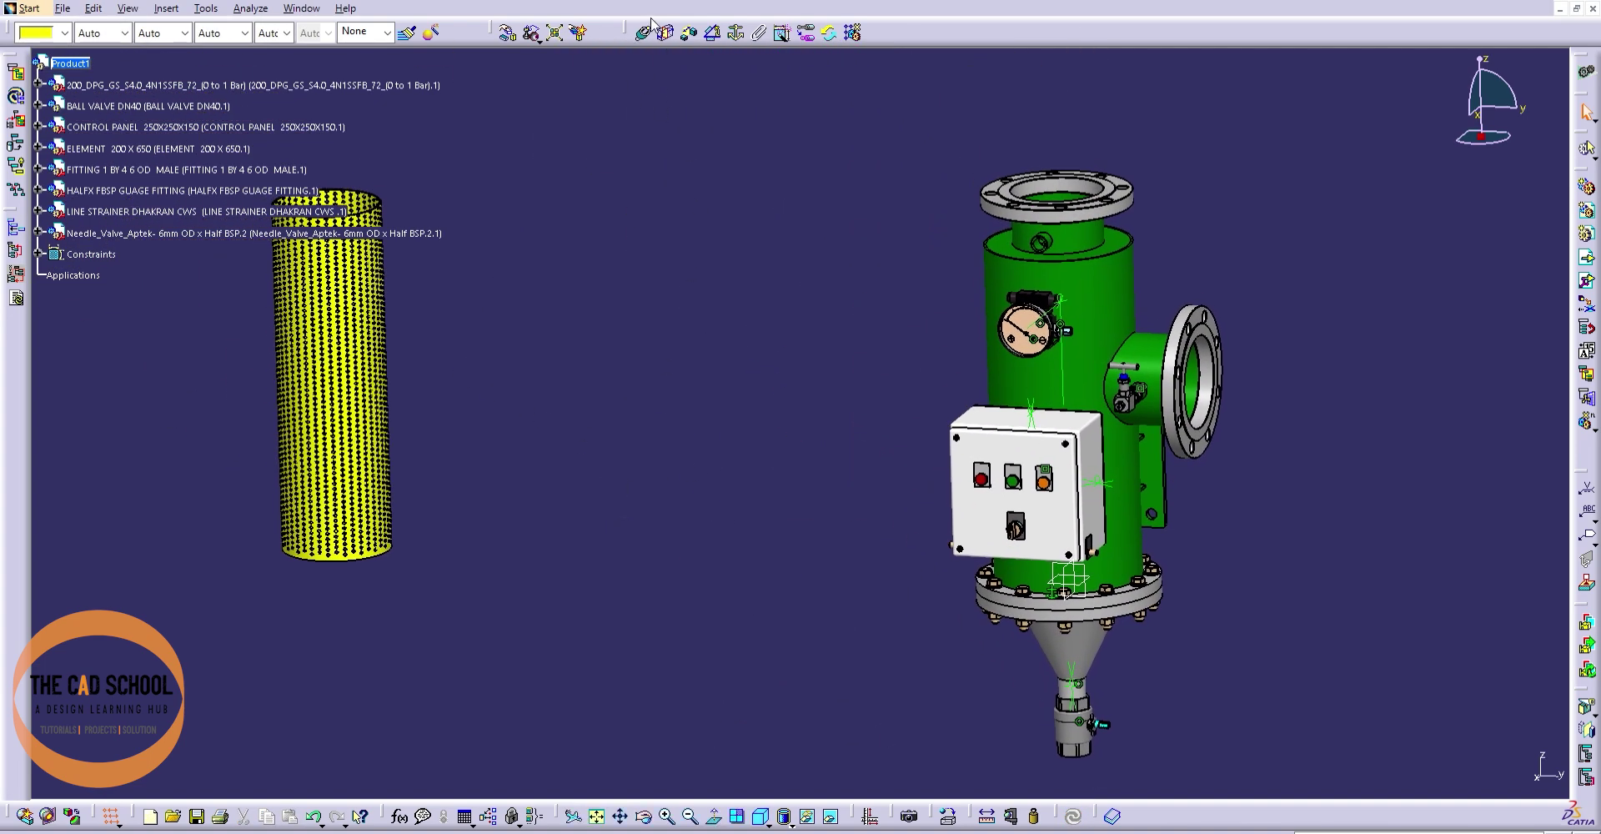
# - Make the 200 x 650 perforated element coaxial with the strainer axis and check it sits inside
pyautogui.moveTo(698, 418)
pyautogui.mouseDown(button='middle')
pyautogui.moveTo(876, 447)
pyautogui.moveTo(951, 428)
pyautogui.moveTo(813, 469)
pyautogui.mouseUp(button='middle')
pyautogui.keyDown('ctrl'); pyautogui.moveTo(1001, 562); pyautogui.dragTo(818, 428, button='middle'); pyautogui.keyUp('ctrl')
pyautogui.click(604, 257)
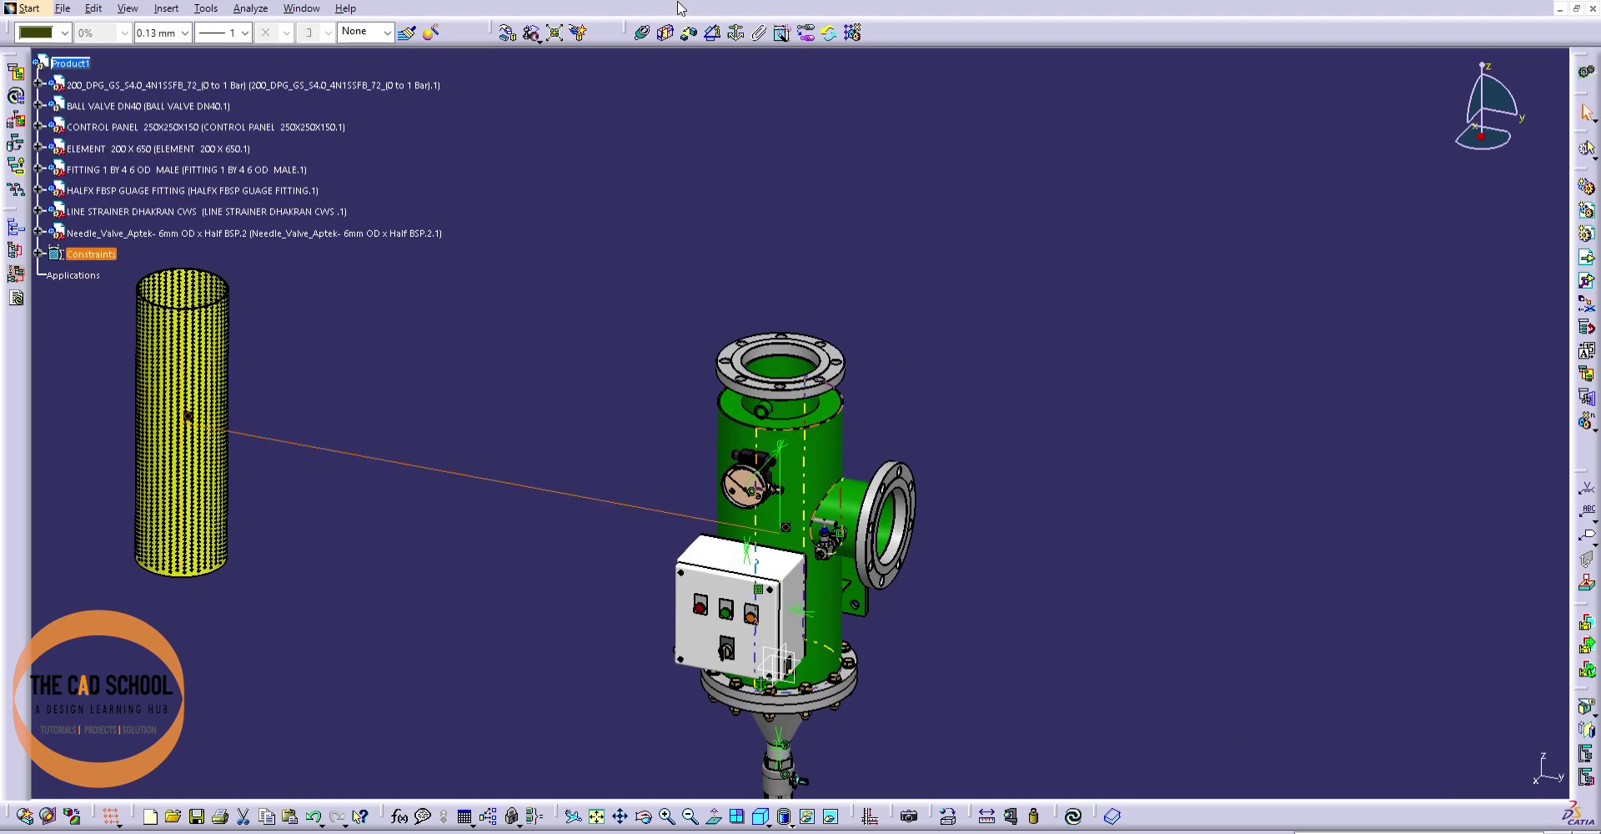
pyautogui.moveTo(605, 258)
pyautogui.mouseDown(button='middle')
pyautogui.moveTo(807, 475)
pyautogui.moveTo(783, 540)
pyautogui.moveTo(816, 744)
pyautogui.moveTo(847, 666)
pyautogui.moveTo(879, 740)
pyautogui.moveTo(922, 657)
pyautogui.moveTo(847, 392)
pyautogui.moveTo(753, 643)
pyautogui.moveTo(637, 379)
pyautogui.mouseUp(button='middle')
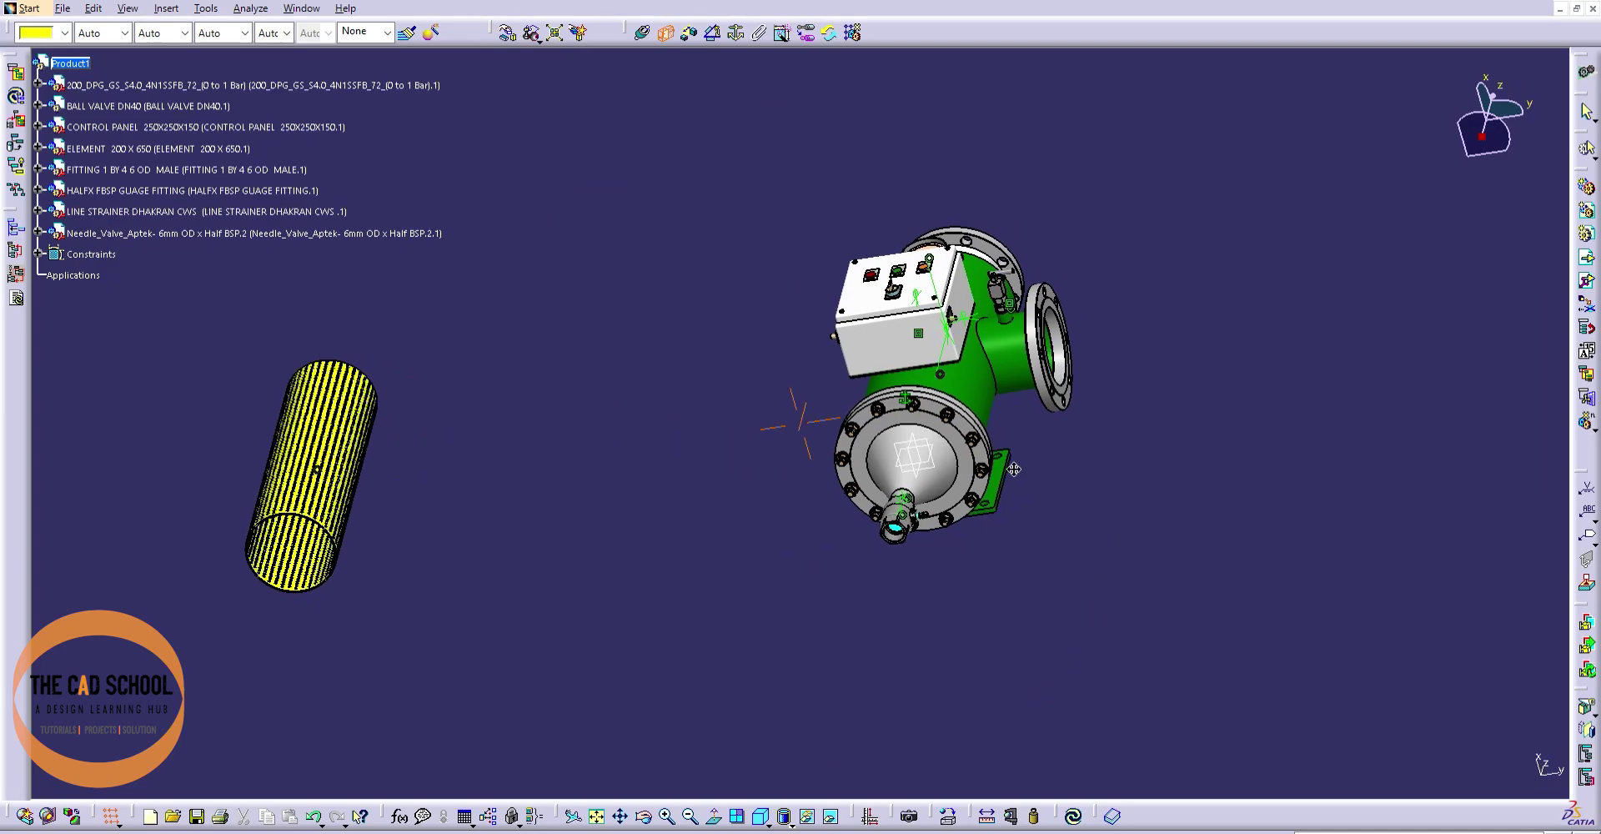
pyautogui.keyDown('ctrl'); pyautogui.moveTo(1019, 446); pyautogui.dragTo(965, 398, button='middle'); pyautogui.keyUp('ctrl')
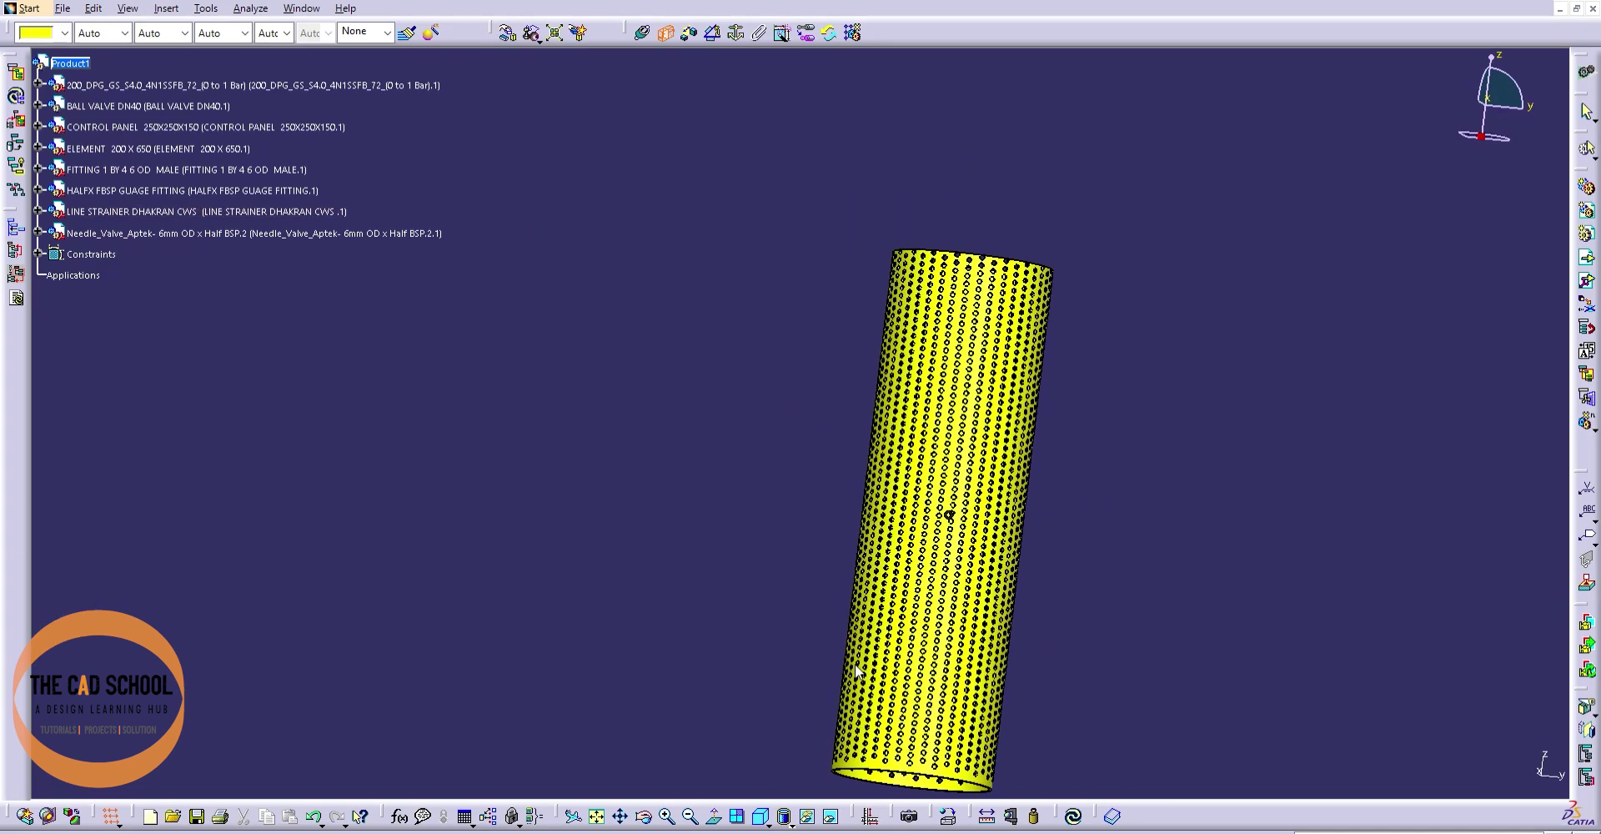
pyautogui.moveTo(857, 671)
pyautogui.keyDown('shift'); pyautogui.mouseDown(button='middle')
pyautogui.moveTo(817, 583)
pyautogui.moveTo(918, 573)
pyautogui.moveTo(1128, 387)
pyautogui.moveTo(935, 369)
pyautogui.moveTo(1090, 344)
pyautogui.mouseUp(button='middle'); pyautogui.keyUp('shift')
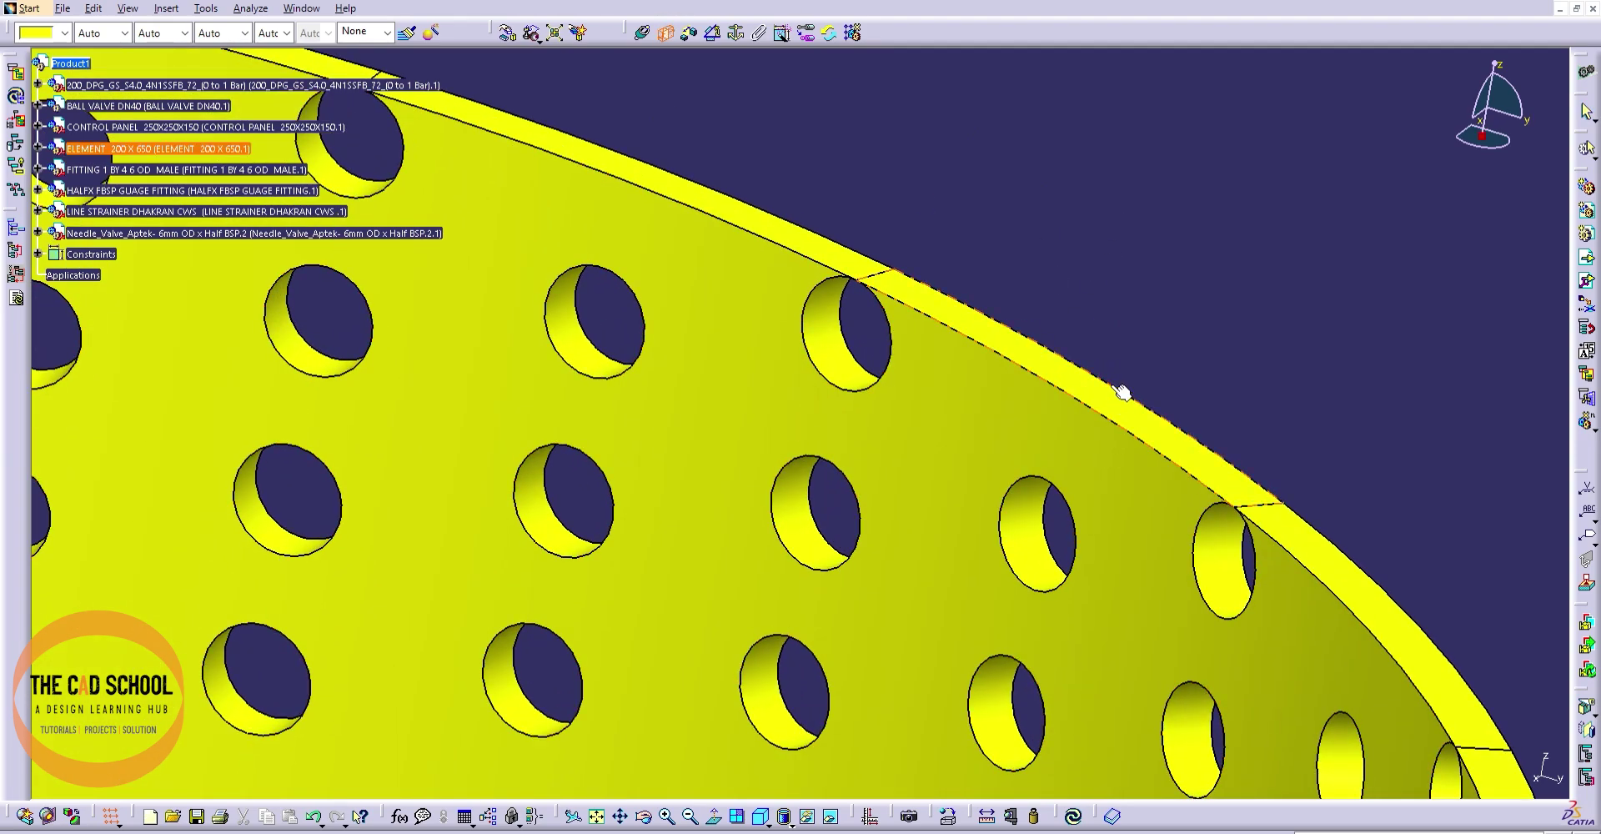
pyautogui.moveTo(857, 336)
pyautogui.keyDown('ctrl'); pyautogui.mouseDown(button='middle')
pyautogui.moveTo(1301, 592)
pyautogui.moveTo(1001, 157)
pyautogui.moveTo(1020, 387)
pyautogui.moveTo(1058, 214)
pyautogui.moveTo(986, 569)
pyautogui.moveTo(1058, 722)
pyautogui.mouseUp(button='middle'); pyautogui.keyUp('ctrl')
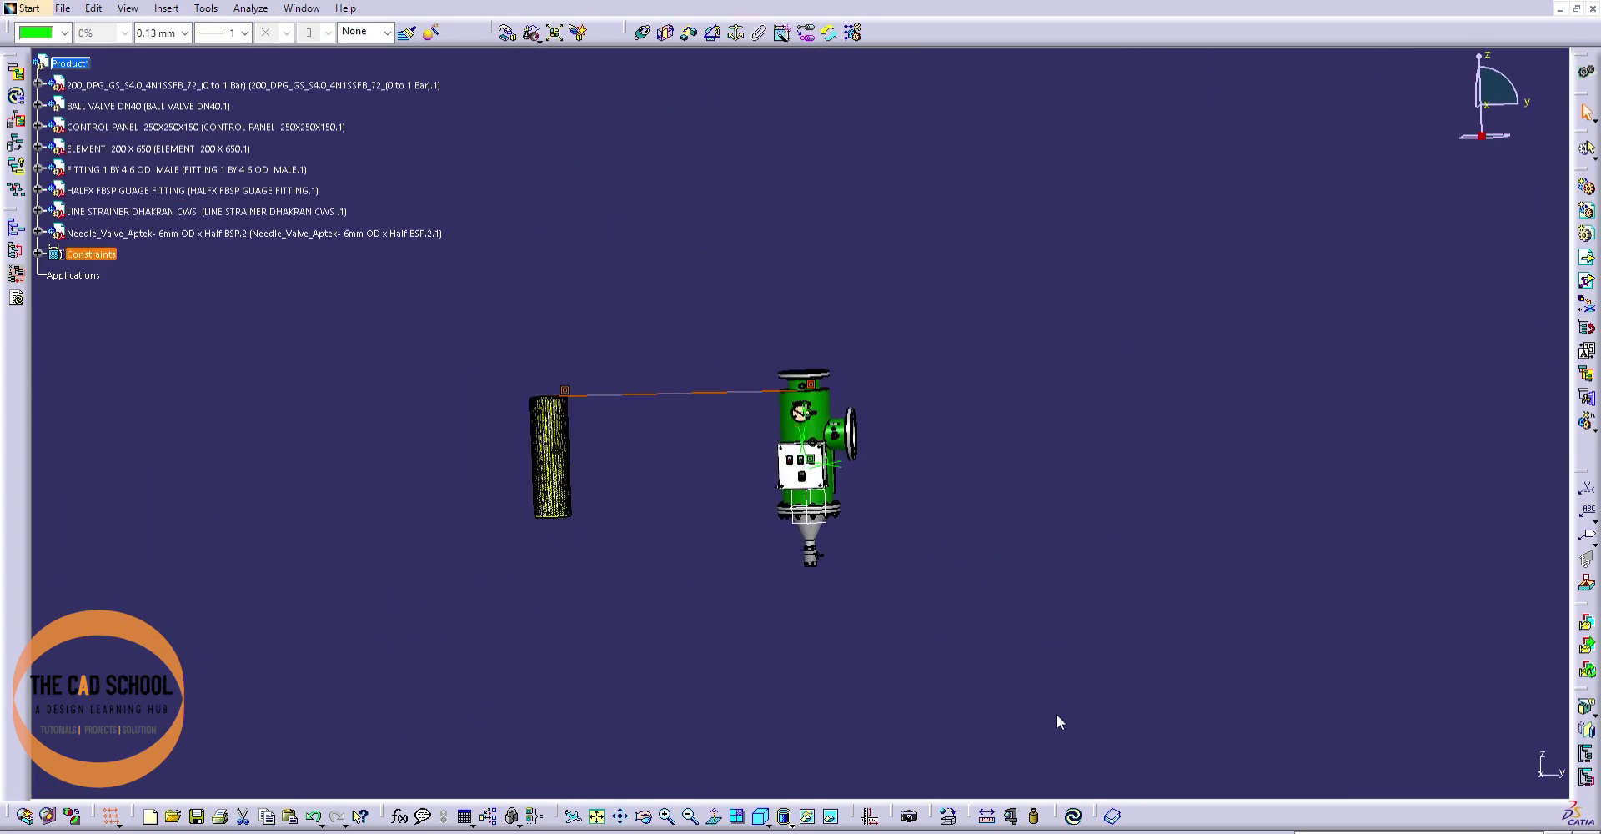
pyautogui.moveTo(1008, 597)
pyautogui.mouseDown(button='middle')
pyautogui.moveTo(879, 536)
pyautogui.moveTo(944, 642)
pyautogui.moveTo(959, 600)
pyautogui.moveTo(991, 646)
pyautogui.moveTo(959, 684)
pyautogui.moveTo(851, 639)
pyautogui.moveTo(1027, 574)
pyautogui.moveTo(965, 744)
pyautogui.mouseUp(button='middle')
pyautogui.click(831, 813)
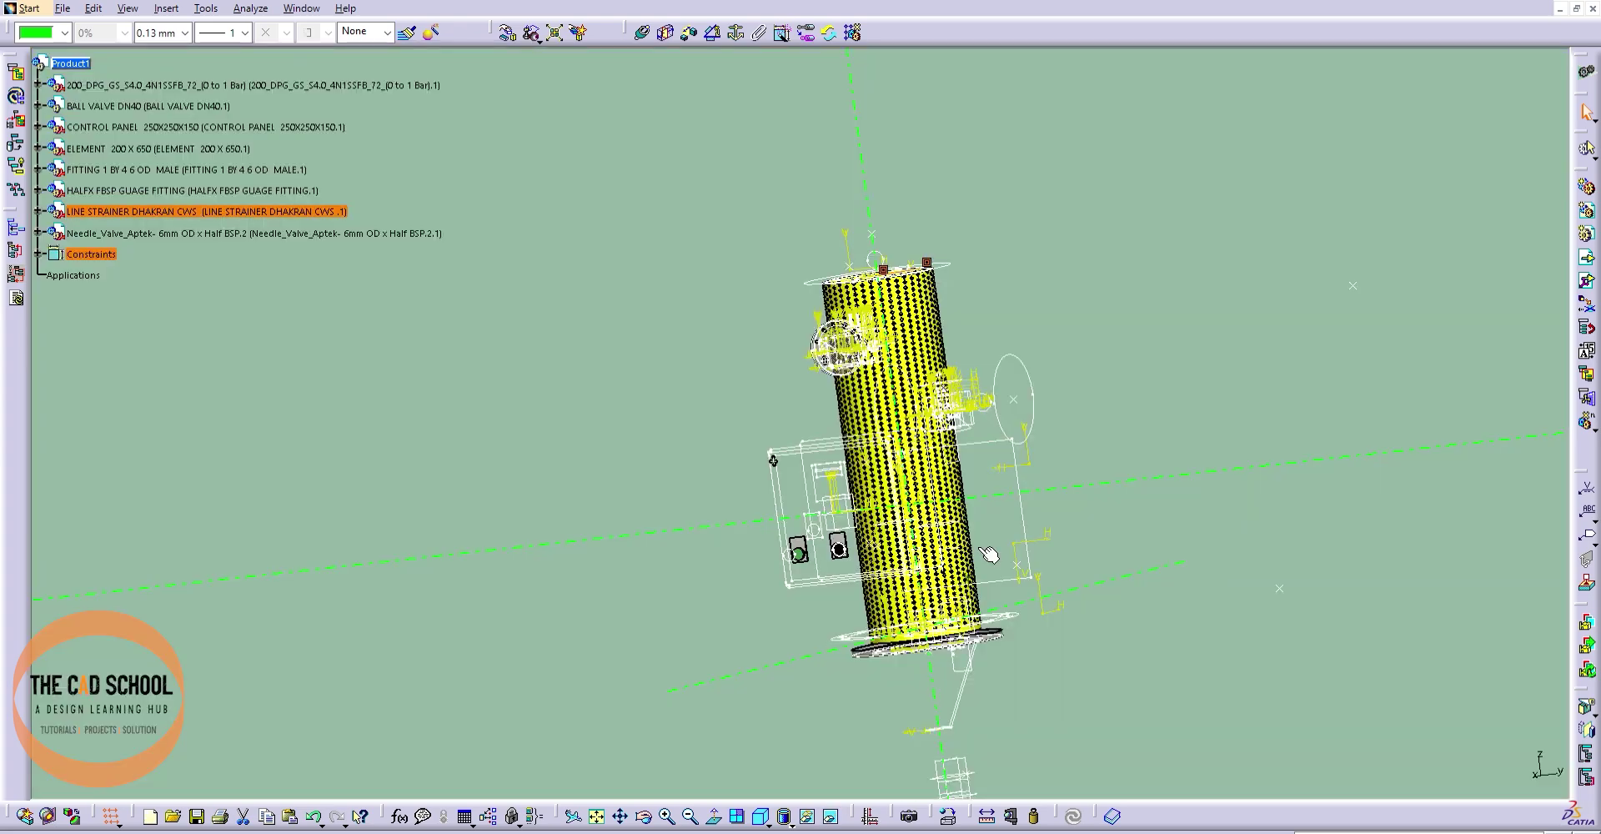
pyautogui.keyDown('ctrl'); pyautogui.moveTo(1026, 501); pyautogui.dragTo(1025, 375, button='middle'); pyautogui.keyUp('ctrl')
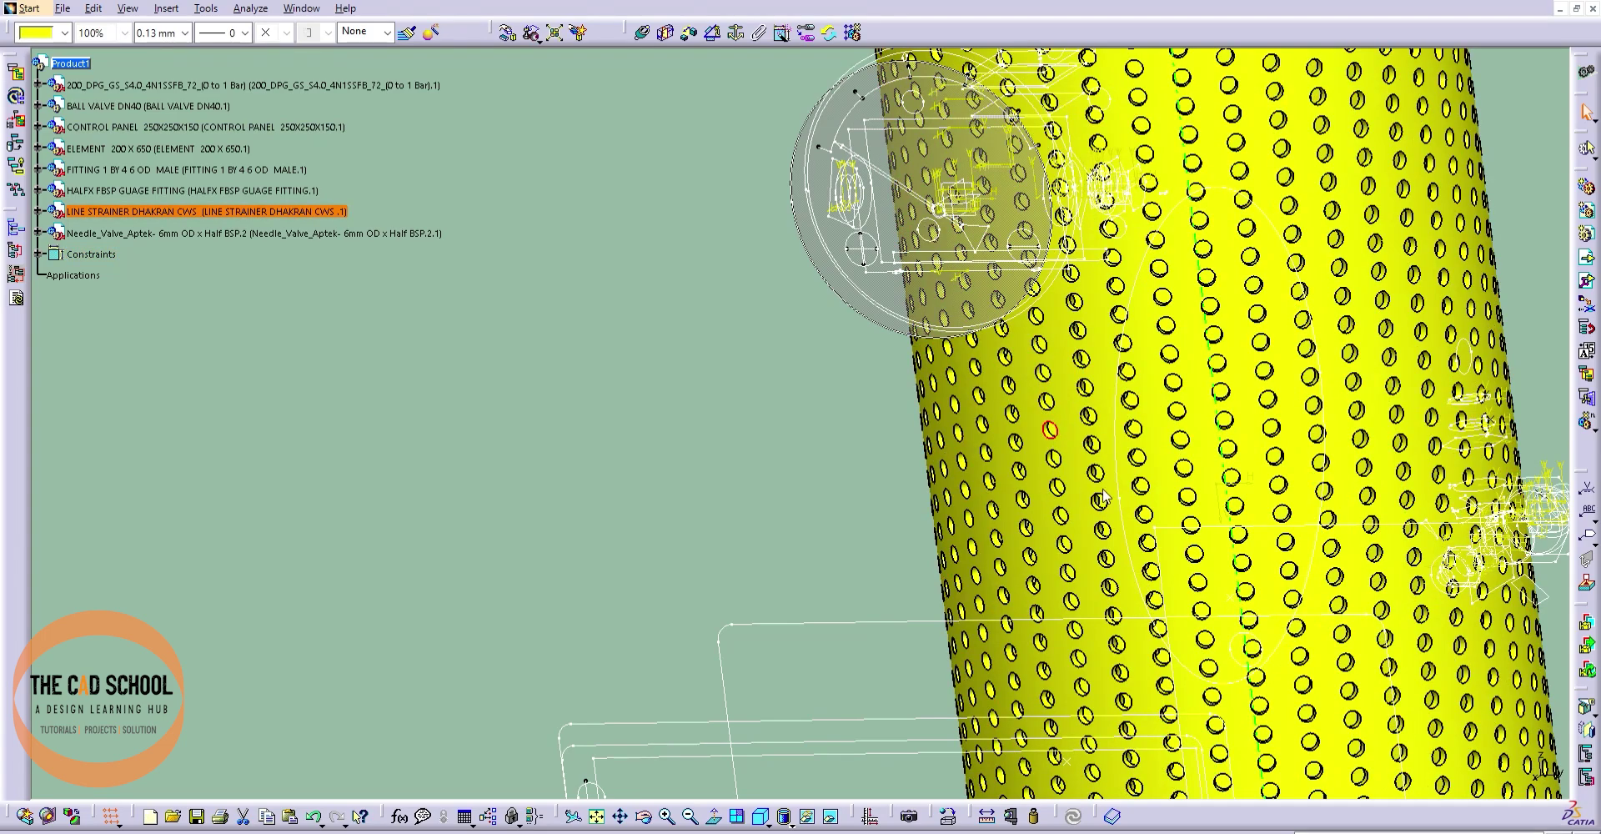
pyautogui.click(831, 821)
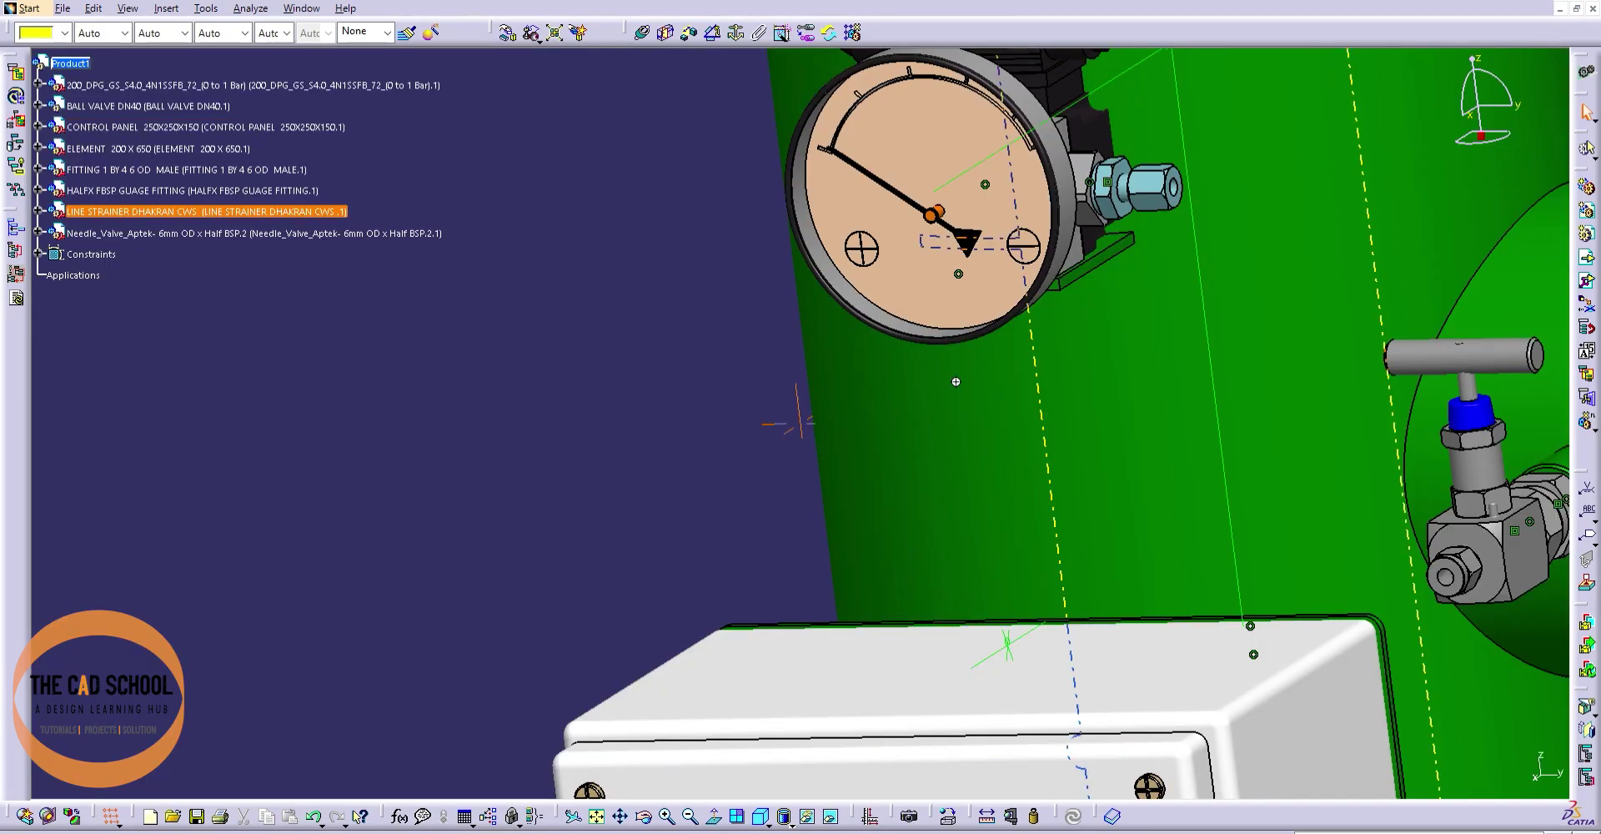
pyautogui.moveTo(796, 409)
pyautogui.mouseDown(button='middle')
pyautogui.moveTo(1097, 531)
pyautogui.moveTo(704, 393)
pyautogui.moveTo(632, 507)
pyautogui.moveTo(448, 462)
pyautogui.mouseUp(button='middle')
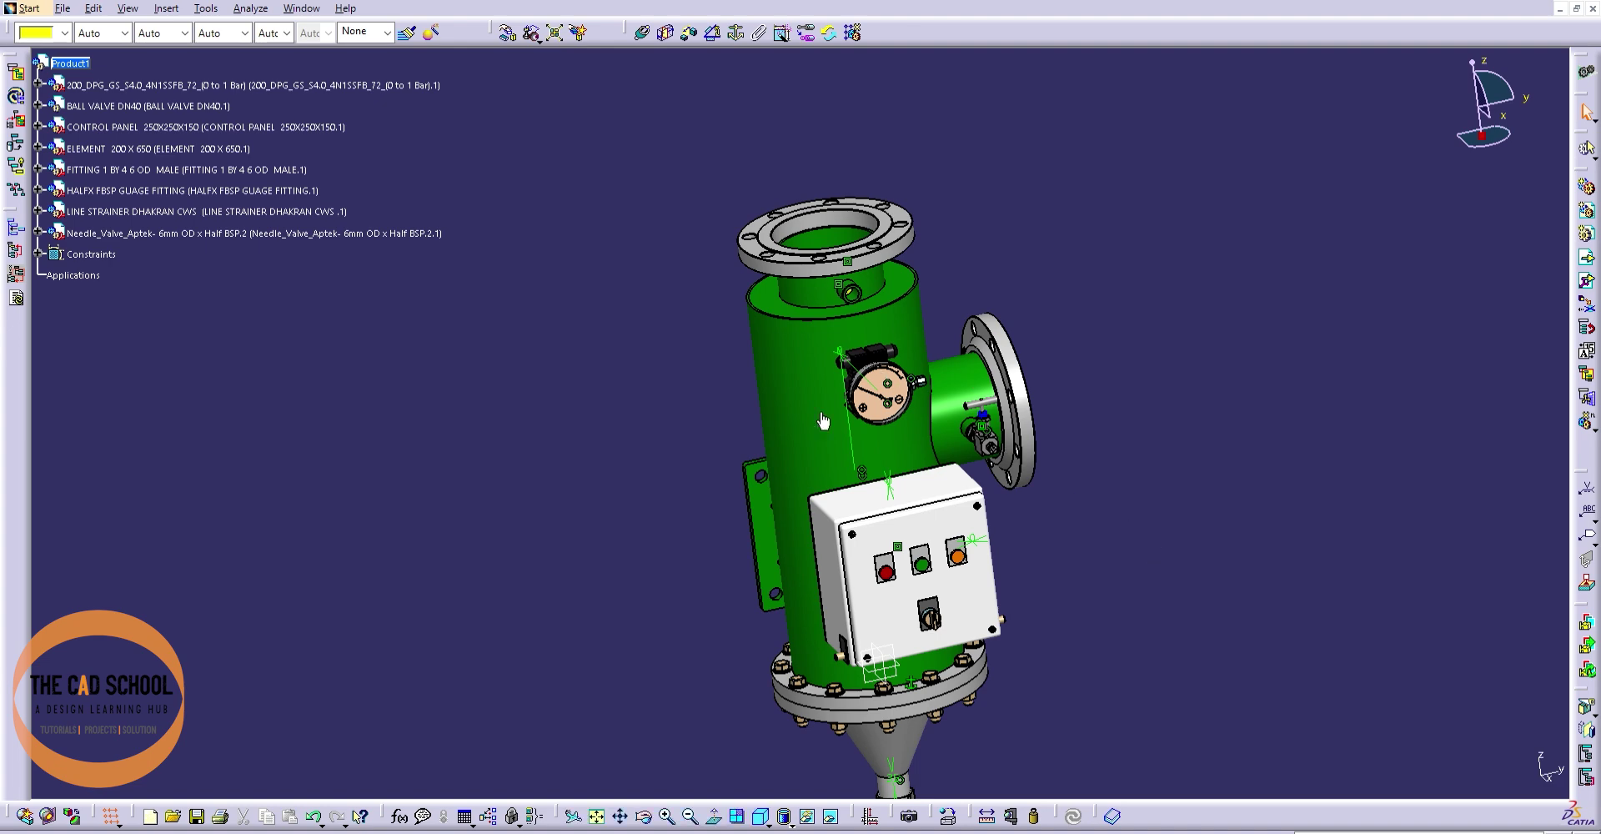
pyautogui.moveTo(824, 421); pyautogui.dragTo(857, 613, button='middle')
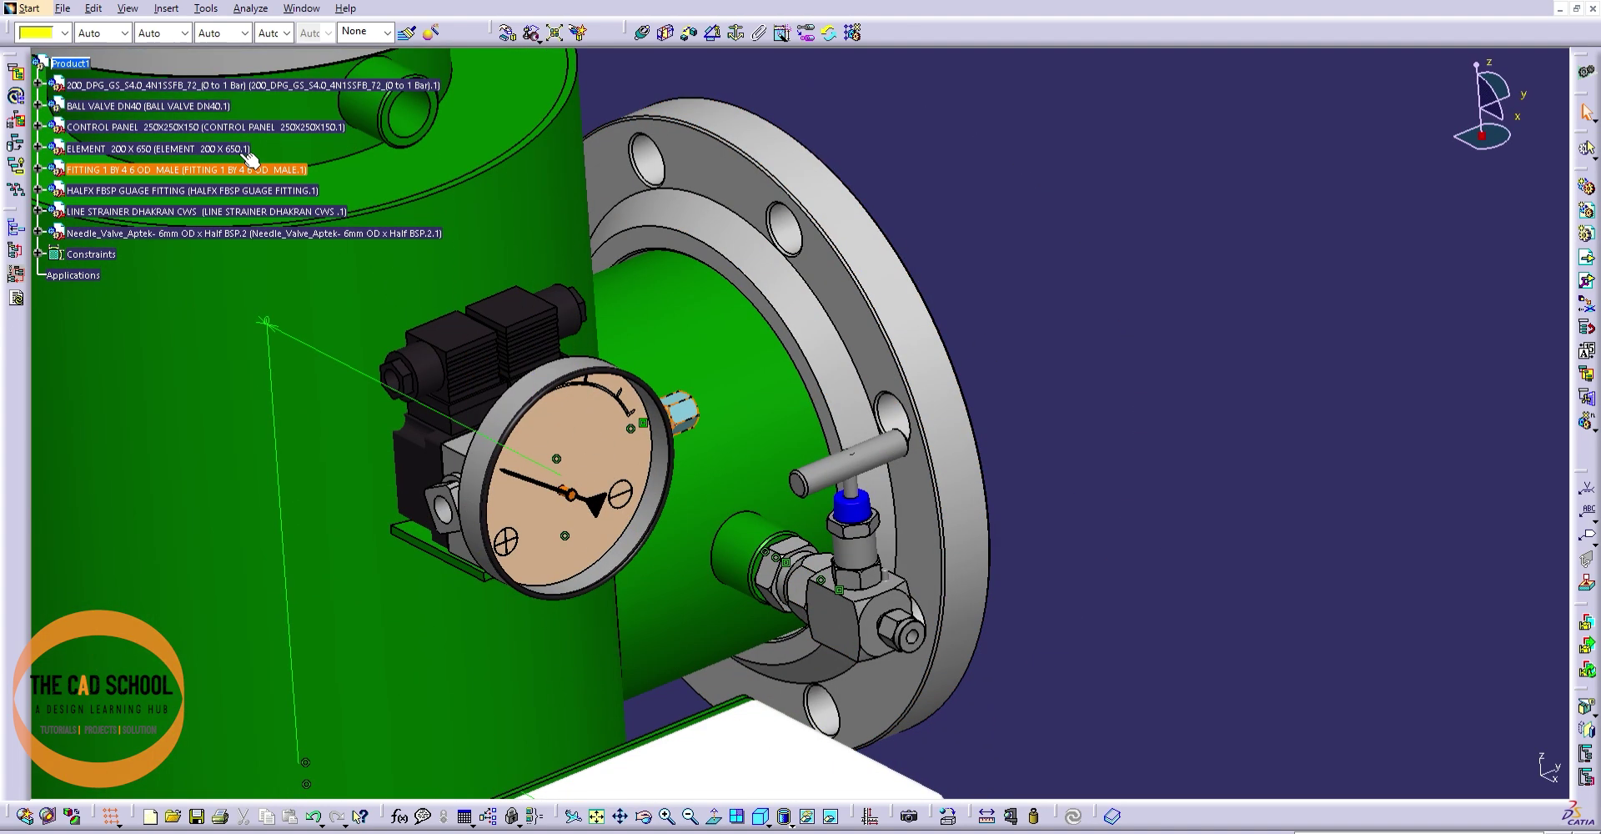
# - Copy the needle valve with its gauge and male fittings and paste them into Product1
pyautogui.keyDown('ctrl'); pyautogui.click(175, 167); pyautogui.keyUp('ctrl')
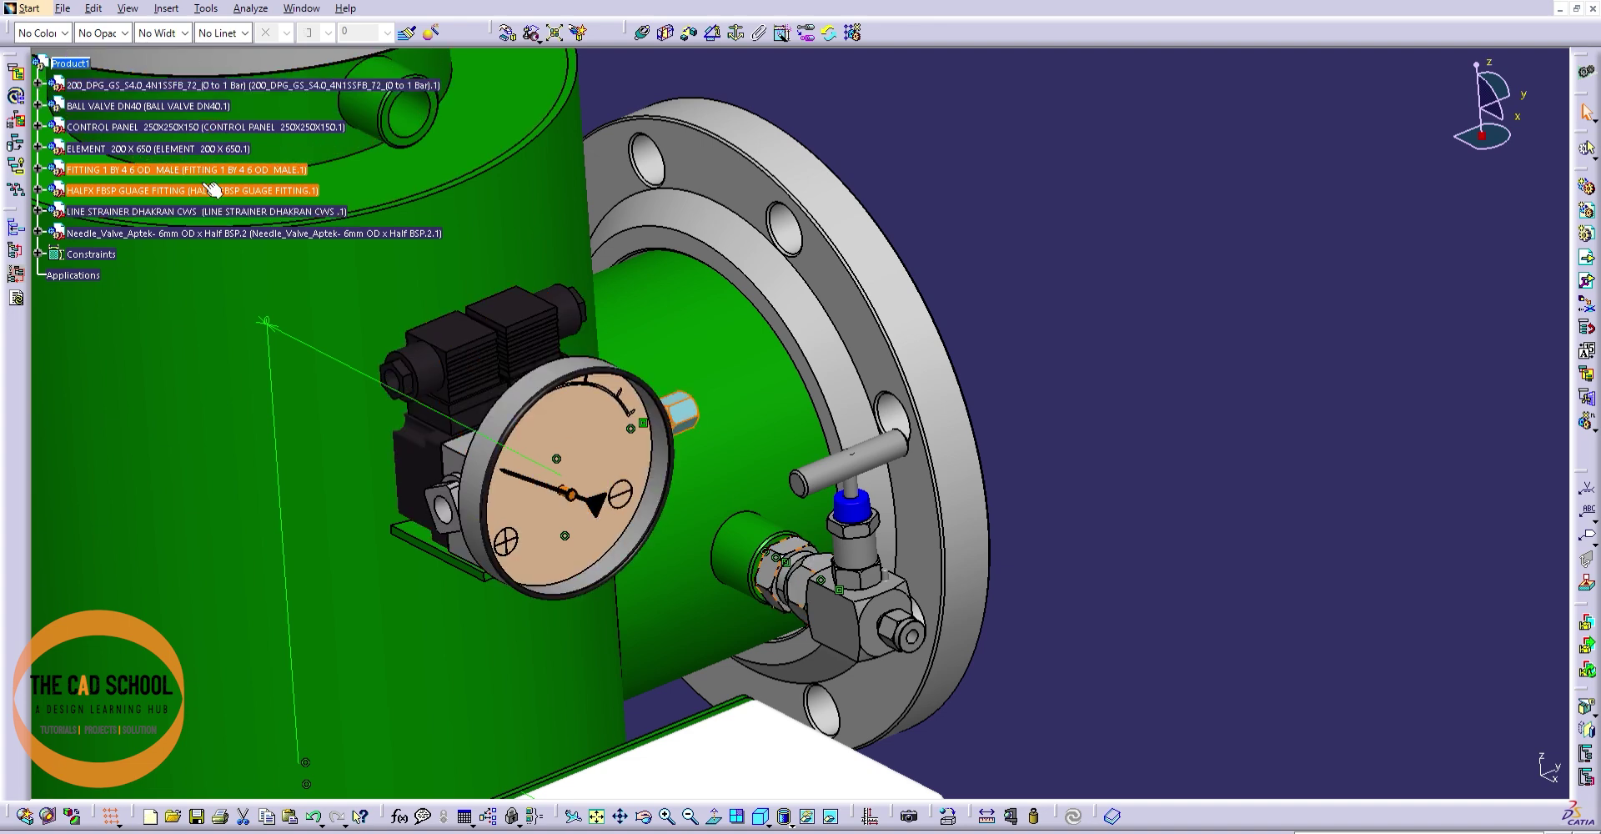
pyautogui.keyDown('ctrl'); pyautogui.click(238, 234); pyautogui.keyUp('ctrl')
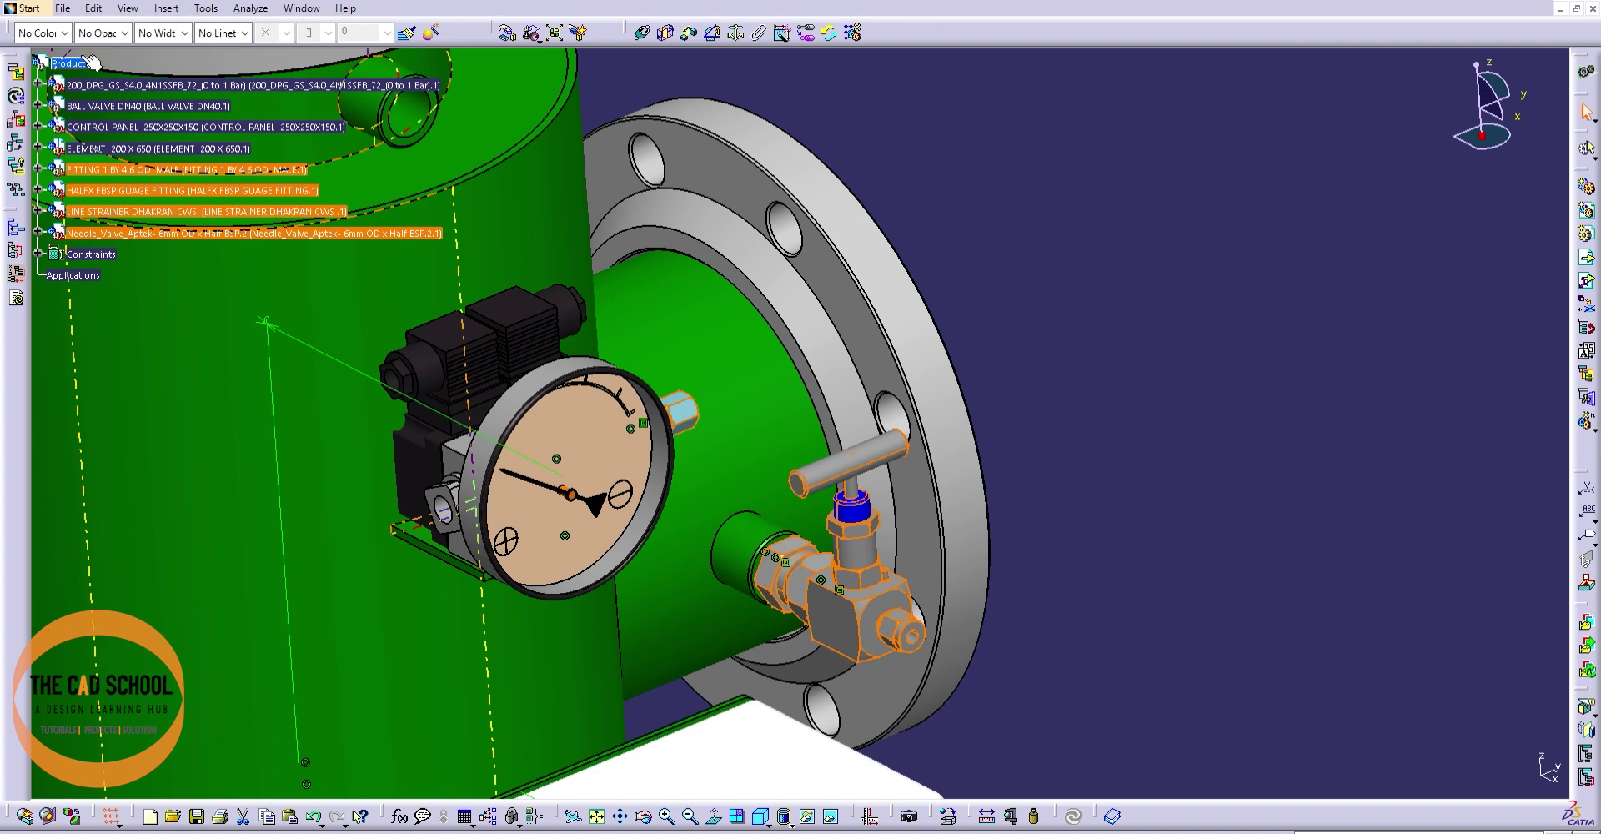
pyautogui.press('Escape')
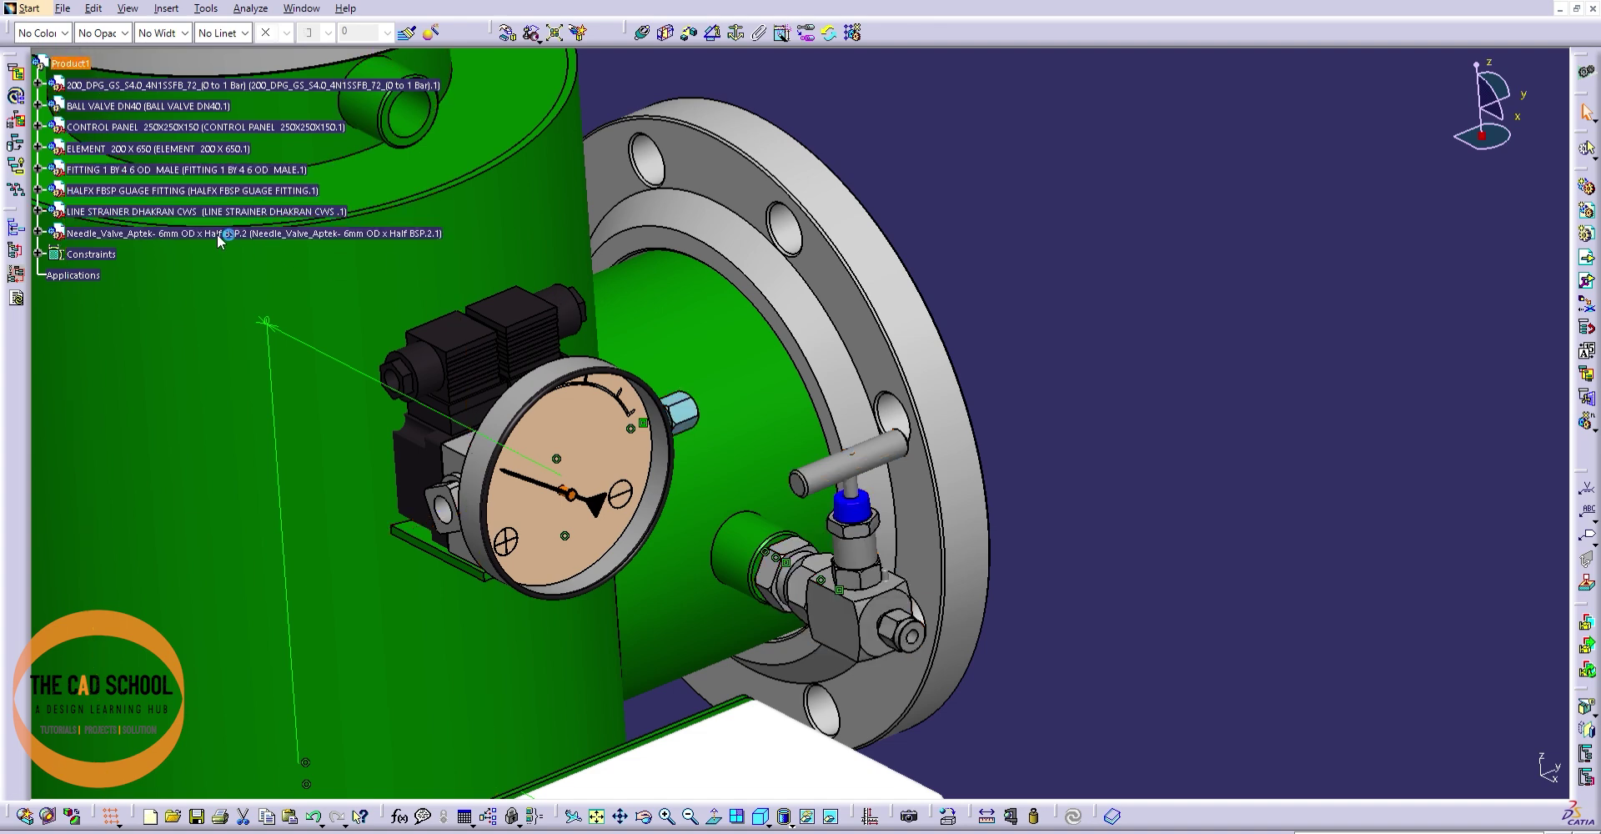
pyautogui.hotkey('ctrl', 'v')
pyautogui.moveTo(654, 406); pyautogui.dragTo(634, 451, button='middle')
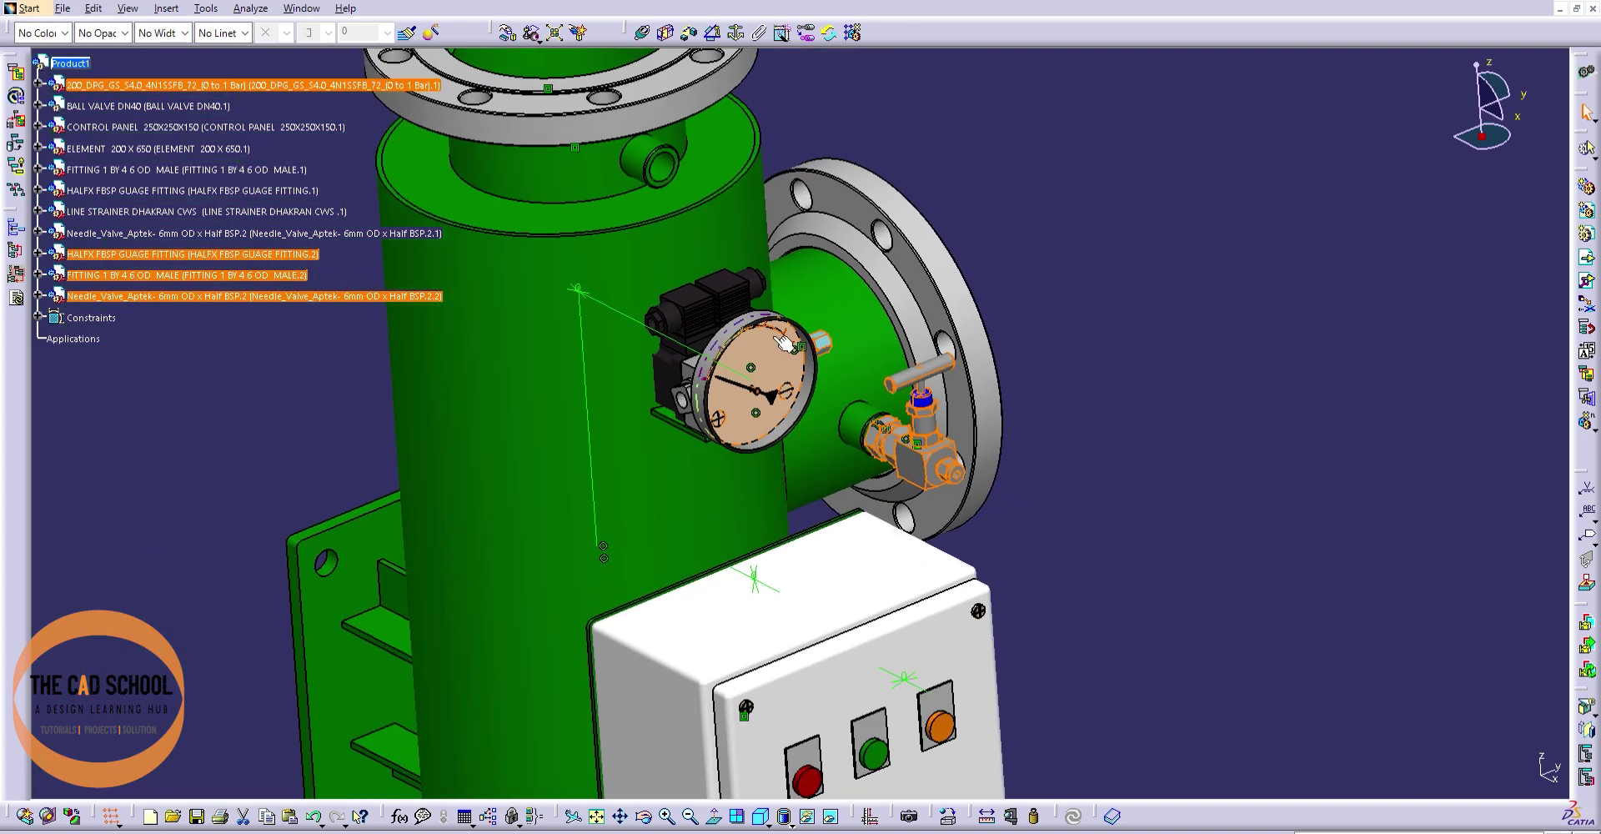
pyautogui.click(634, 421)
# - Drag the copied needle valve, gauge fitting and male fitting out beside the strainer
pyautogui.click(506, 32)
pyautogui.moveTo(947, 438); pyautogui.dragTo(1007, 392)
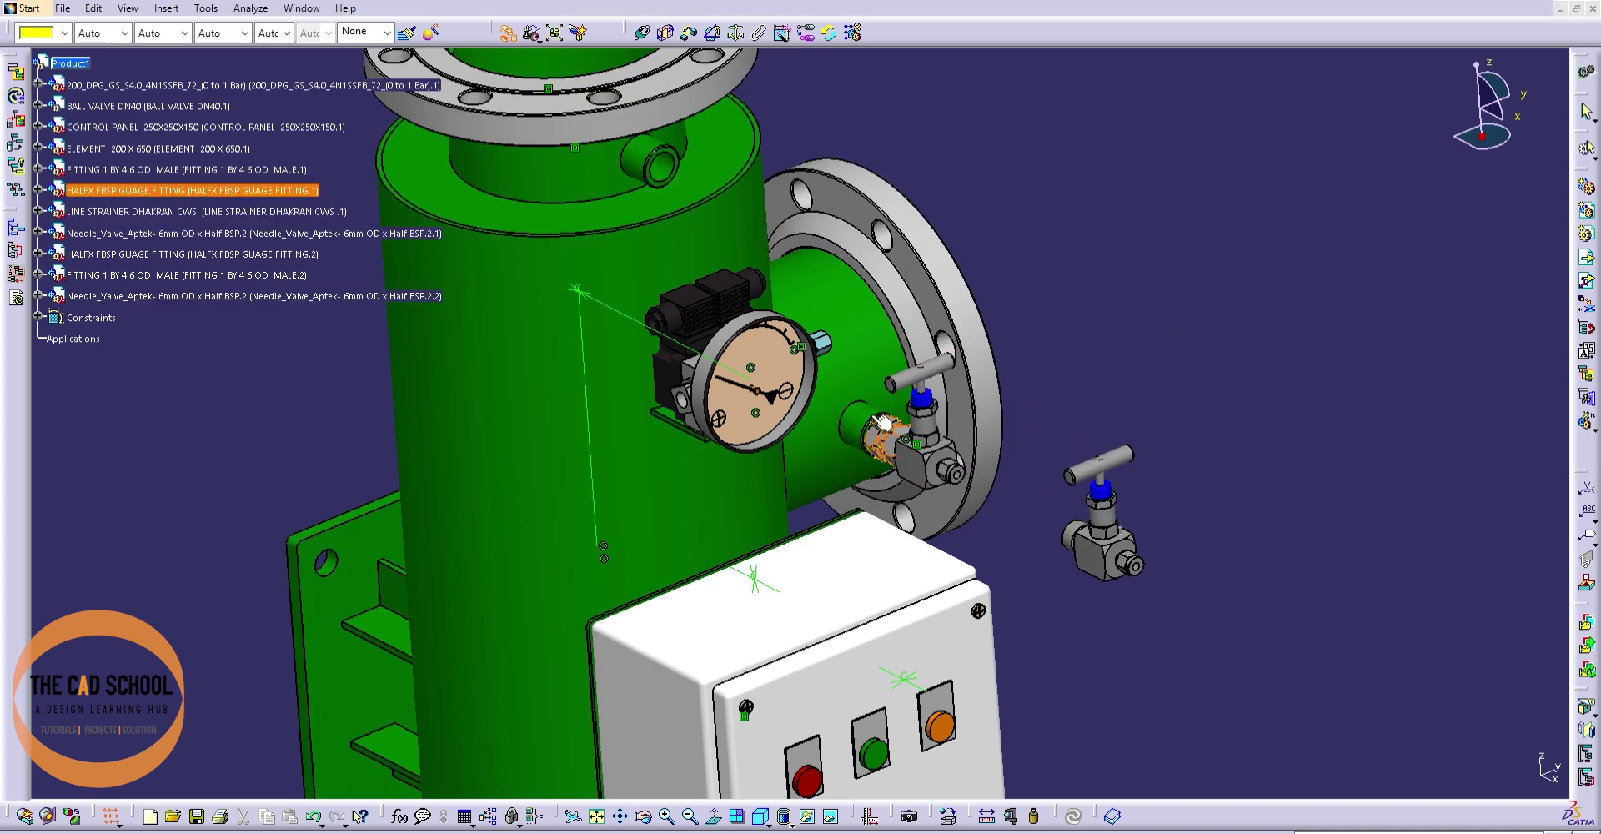
pyautogui.moveTo(955, 474); pyautogui.dragTo(1168, 649)
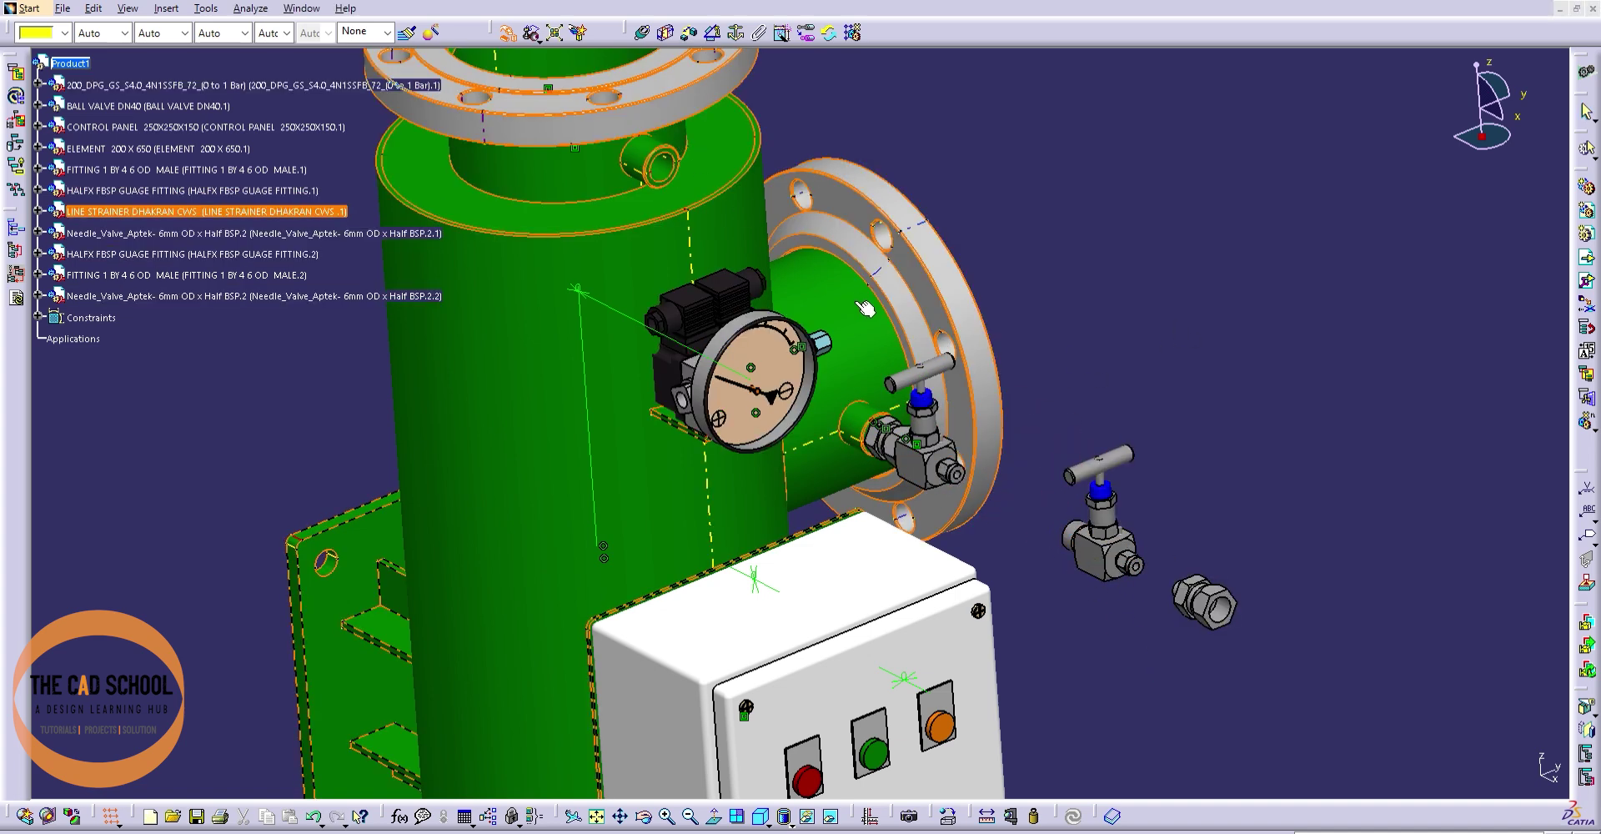
pyautogui.moveTo(1019, 444); pyautogui.dragTo(1340, 606)
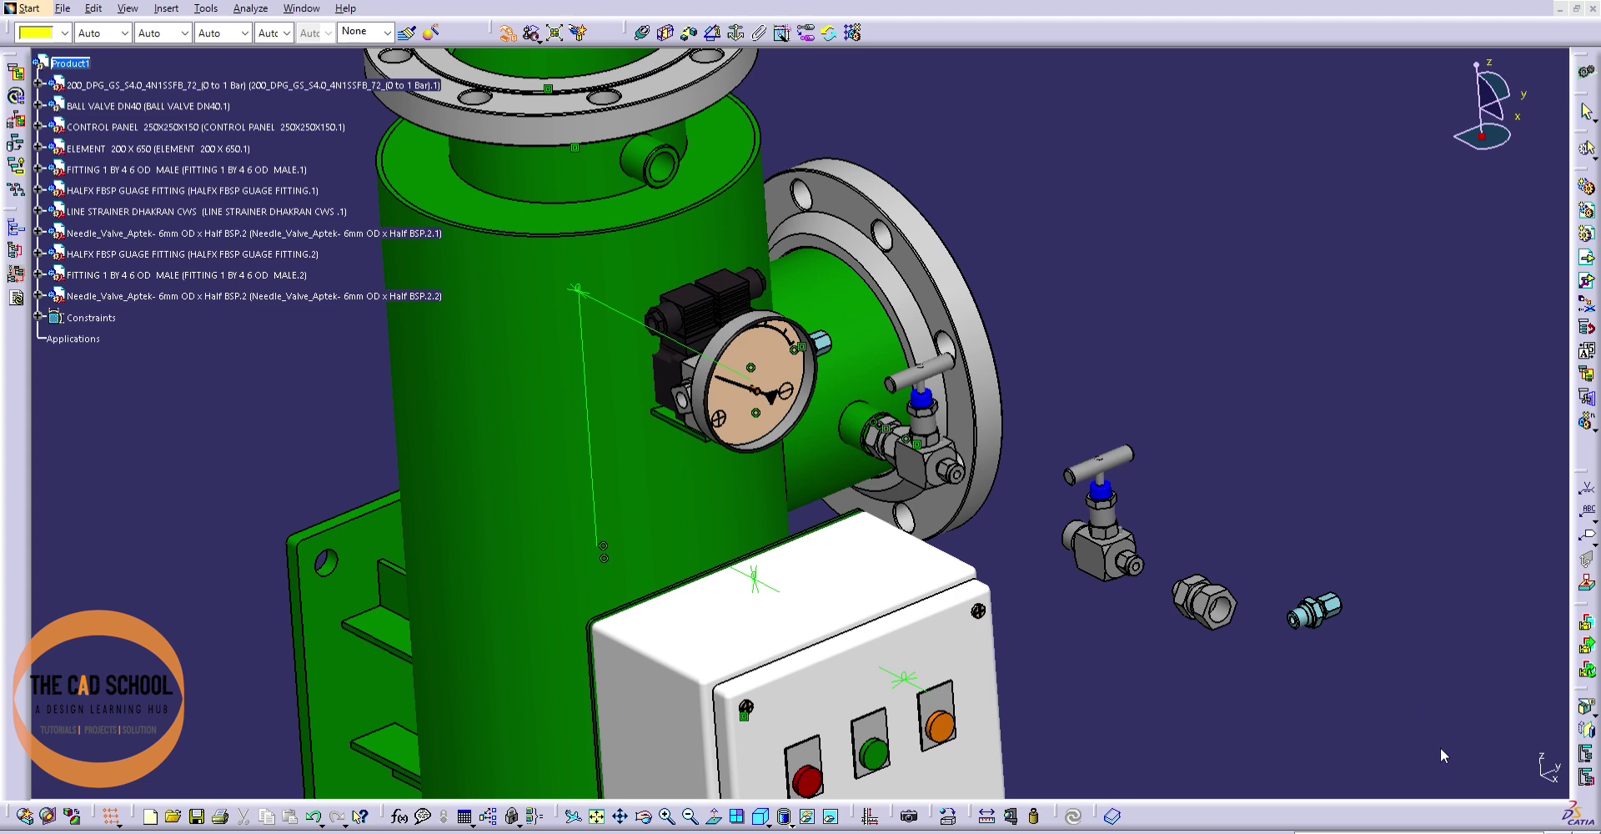
# - Snap the copied gauge fitting onto the loose needle valve with a coincidence constraint
pyautogui.press('F3')
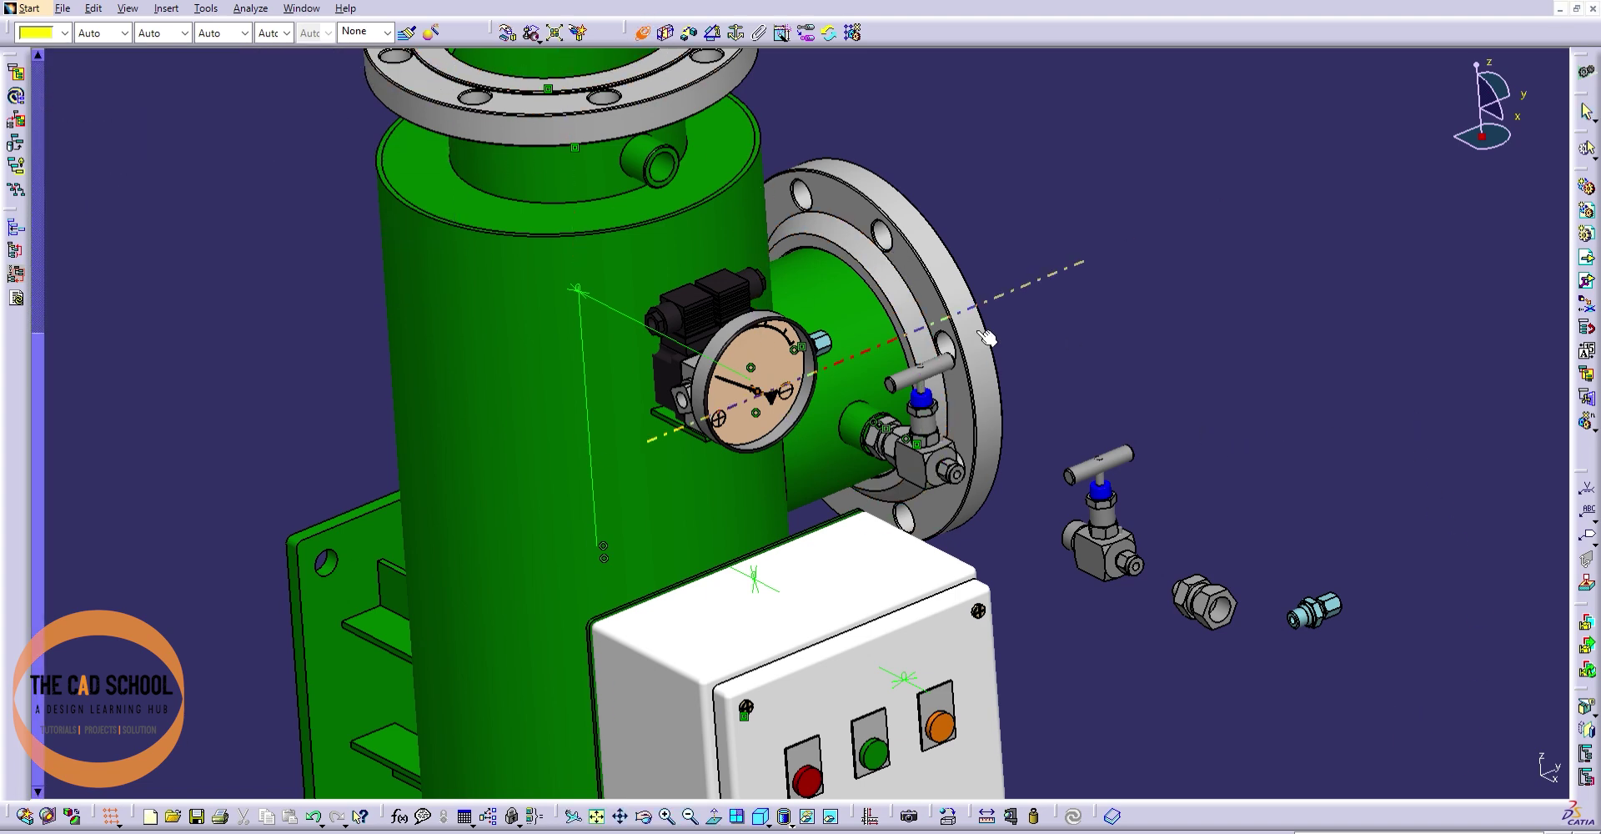
pyautogui.moveTo(1164, 424); pyautogui.dragTo(1094, 286, button='middle')
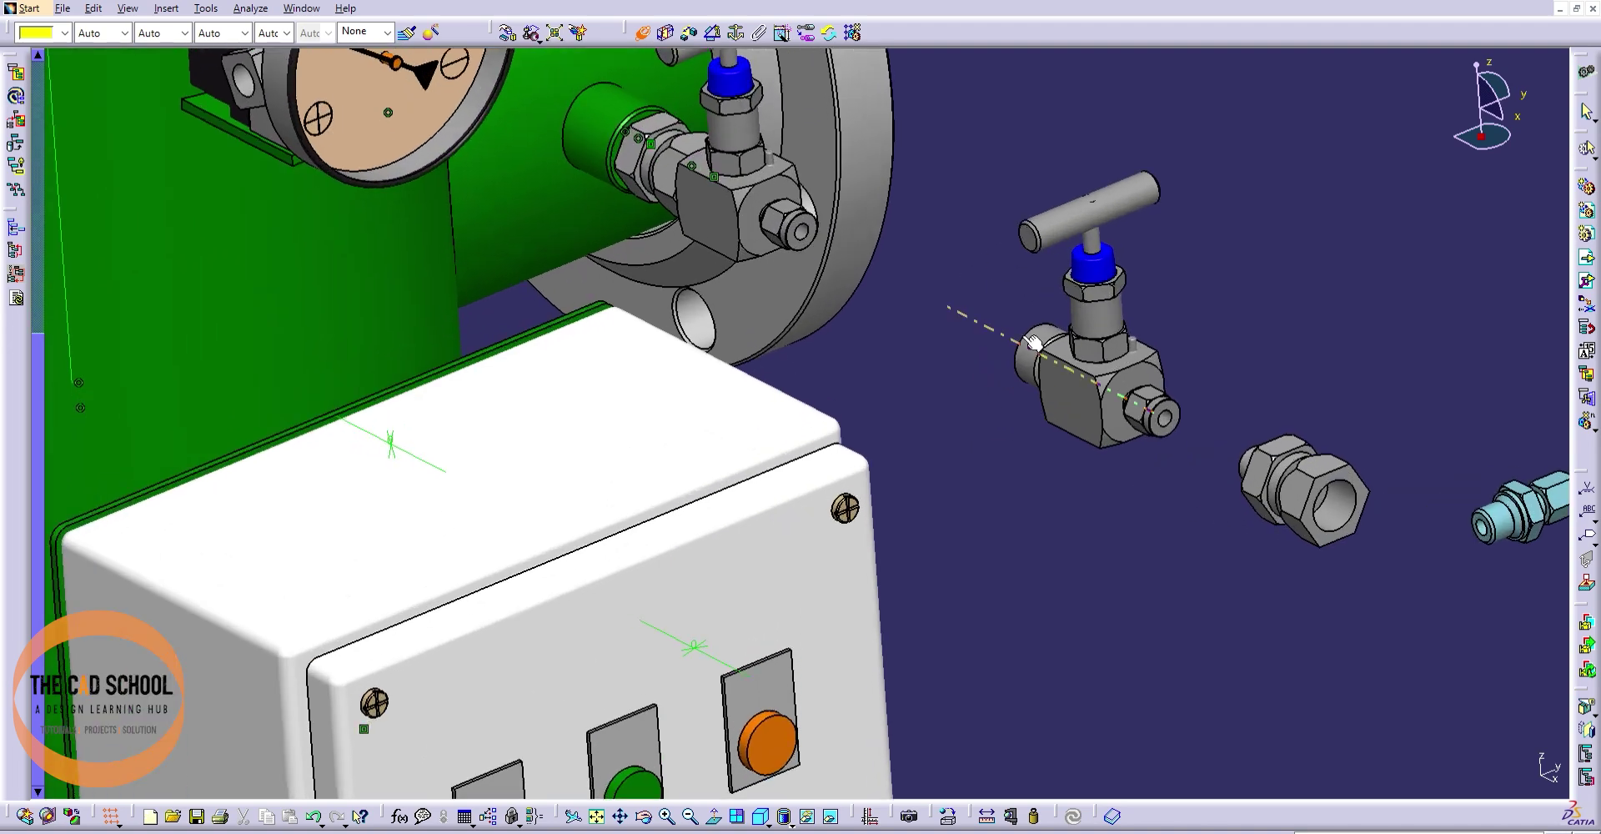
pyautogui.click(1336, 505)
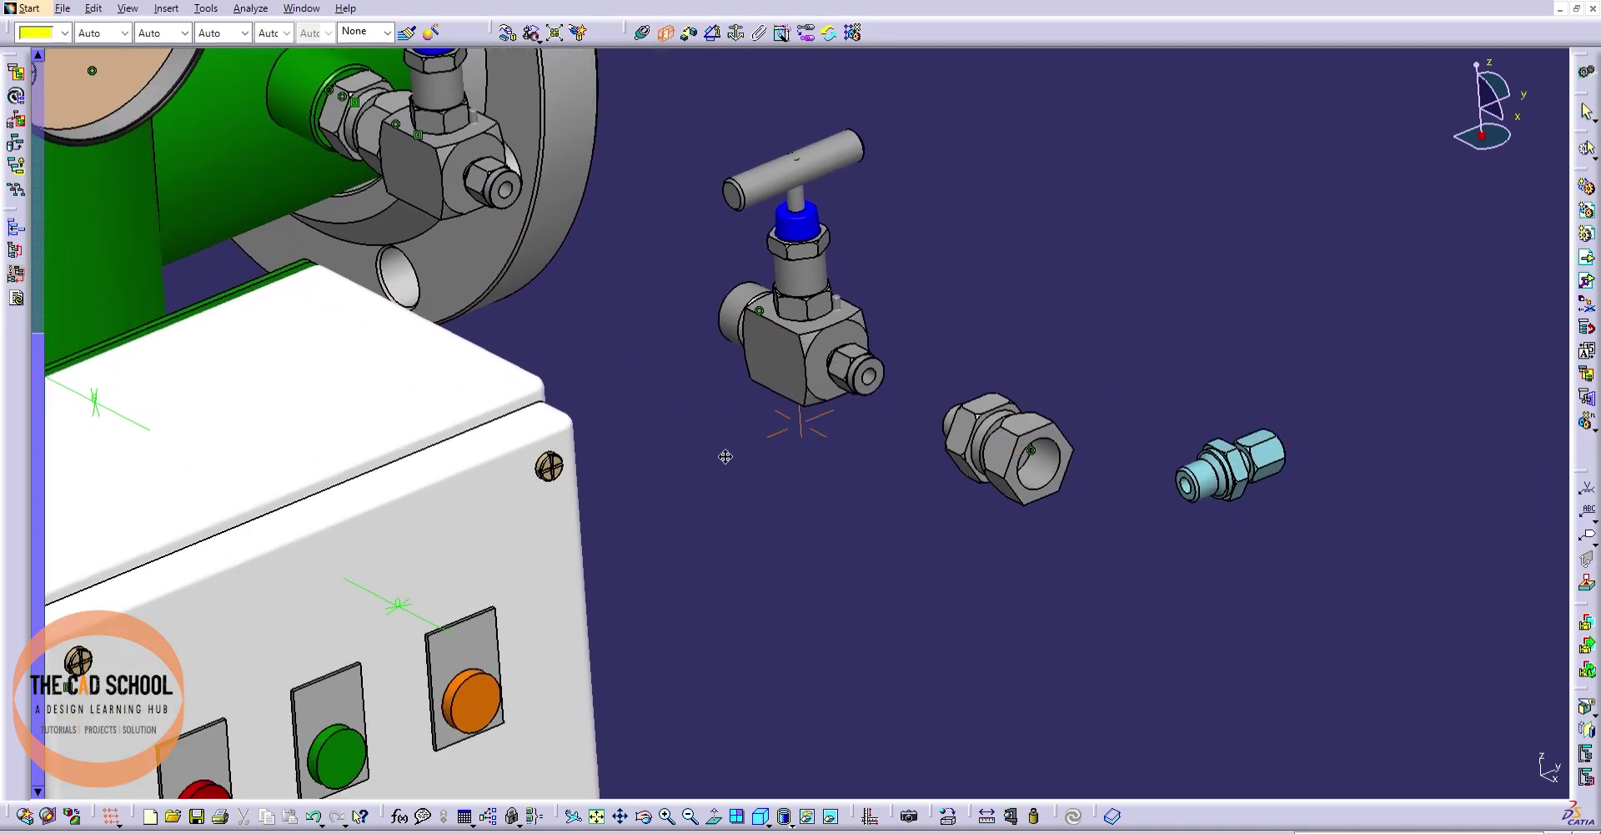
pyautogui.moveTo(726, 454)
pyautogui.mouseDown(button='middle')
pyautogui.moveTo(1106, 523)
pyautogui.moveTo(1037, 465)
pyautogui.mouseUp(button='middle')
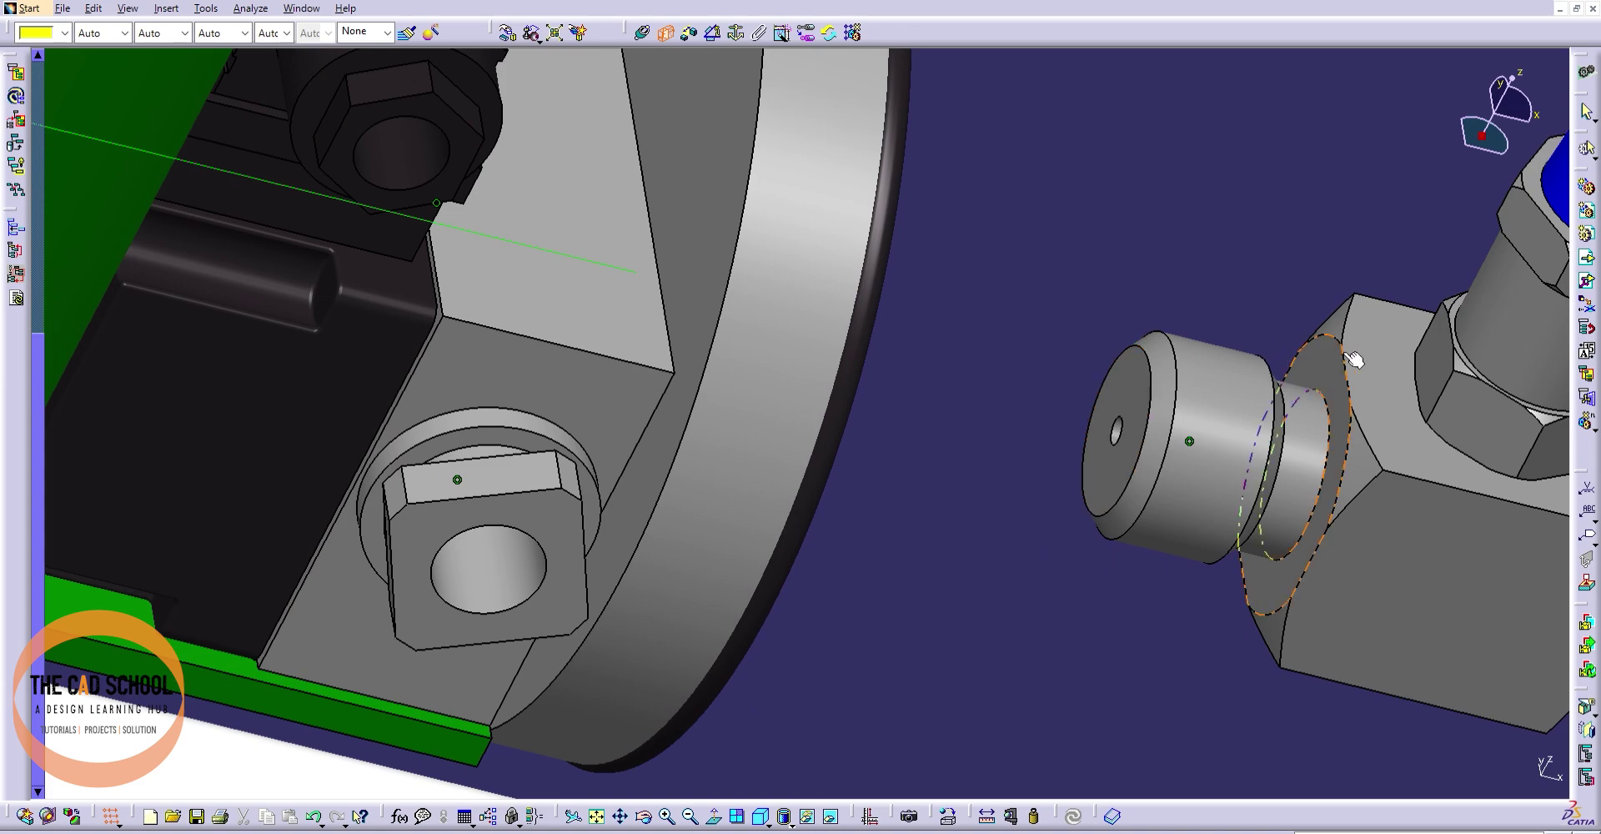
pyautogui.moveTo(921, 226); pyautogui.dragTo(1094, 115, button='middle')
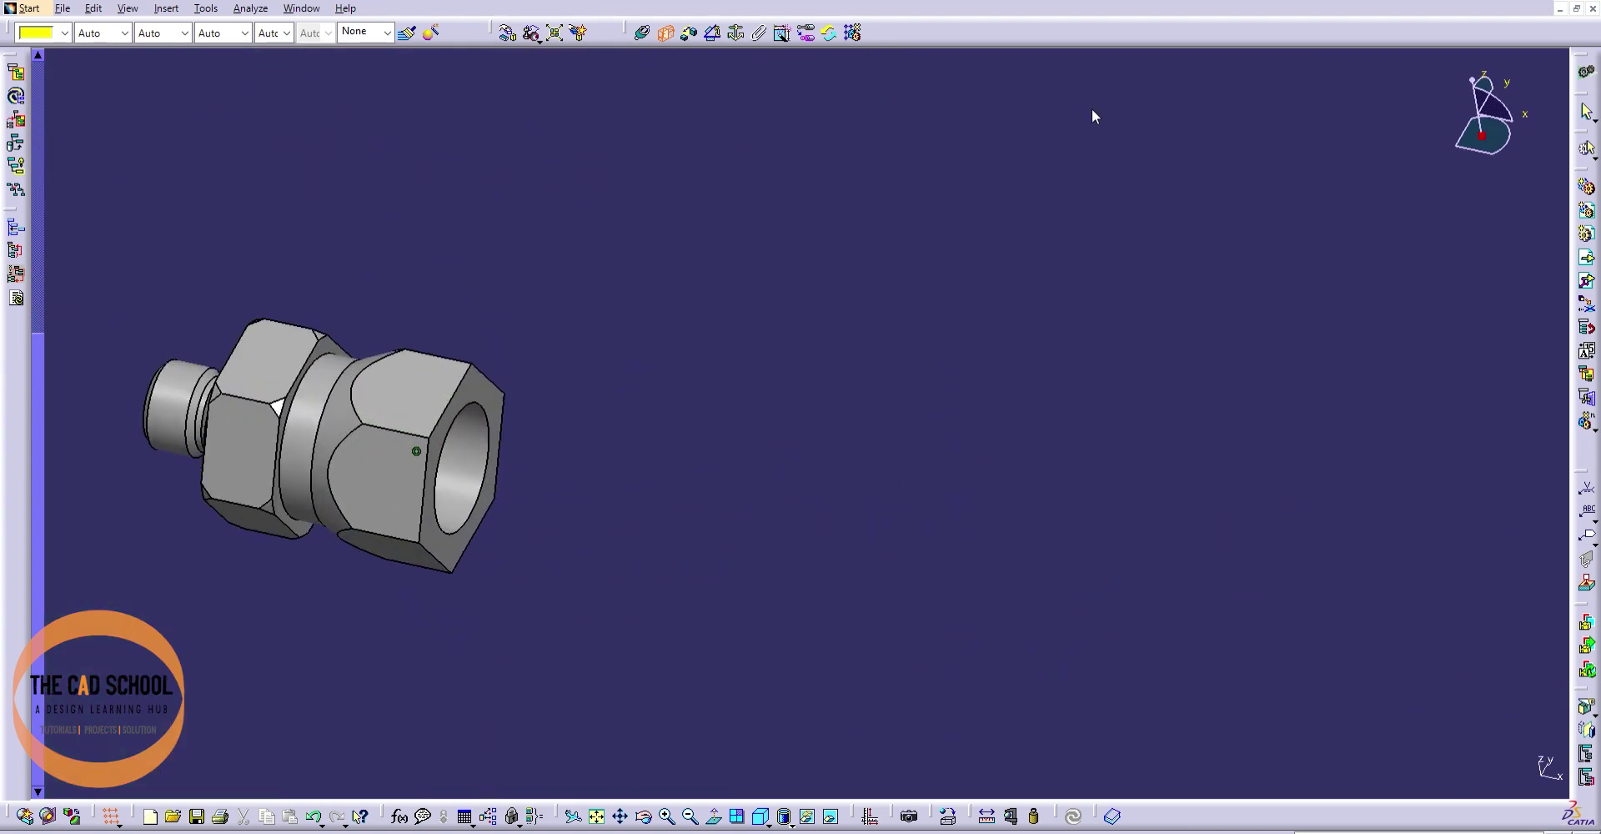
pyautogui.click(500, 384)
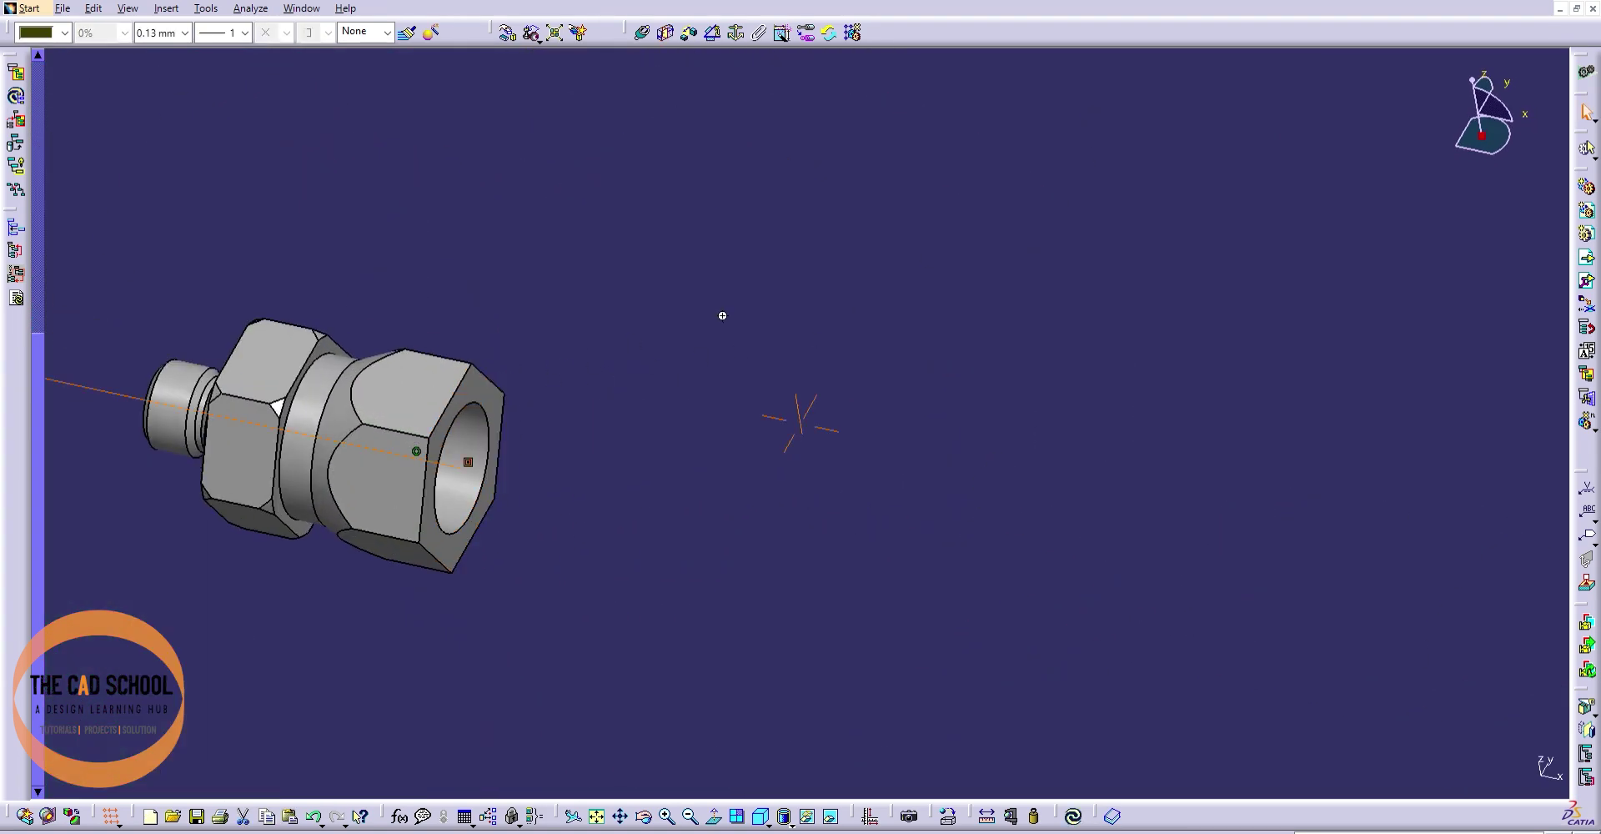
pyautogui.click(1071, 814)
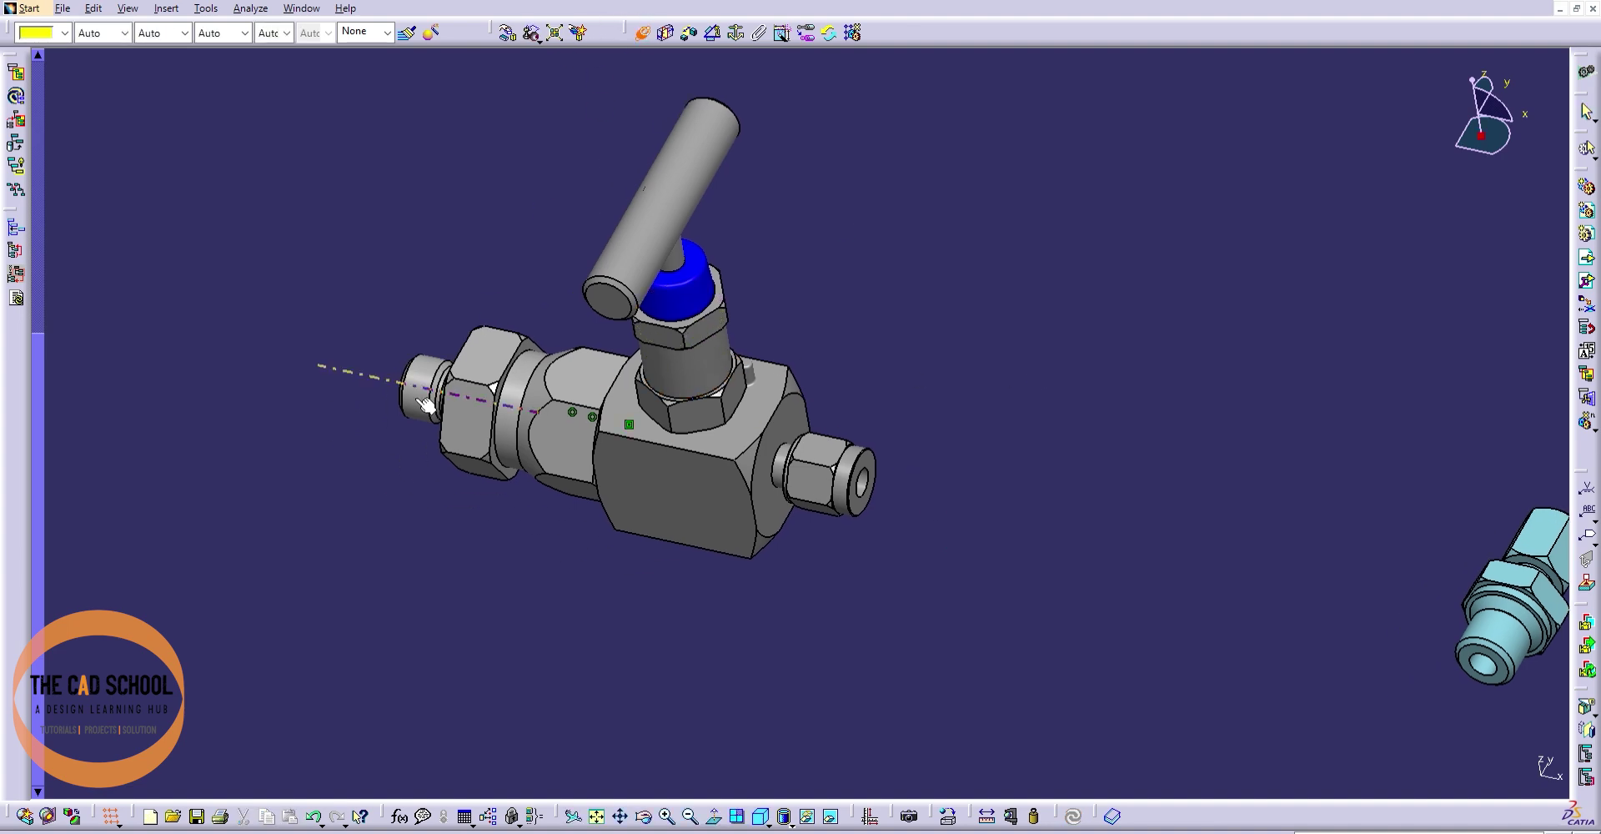
# - Align the needle valve's axis with the nut beside the gauge and update
pyautogui.moveTo(898, 314)
pyautogui.mouseDown(button='middle')
pyautogui.moveTo(721, 631)
pyautogui.moveTo(690, 309)
pyautogui.moveTo(734, 300)
pyautogui.moveTo(699, 265)
pyautogui.moveTo(887, 441)
pyautogui.moveTo(936, 465)
pyautogui.moveTo(909, 457)
pyautogui.moveTo(1116, 400)
pyautogui.moveTo(983, 221)
pyautogui.mouseUp(button='middle')
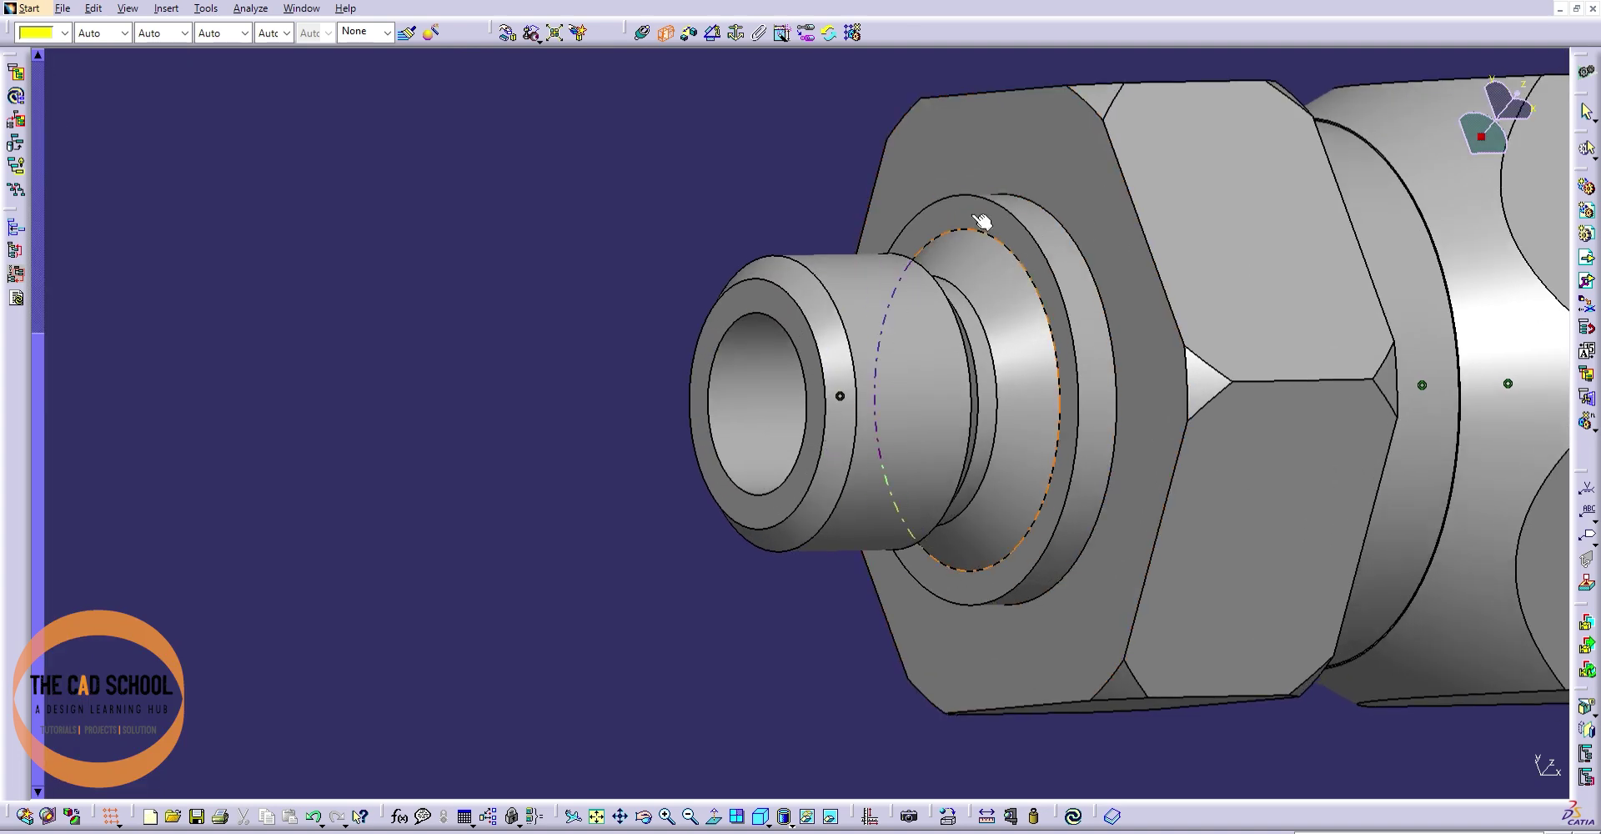
pyautogui.moveTo(655, 149)
pyautogui.mouseDown(button='middle')
pyautogui.moveTo(838, 592)
pyautogui.moveTo(1108, 297)
pyautogui.moveTo(1144, 386)
pyautogui.moveTo(768, 328)
pyautogui.mouseUp(button='middle')
pyautogui.click(728, 380)
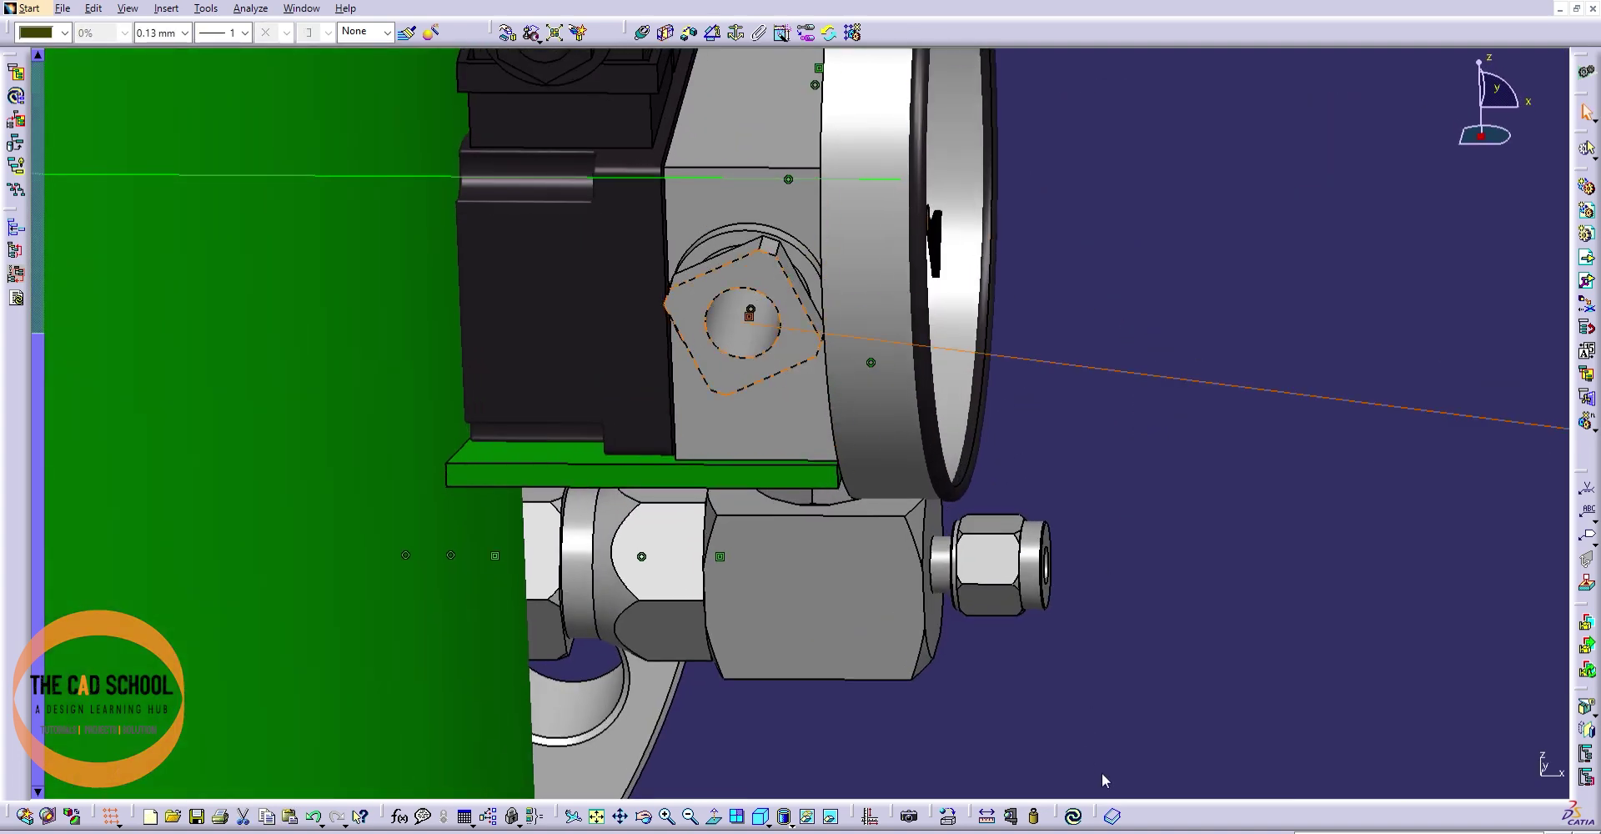
pyautogui.click(1074, 814)
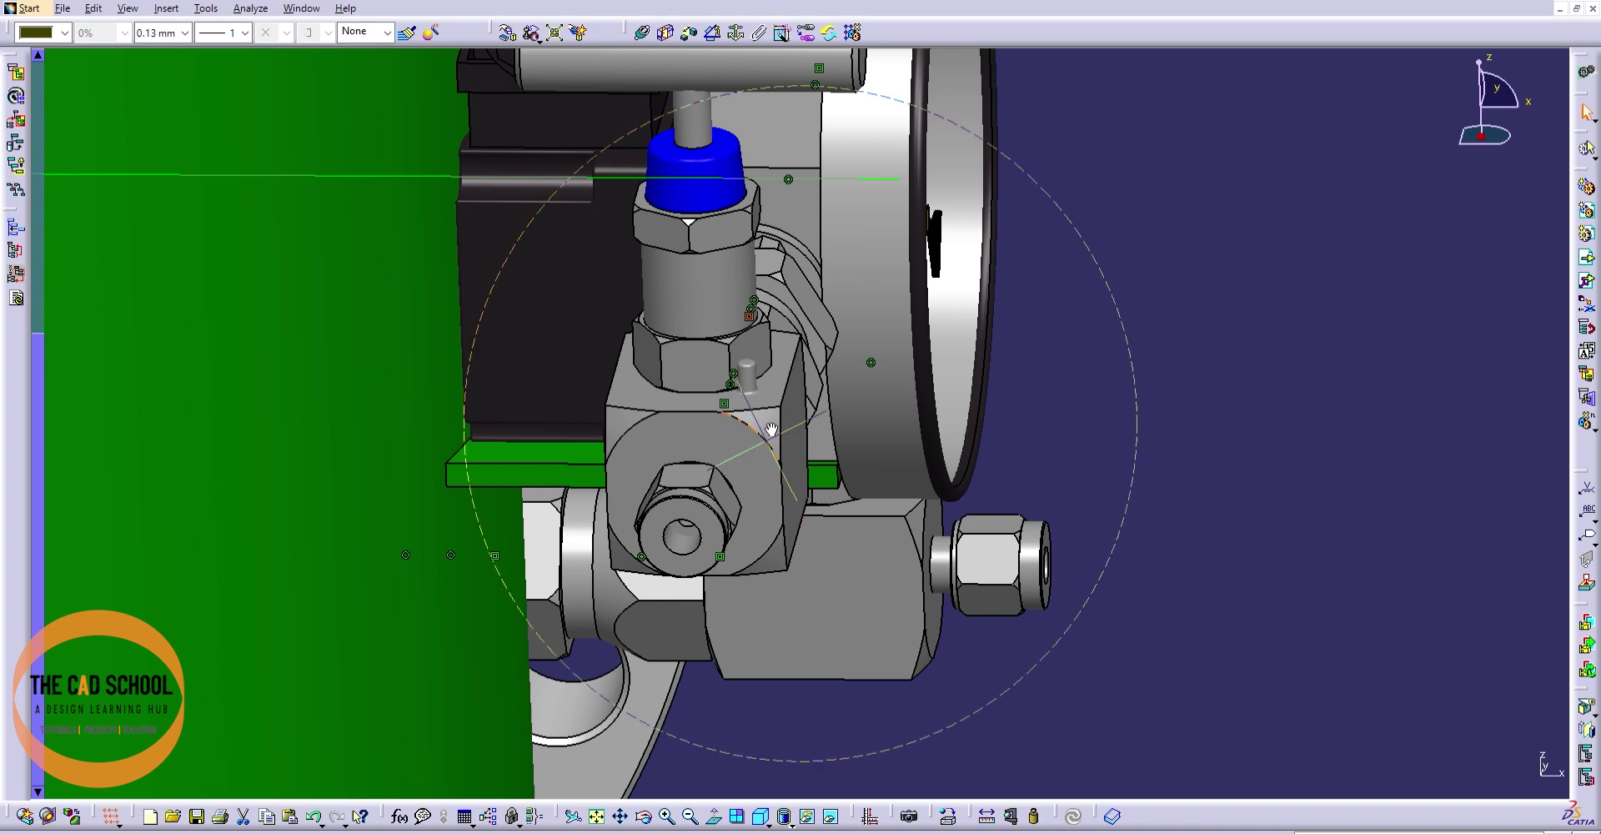
pyautogui.moveTo(1098, 733); pyautogui.dragTo(1155, 447, button='middle')
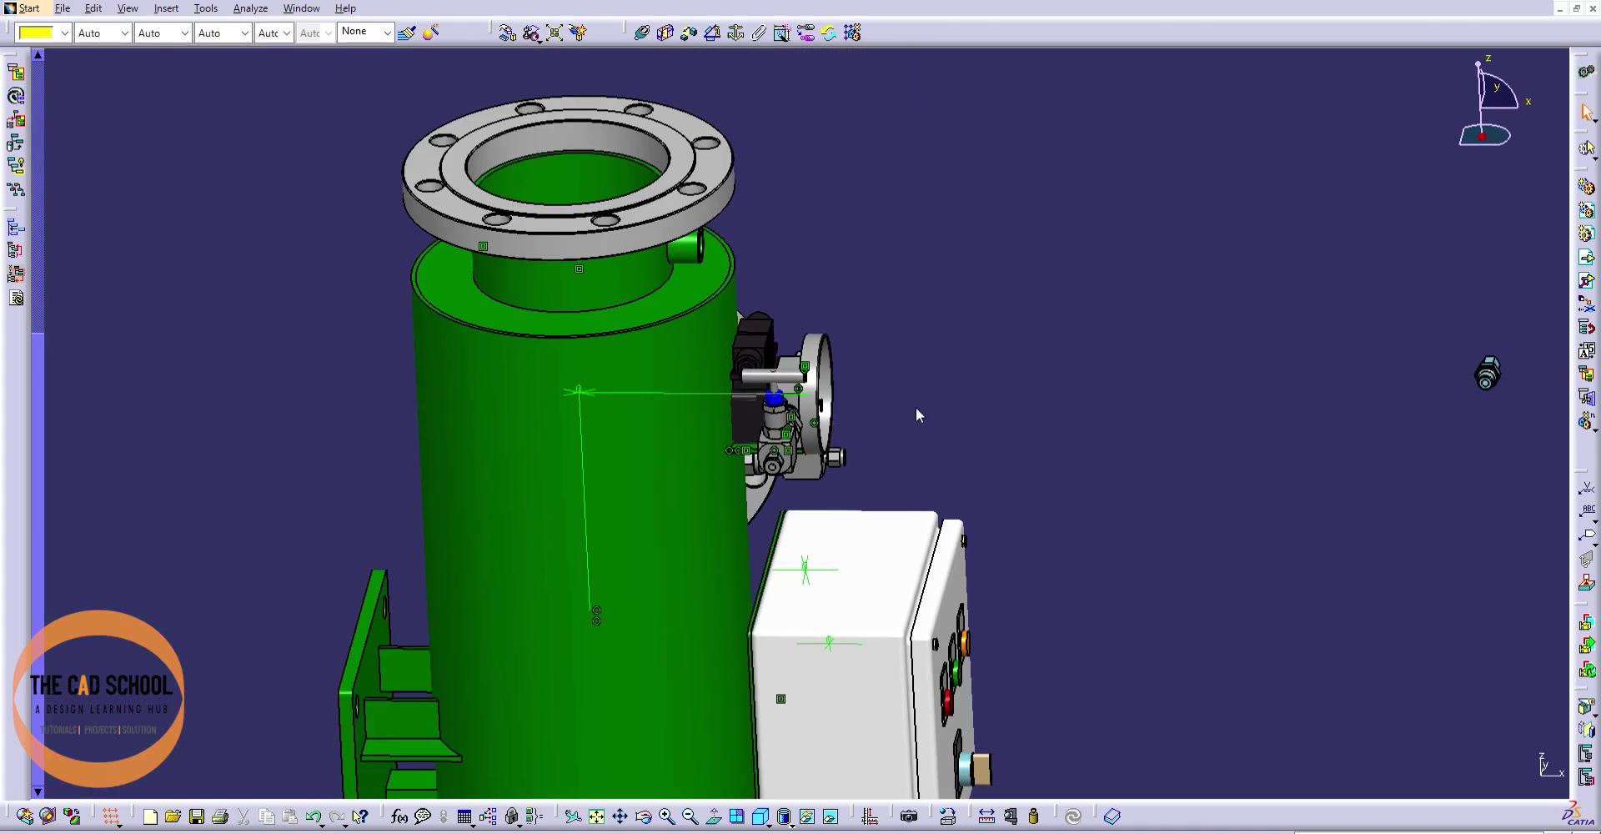
# - Move the second needle valve clear, then constrain its axis coincident with the top-flange pipe stub's hole axis
pyautogui.moveTo(932, 392); pyautogui.dragTo(1094, 430)
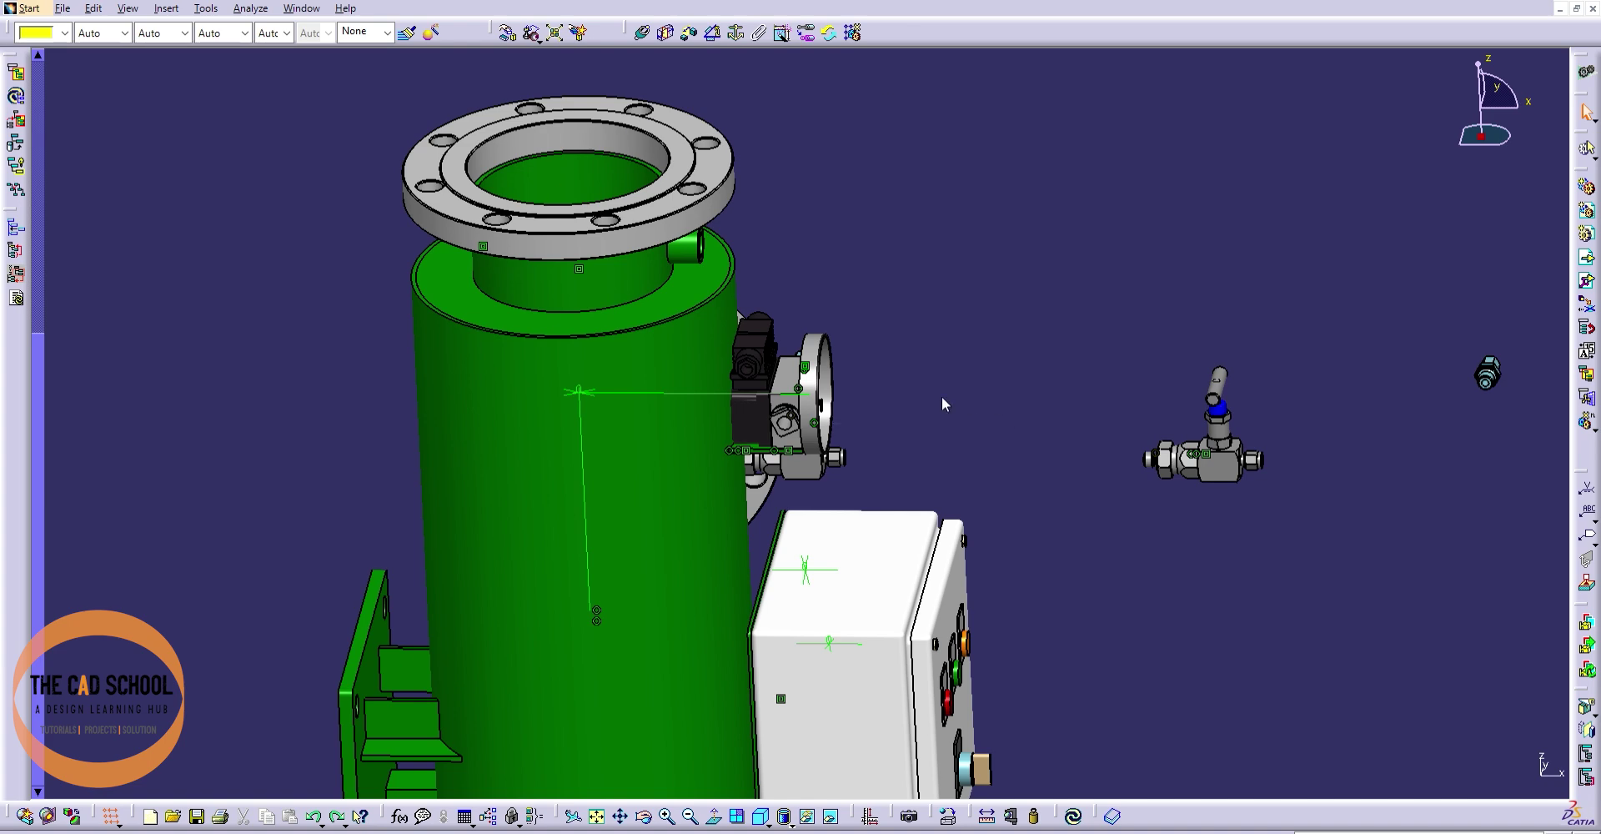
pyautogui.click(799, 411)
pyautogui.keyDown('ctrl'); pyautogui.moveTo(1118, 286); pyautogui.dragTo(1127, 253, button='middle'); pyautogui.keyUp('ctrl')
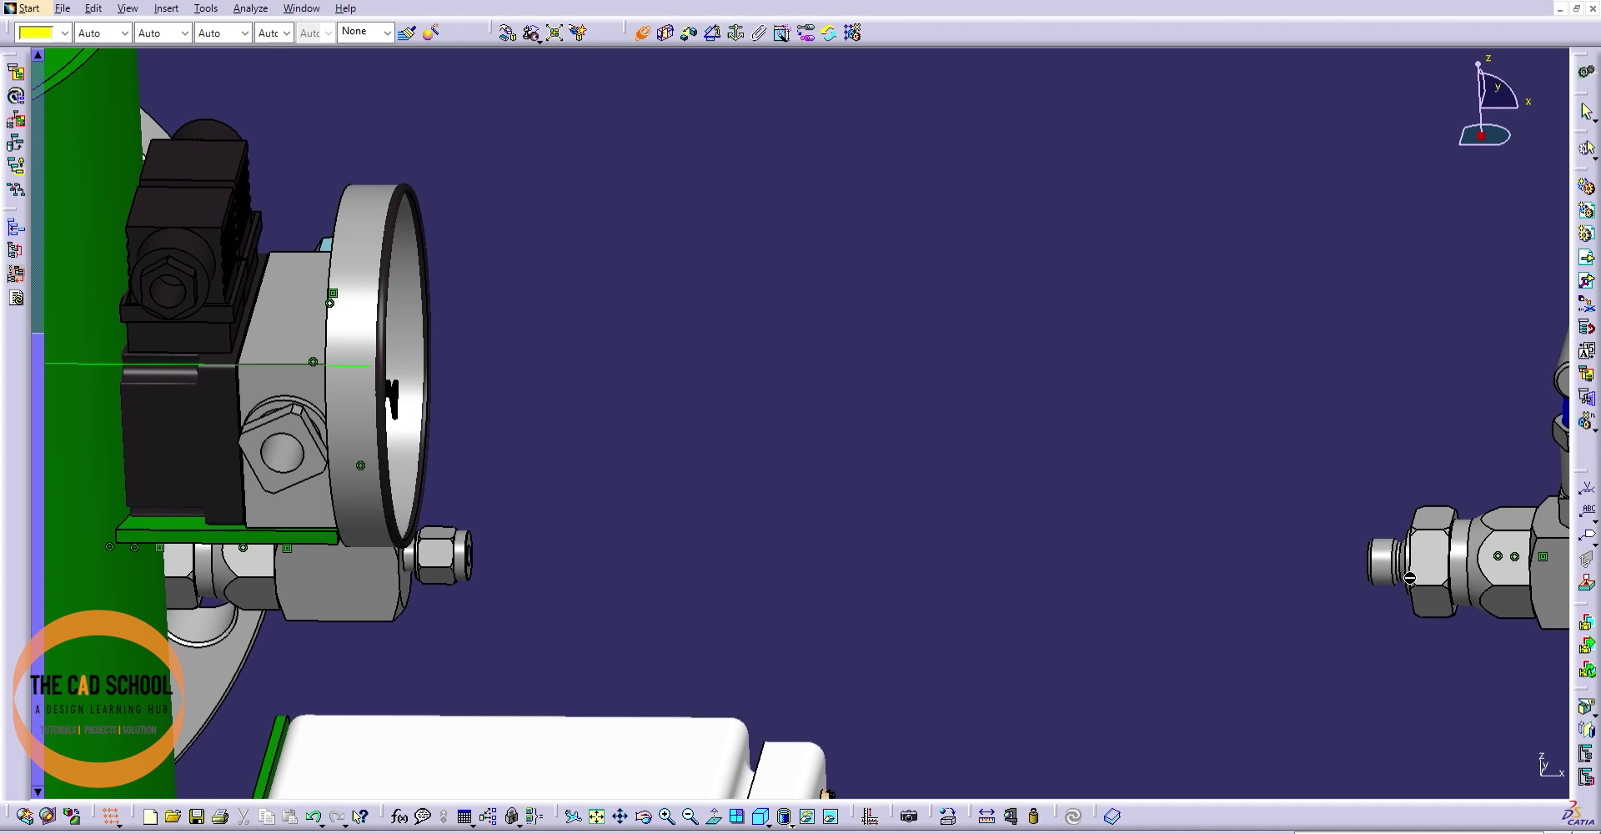
pyautogui.moveTo(854, 321)
pyautogui.keyDown('ctrl'); pyautogui.mouseDown(button='middle')
pyautogui.moveTo(829, 429)
pyautogui.moveTo(705, 580)
pyautogui.moveTo(830, 617)
pyautogui.moveTo(912, 429)
pyautogui.moveTo(786, 450)
pyautogui.moveTo(435, 159)
pyautogui.mouseUp(button='middle'); pyautogui.keyUp('ctrl')
pyautogui.click(409, 170)
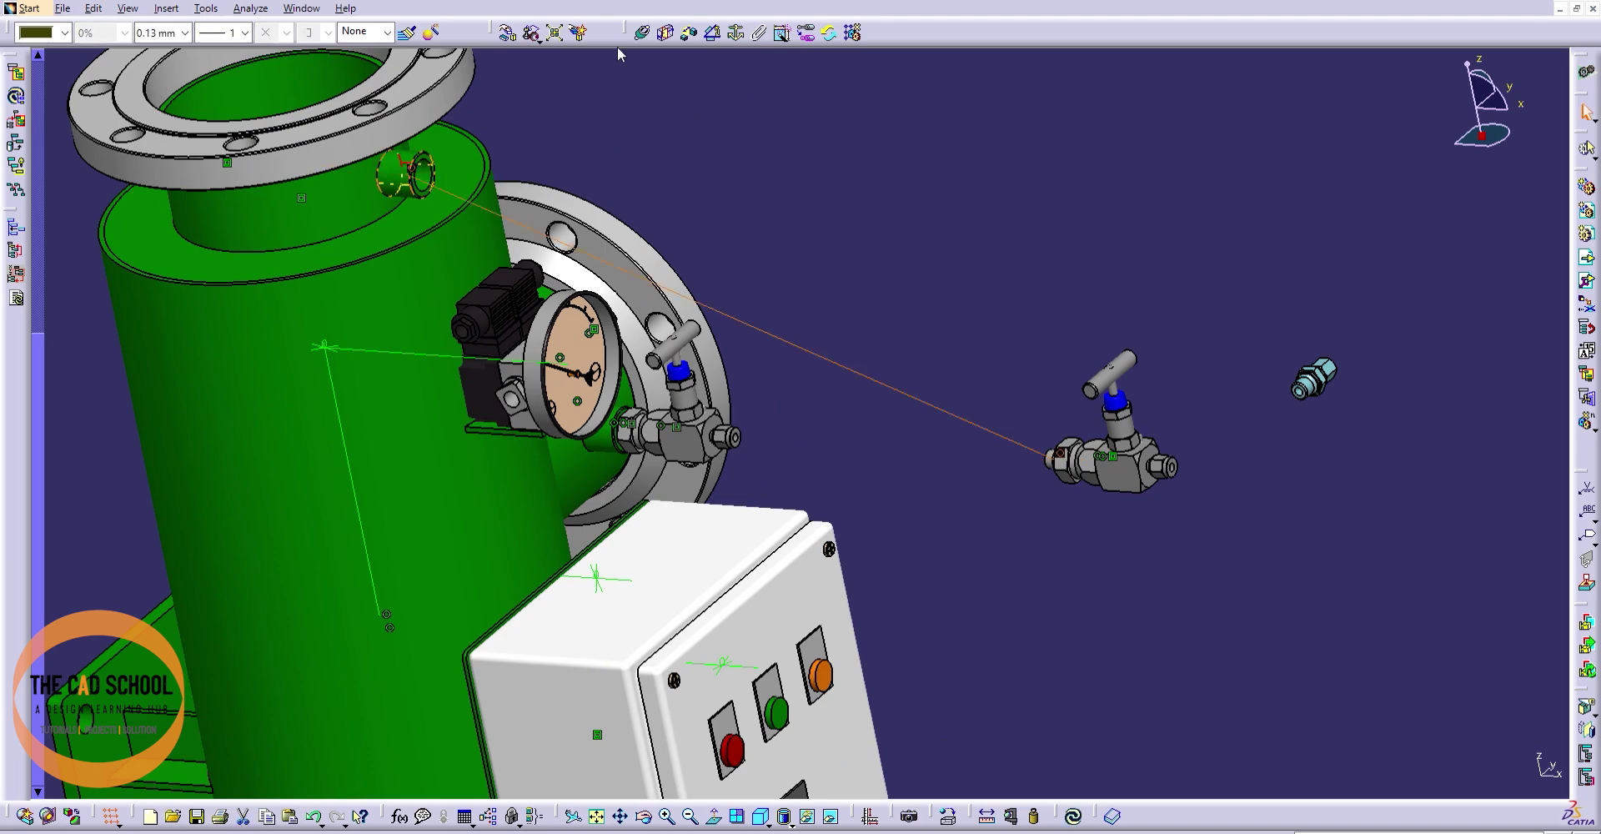
pyautogui.moveTo(1109, 537)
pyautogui.mouseDown(button='middle')
pyautogui.moveTo(1124, 437)
pyautogui.moveTo(858, 338)
pyautogui.mouseUp(button='middle')
pyautogui.moveTo(622, 192)
pyautogui.mouseDown(button='middle')
pyautogui.moveTo(963, 380)
pyautogui.moveTo(1154, 595)
pyautogui.mouseUp(button='middle')
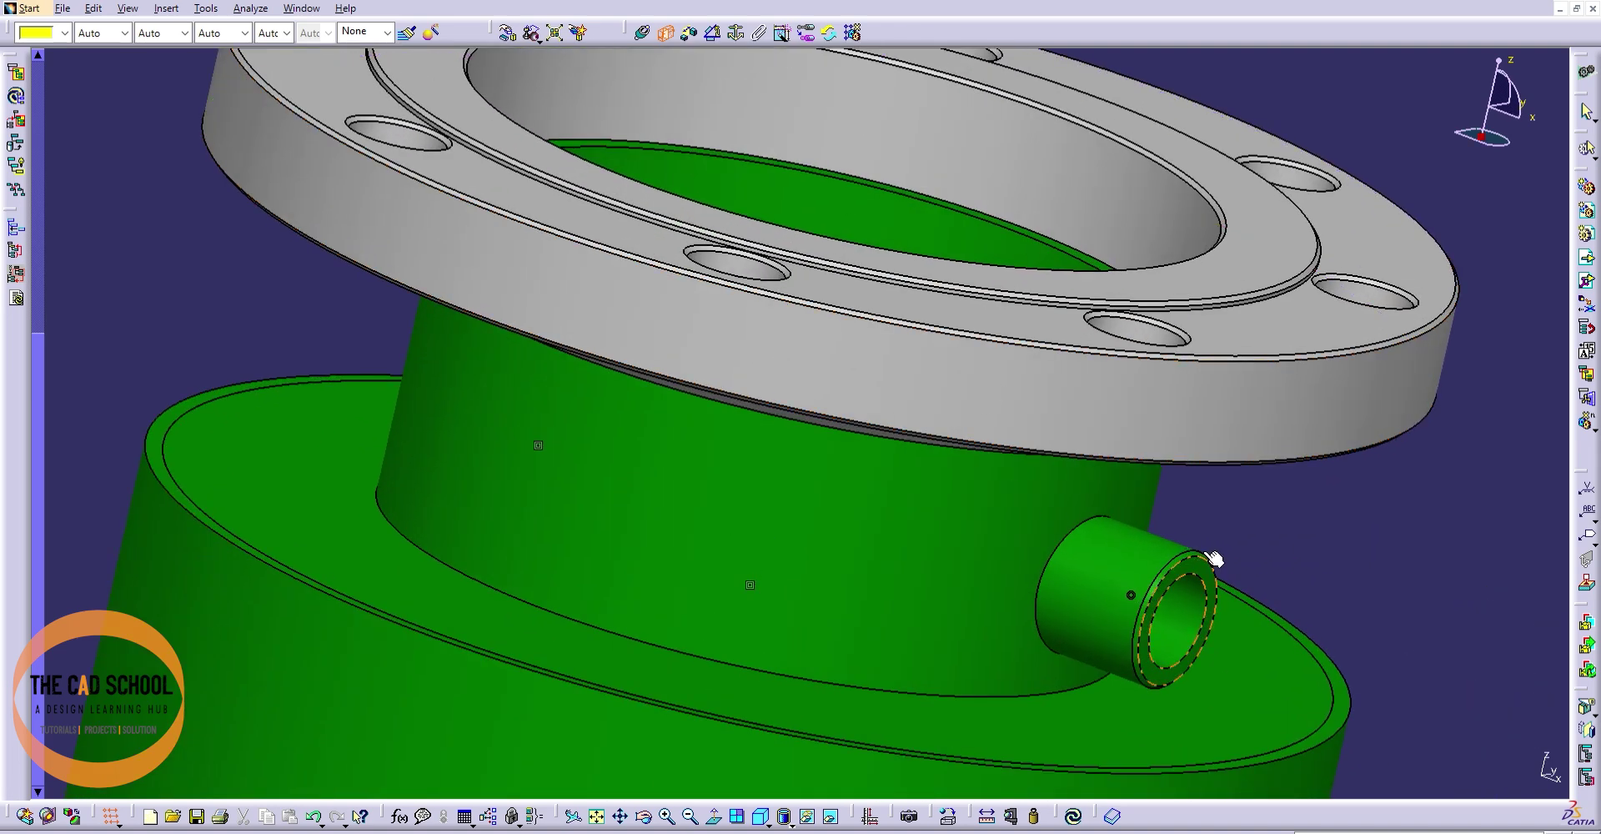
pyautogui.click(1164, 613)
pyautogui.moveTo(1164, 613)
pyautogui.keyDown('ctrl'); pyautogui.mouseDown(button='middle')
pyautogui.moveTo(1211, 766)
pyautogui.moveTo(1018, 586)
pyautogui.mouseUp(button='middle'); pyautogui.keyUp('ctrl')
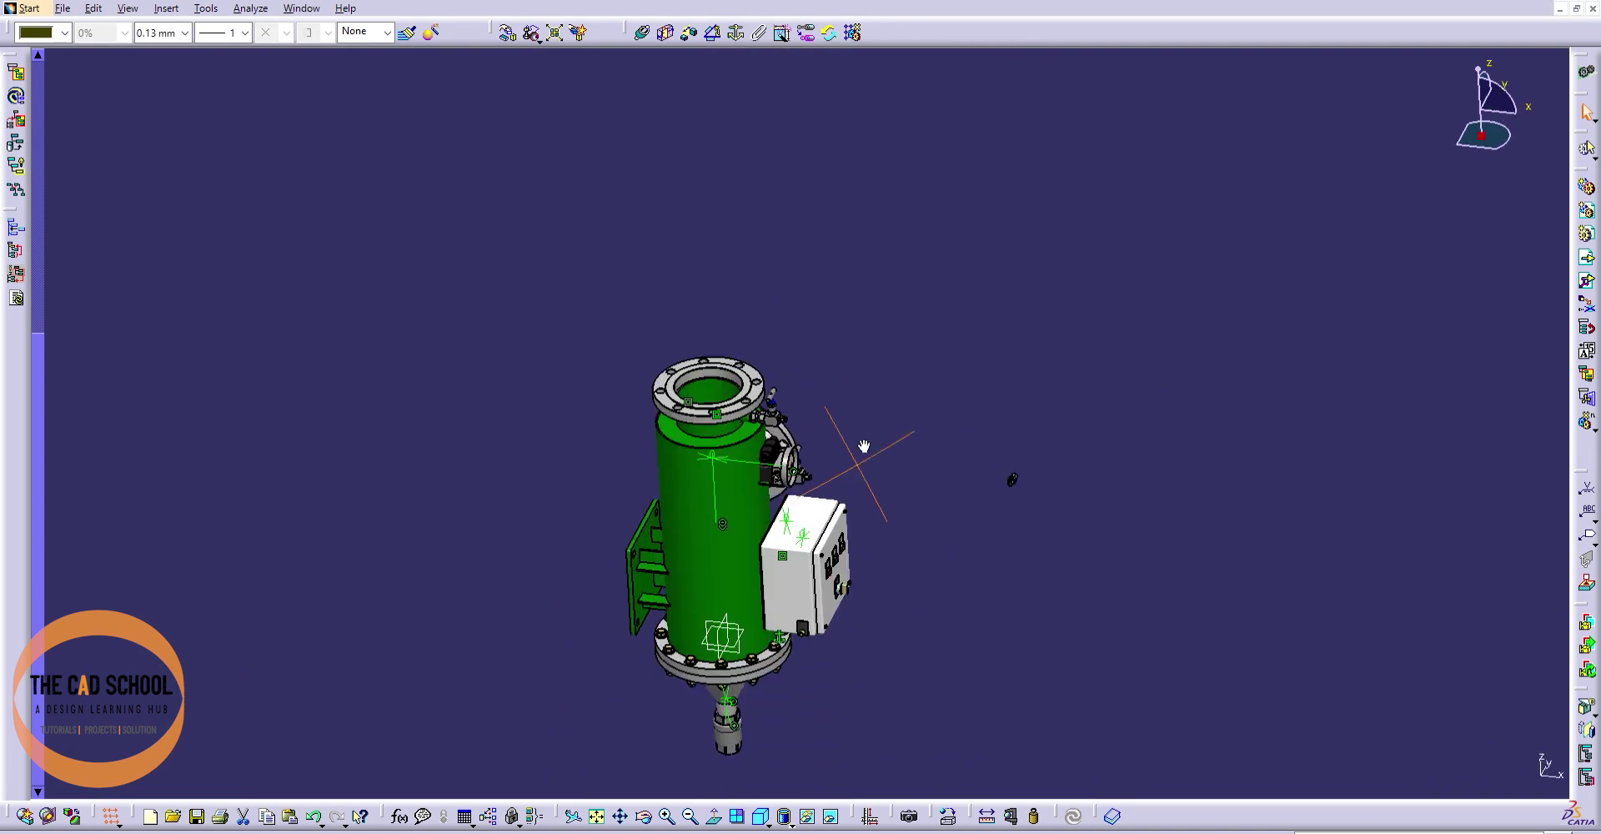
# - Seat the loose male 6 OD fitting by making its axis coincident with the gauge port axis
pyautogui.click(653, 78)
pyautogui.moveTo(690, 103)
pyautogui.mouseDown(button='middle')
pyautogui.moveTo(816, 408)
pyautogui.moveTo(1073, 547)
pyautogui.moveTo(1070, 293)
pyautogui.mouseUp(button='middle')
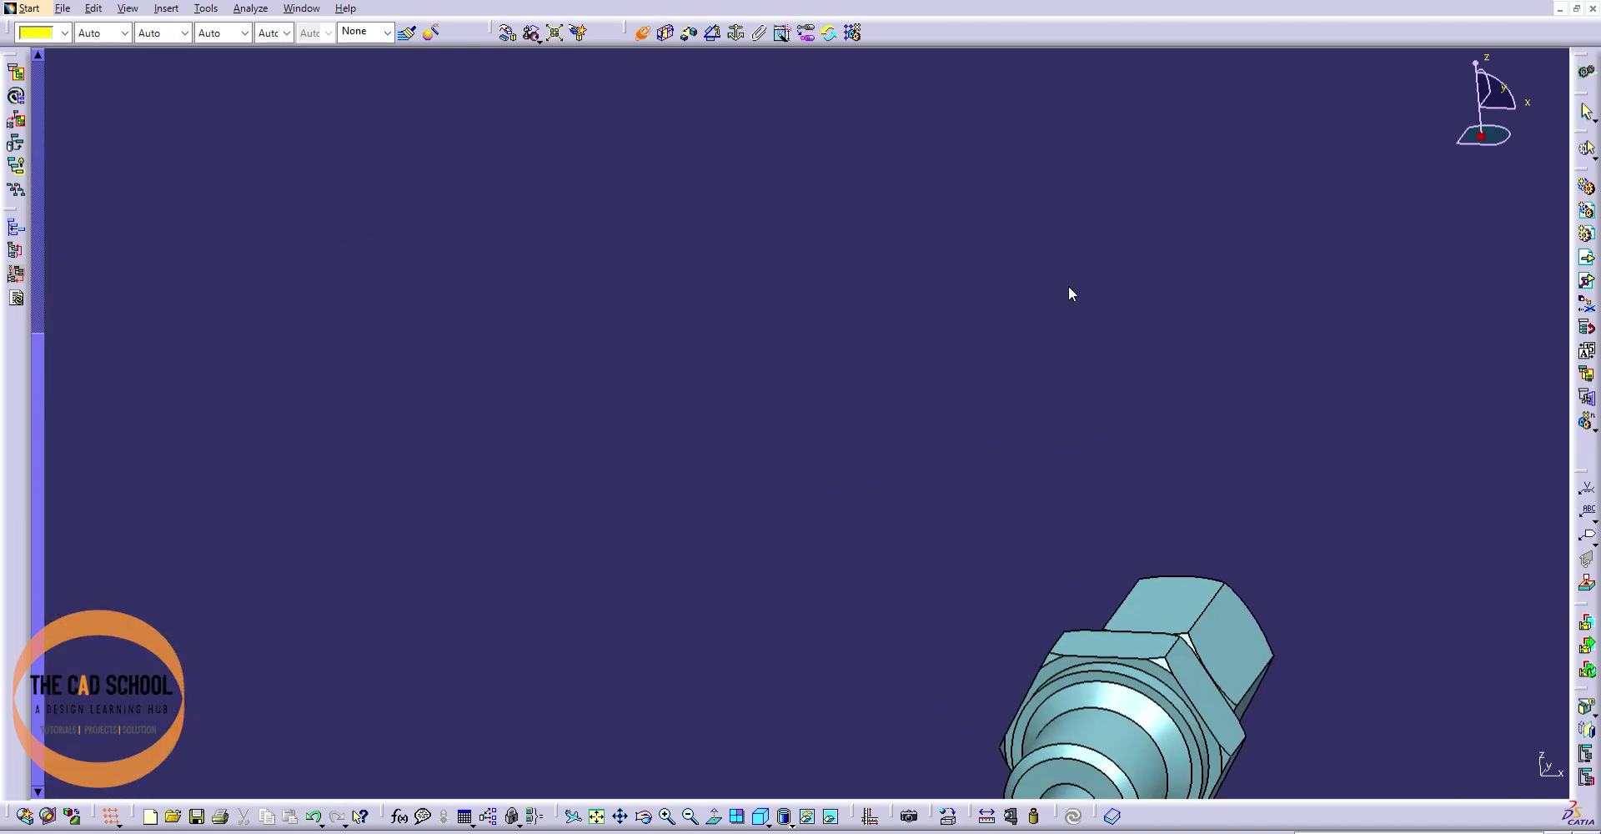
pyautogui.moveTo(824, 276)
pyautogui.keyDown('ctrl'); pyautogui.mouseDown(button='middle')
pyautogui.moveTo(819, 443)
pyautogui.moveTo(979, 489)
pyautogui.moveTo(986, 572)
pyautogui.mouseUp(button='middle'); pyautogui.keyUp('ctrl')
pyautogui.click(921, 546)
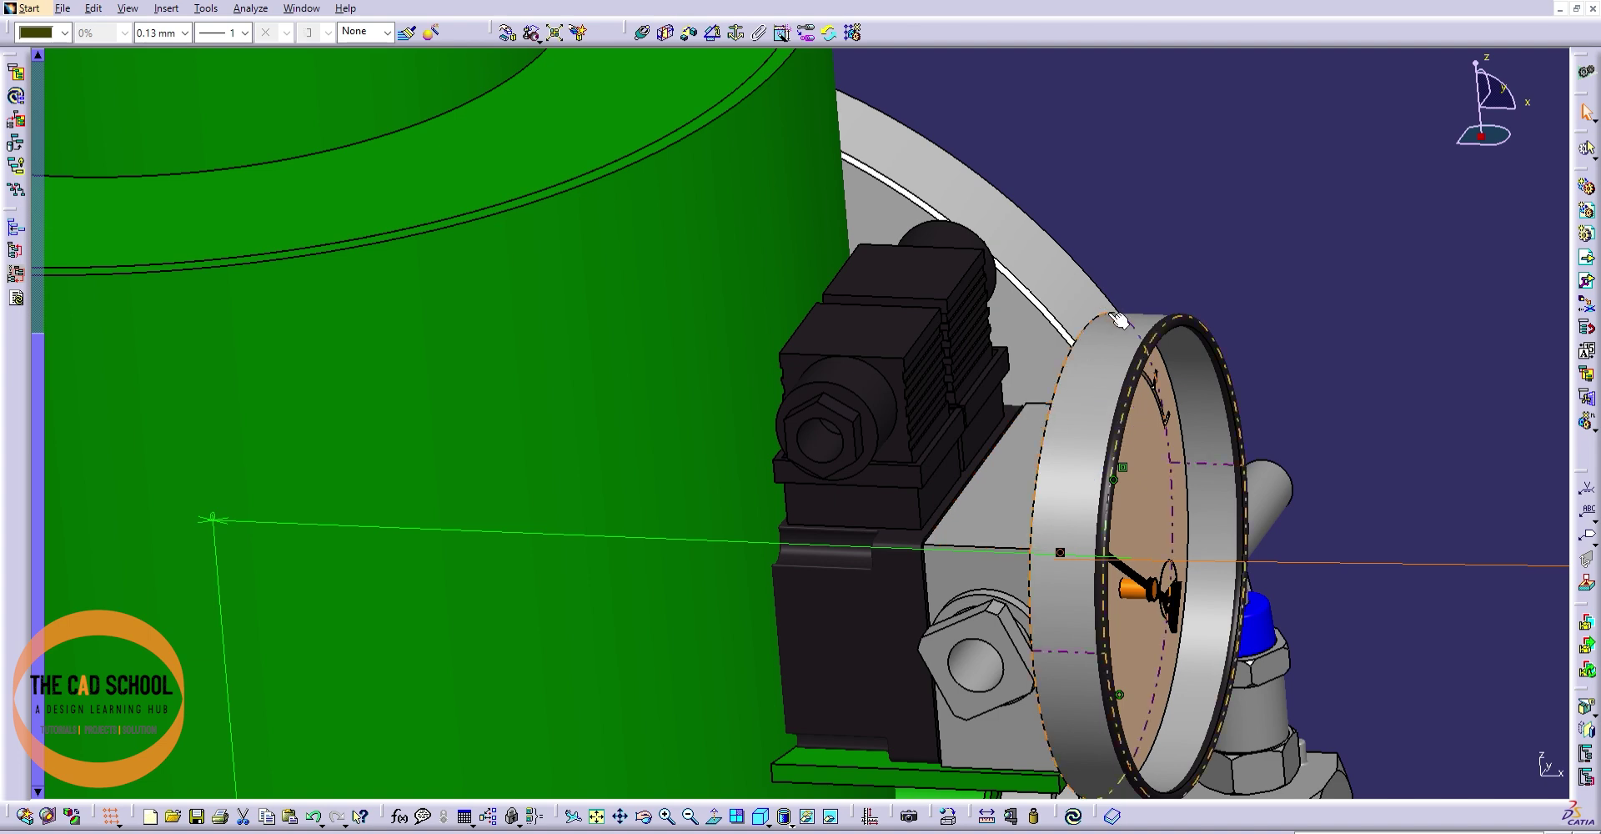
pyautogui.moveTo(905, 200)
pyautogui.keyDown('ctrl'); pyautogui.mouseDown(button='middle')
pyautogui.moveTo(873, 262)
pyautogui.moveTo(940, 214)
pyautogui.moveTo(1096, 364)
pyautogui.moveTo(768, 97)
pyautogui.mouseUp(button='middle'); pyautogui.keyUp('ctrl')
pyautogui.click(665, 33)
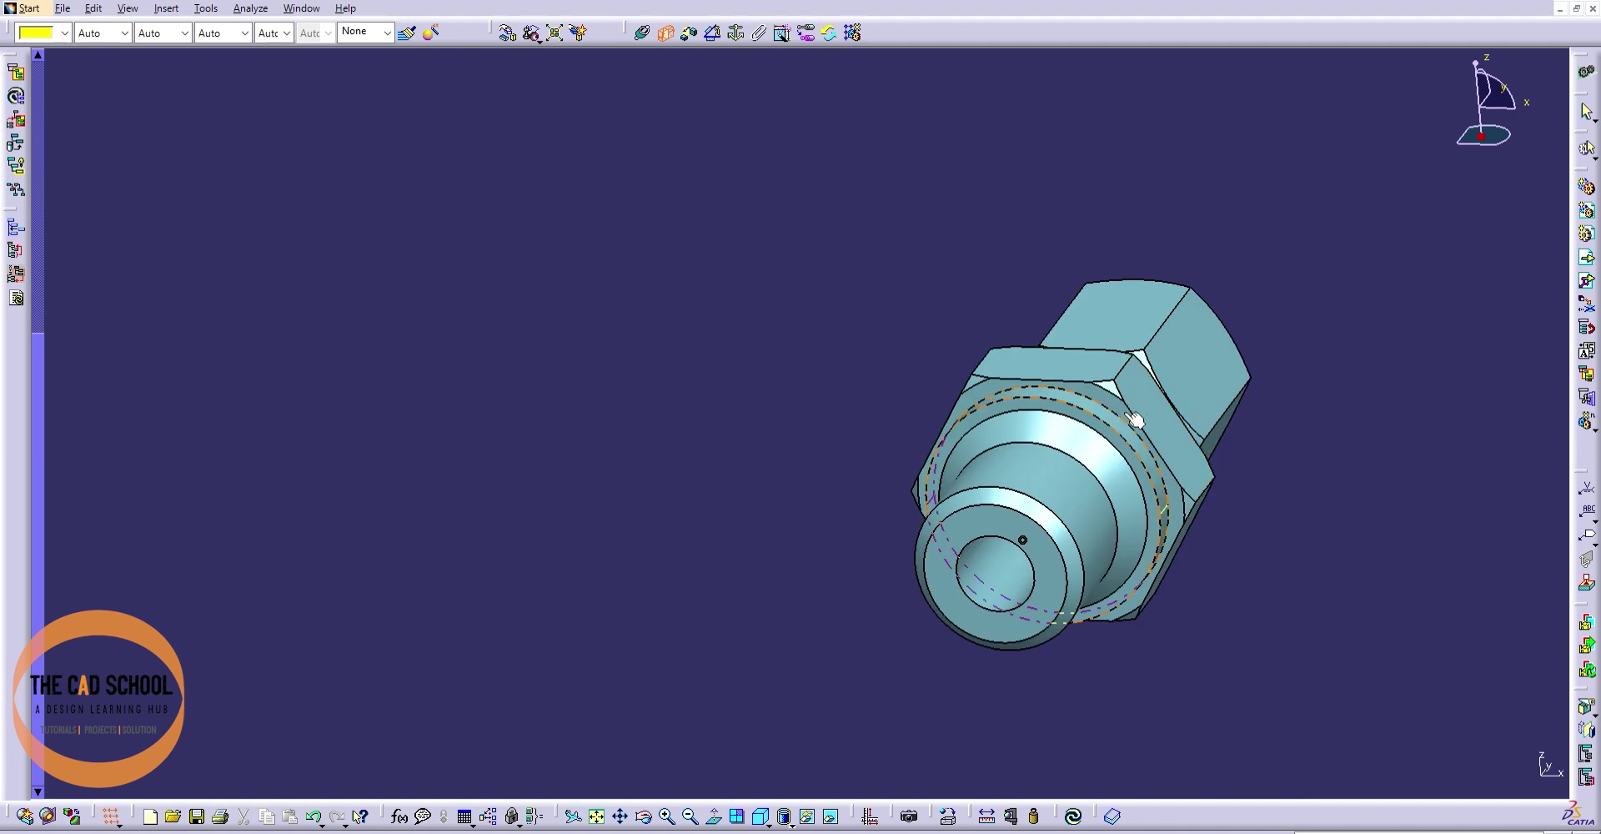
pyautogui.click(898, 607)
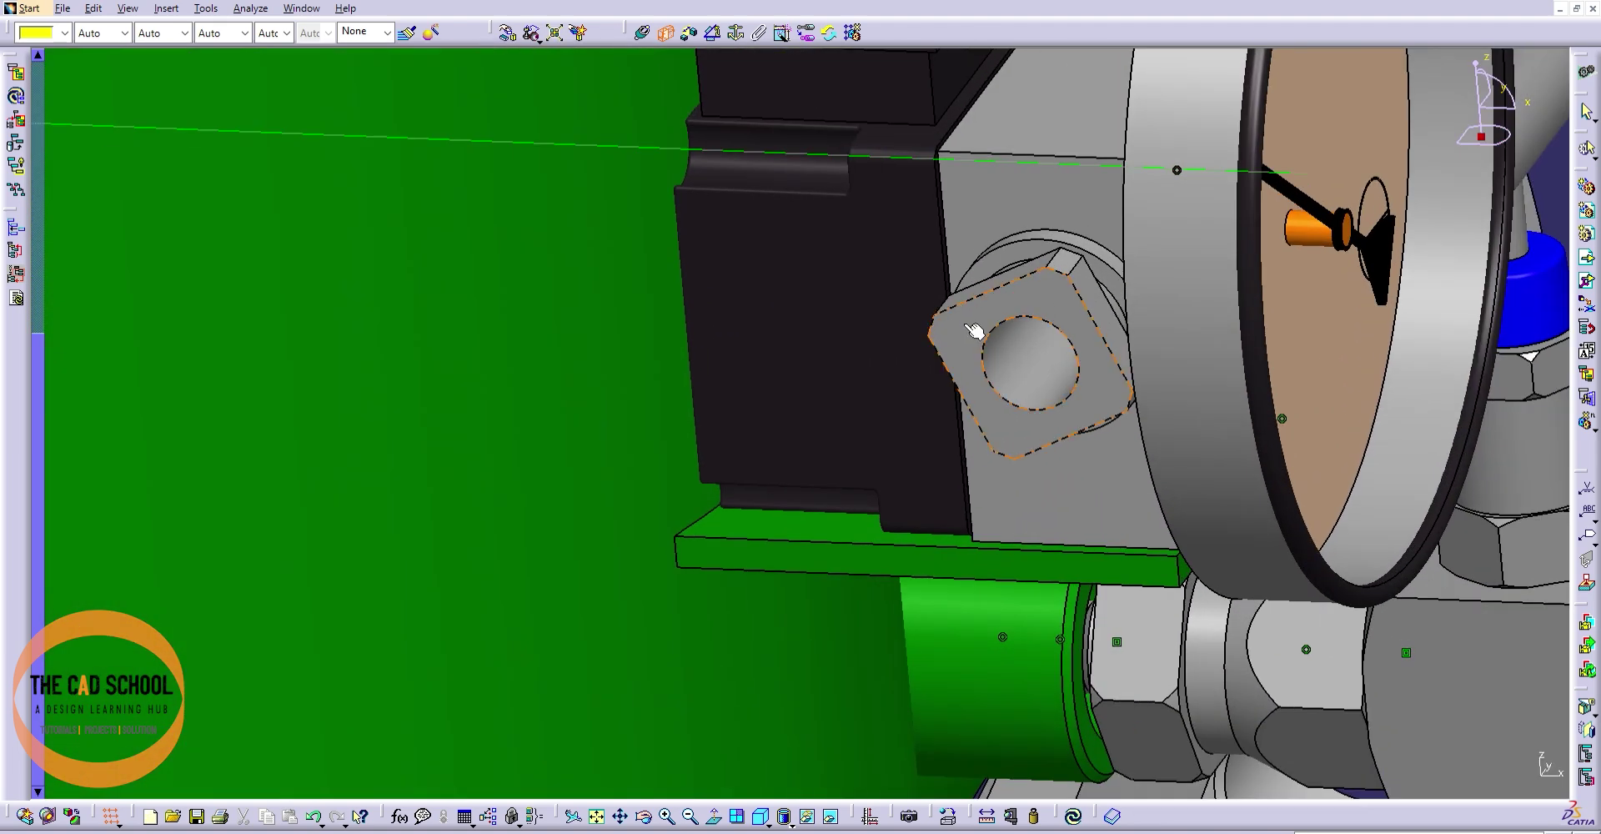
pyautogui.click(974, 331)
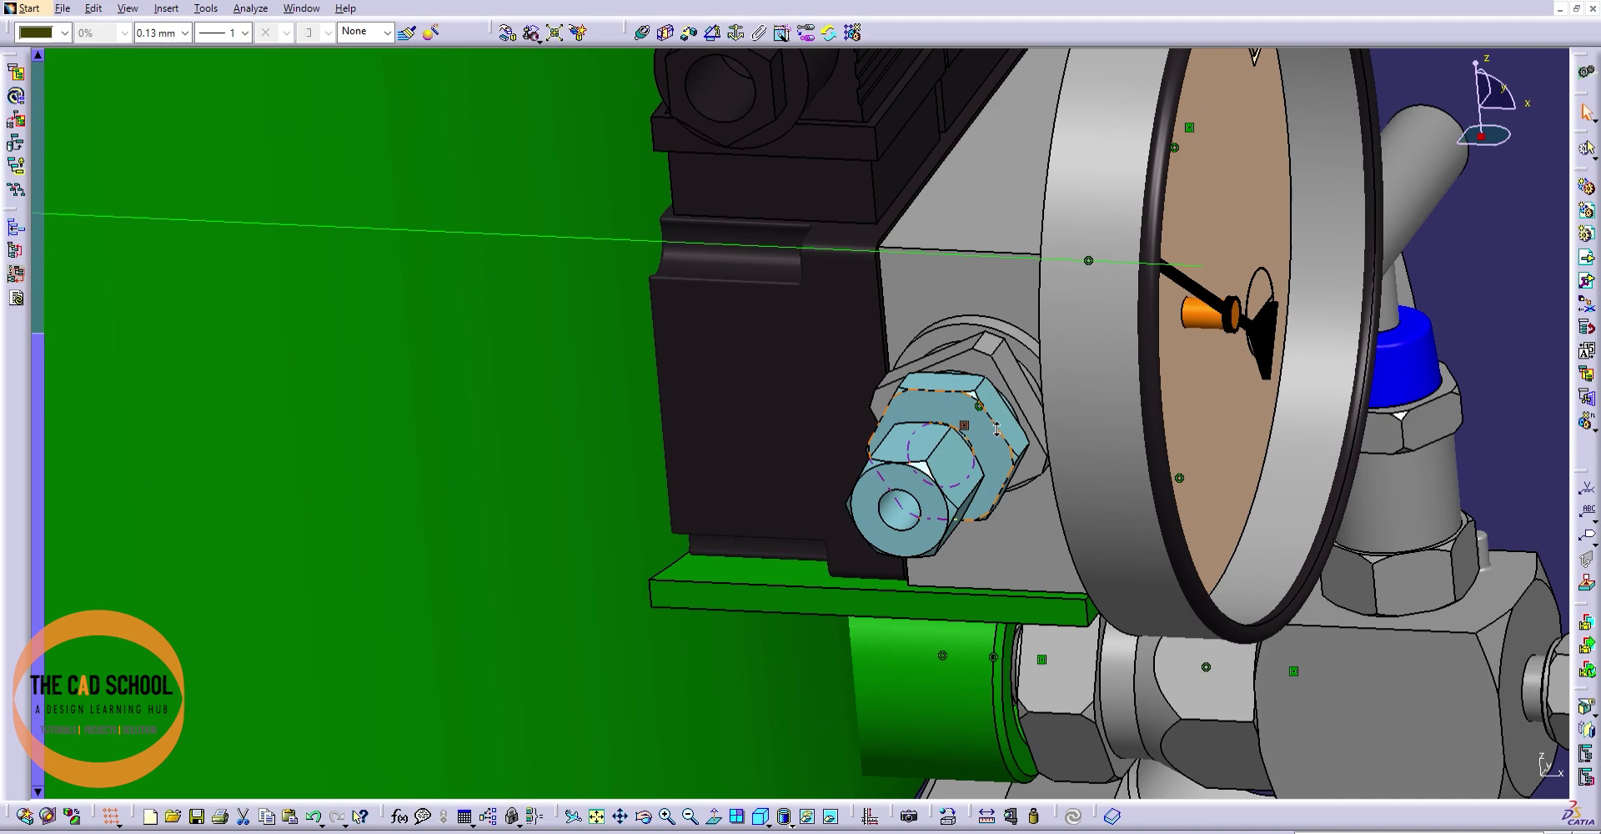
# - Orbit out to view the whole strainer assembly from a new angle
pyautogui.moveTo(996, 428)
pyautogui.mouseDown(button='middle')
pyautogui.moveTo(672, 561)
pyautogui.moveTo(708, 486)
pyautogui.moveTo(1079, 297)
pyautogui.mouseUp(button='middle')
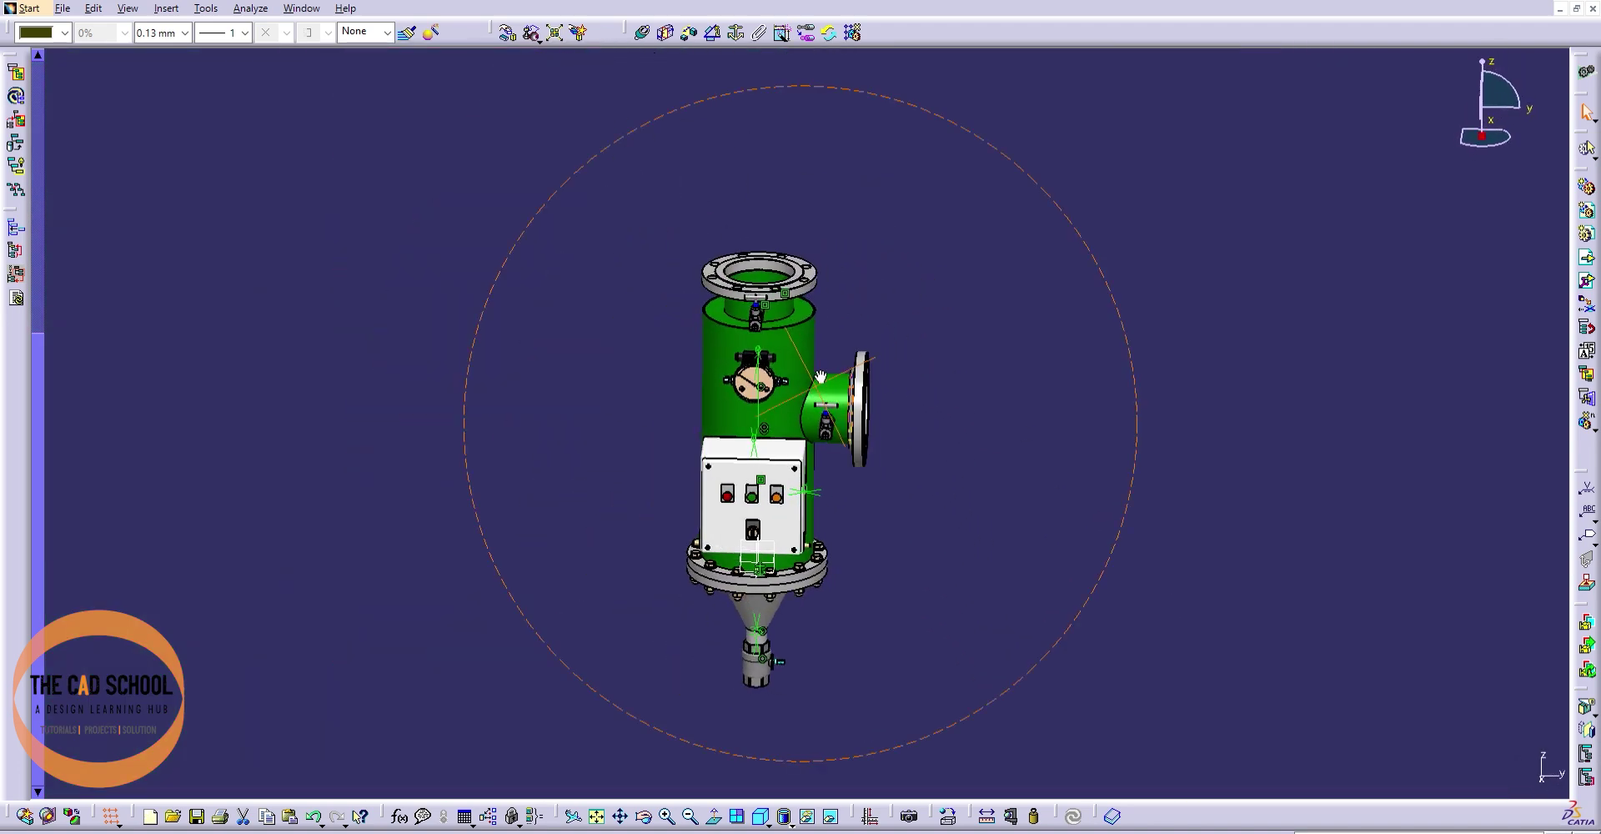
pyautogui.click(1079, 297)
pyautogui.moveTo(869, 493)
pyautogui.keyDown('ctrl'); pyautogui.mouseDown(button='middle')
pyautogui.moveTo(675, 492)
pyautogui.moveTo(1086, 390)
pyautogui.mouseUp(button='middle'); pyautogui.keyUp('ctrl')
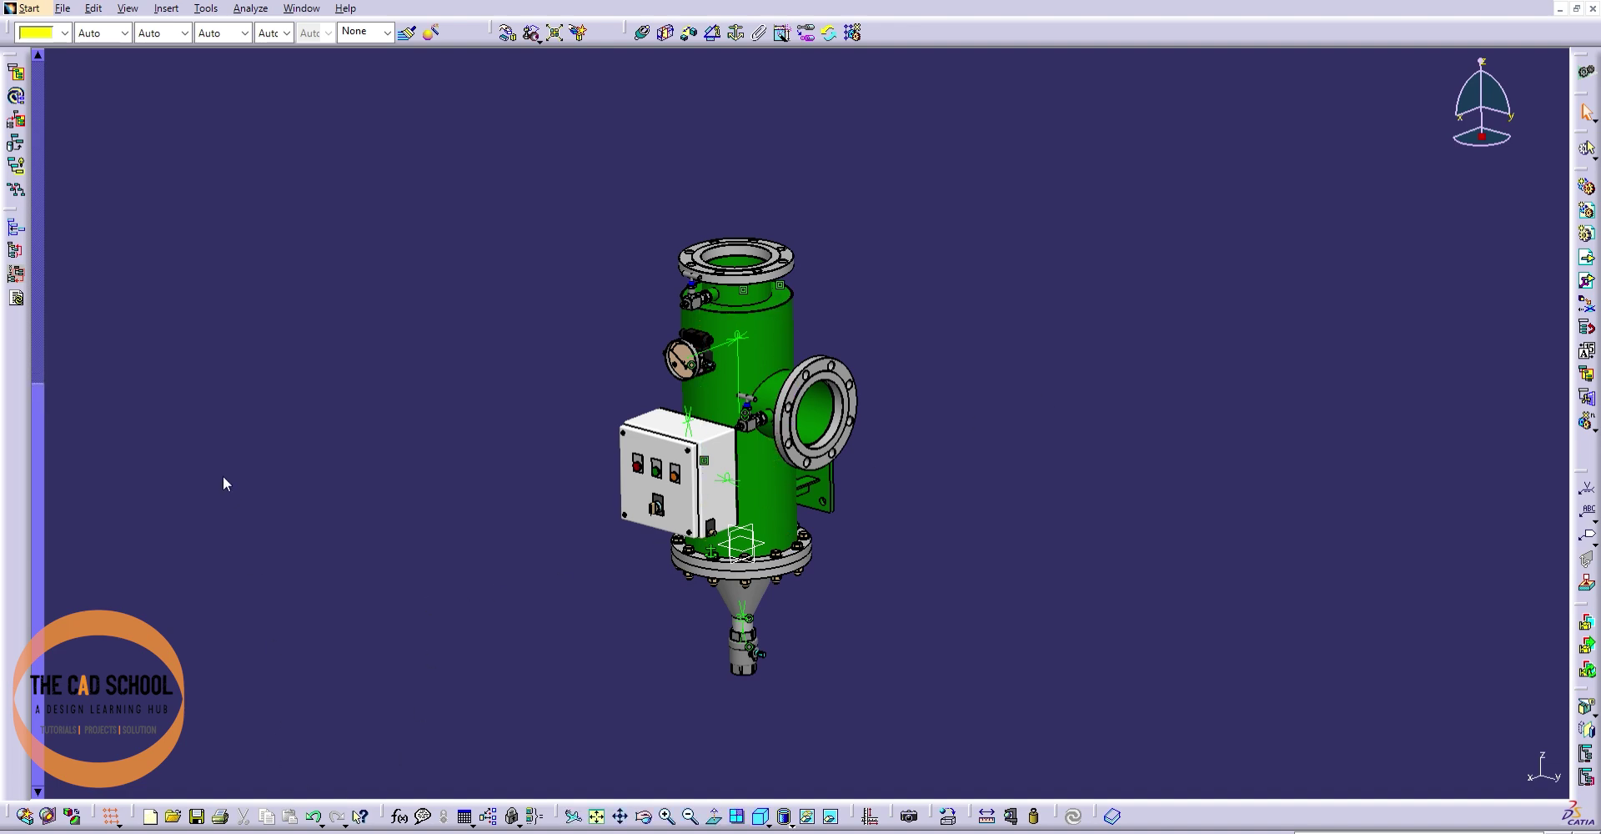
# - Show the specification tree with F3 and switch the assembly to an isometric view
pyautogui.press('F3')
pyautogui.click(94, 467)
pyautogui.click(135, 507)
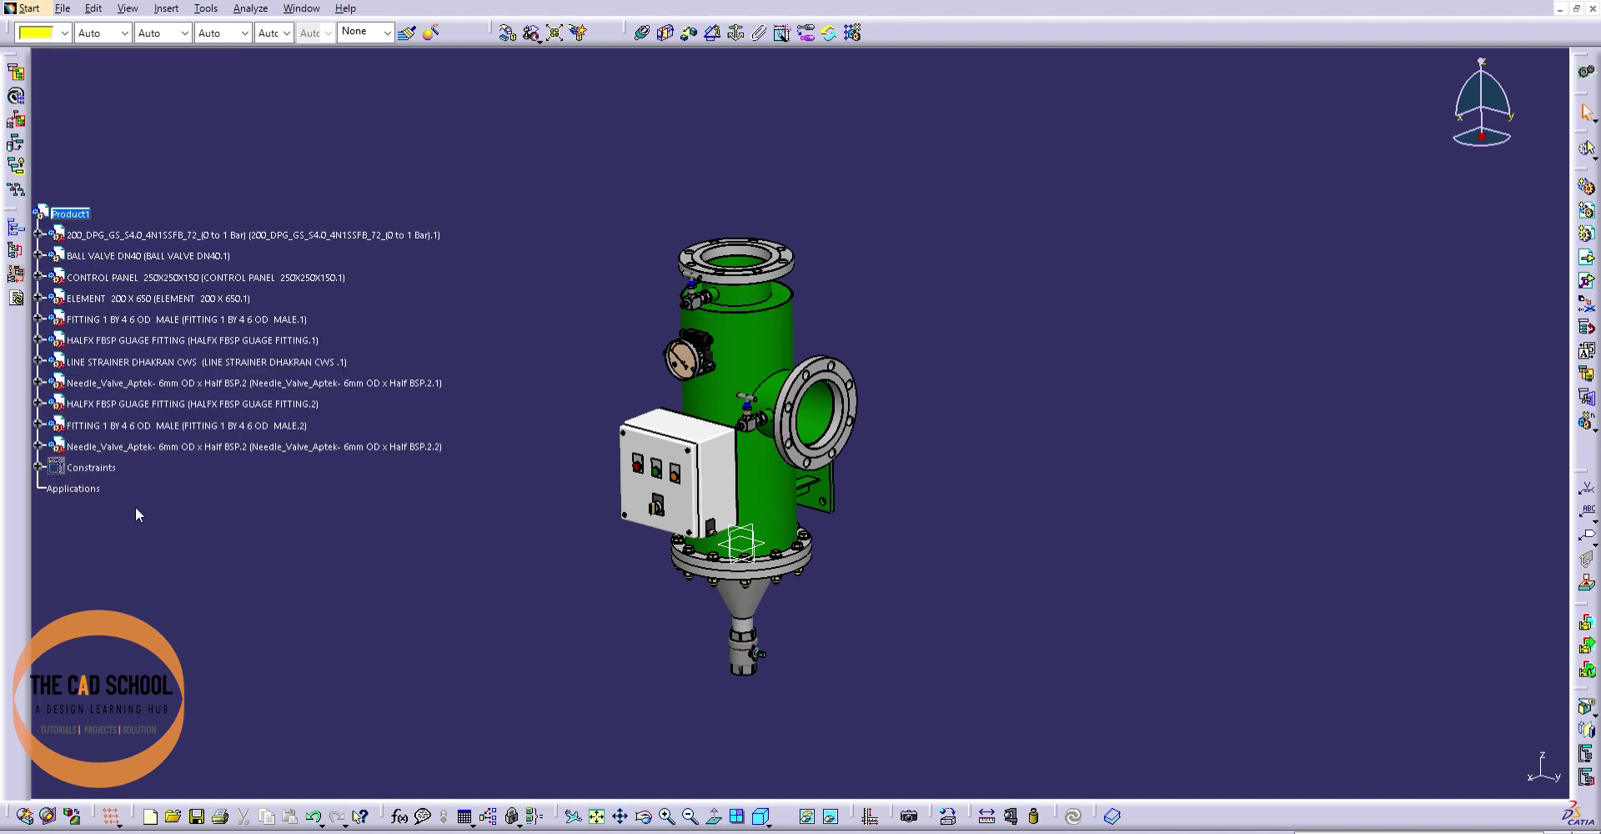
pyautogui.moveTo(643, 572)
pyautogui.keyDown('ctrl'); pyautogui.mouseDown(button='middle')
pyautogui.moveTo(920, 576)
pyautogui.moveTo(667, 592)
pyautogui.mouseUp(button='middle'); pyautogui.keyUp('ctrl')
pyautogui.click(737, 815)
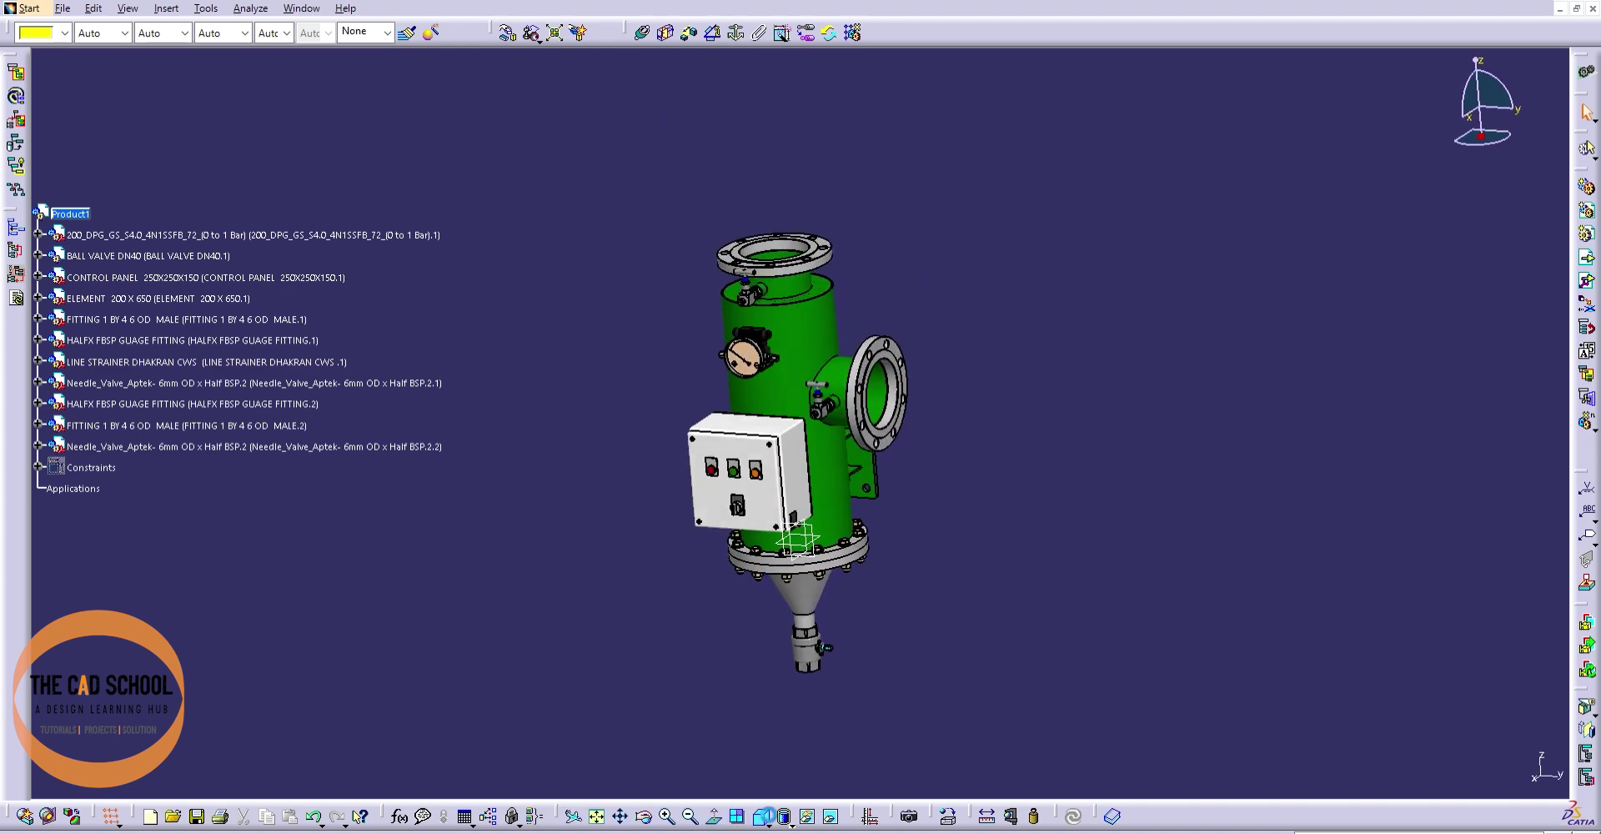
pyautogui.moveTo(638, 471)
pyautogui.mouseDown(button='middle')
pyautogui.moveTo(726, 408)
pyautogui.moveTo(732, 429)
pyautogui.mouseUp(button='middle')
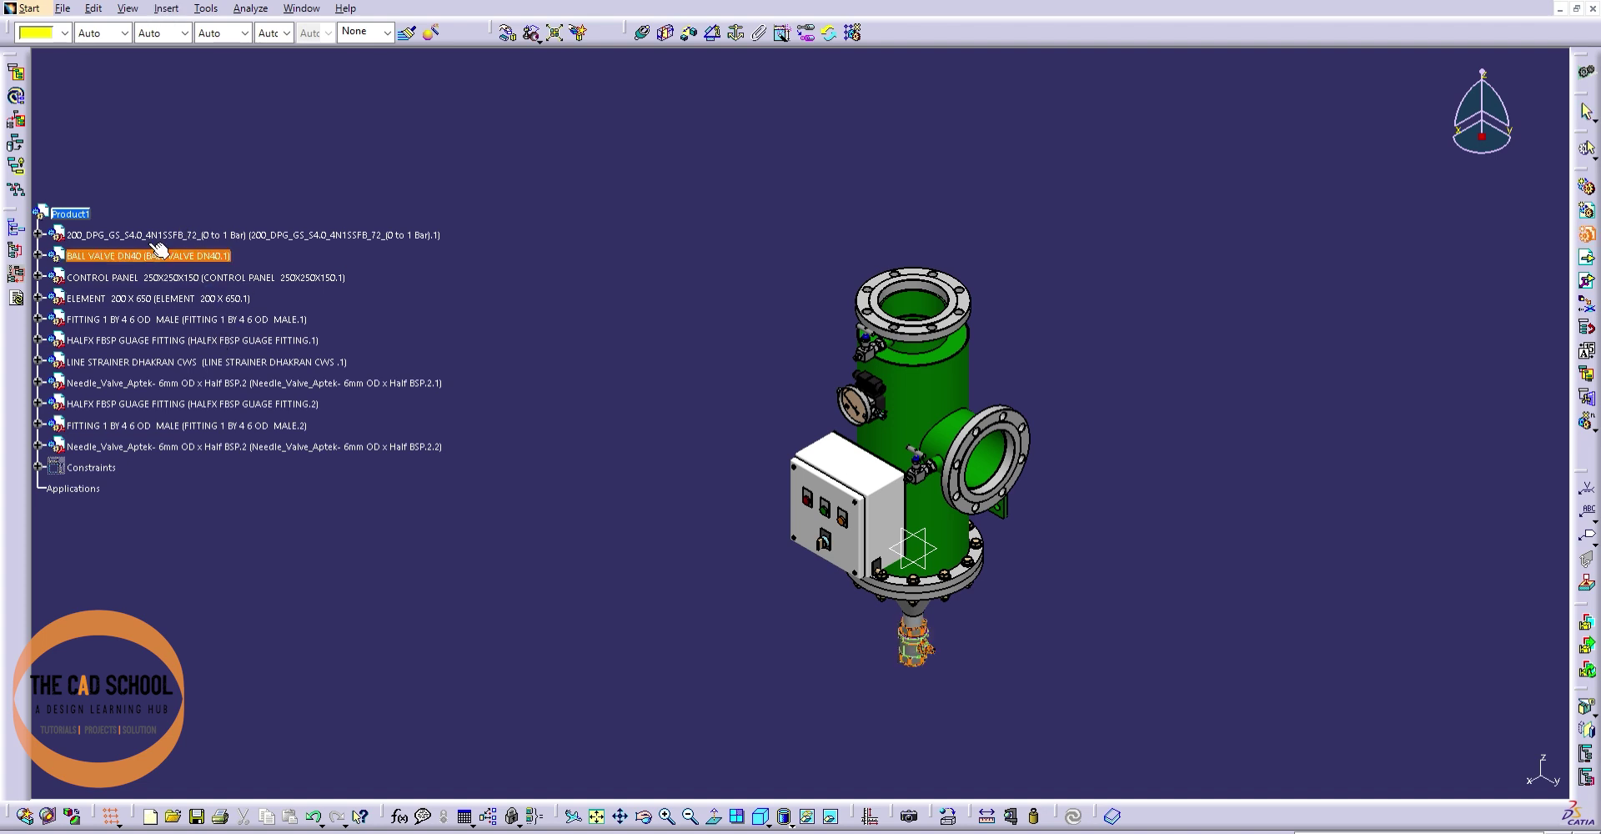
# - Insert a new part into Product1 and select it for renaming to 6 OD TUBING
pyautogui.click(70, 213)
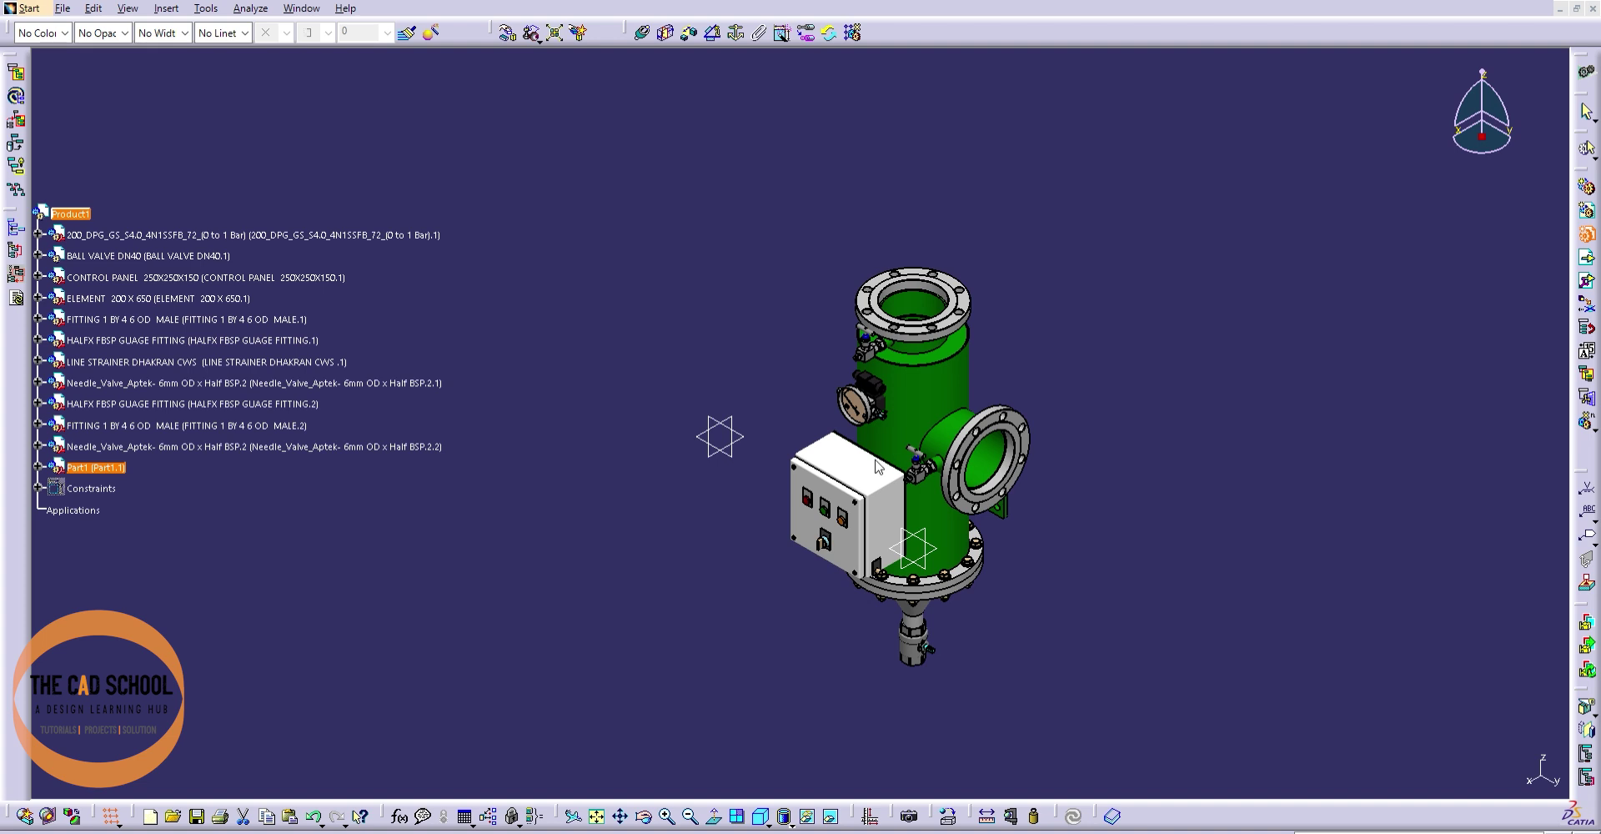
pyautogui.click(38, 536)
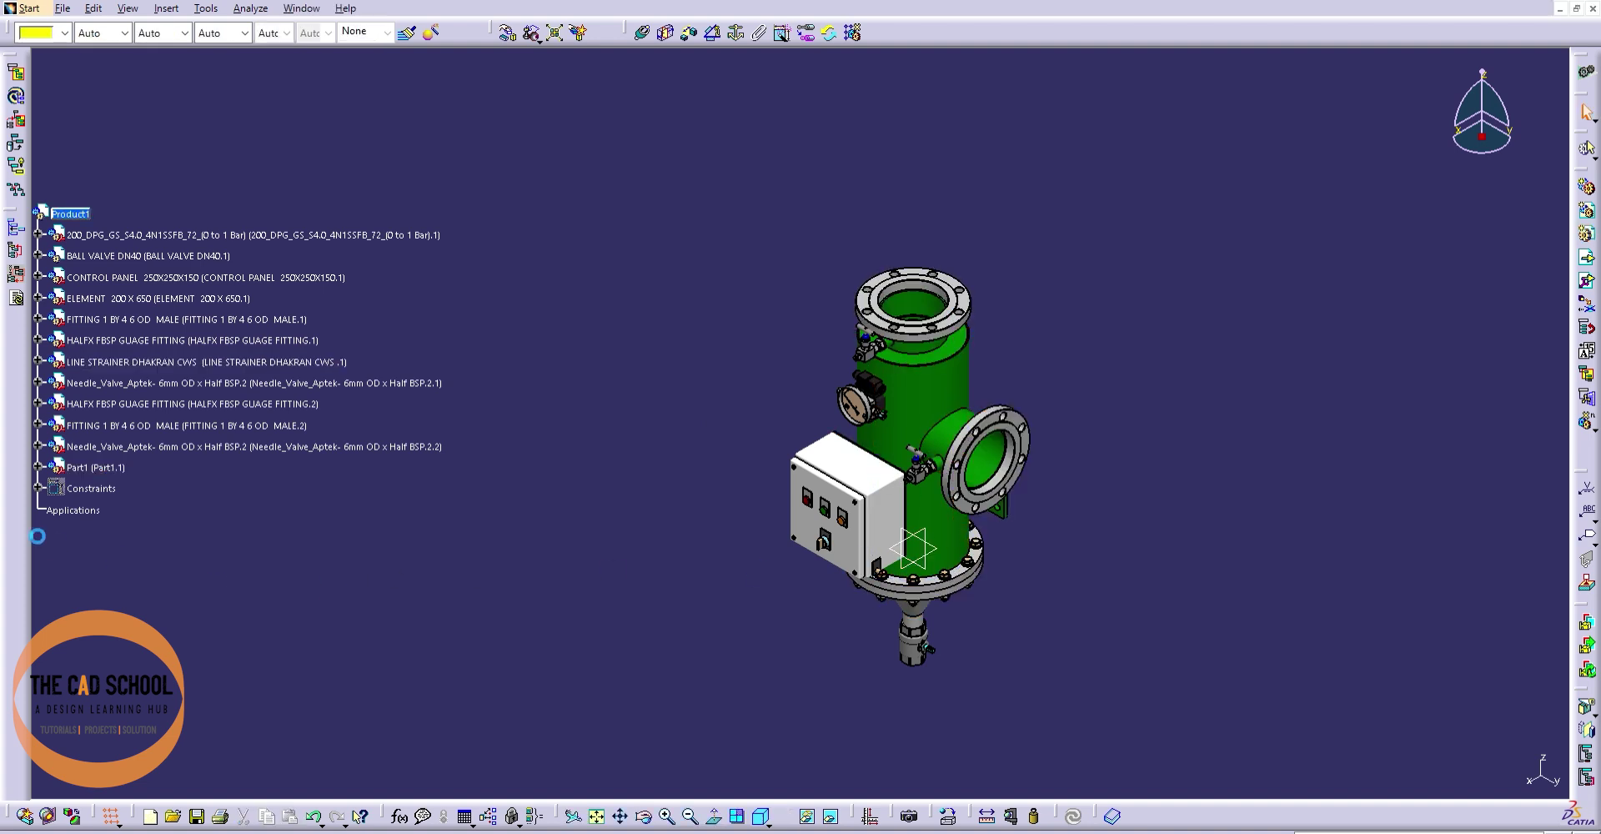
pyautogui.click(105, 464)
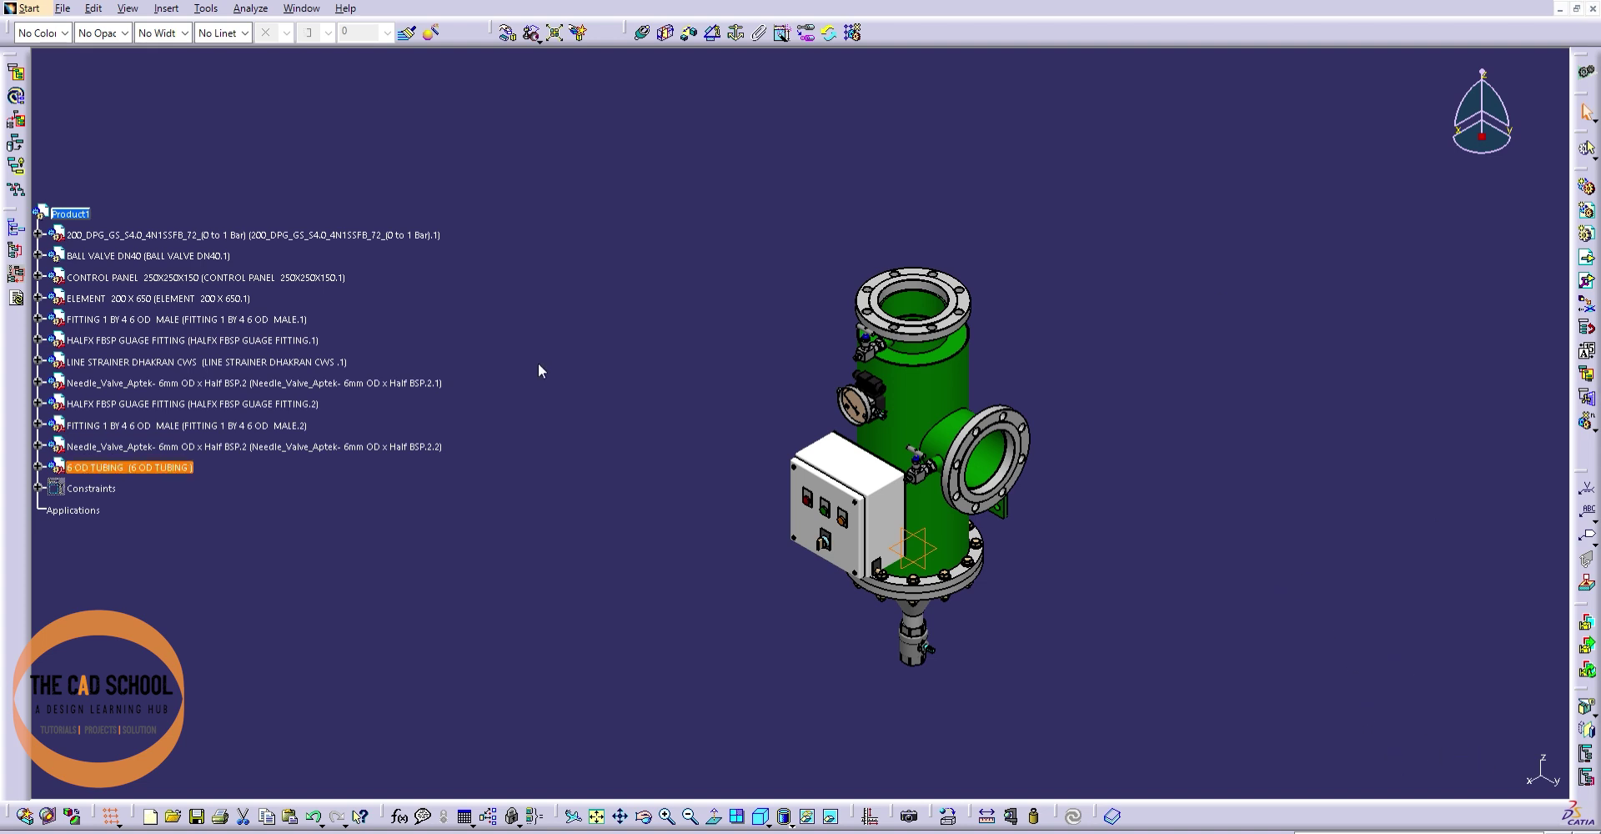
# - Expand 6 OD TUBING to show its xy, yz, zx planes and PartBody, then zoom onto the gauge and valves
pyautogui.click(38, 464)
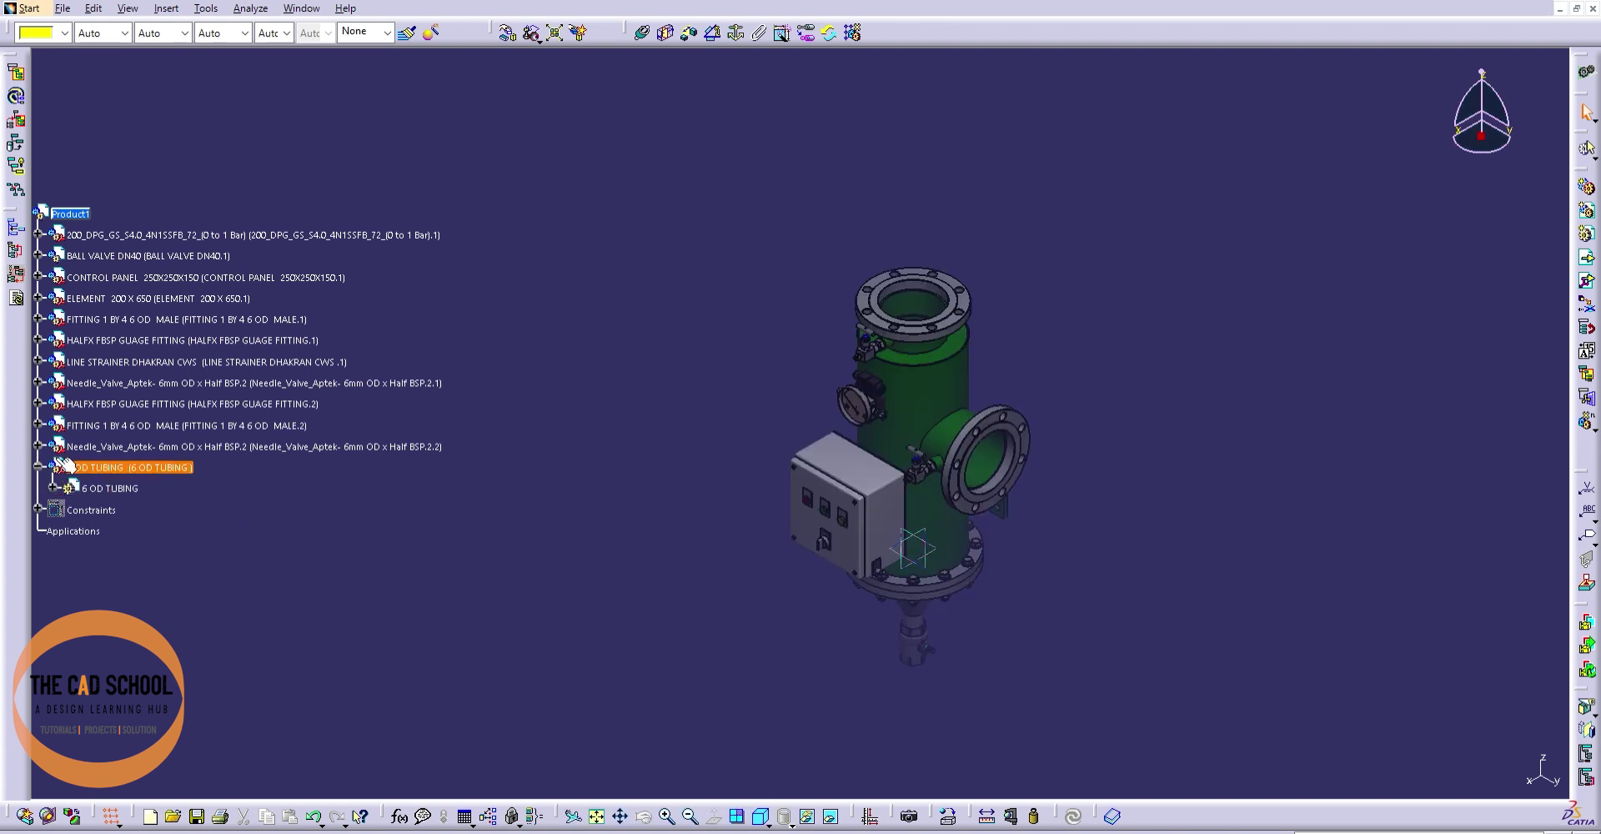
pyautogui.click(51, 485)
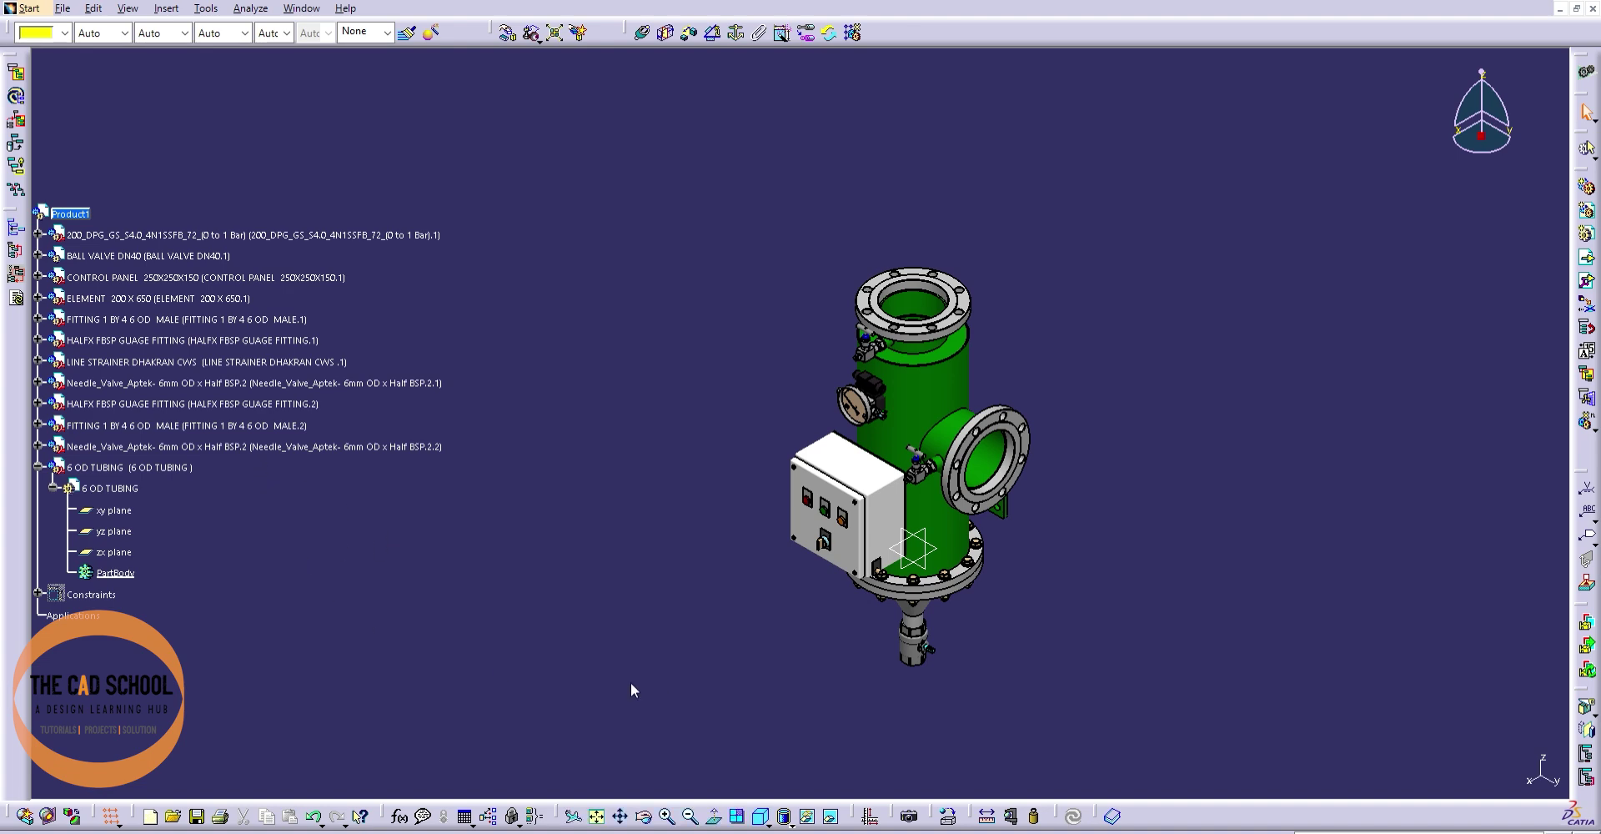
pyautogui.moveTo(631, 685); pyautogui.dragTo(1187, 388, button='middle')
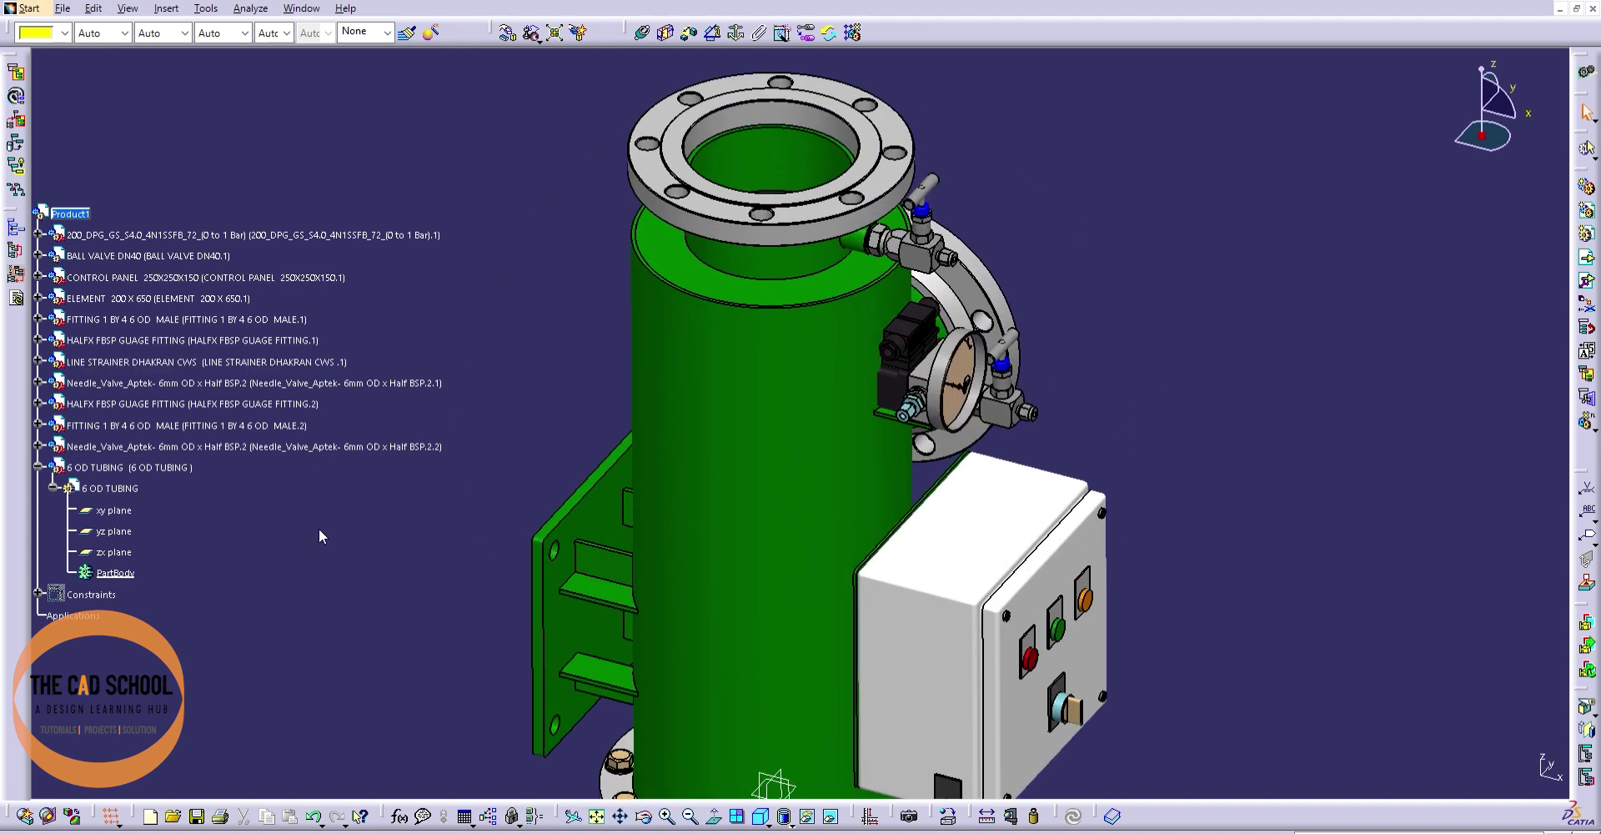
pyautogui.moveTo(817, 576); pyautogui.dragTo(1190, 482, button='middle')
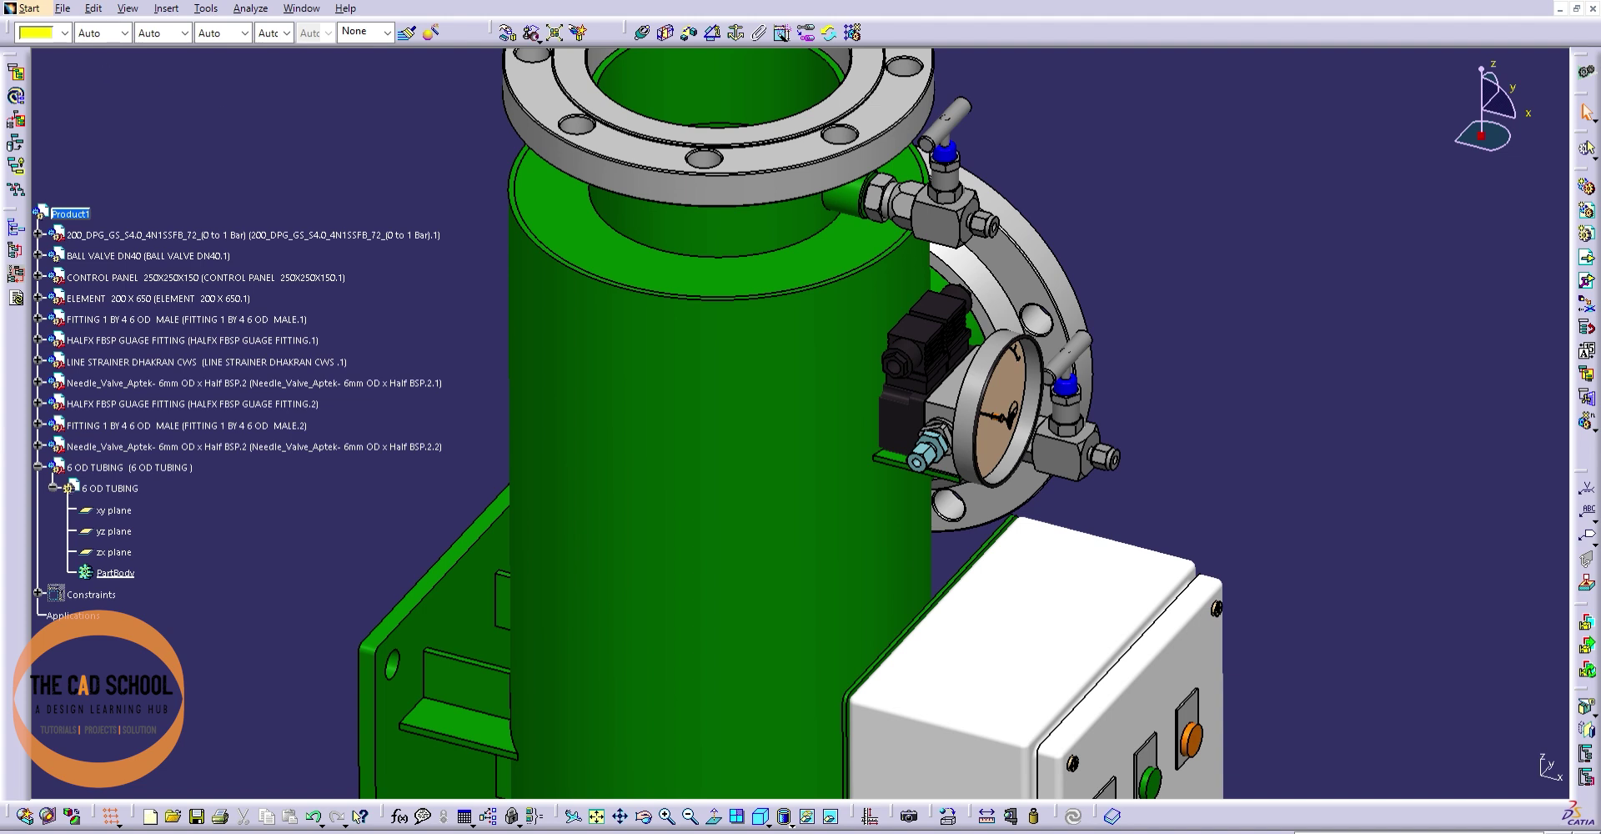
pyautogui.press('alt')
pyautogui.press('Escape')
# - Activate the 6 OD TUBING PartBody for editing and turn the strainer to face the front
pyautogui.doubleClick(125, 574)
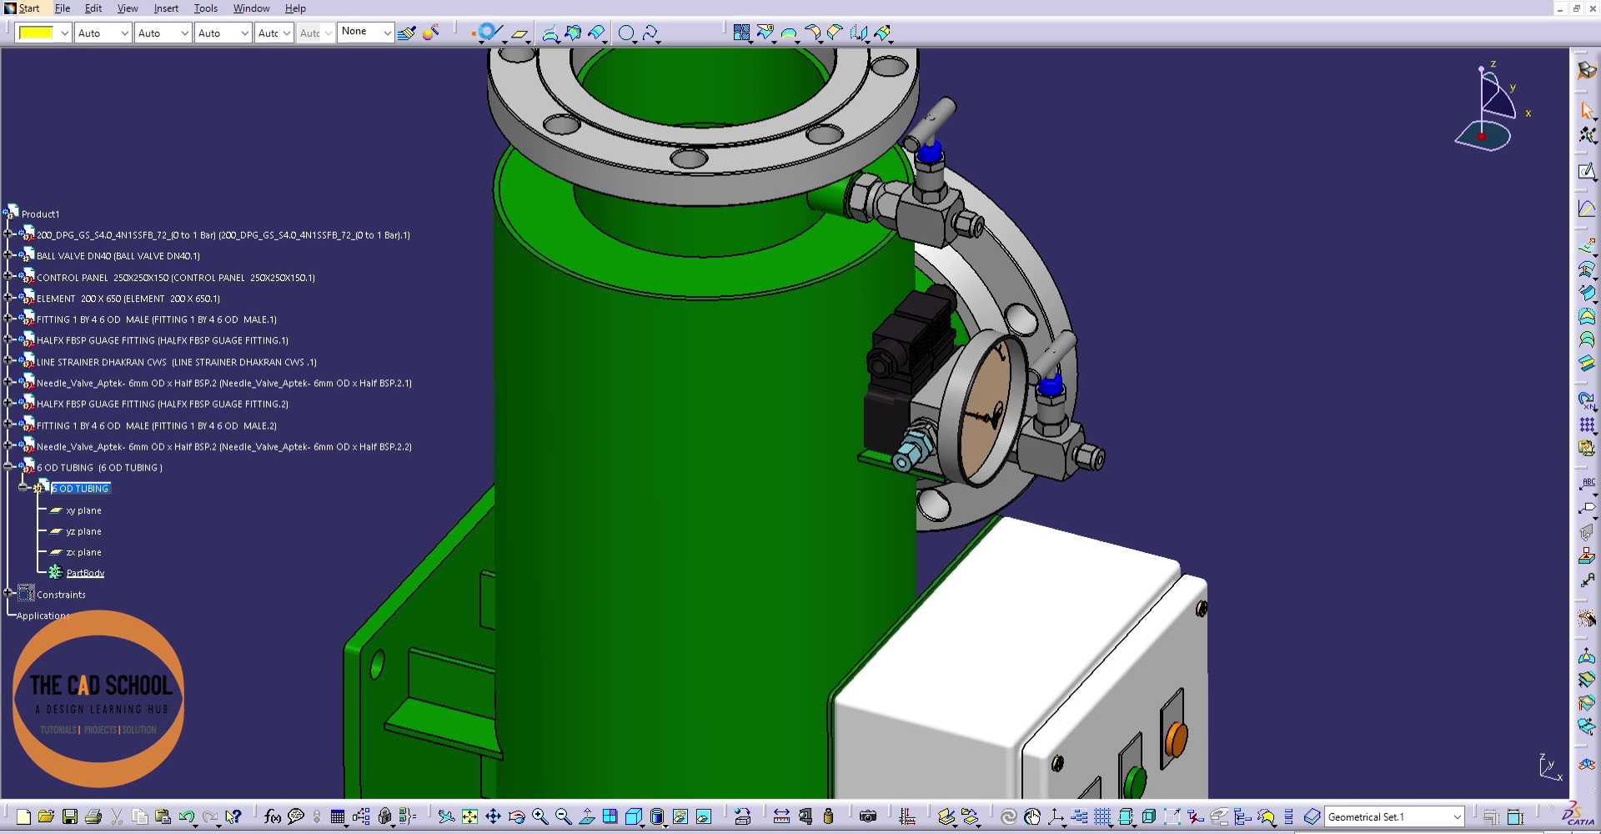
pyautogui.moveTo(897, 504)
pyautogui.mouseDown(button='middle')
pyautogui.moveTo(788, 468)
pyautogui.moveTo(787, 442)
pyautogui.mouseUp(button='middle')
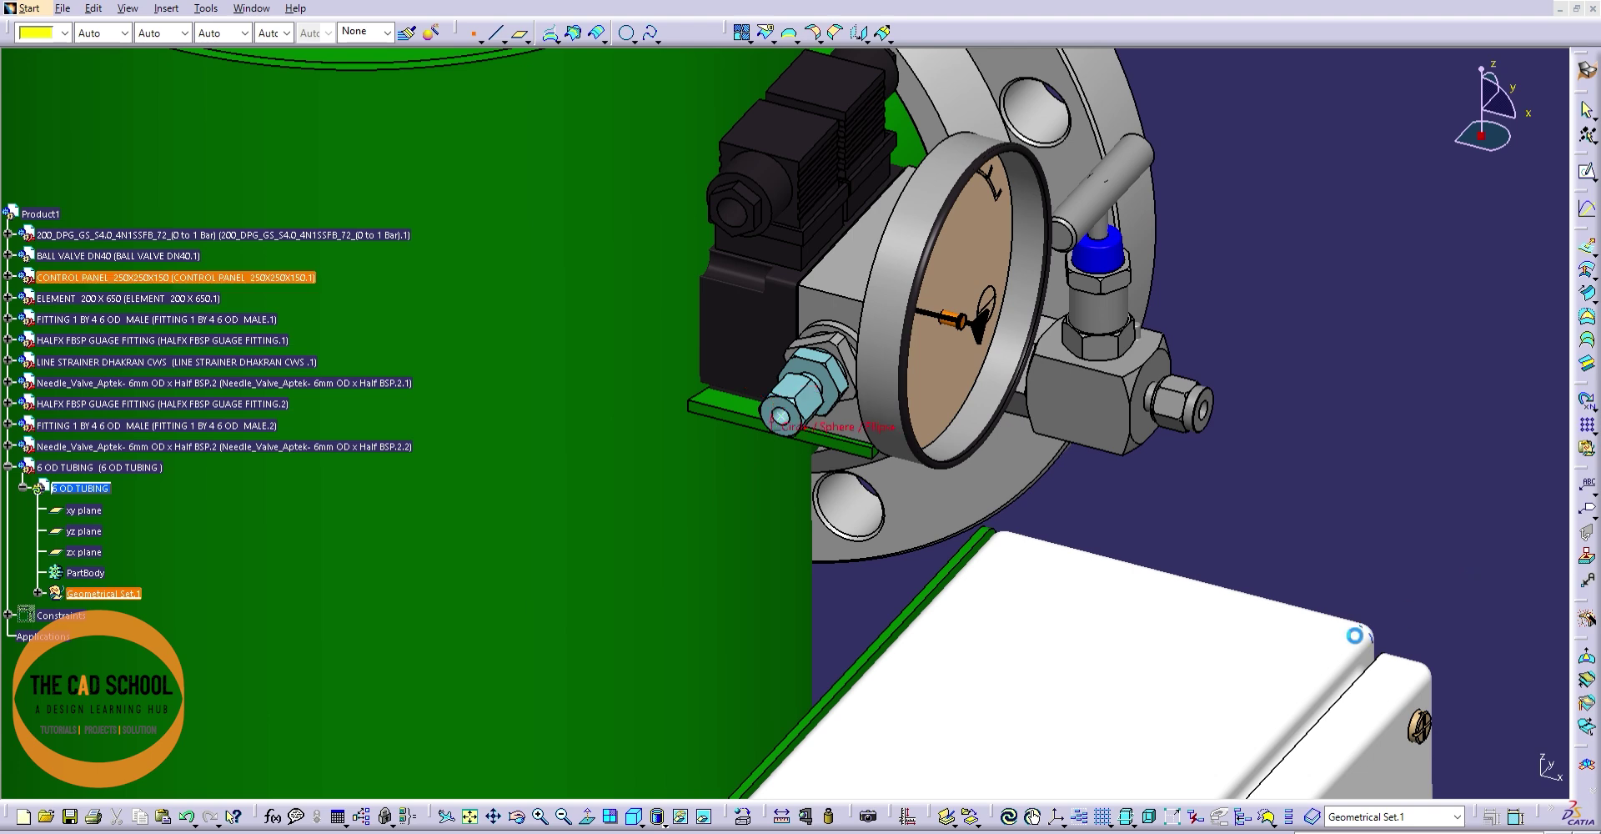
pyautogui.moveTo(1328, 444)
pyautogui.keyDown('ctrl'); pyautogui.mouseDown(button='middle')
pyautogui.moveTo(988, 389)
pyautogui.moveTo(1236, 587)
pyautogui.mouseUp(button='middle'); pyautogui.keyUp('ctrl')
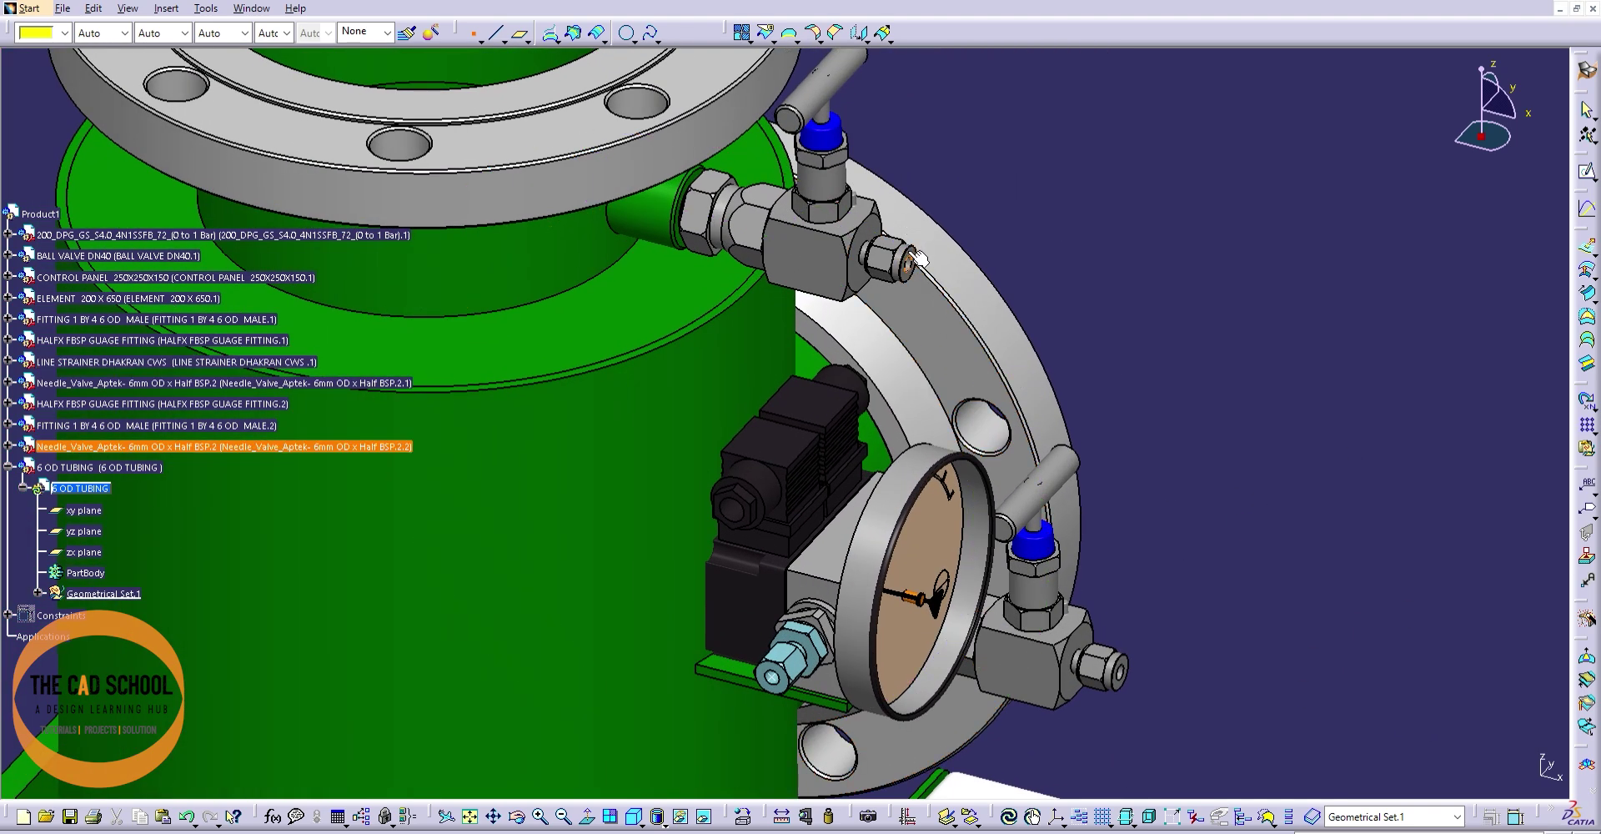
pyautogui.moveTo(1079, 429)
pyautogui.mouseDown(button='middle')
pyautogui.moveTo(748, 489)
pyautogui.moveTo(832, 369)
pyautogui.mouseUp(button='middle')
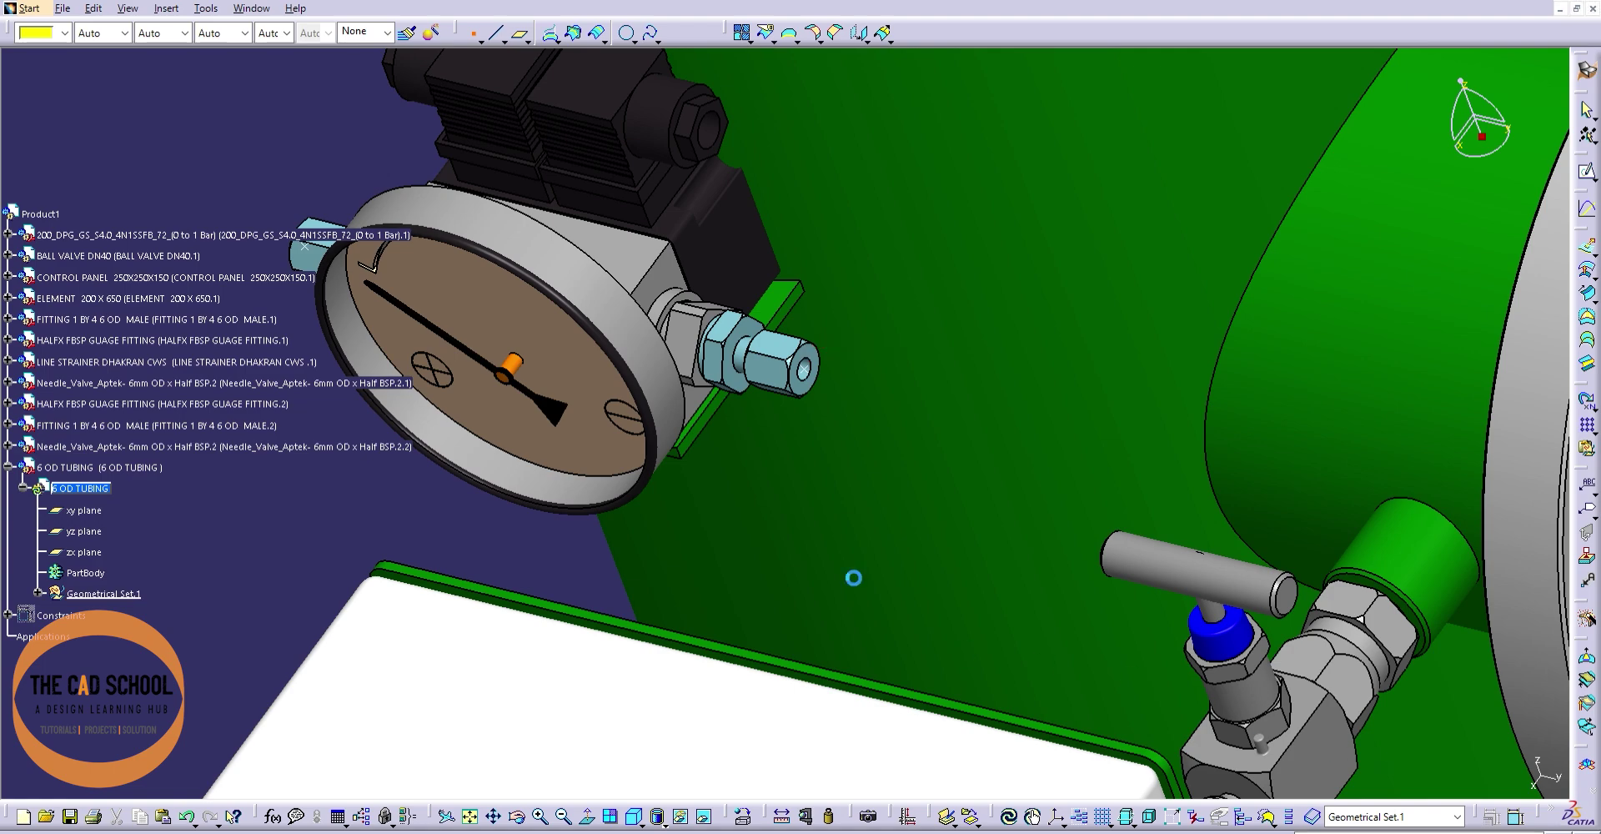
pyautogui.moveTo(854, 575); pyautogui.dragTo(1094, 700, button='middle')
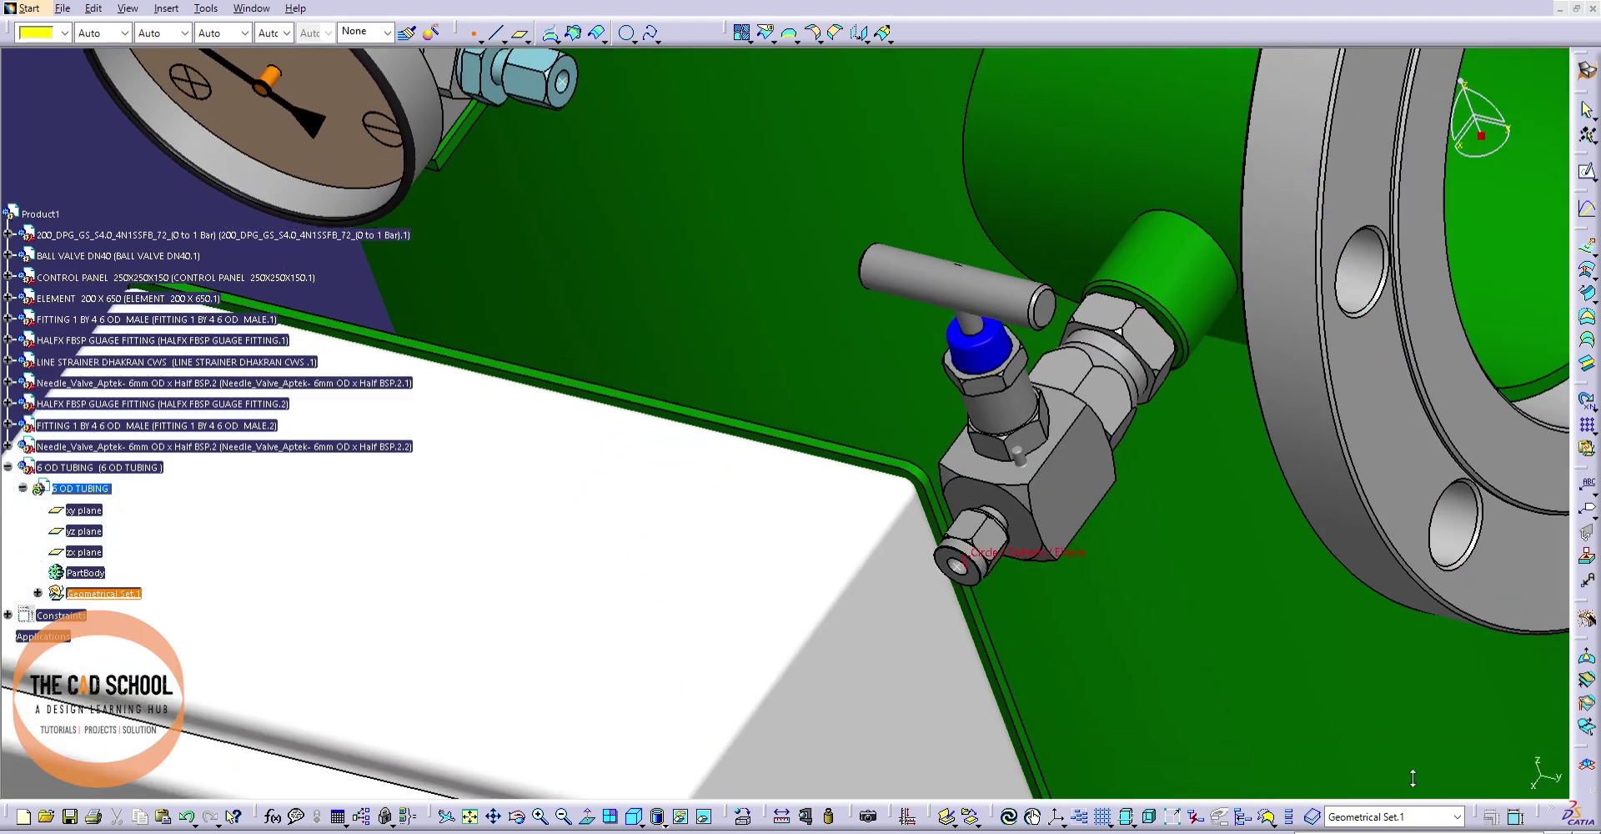
pyautogui.keyDown('ctrl'); pyautogui.moveTo(1143, 523); pyautogui.dragTo(1269, 469, button='middle'); pyautogui.keyUp('ctrl')
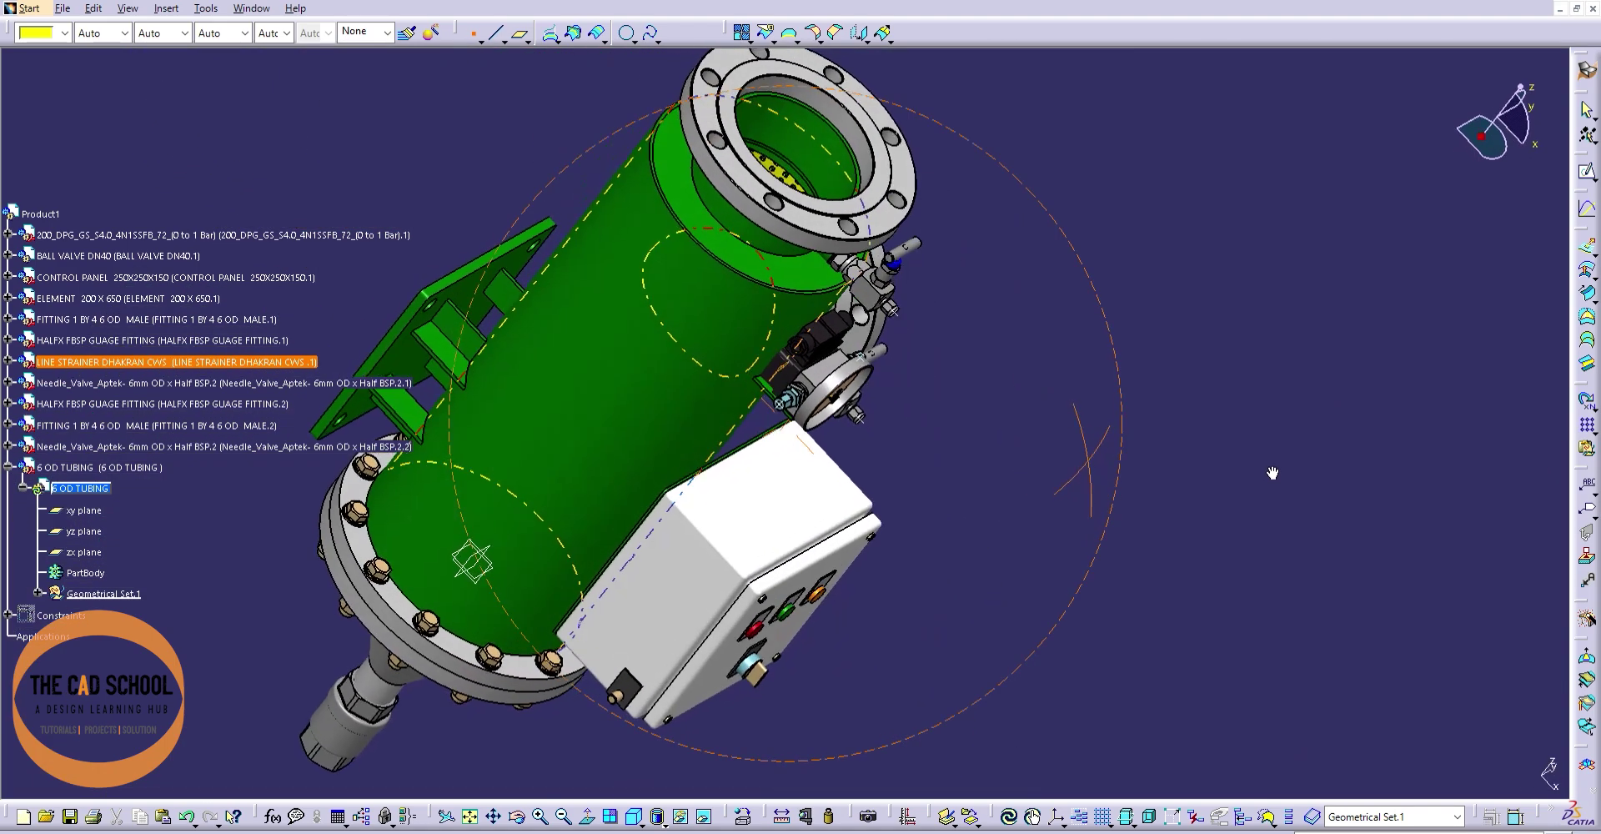
pyautogui.moveTo(922, 477); pyautogui.dragTo(1092, 314, button='middle')
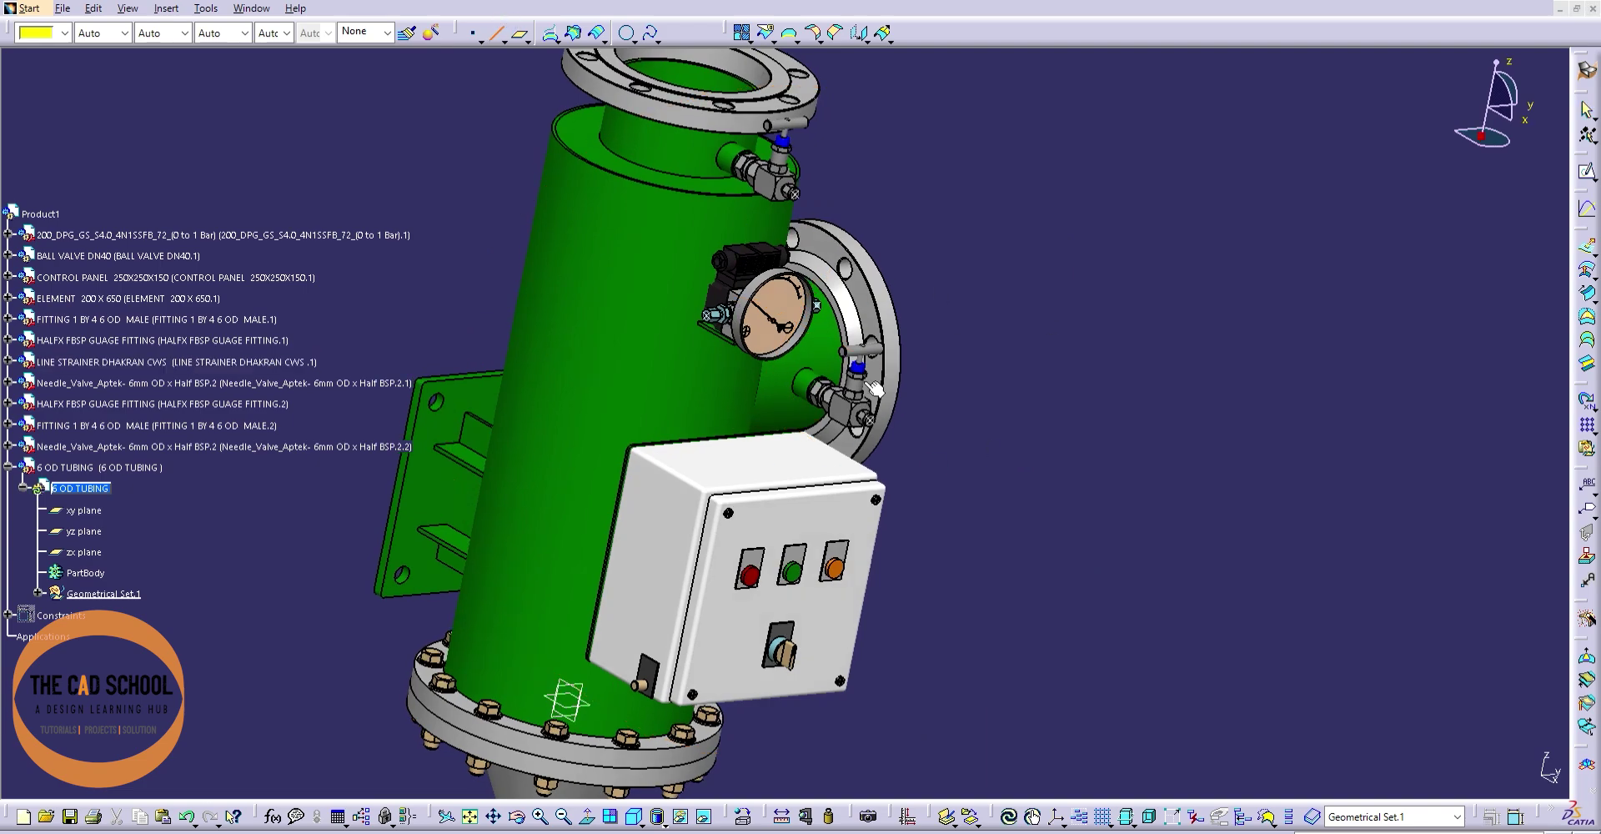
pyautogui.moveTo(872, 385)
pyautogui.mouseDown(button='middle')
pyautogui.moveTo(598, 389)
pyautogui.moveTo(831, 441)
pyautogui.moveTo(867, 387)
pyautogui.mouseUp(button='middle')
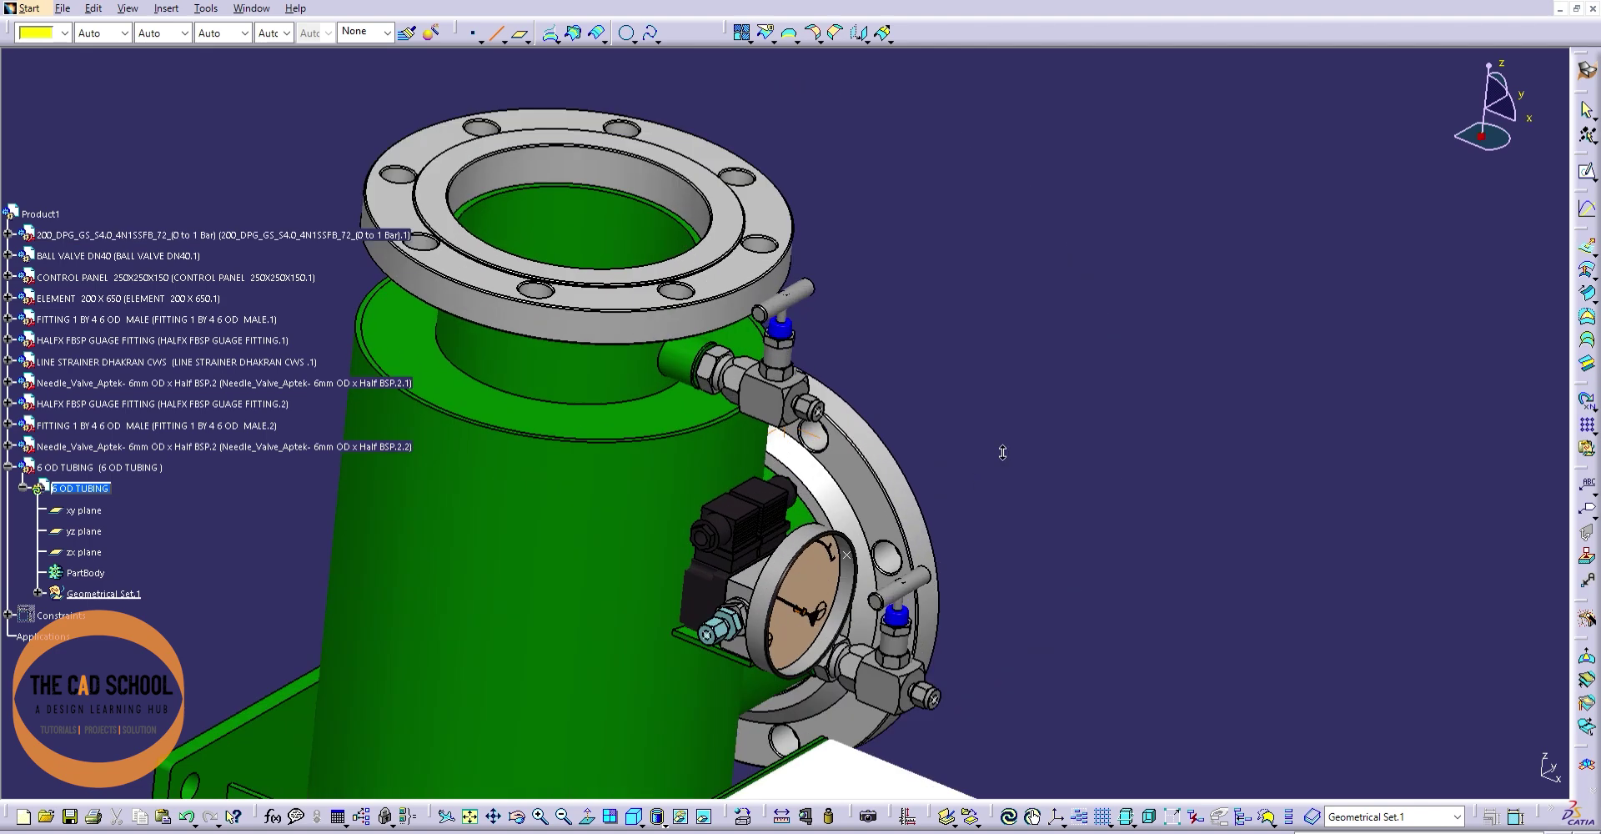
# - Place a point at the first fitting's end and start a lead-out line from its hole
pyautogui.click(854, 392)
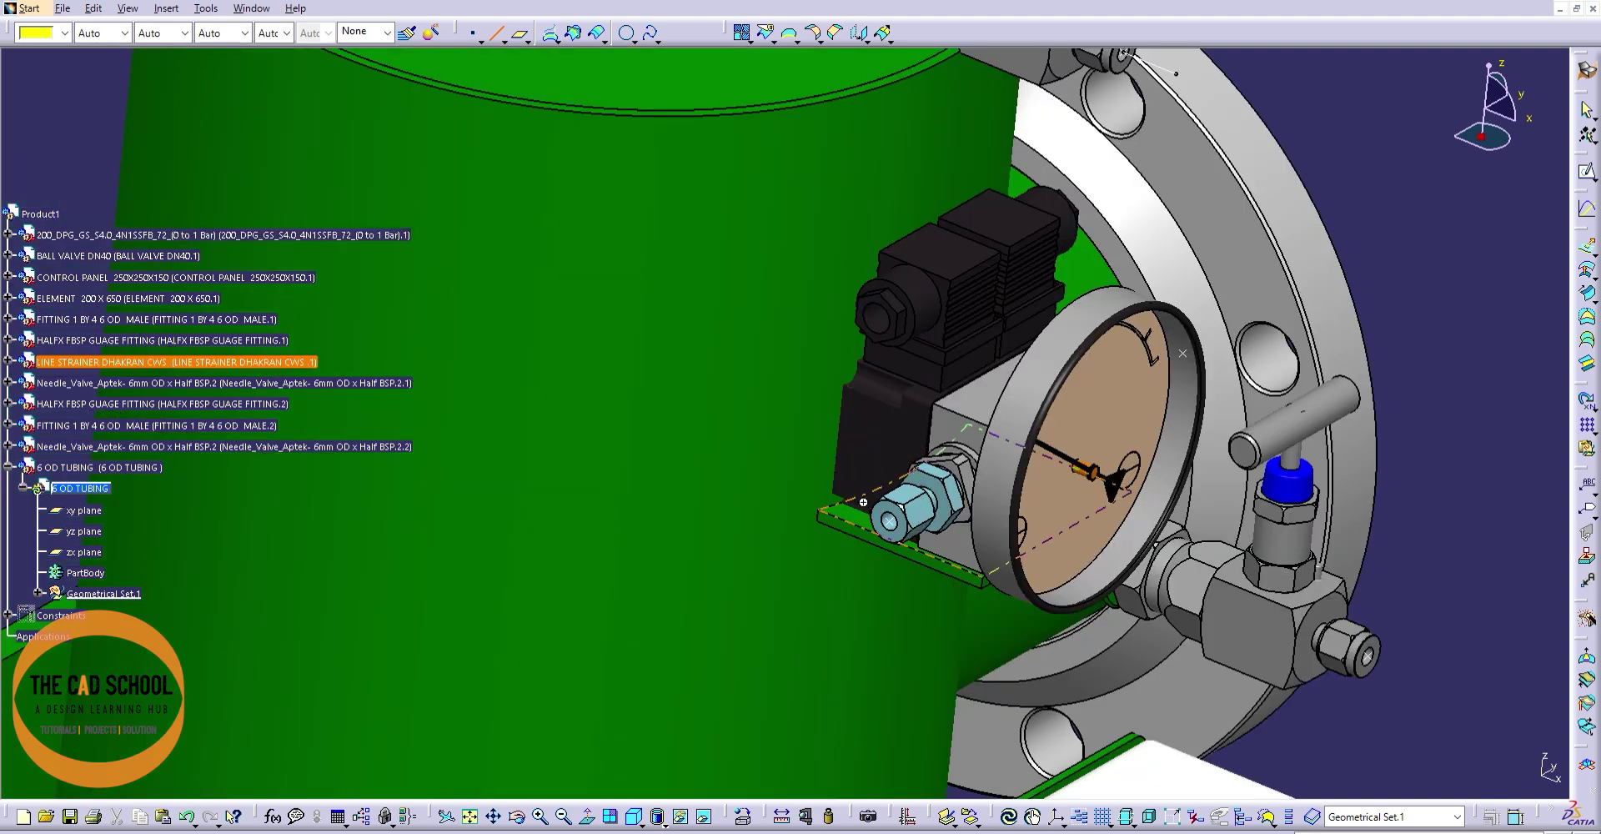
pyautogui.scroll(3, 863, 502)
pyautogui.scroll(2, 863, 502)
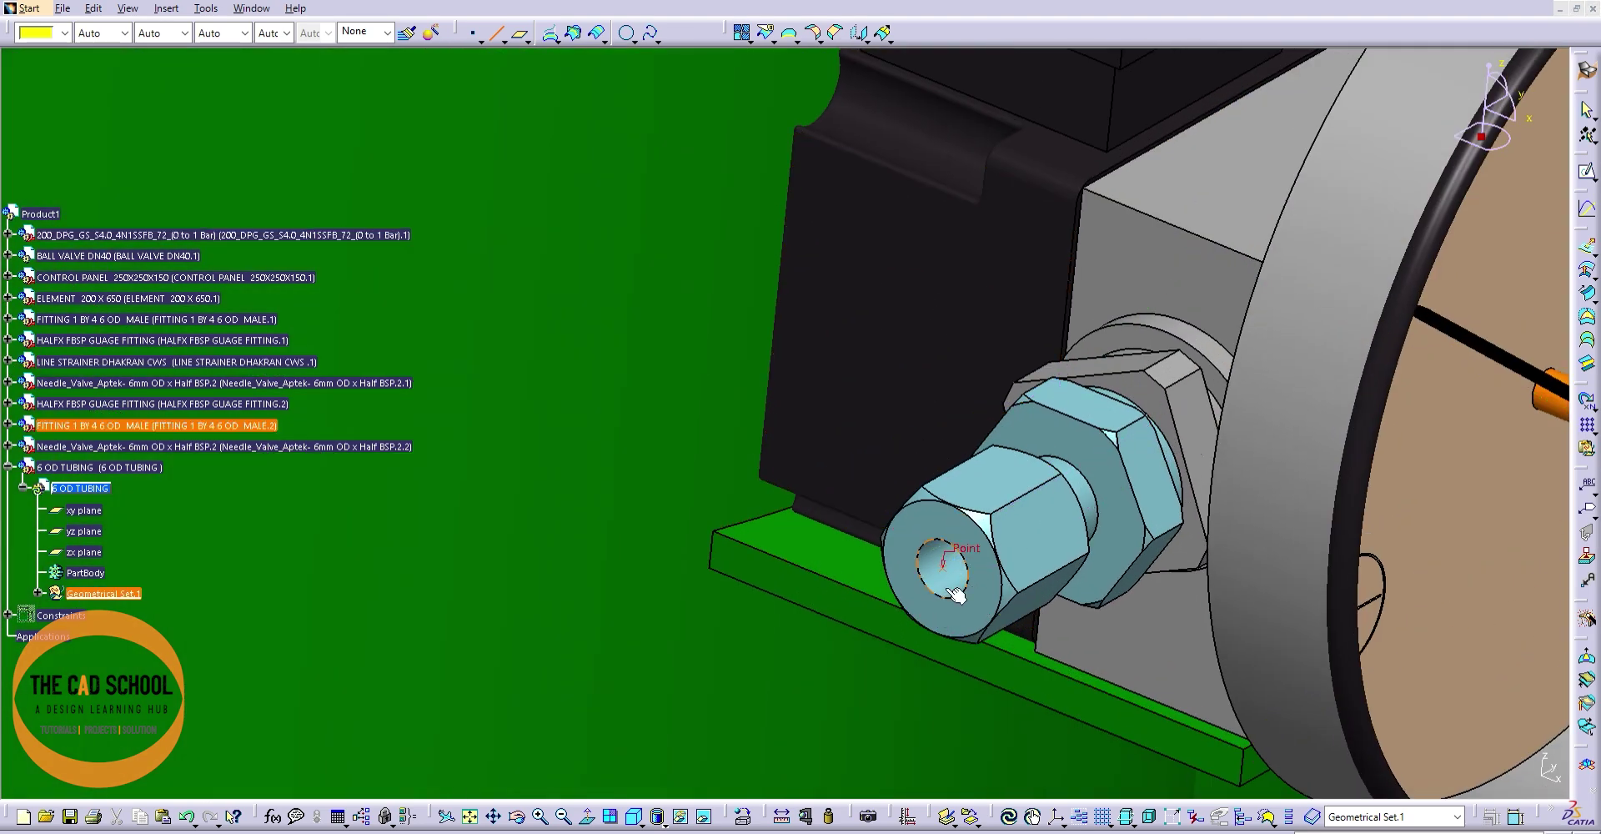
pyautogui.click(955, 594)
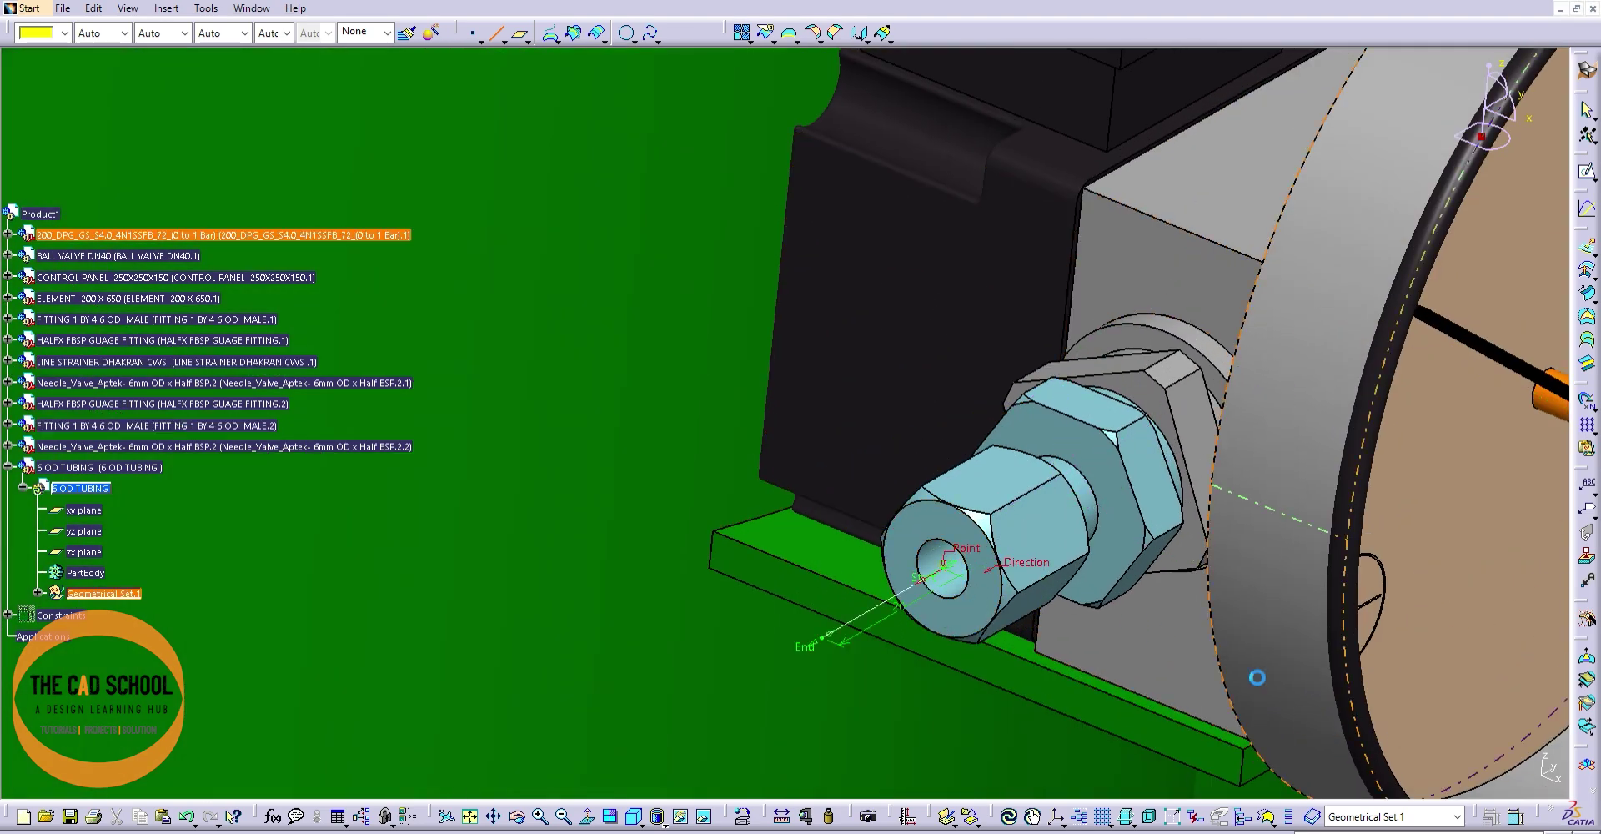
pyautogui.scroll(-3, 1257, 677)
# - Start lead-out lines from the gauge fitting's end and the needle valve's outlet
pyautogui.moveTo(1257, 677); pyautogui.dragTo(626, 425, button='middle')
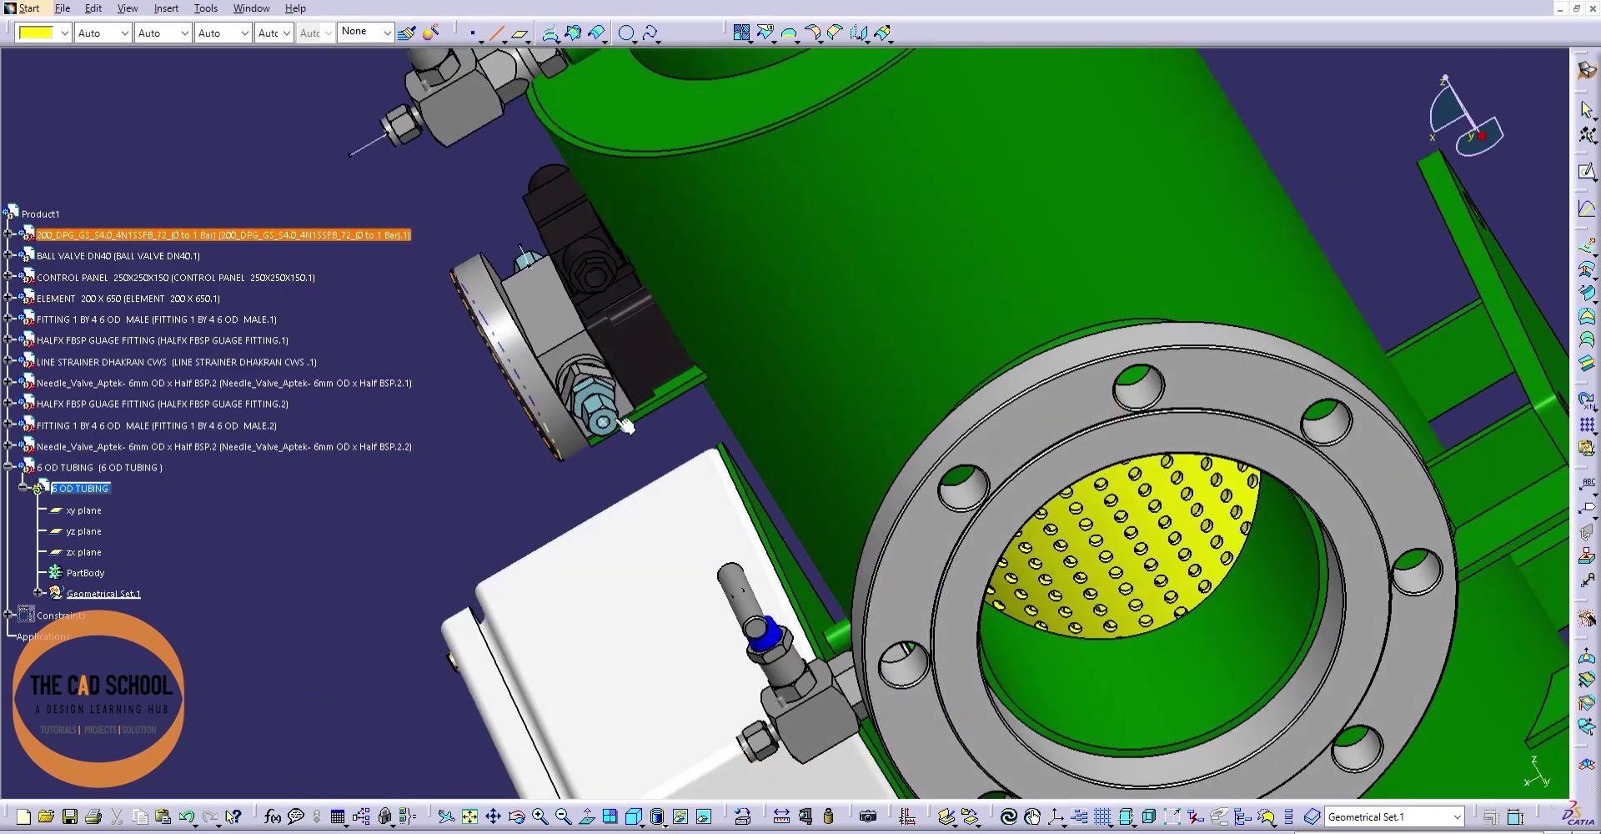
pyautogui.scroll(3, 625, 425)
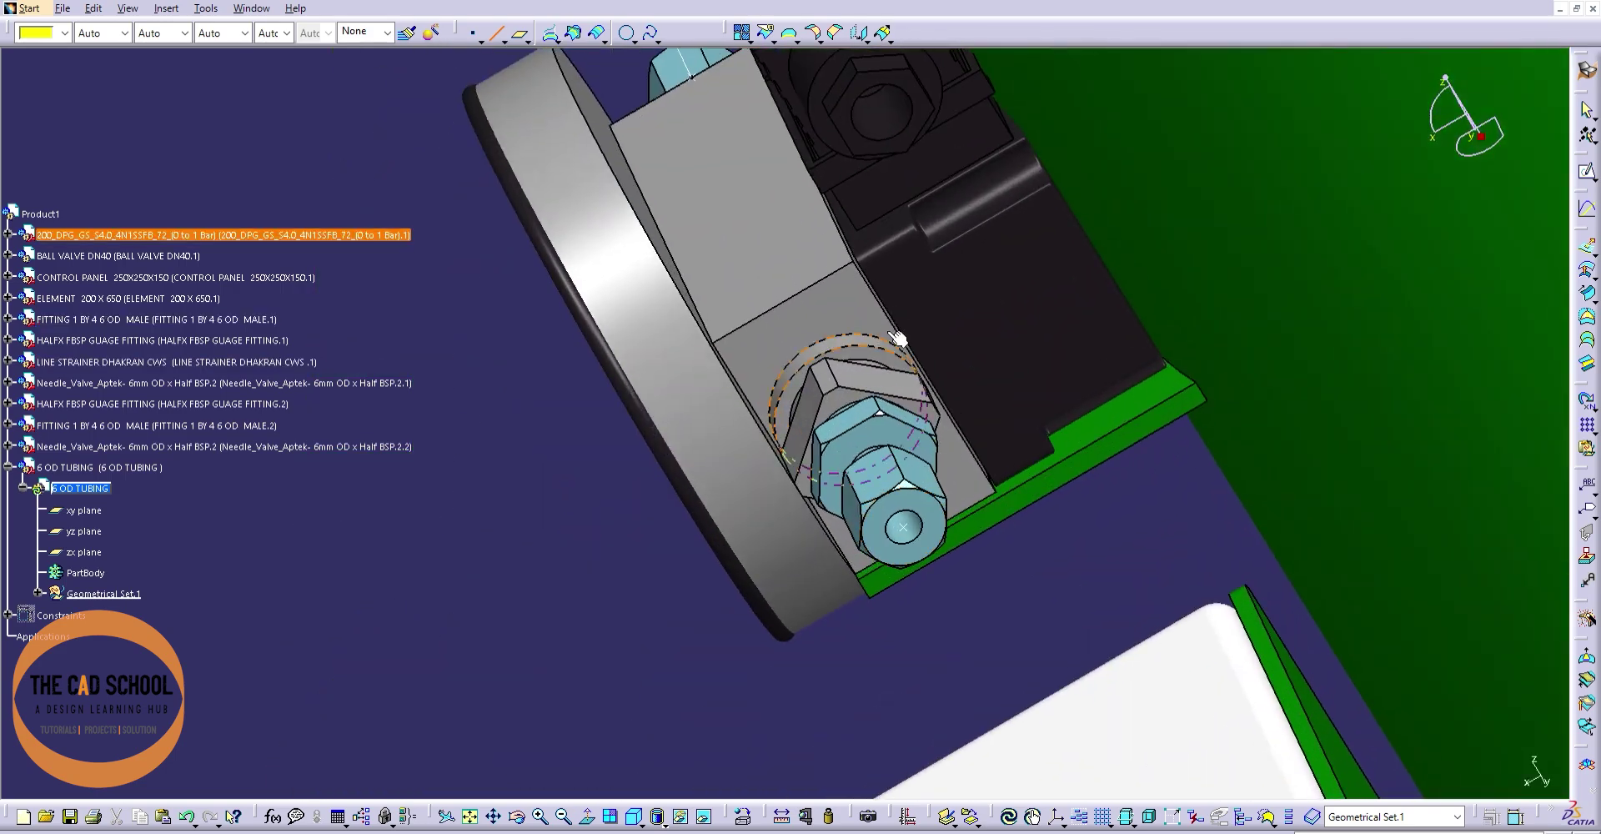
pyautogui.click(920, 555)
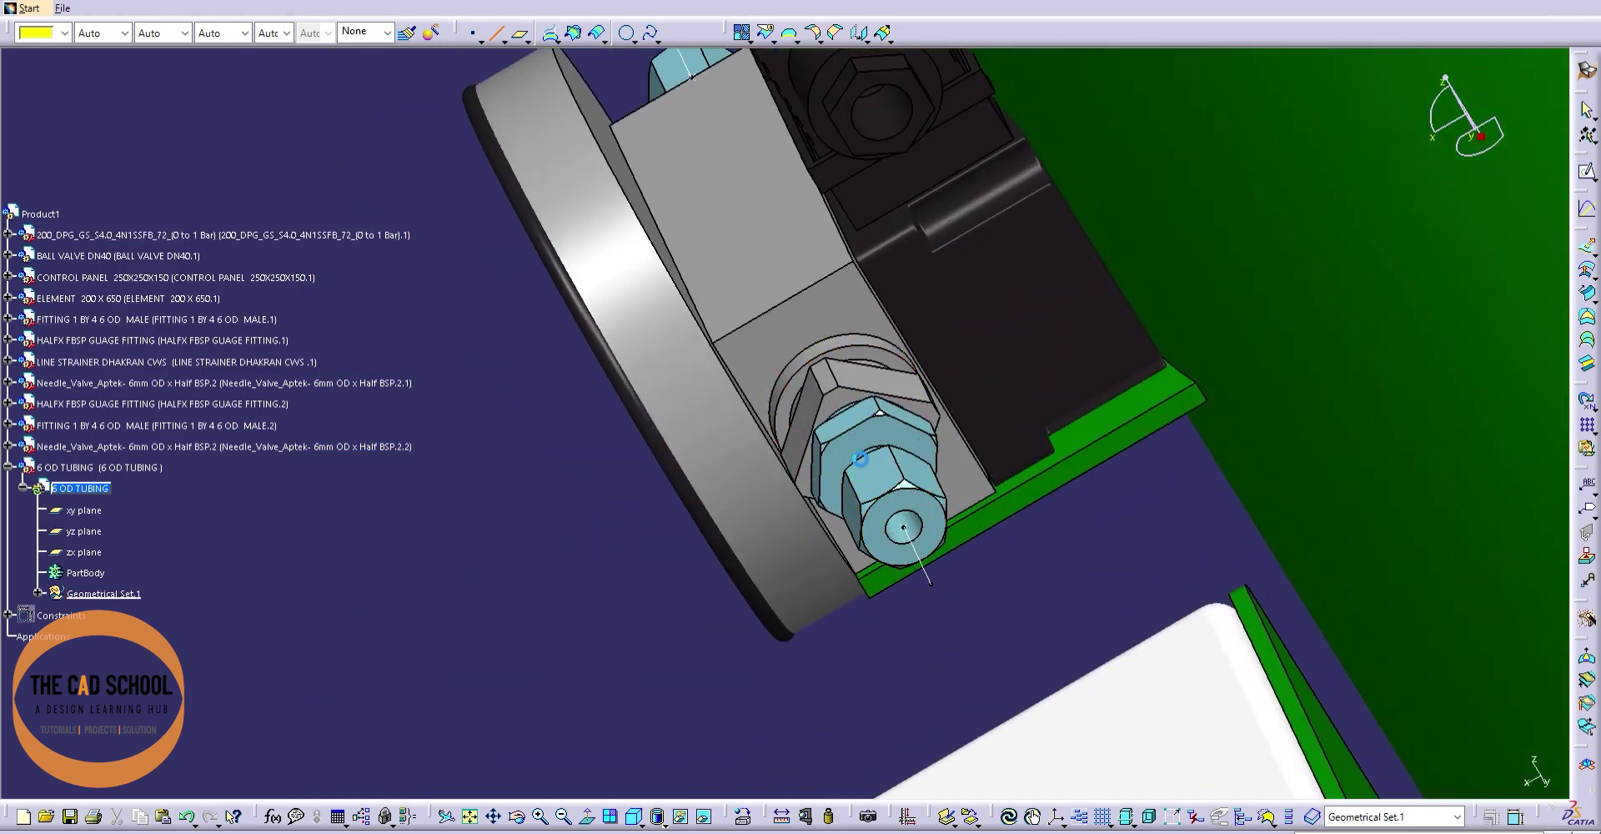
pyautogui.moveTo(1391, 751); pyautogui.dragTo(965, 487, button='middle')
pyautogui.scroll(5, 965, 487)
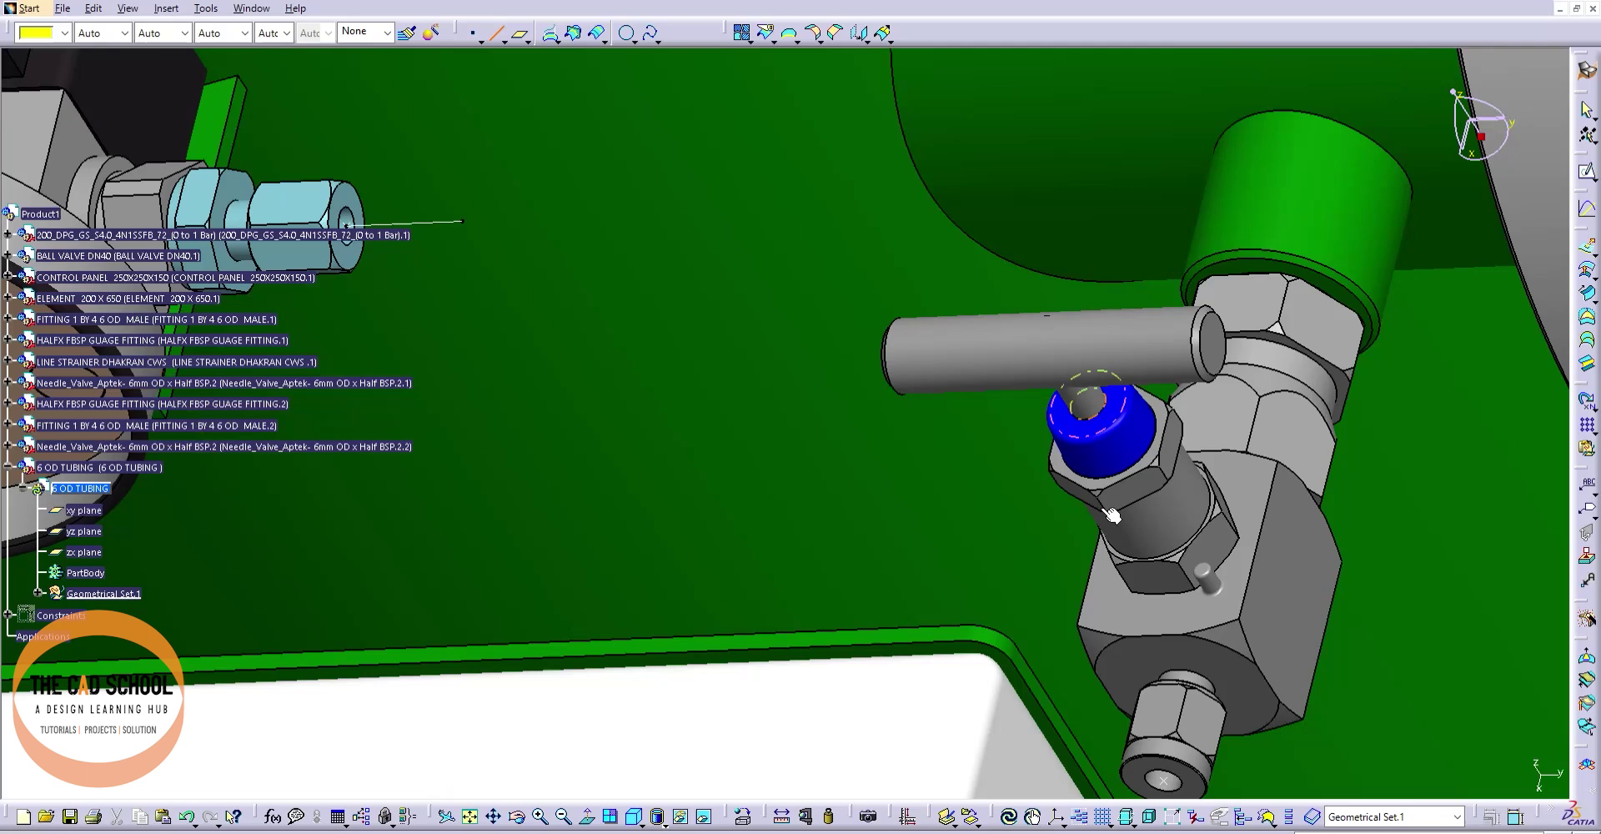
pyautogui.click(1153, 776)
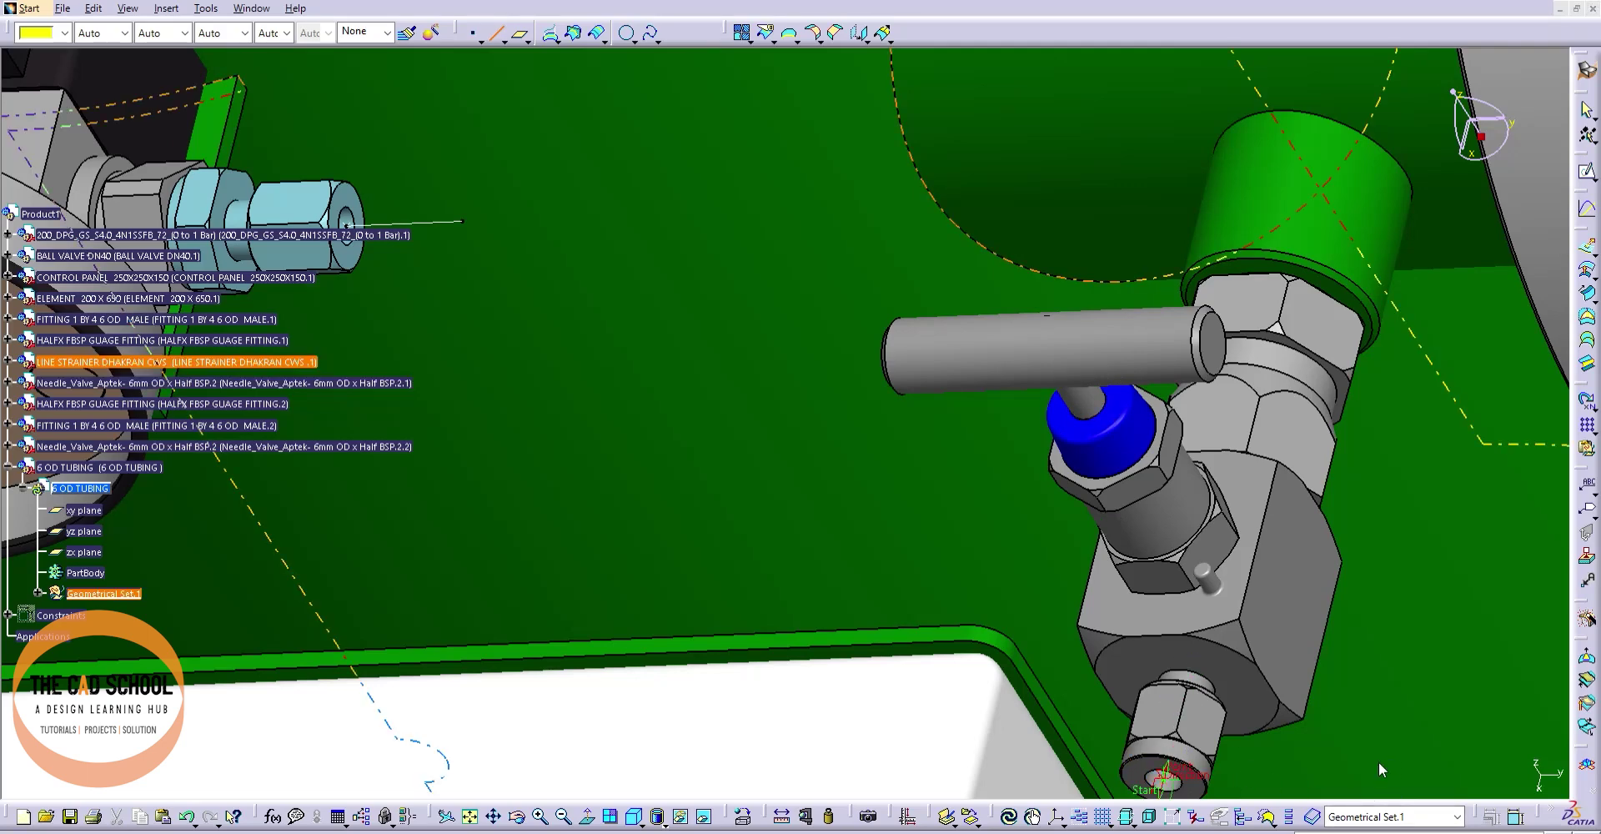
# - Start a lead-out line at the upper needle valve's outlet
pyautogui.scroll(-5, 643, 454)
pyautogui.moveTo(643, 454); pyautogui.dragTo(765, 427, button='middle')
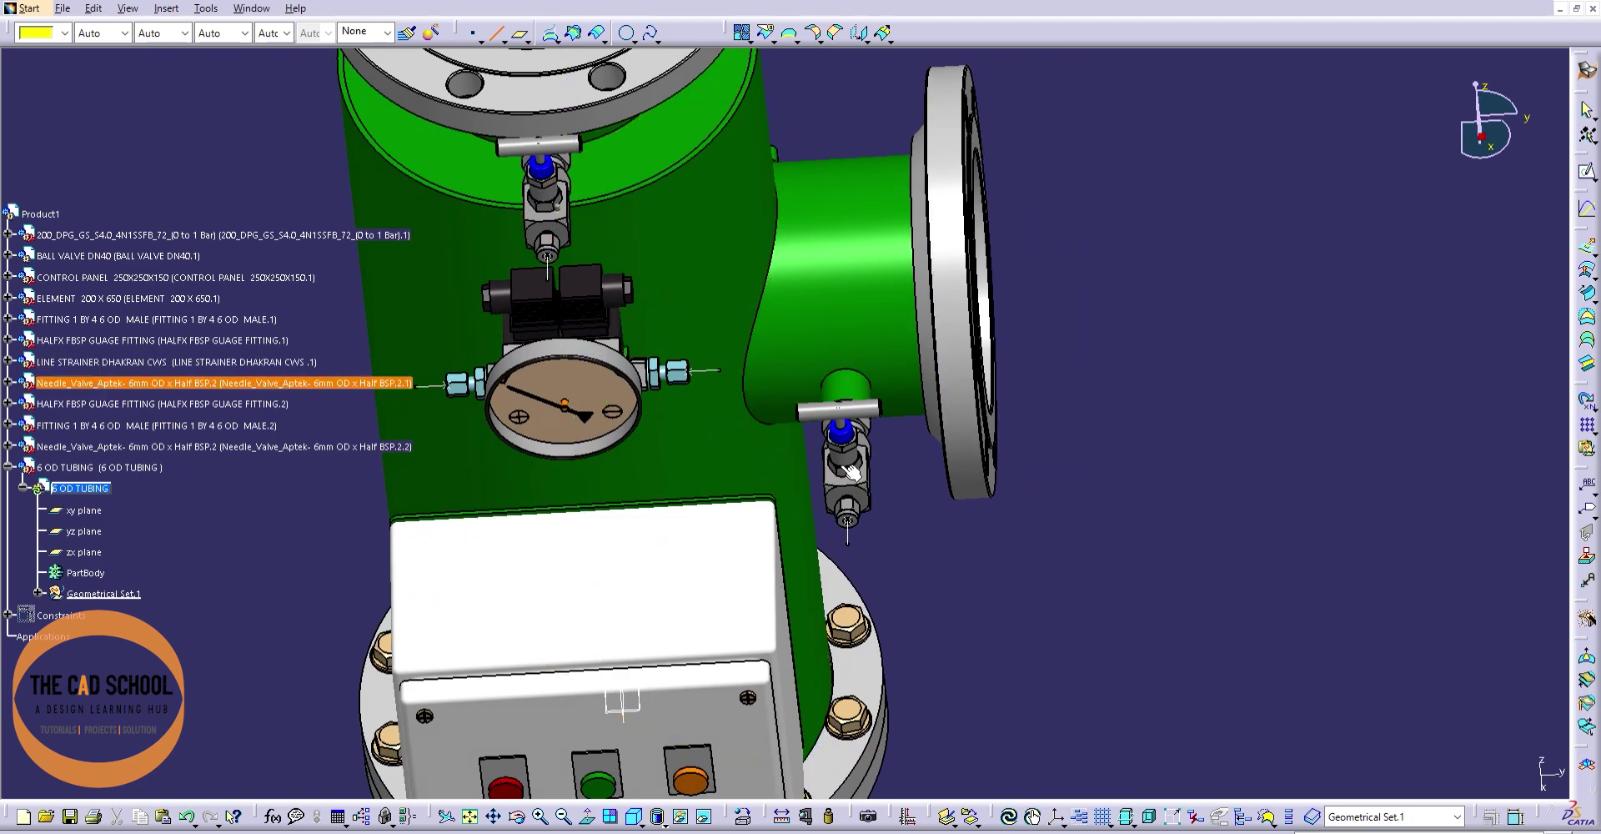
pyautogui.moveTo(846, 479)
pyautogui.mouseDown(button='middle')
pyautogui.moveTo(1035, 387)
pyautogui.moveTo(900, 294)
pyautogui.mouseUp(button='middle')
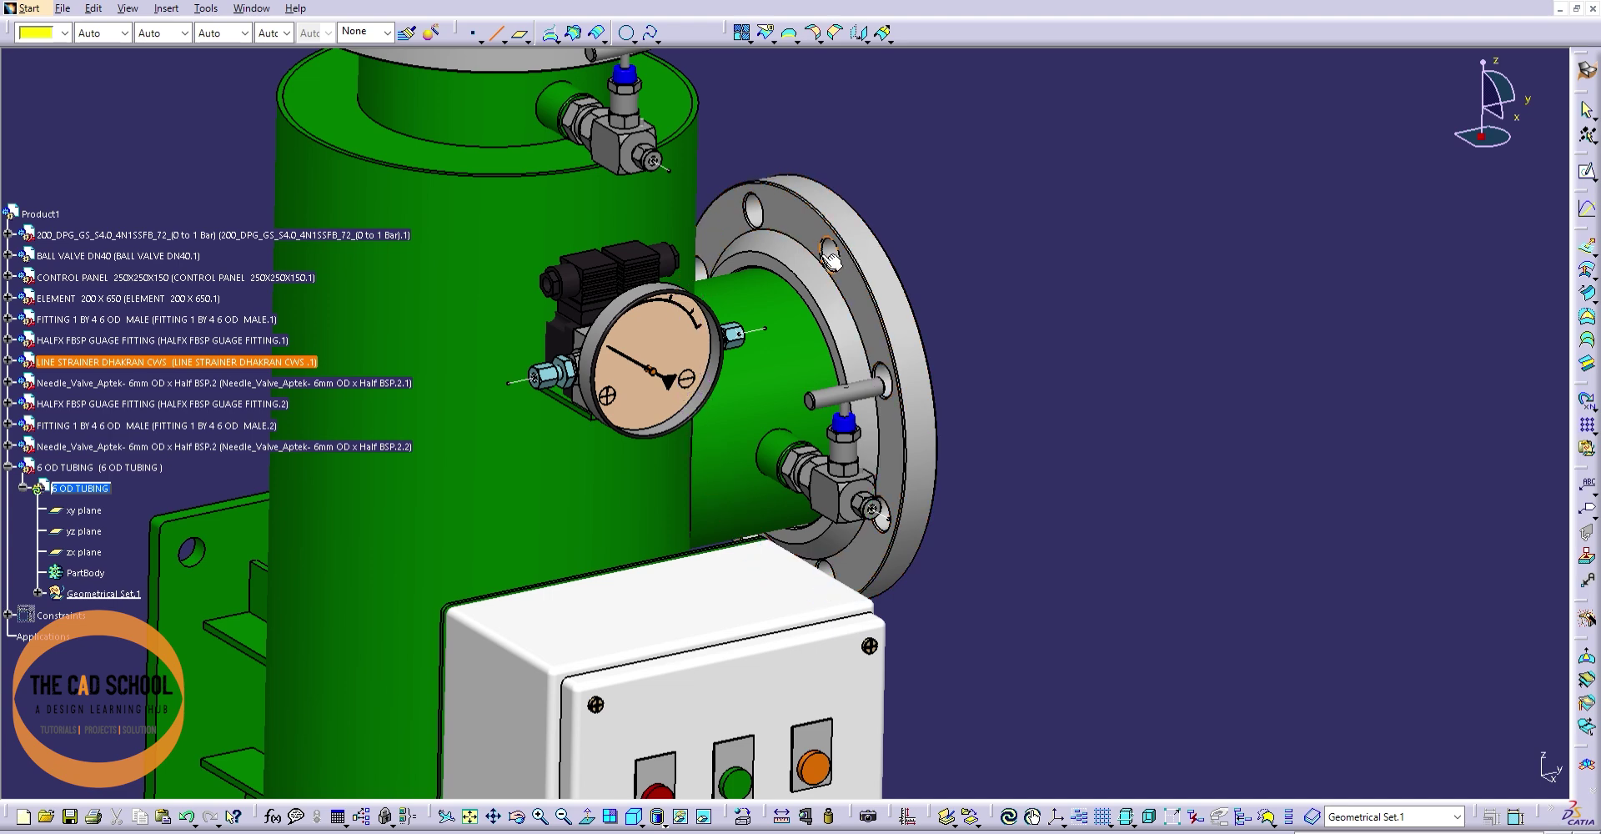
pyautogui.moveTo(834, 254); pyautogui.dragTo(908, 342, button='middle')
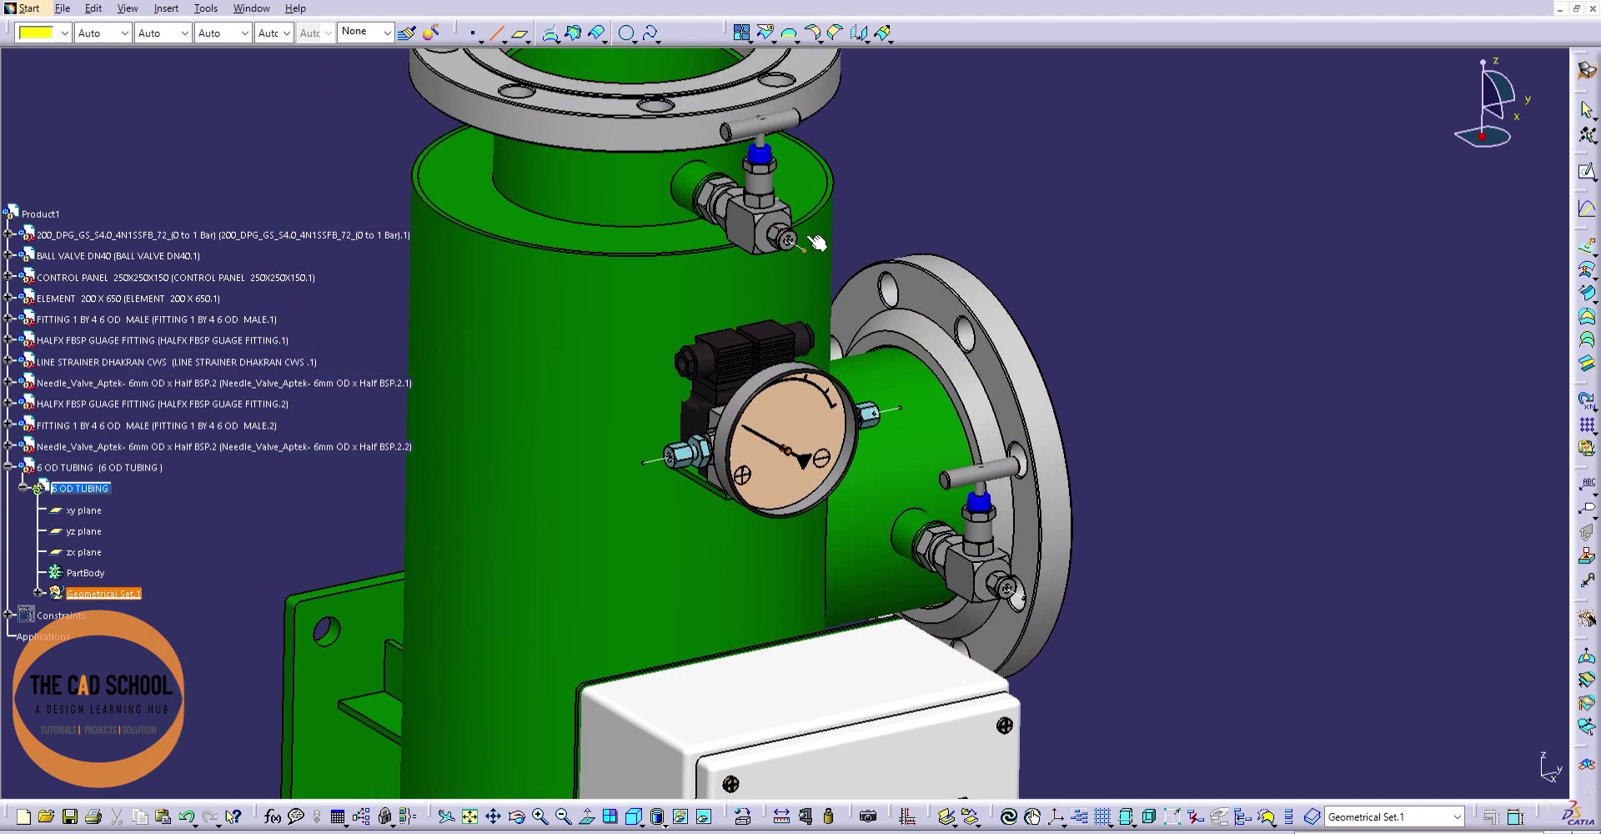
pyautogui.click(826, 181)
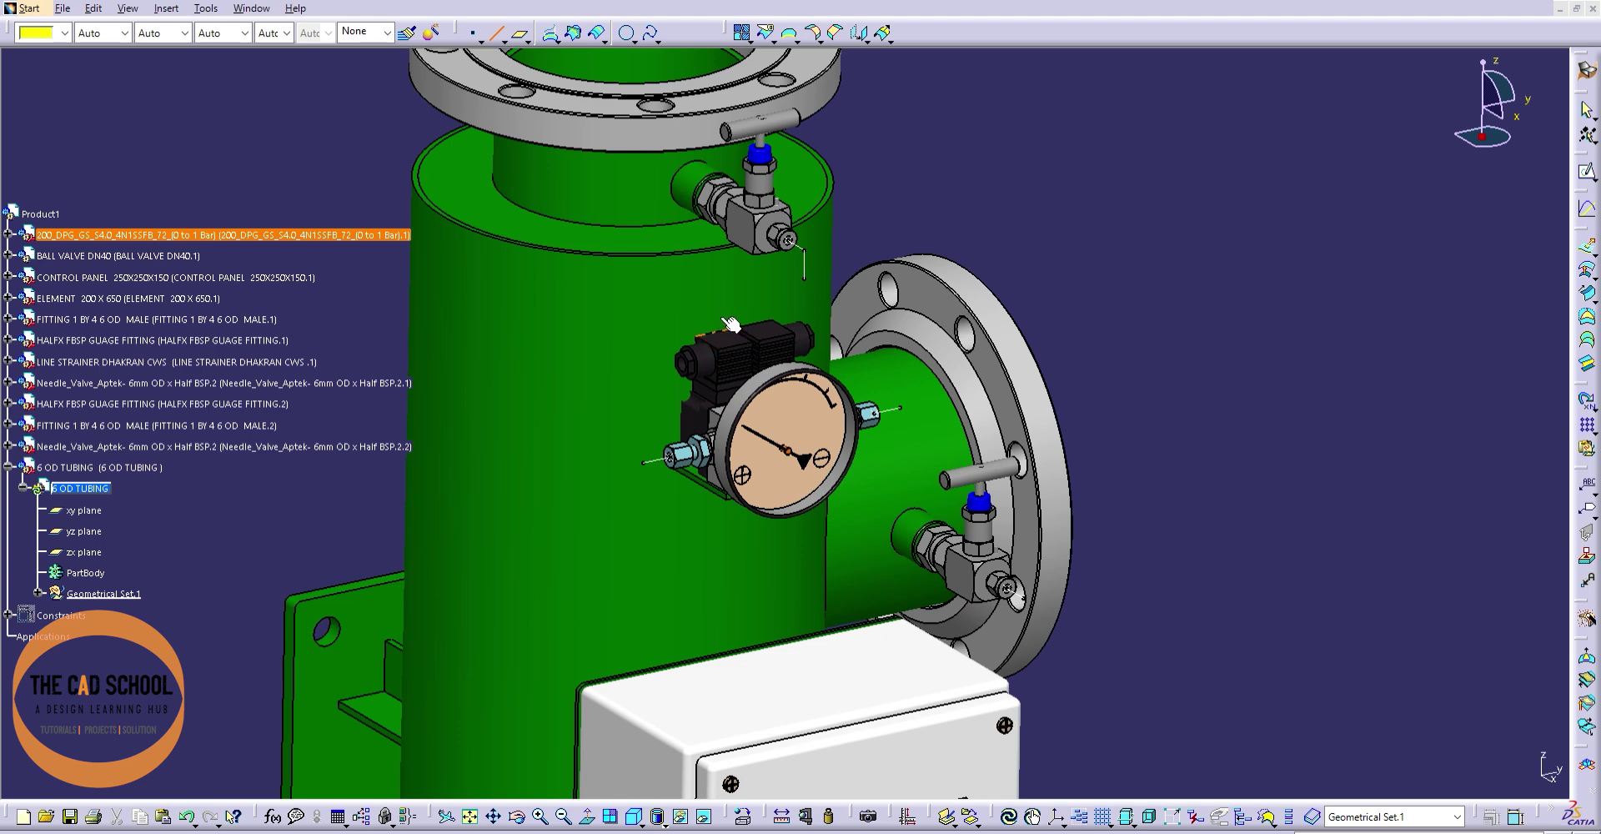
# - Set the end point of the upper valve's short lead-out line and confirm it
pyautogui.moveTo(730, 325); pyautogui.dragTo(941, 236, button='middle')
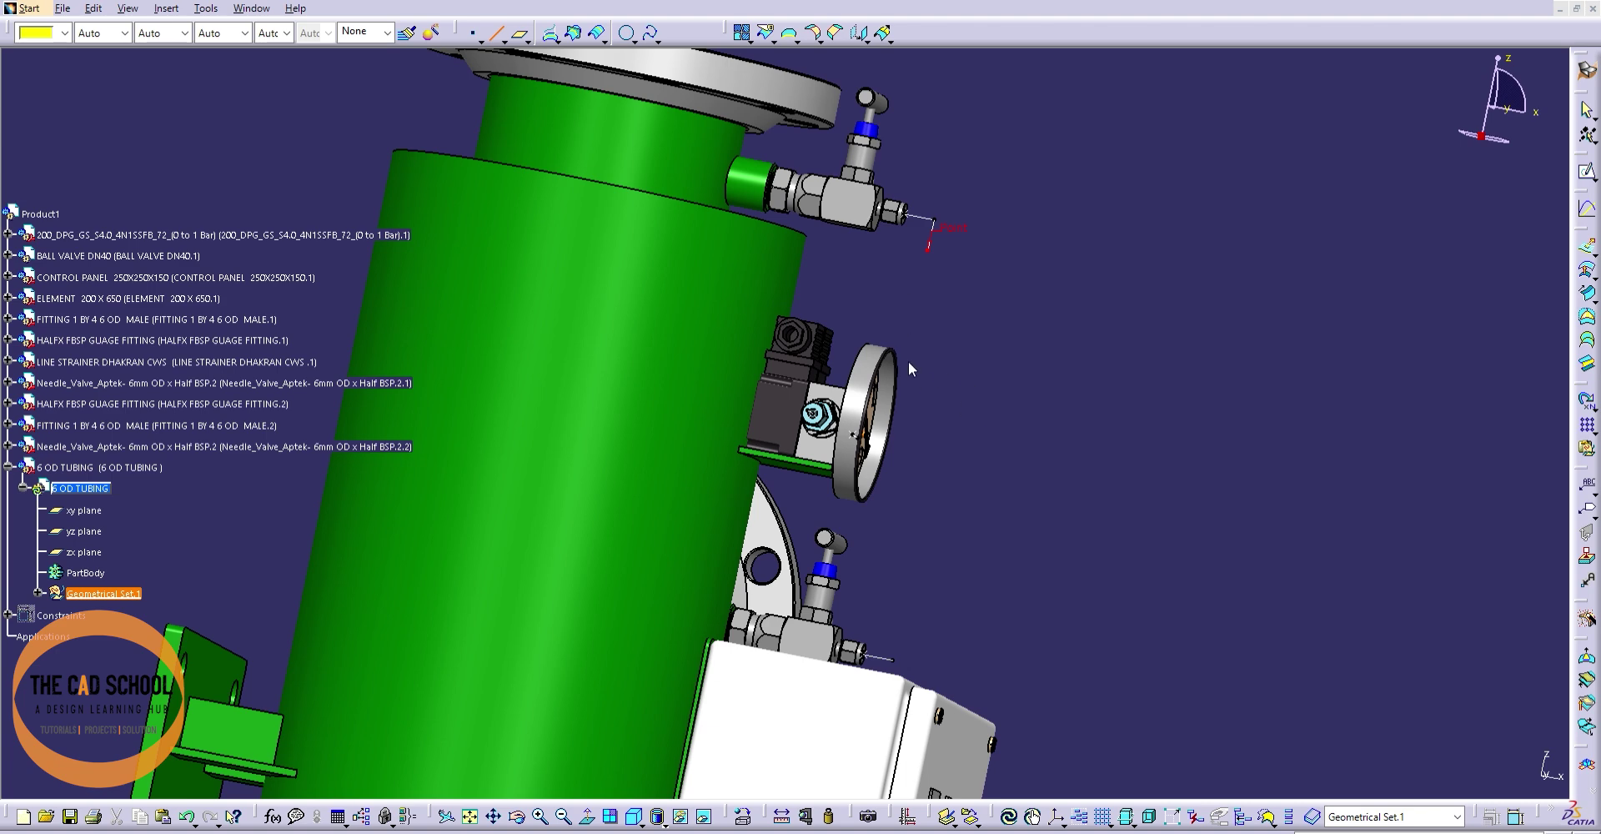
pyautogui.moveTo(909, 368); pyautogui.dragTo(1469, 575, button='middle')
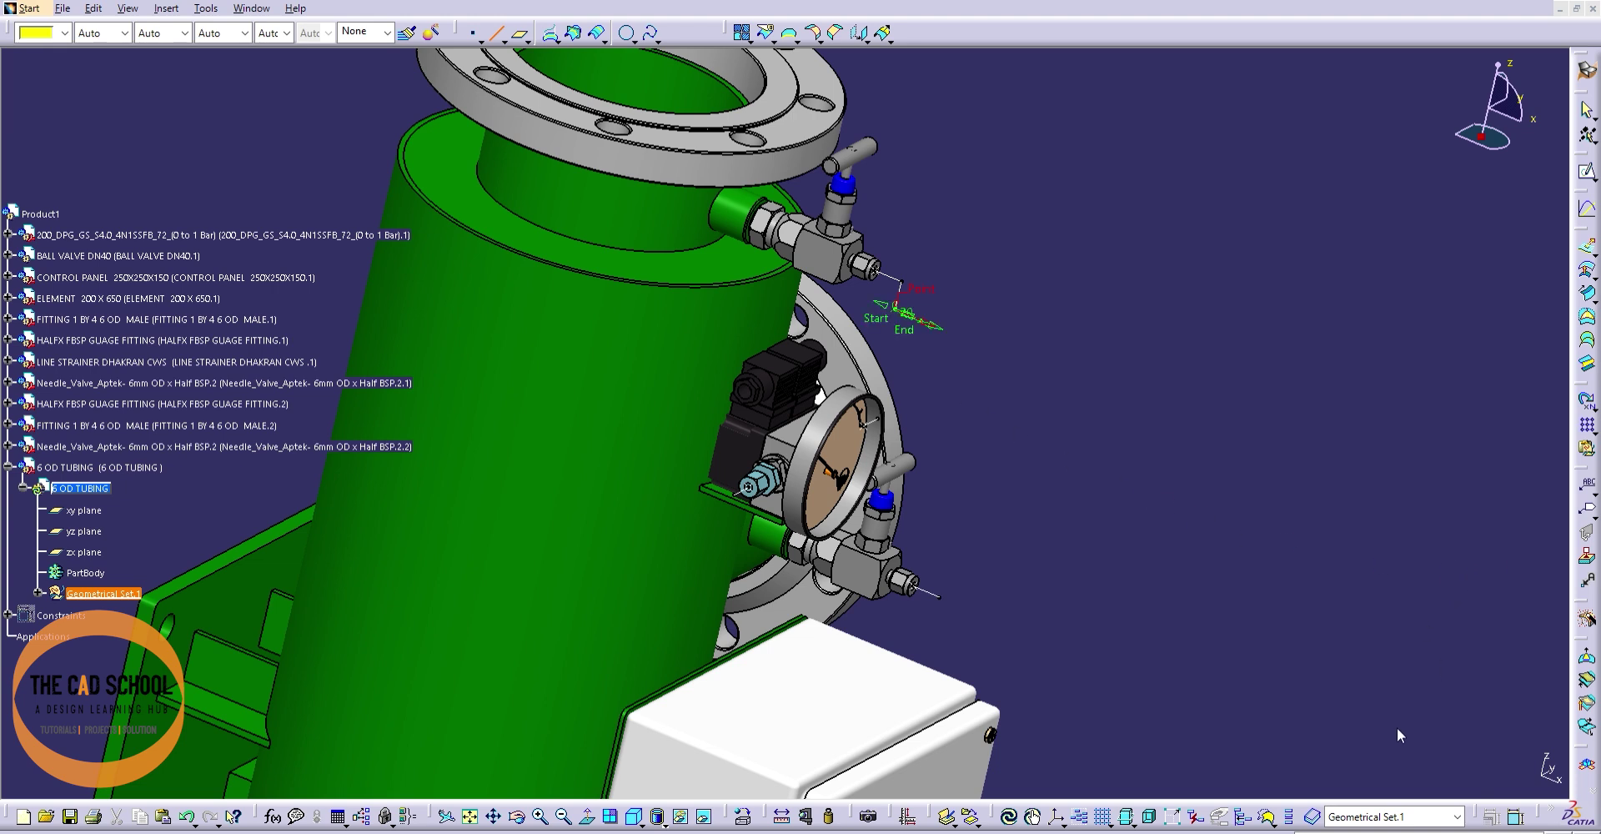
pyautogui.click(783, 295)
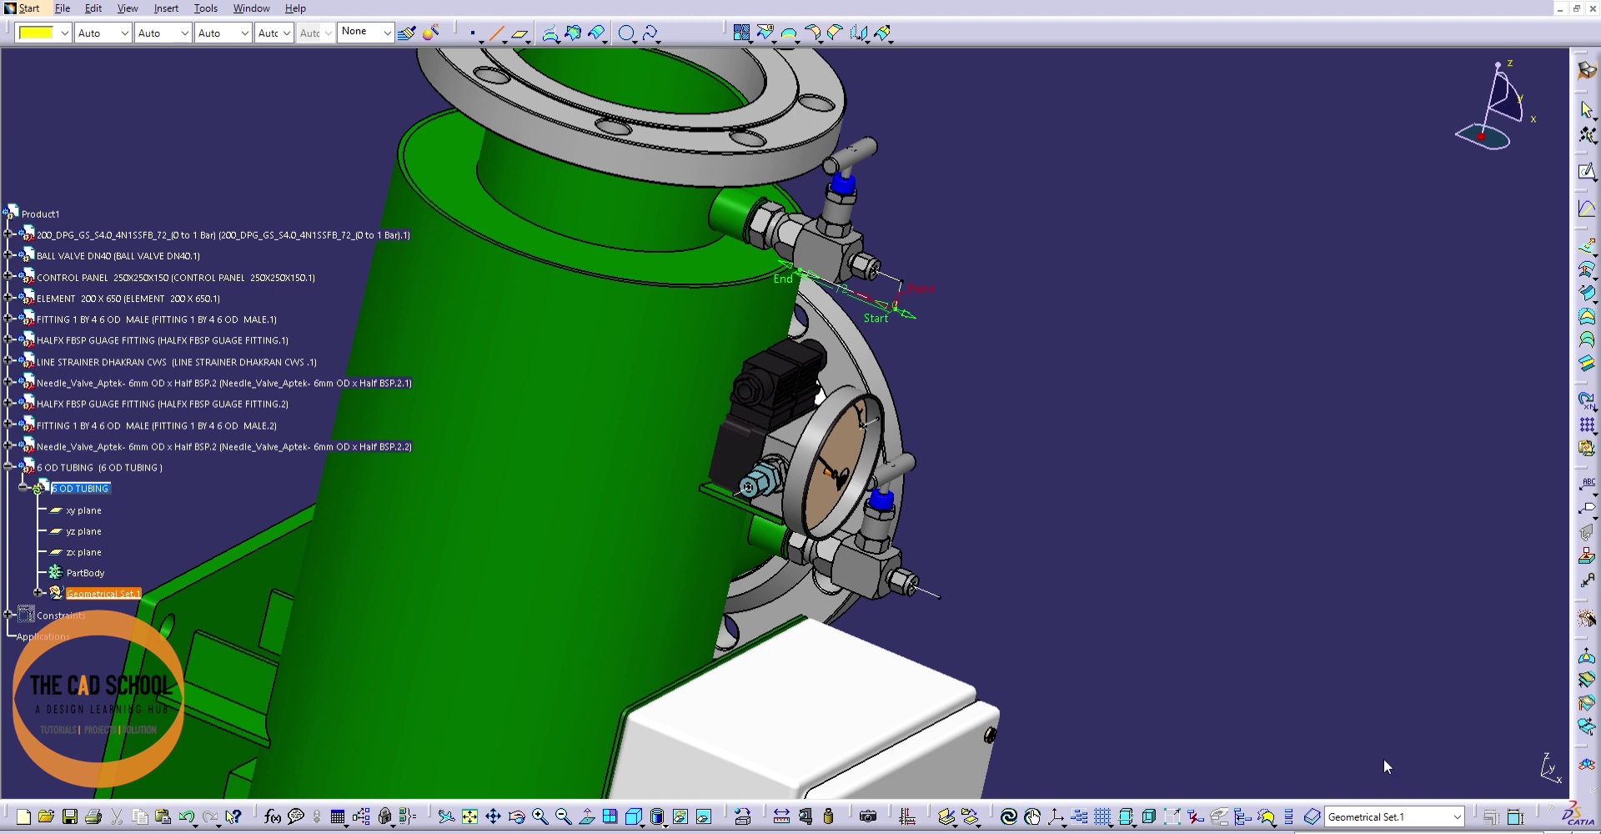
pyautogui.click(1215, 451)
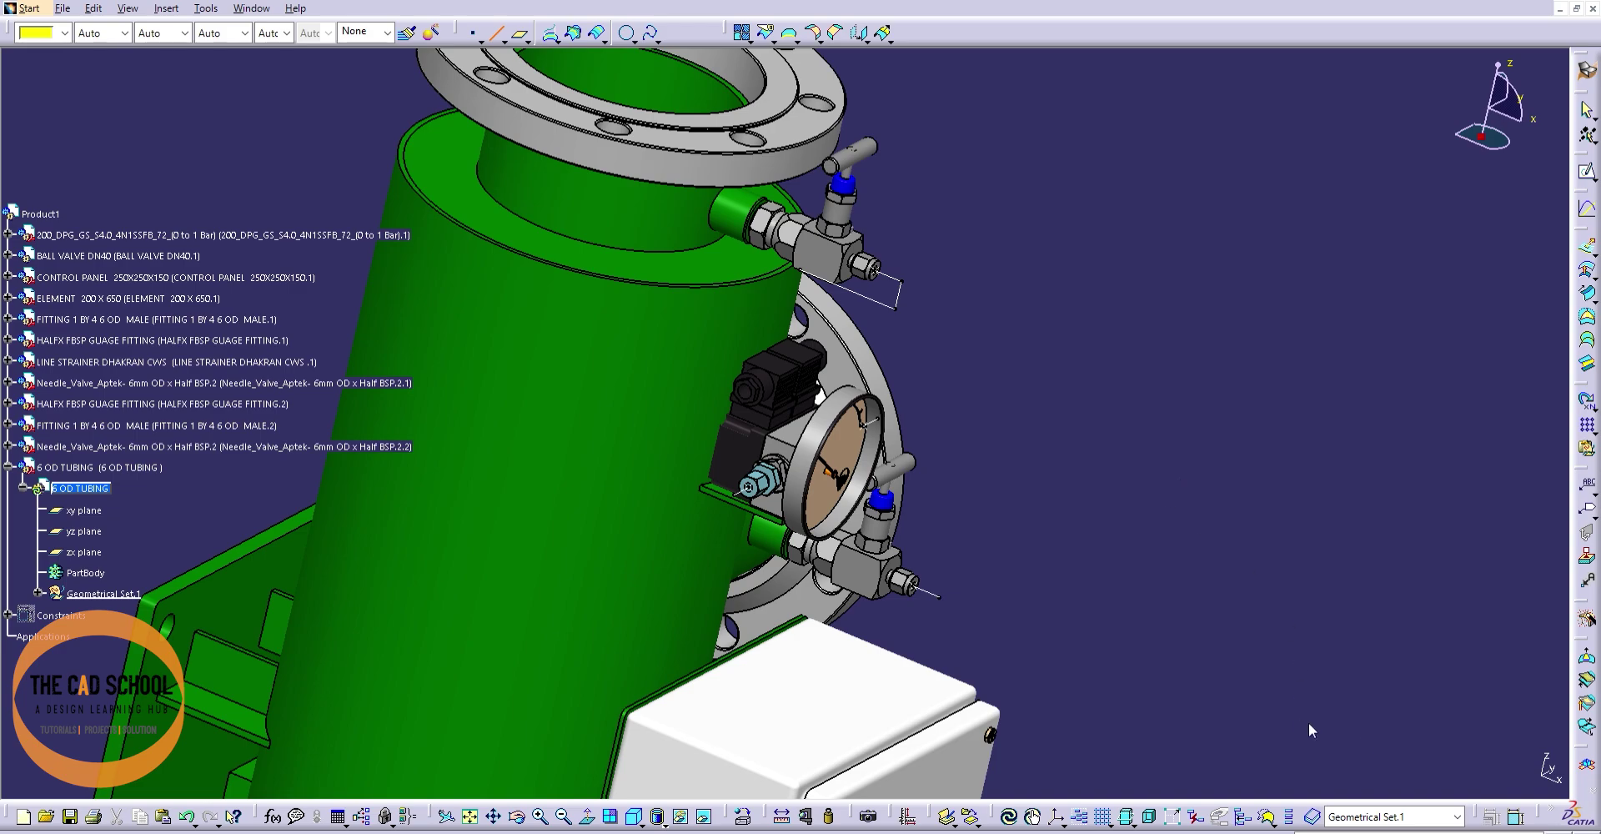
pyautogui.moveTo(938, 389)
pyautogui.mouseDown(button='middle')
pyautogui.moveTo(717, 430)
pyautogui.moveTo(798, 271)
pyautogui.moveTo(731, 532)
pyautogui.mouseUp(button='middle')
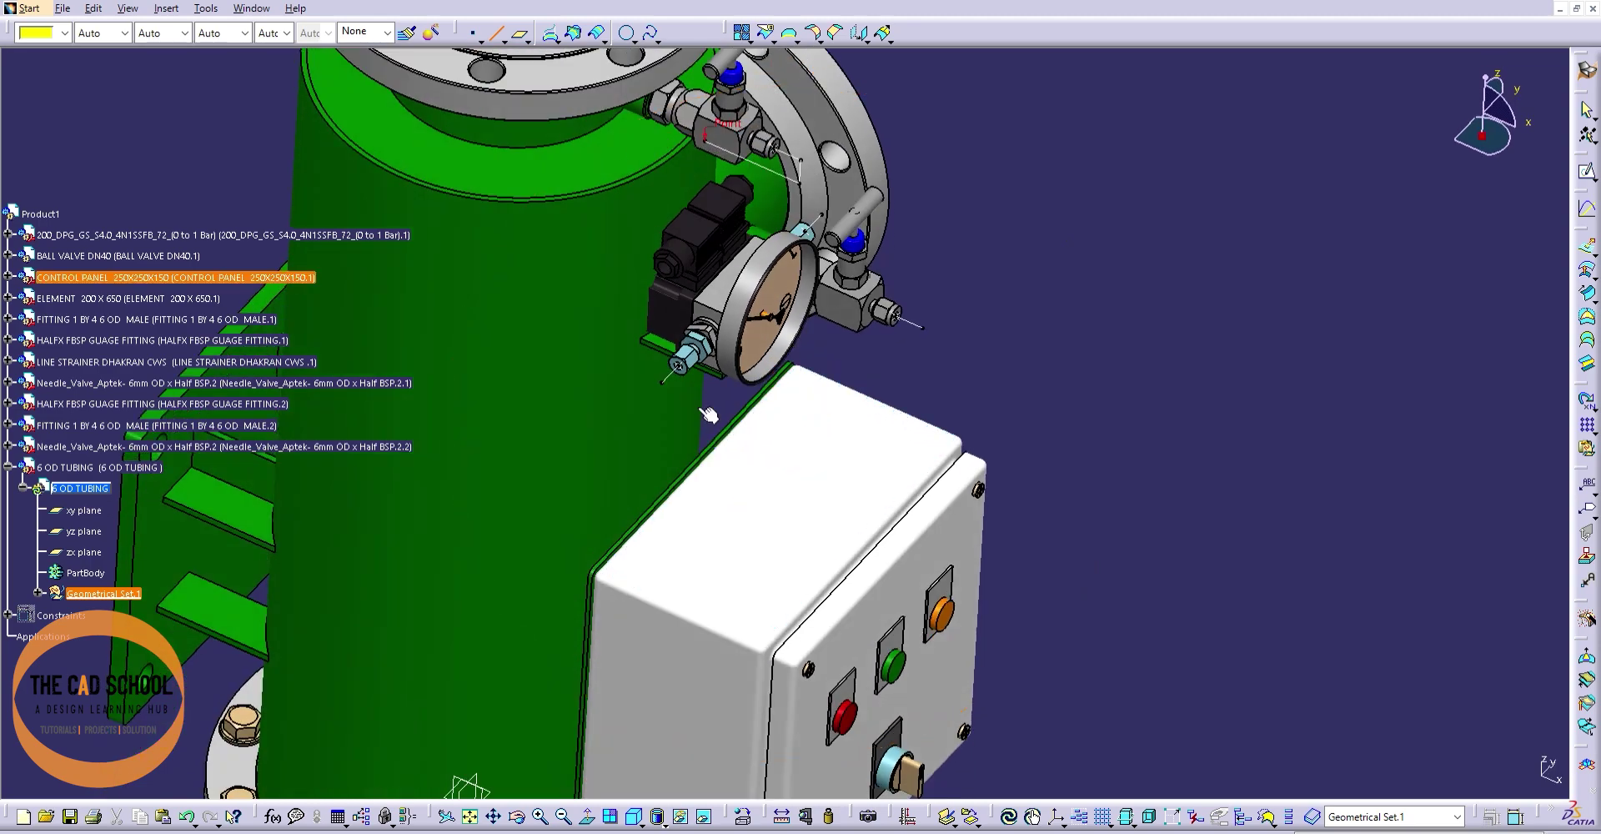
# - Draw a point-to-point line from the upper valve's lead-out end to the gauge's left fitting
pyautogui.moveTo(731, 532)
pyautogui.mouseDown(button='middle')
pyautogui.moveTo(817, 507)
pyautogui.moveTo(870, 331)
pyautogui.moveTo(905, 458)
pyautogui.moveTo(768, 276)
pyautogui.moveTo(728, 520)
pyautogui.mouseUp(button='middle')
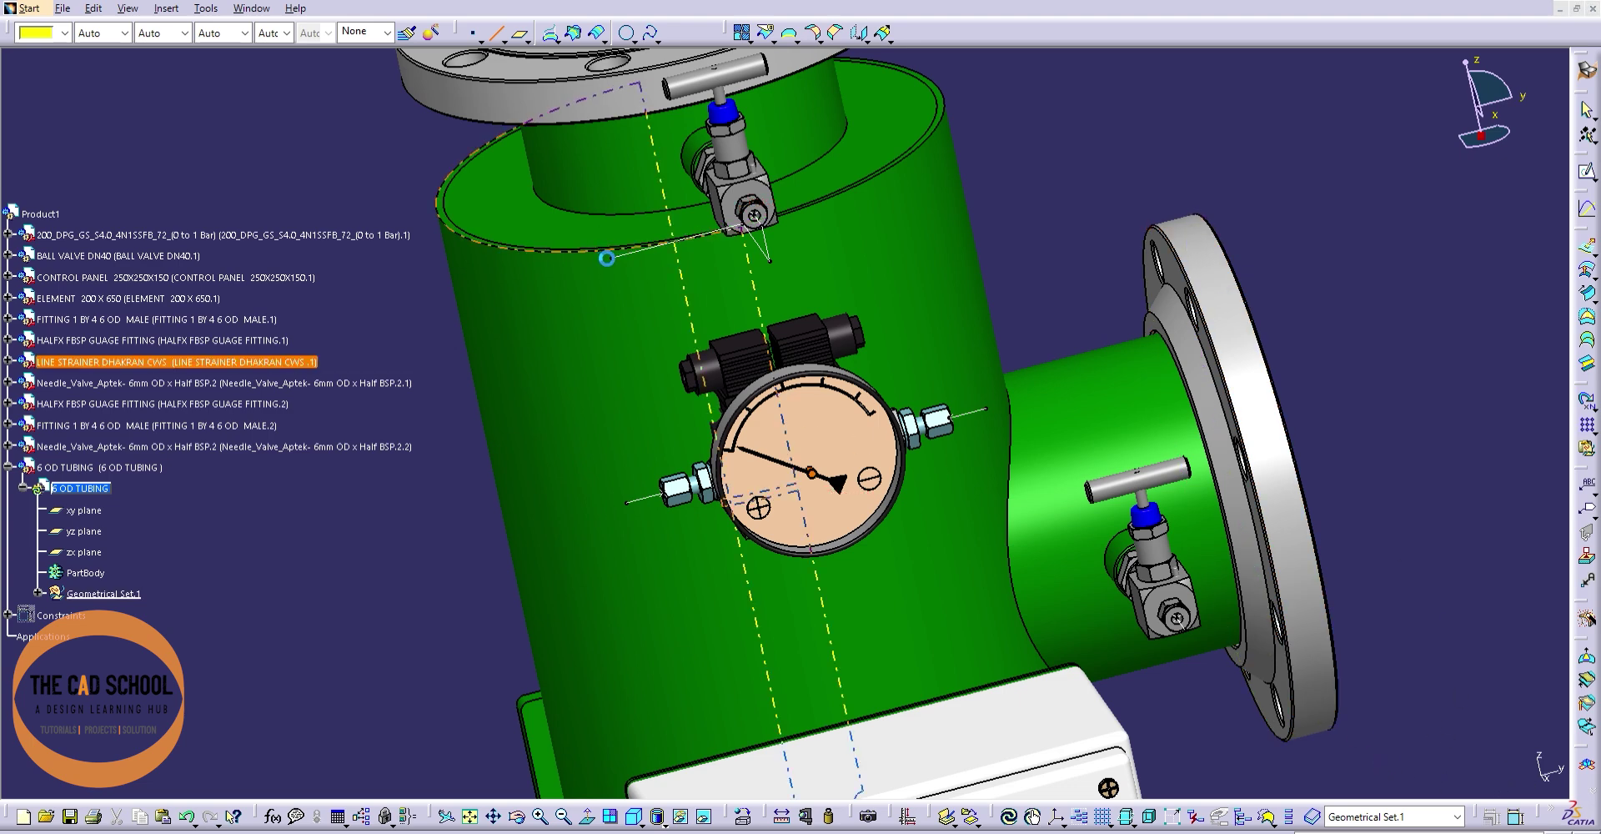
pyautogui.click(623, 252)
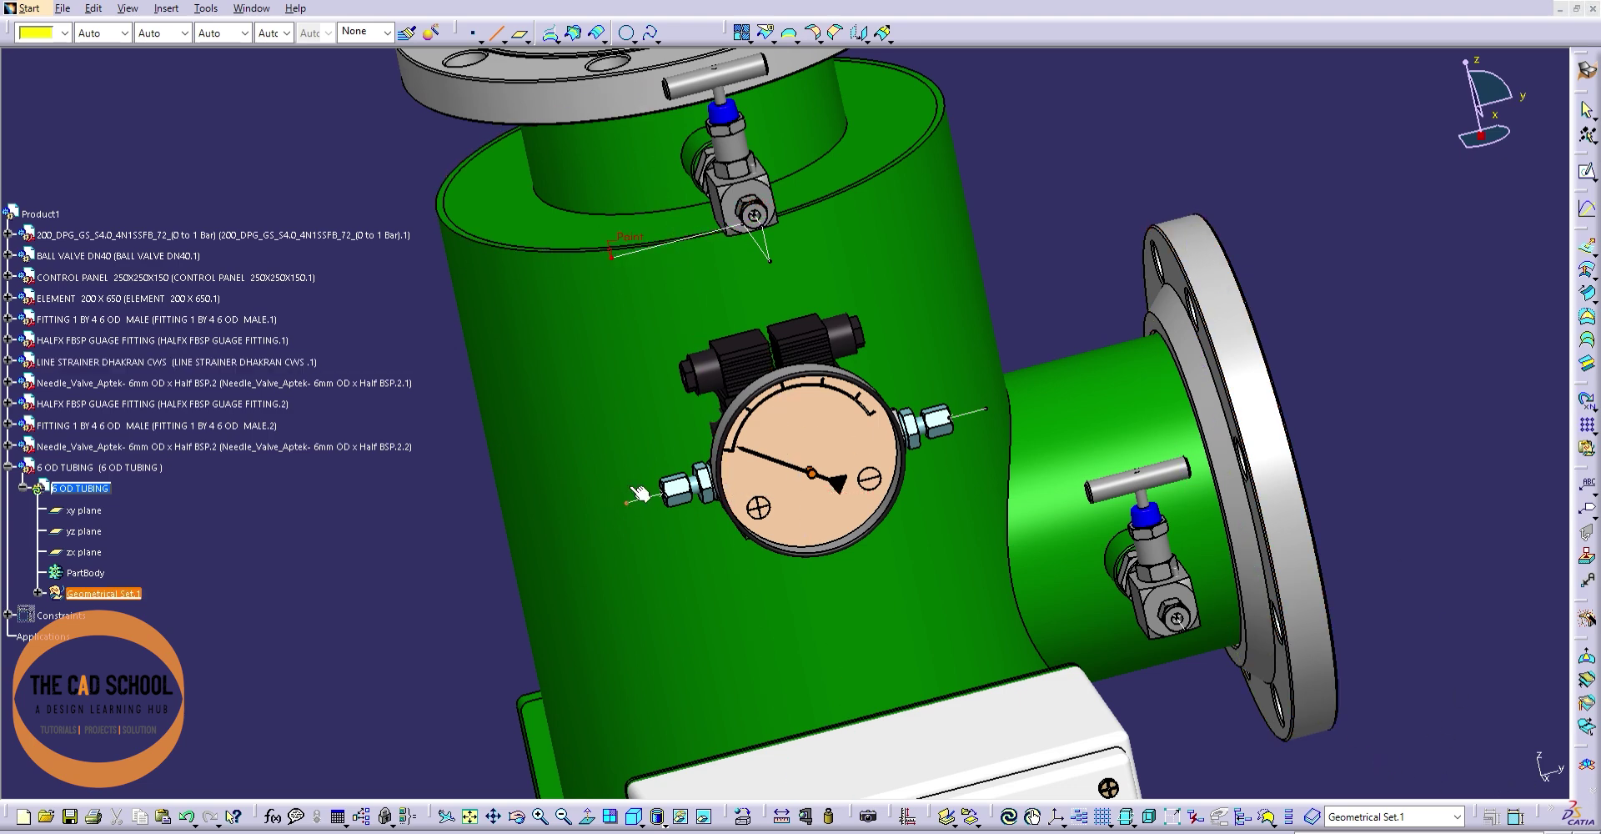
pyautogui.click(625, 502)
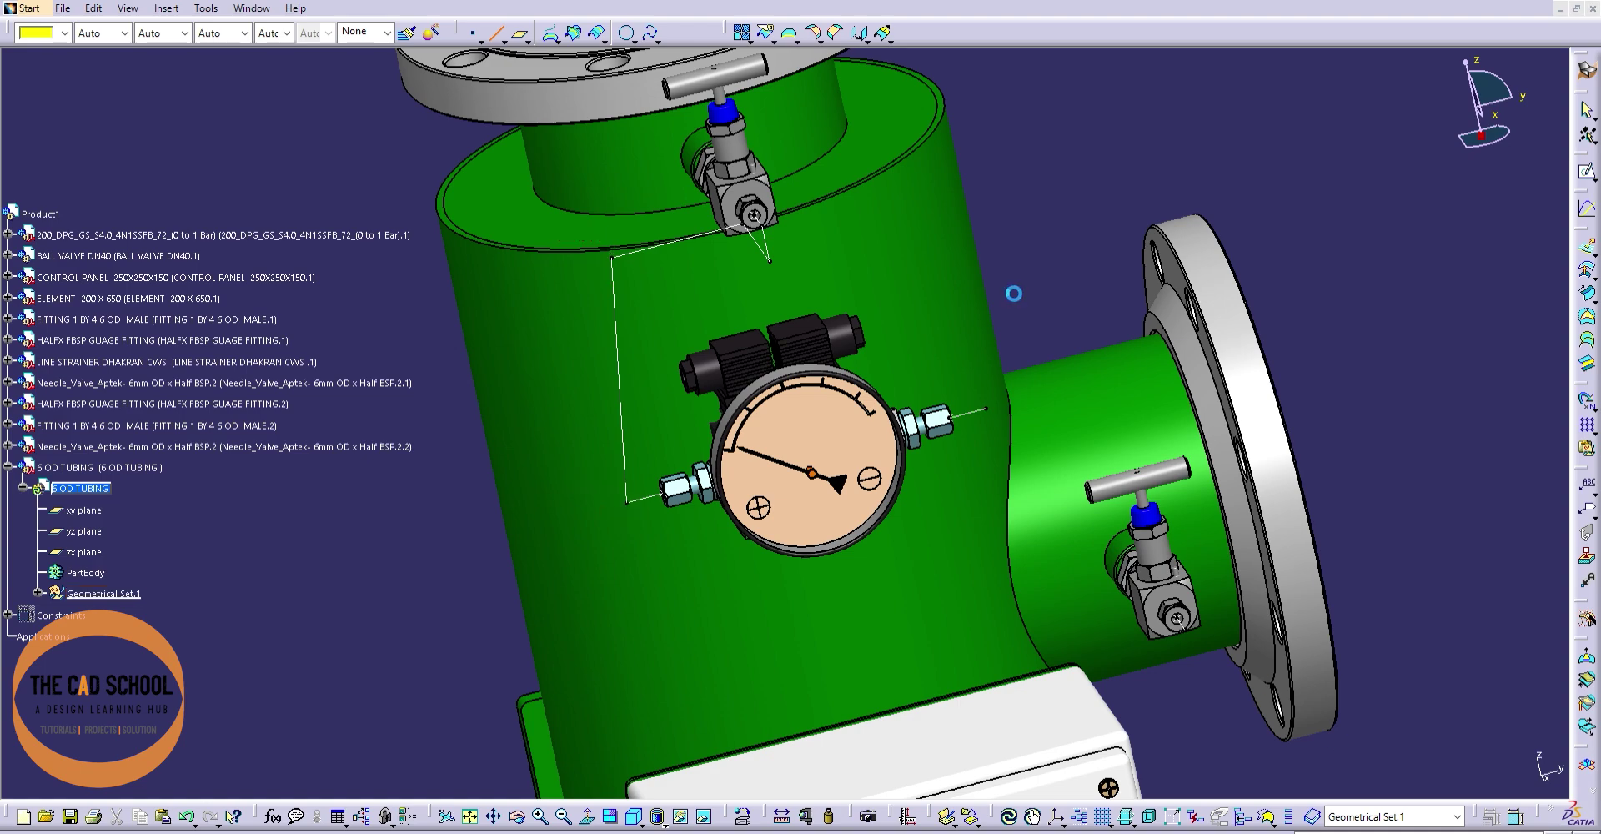
# - Draw a line connecting the gauge's right fitting to the lower needle valve's lead-out end
pyautogui.moveTo(479, 288); pyautogui.dragTo(492, 317, button='middle')
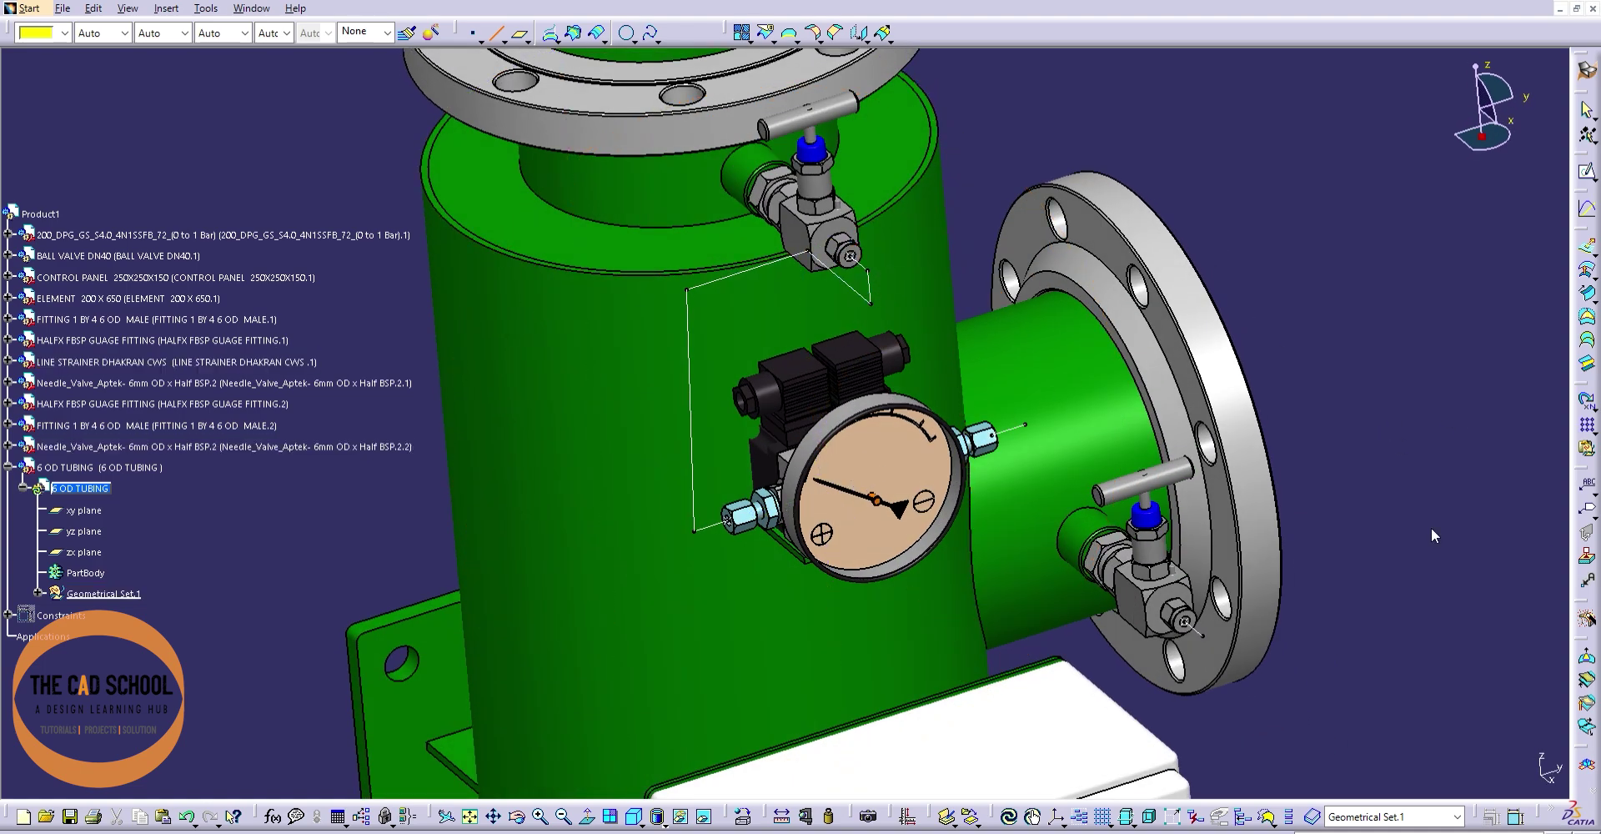
pyautogui.moveTo(1028, 453); pyautogui.dragTo(1016, 461, button='middle')
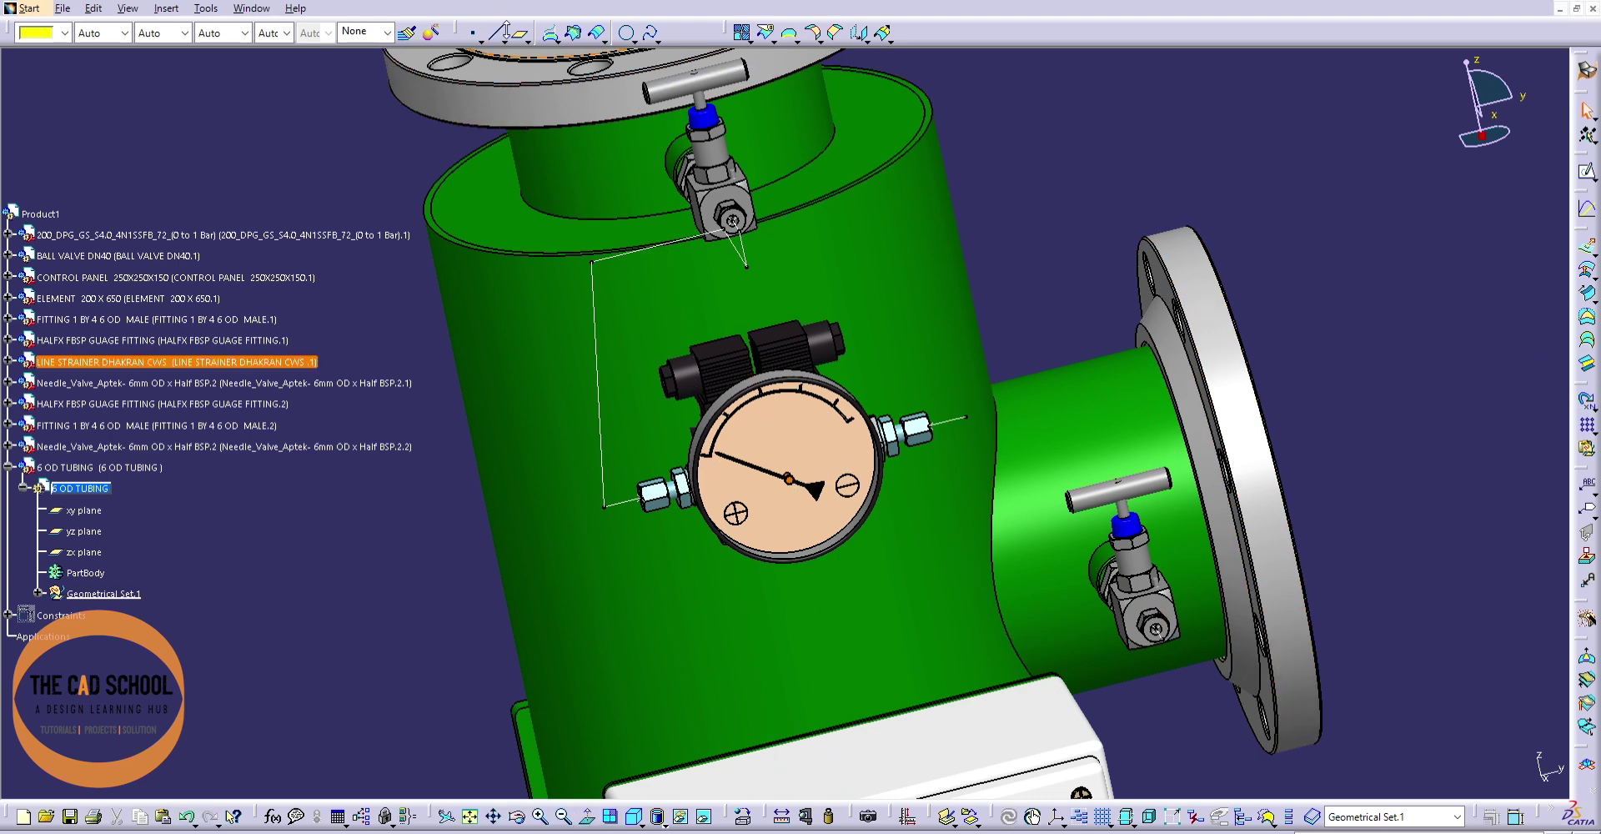
pyautogui.moveTo(959, 501); pyautogui.dragTo(782, 377, button='middle')
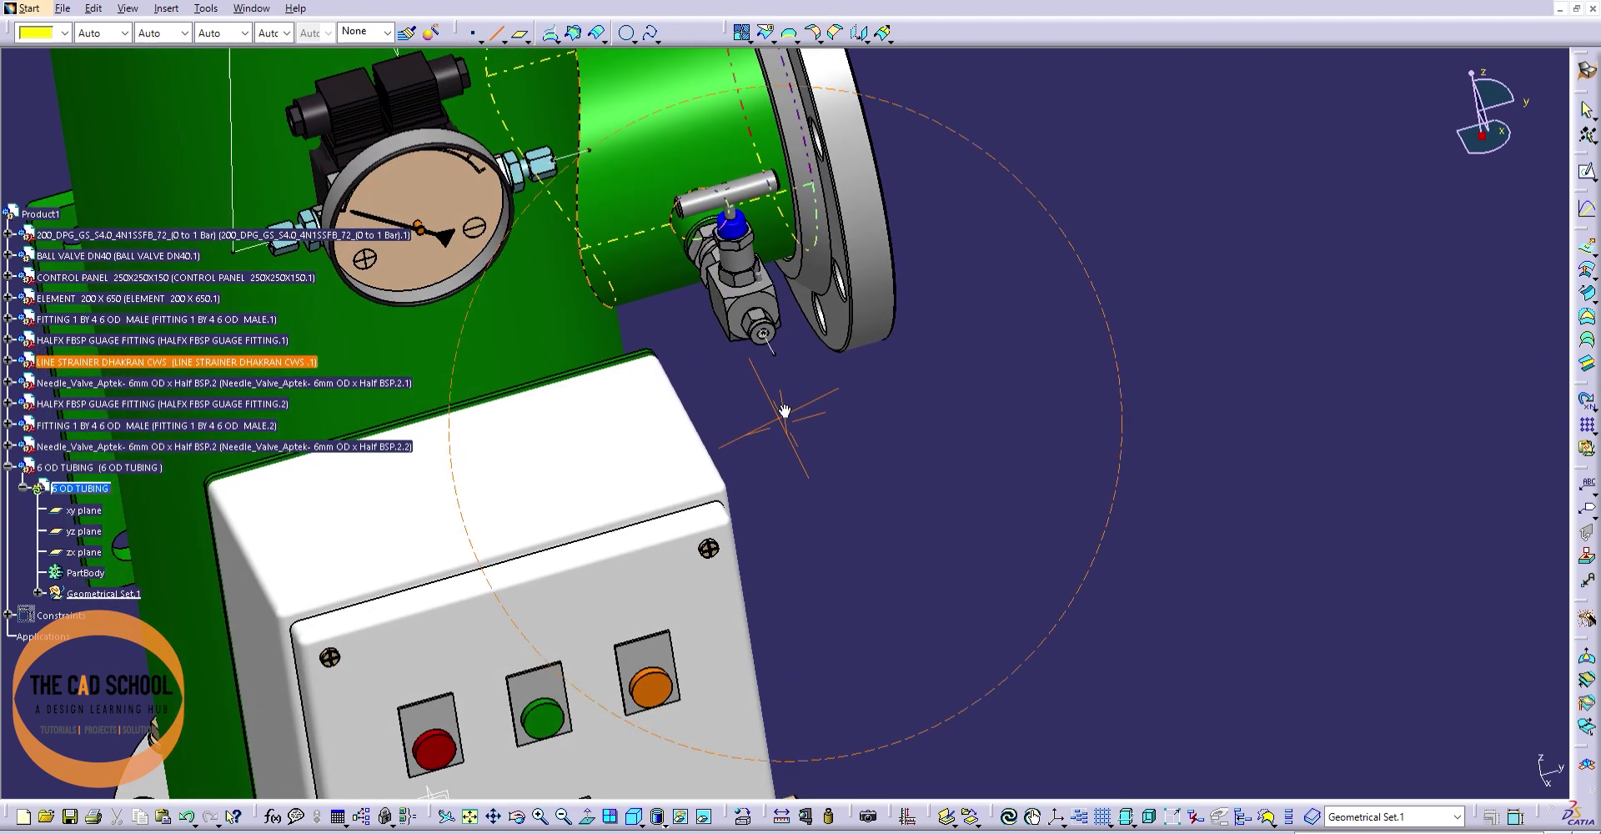
pyautogui.click(769, 360)
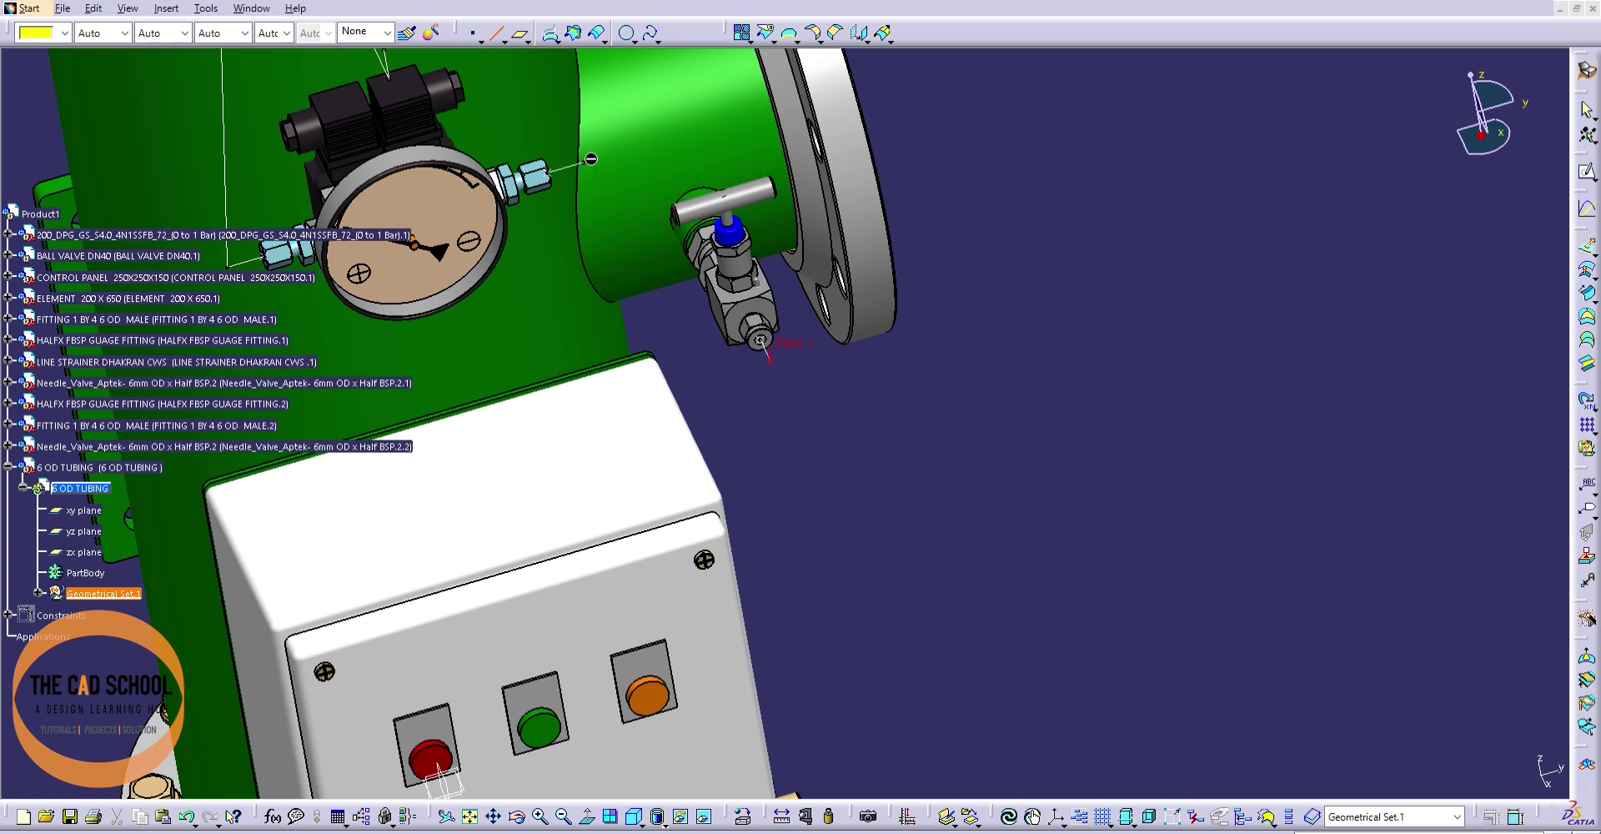
pyautogui.click(589, 153)
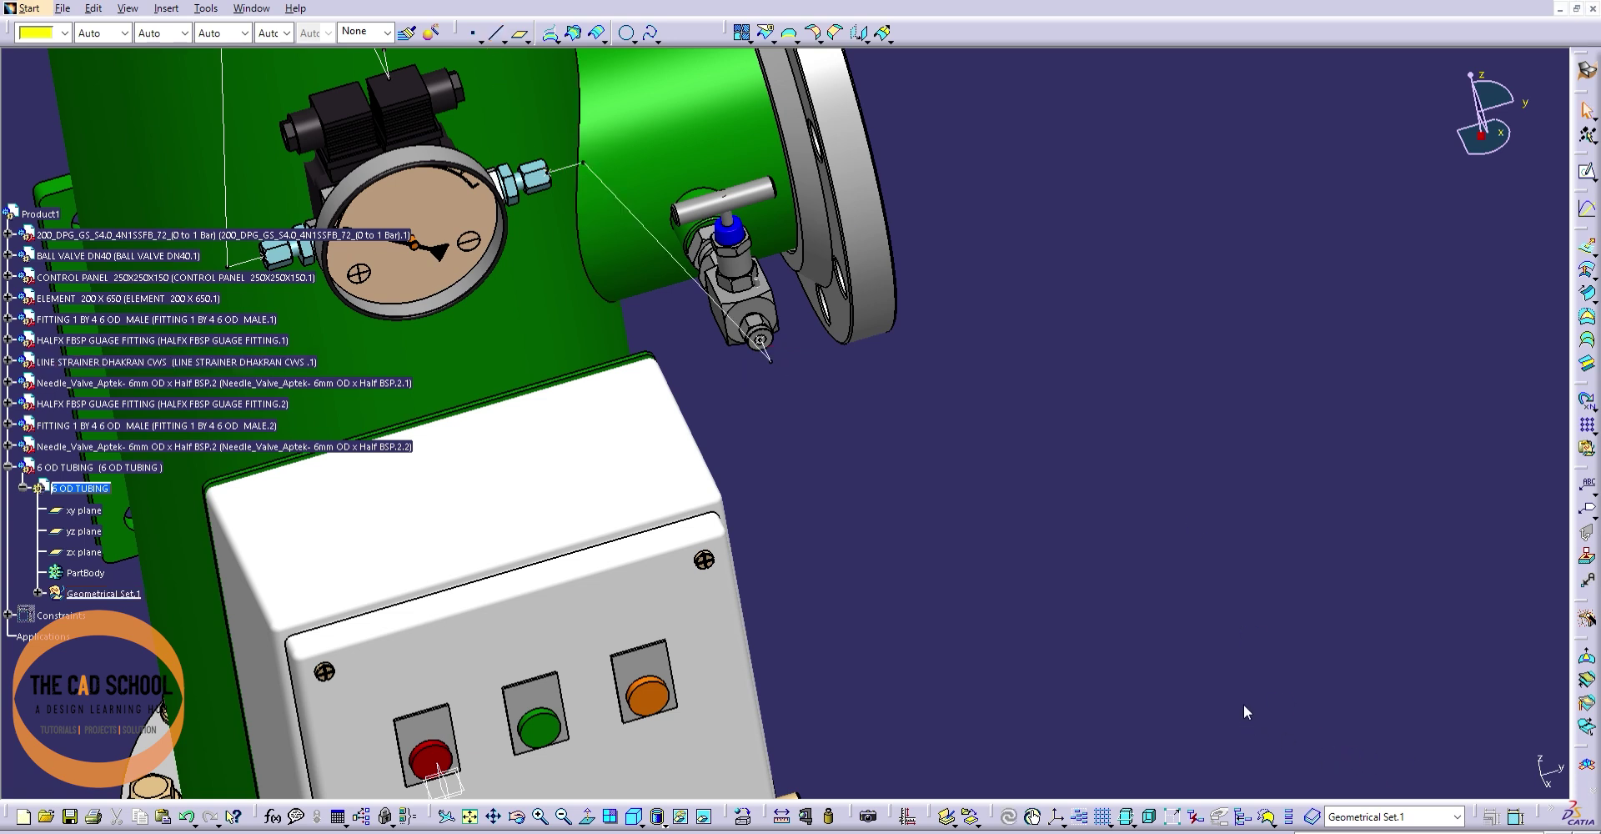
pyautogui.moveTo(904, 479); pyautogui.dragTo(1038, 658, button='middle')
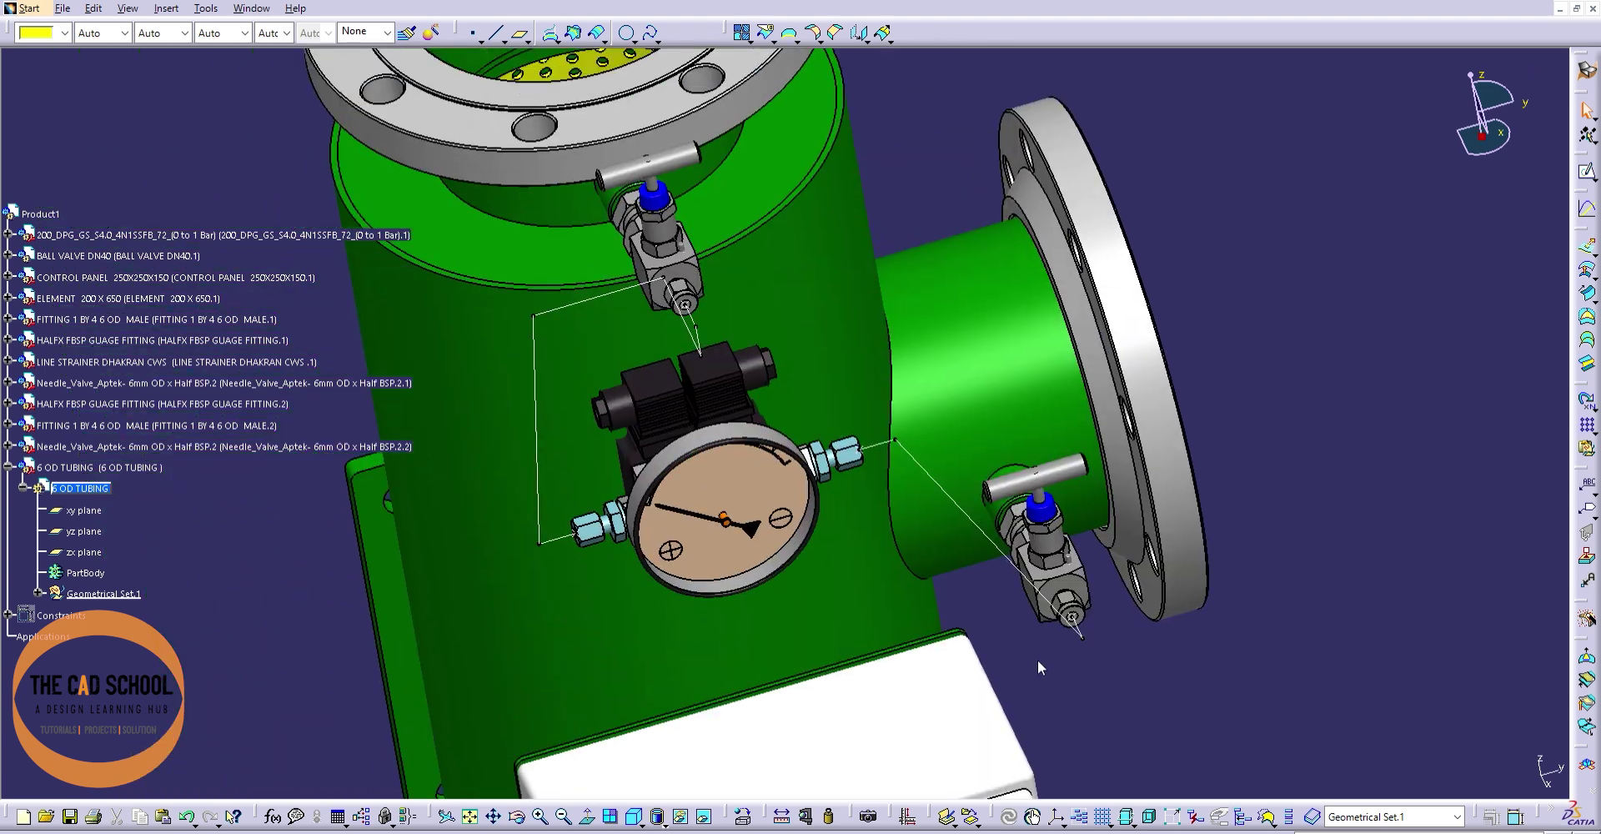
pyautogui.moveTo(761, 448); pyautogui.dragTo(884, 201, button='middle')
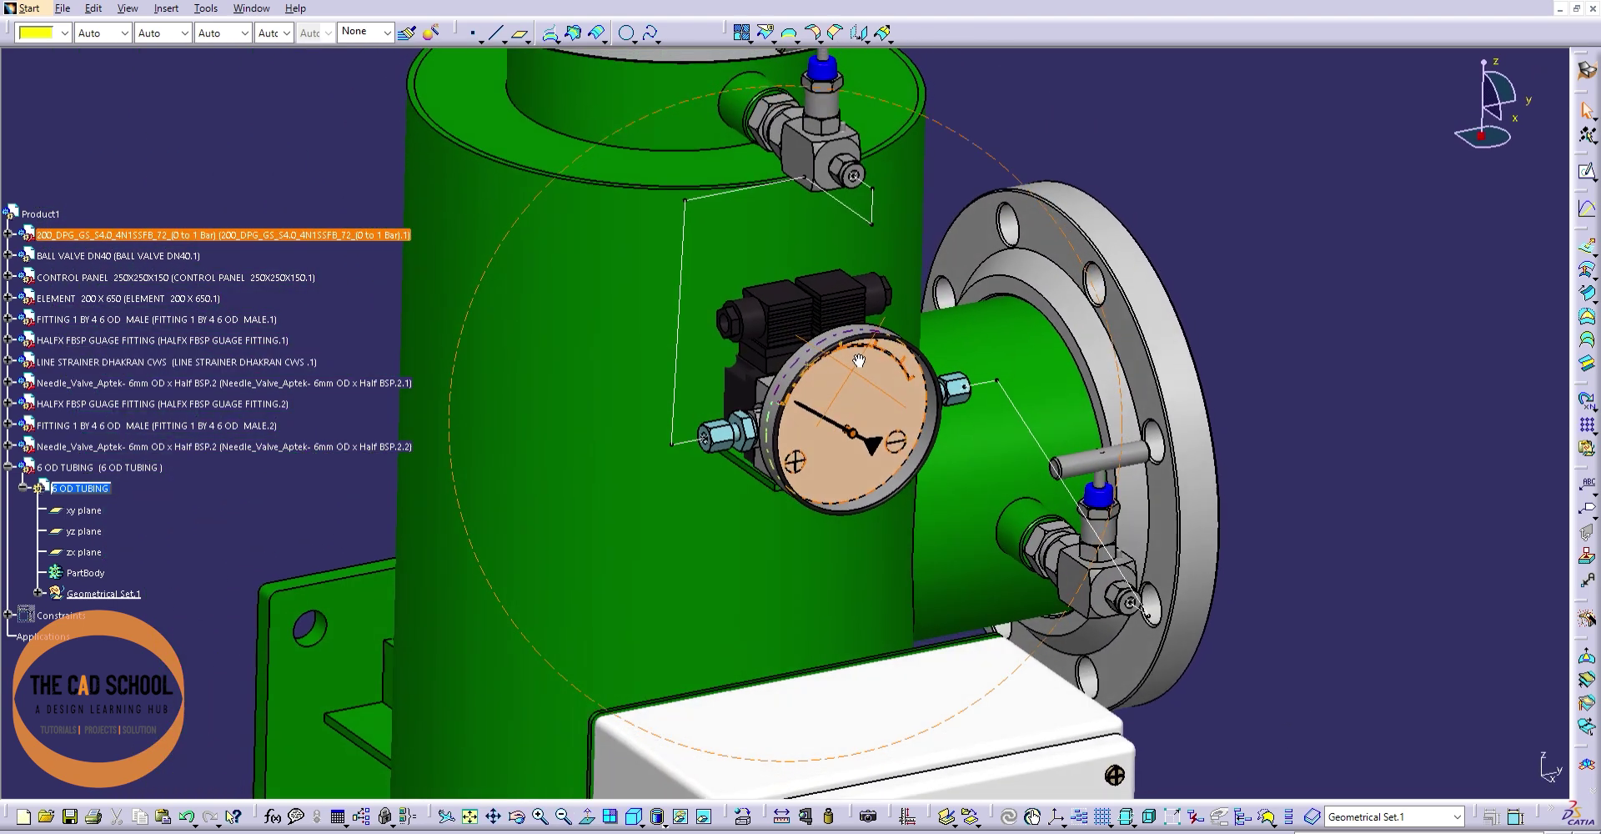
# - Add a new line below the upper valve fitting and extend it straight downward
pyautogui.click(871, 221)
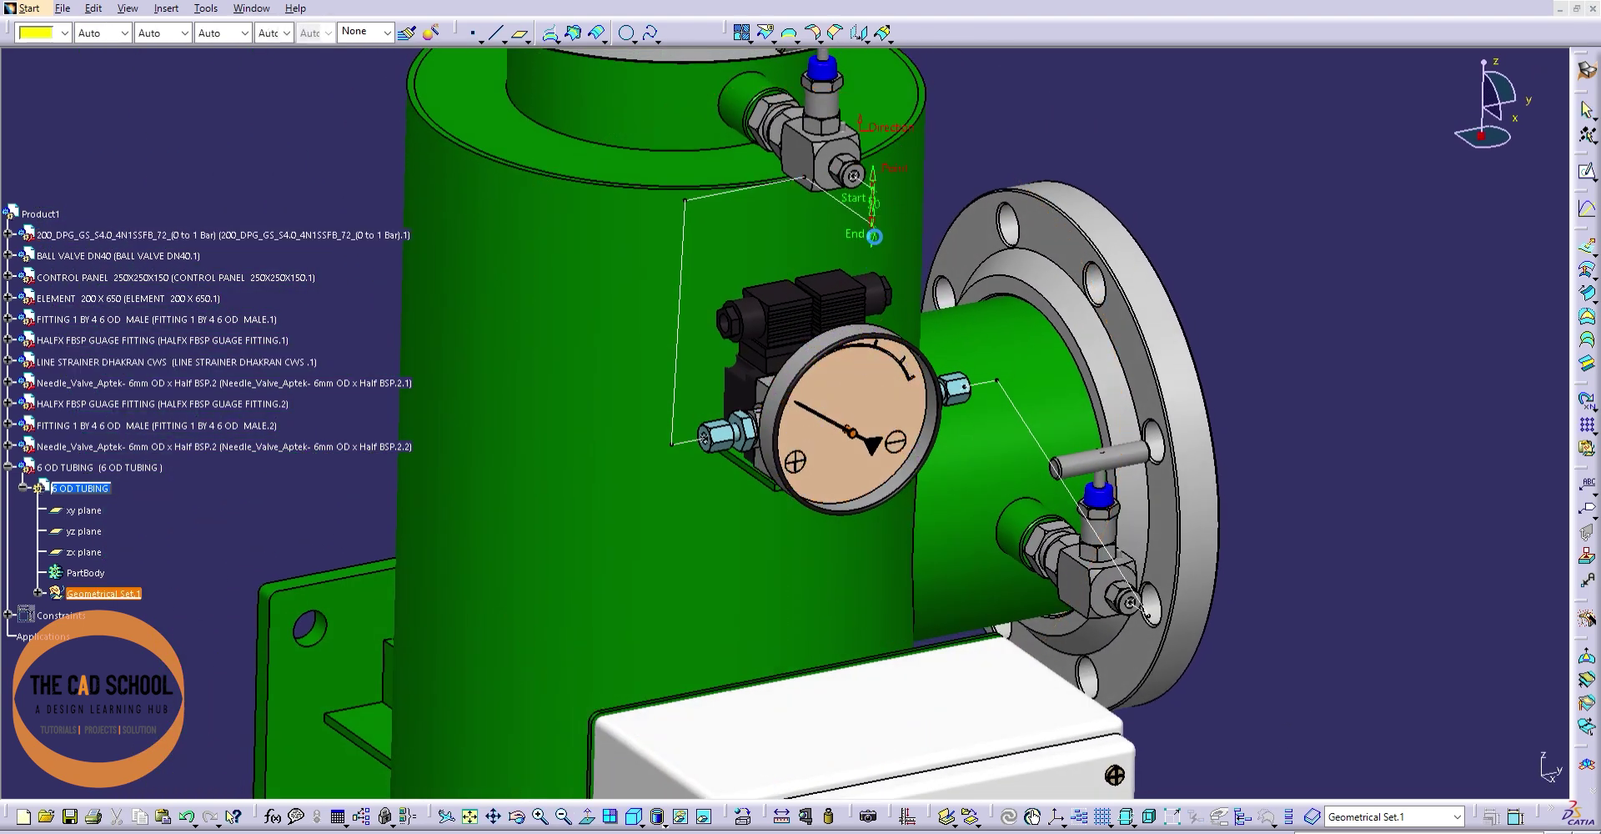
pyautogui.moveTo(870, 246); pyautogui.dragTo(883, 282)
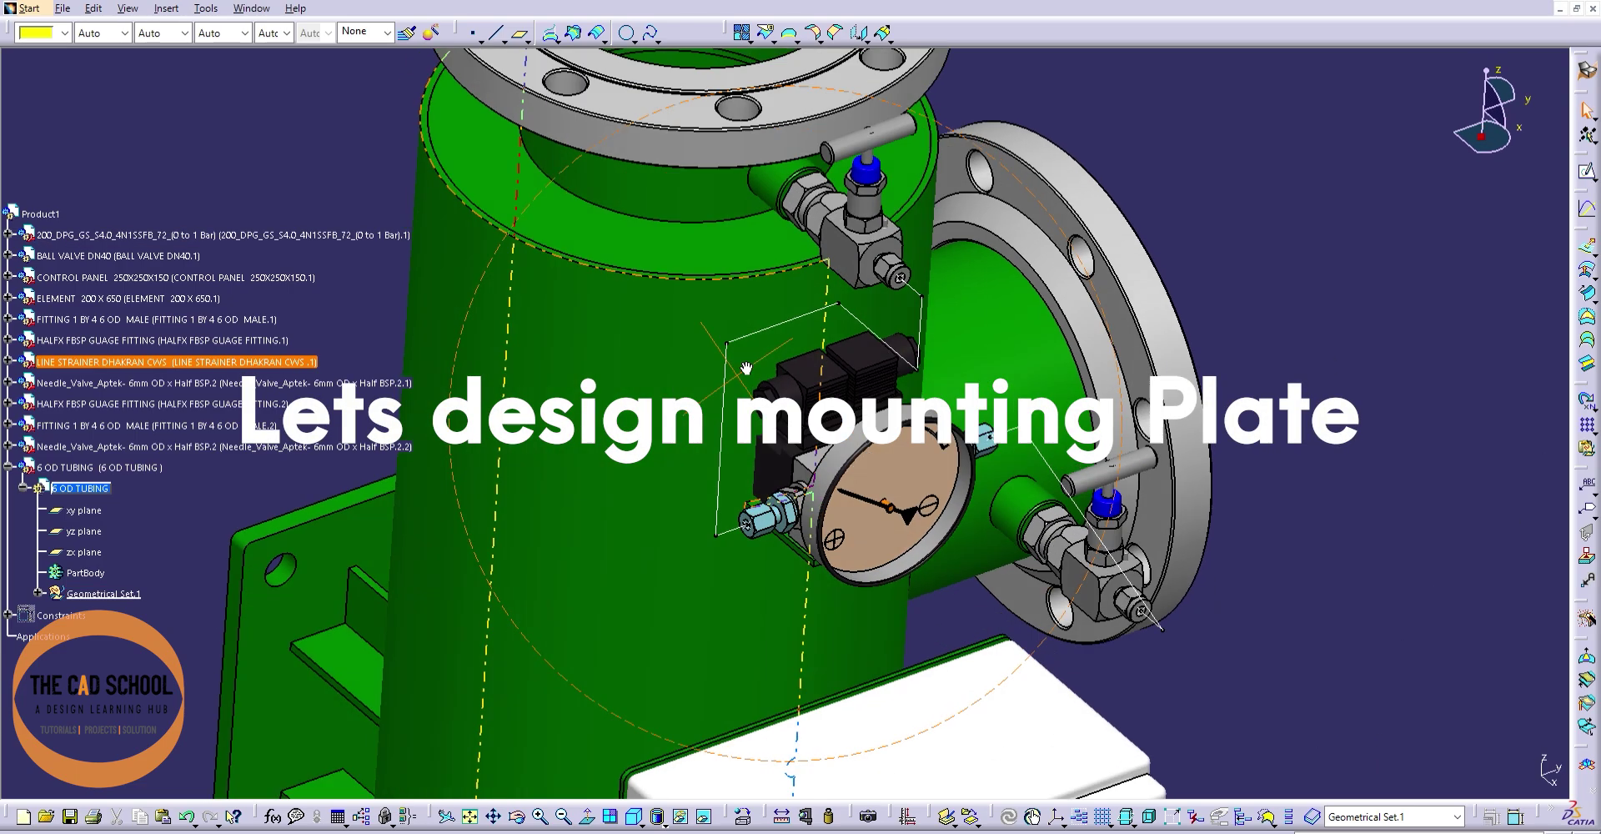
pyautogui.moveTo(746, 367)
pyautogui.mouseDown(button='middle')
pyautogui.moveTo(980, 442)
pyautogui.moveTo(740, 357)
pyautogui.mouseUp(button='middle')
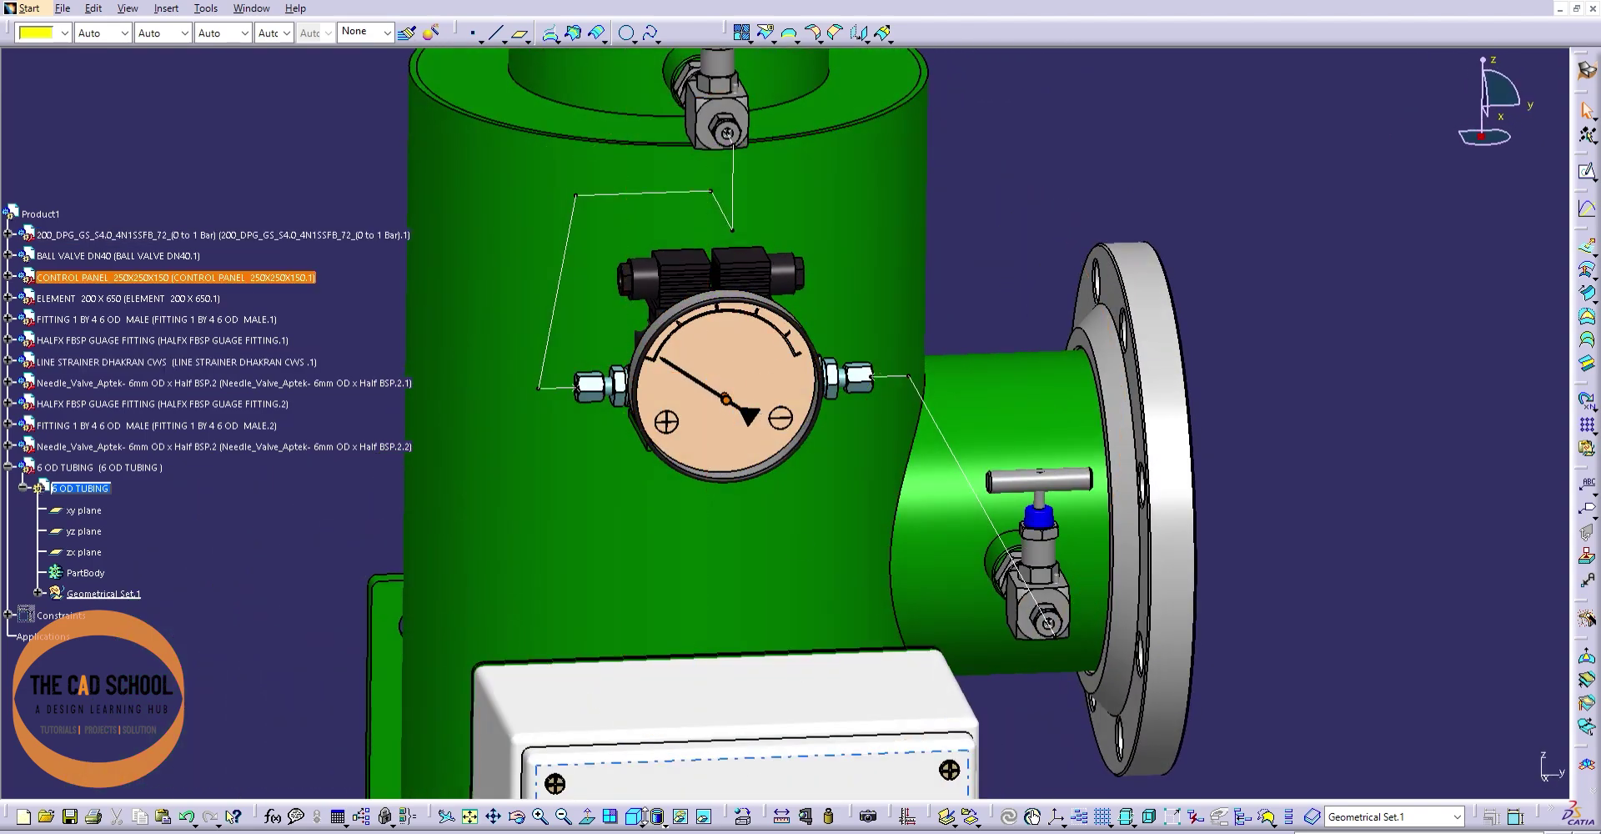
pyautogui.moveTo(684, 681); pyautogui.dragTo(672, 267, button='middle')
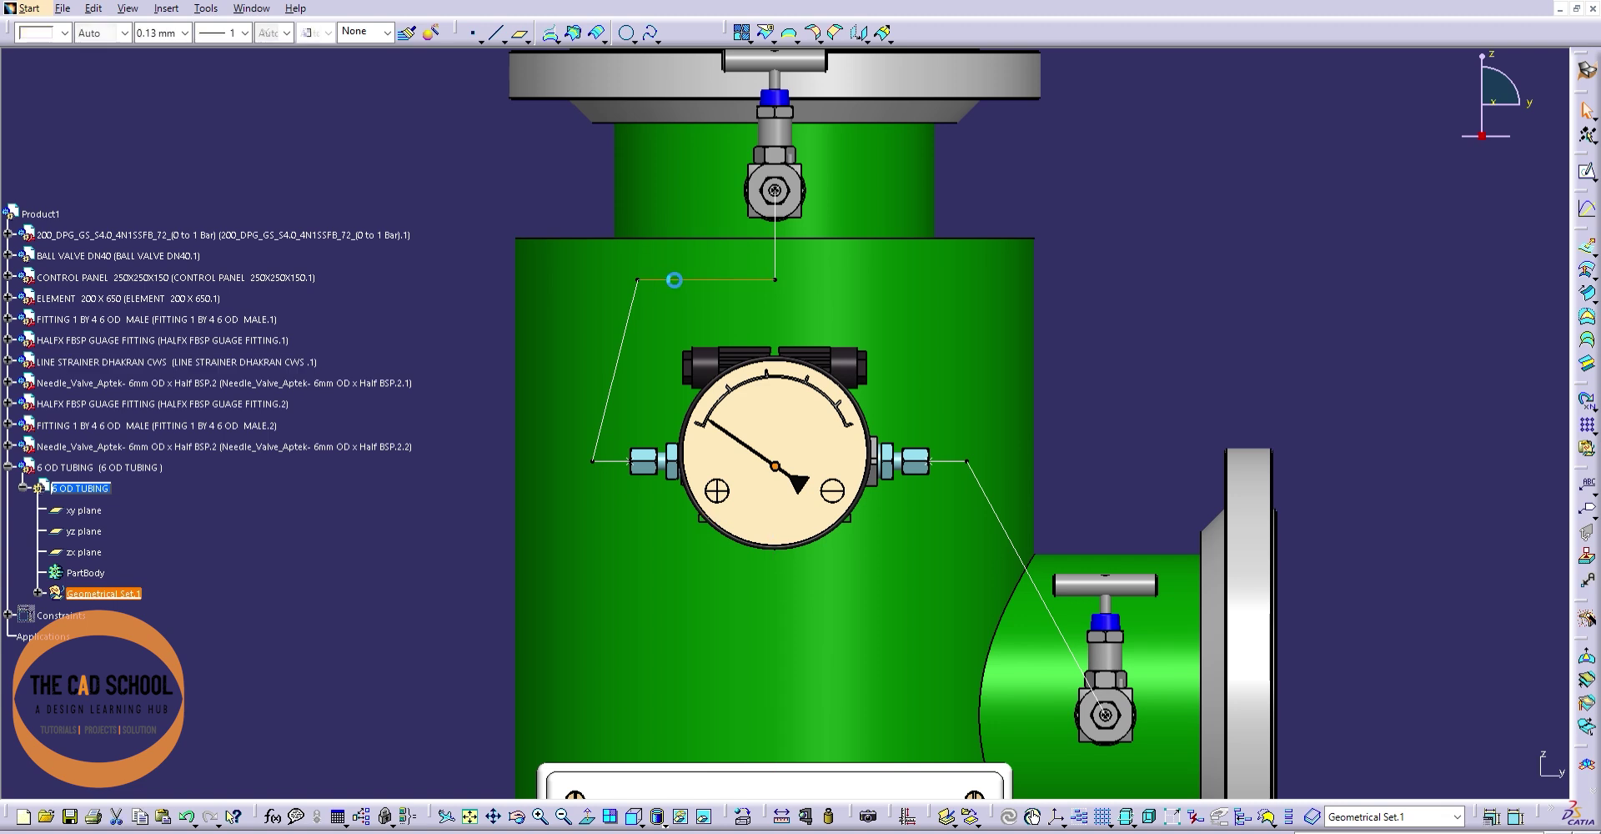
# - Pull the top tube's end point left and lengthen the horizontal run to the right
pyautogui.doubleClick(673, 280)
pyautogui.moveTo(629, 280); pyautogui.dragTo(587, 288)
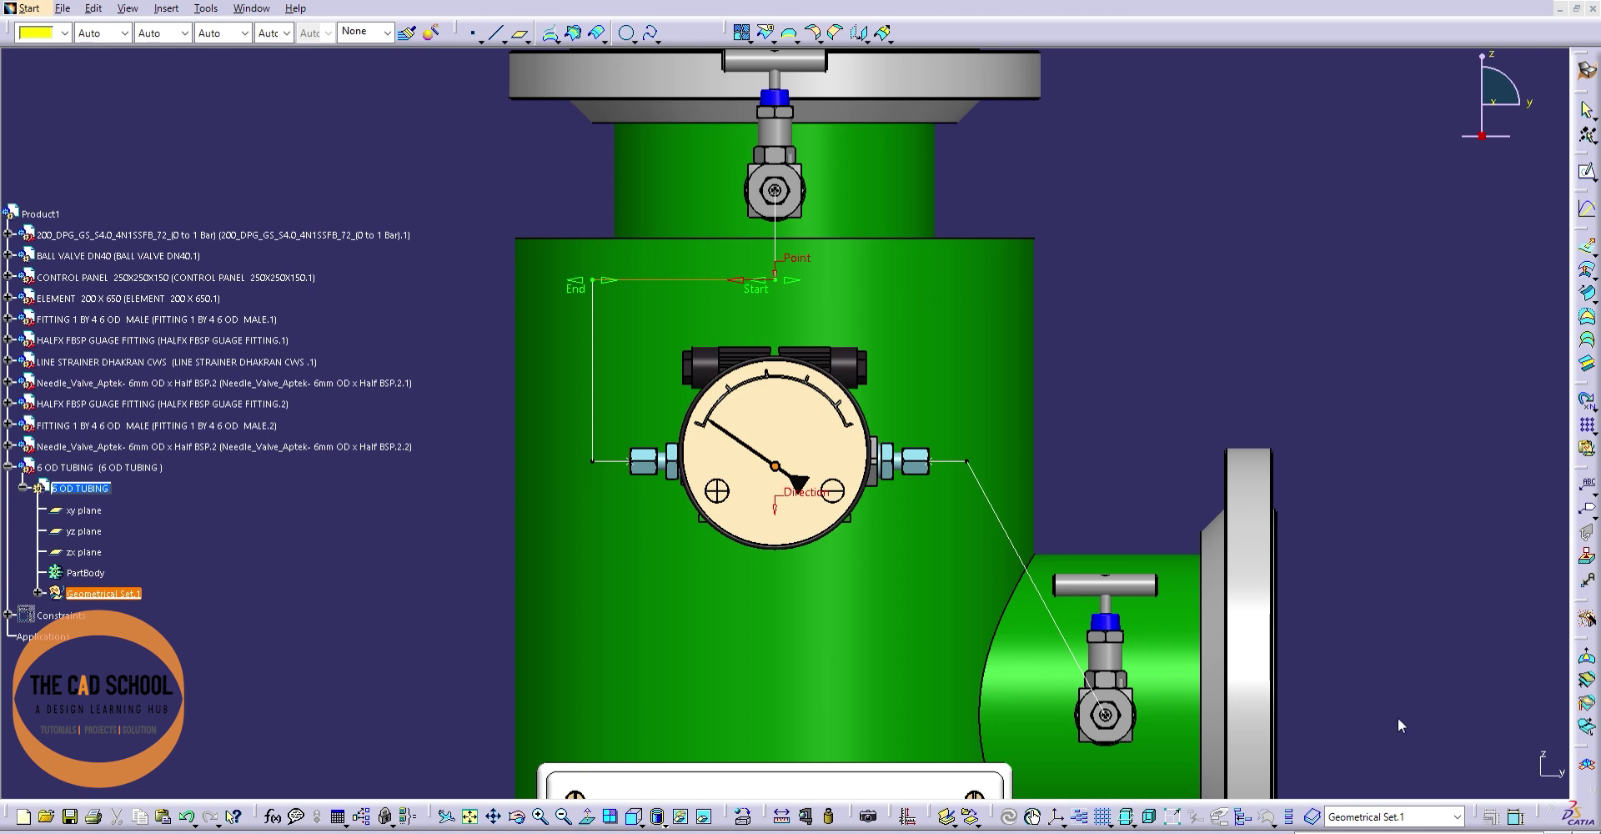
pyautogui.click(1109, 356)
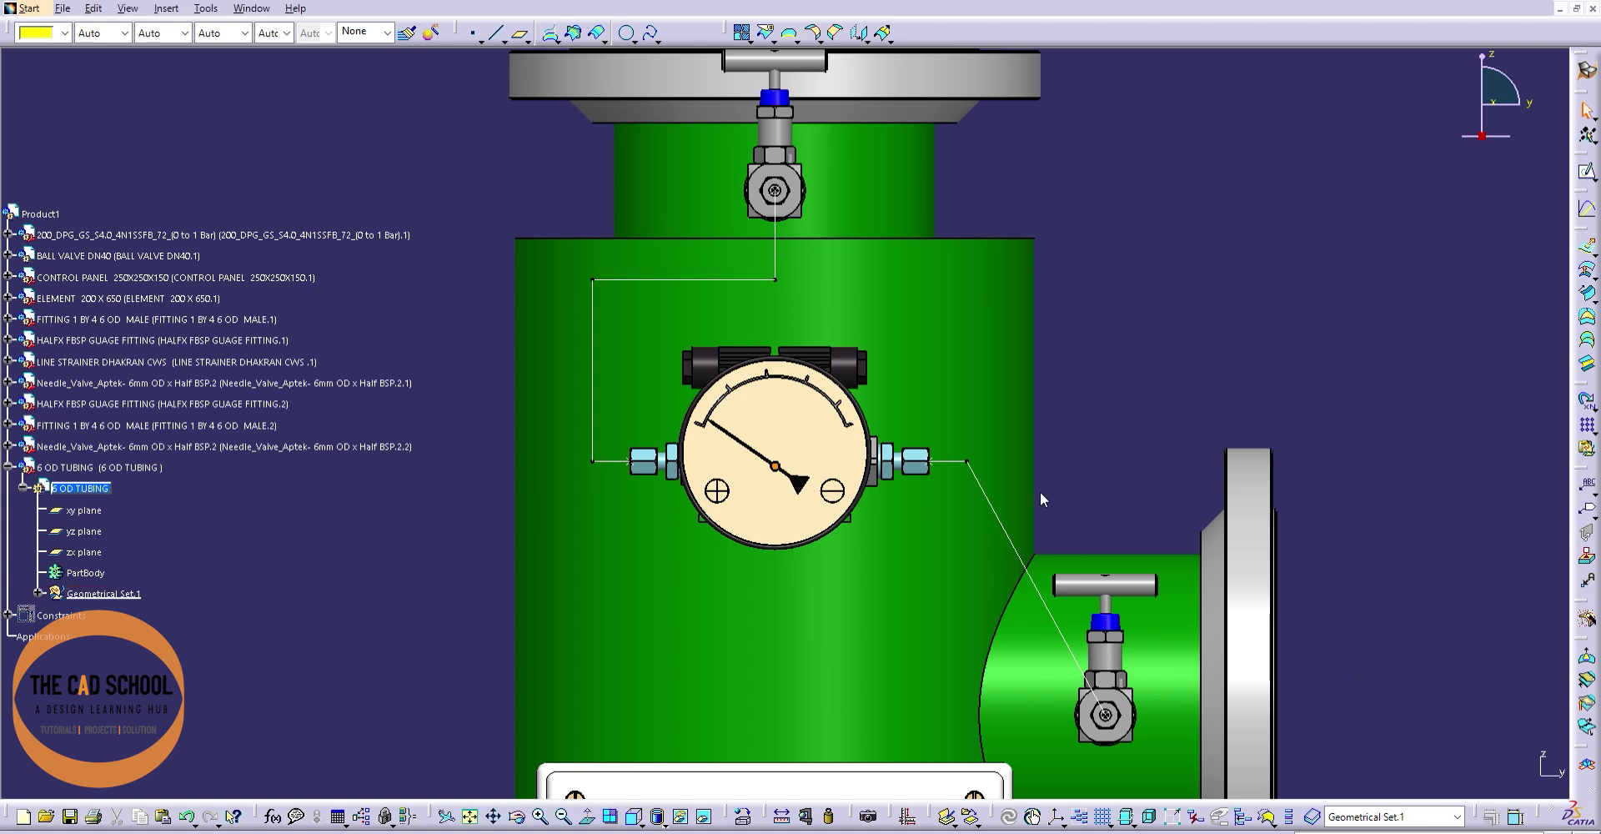
pyautogui.doubleClick(966, 460)
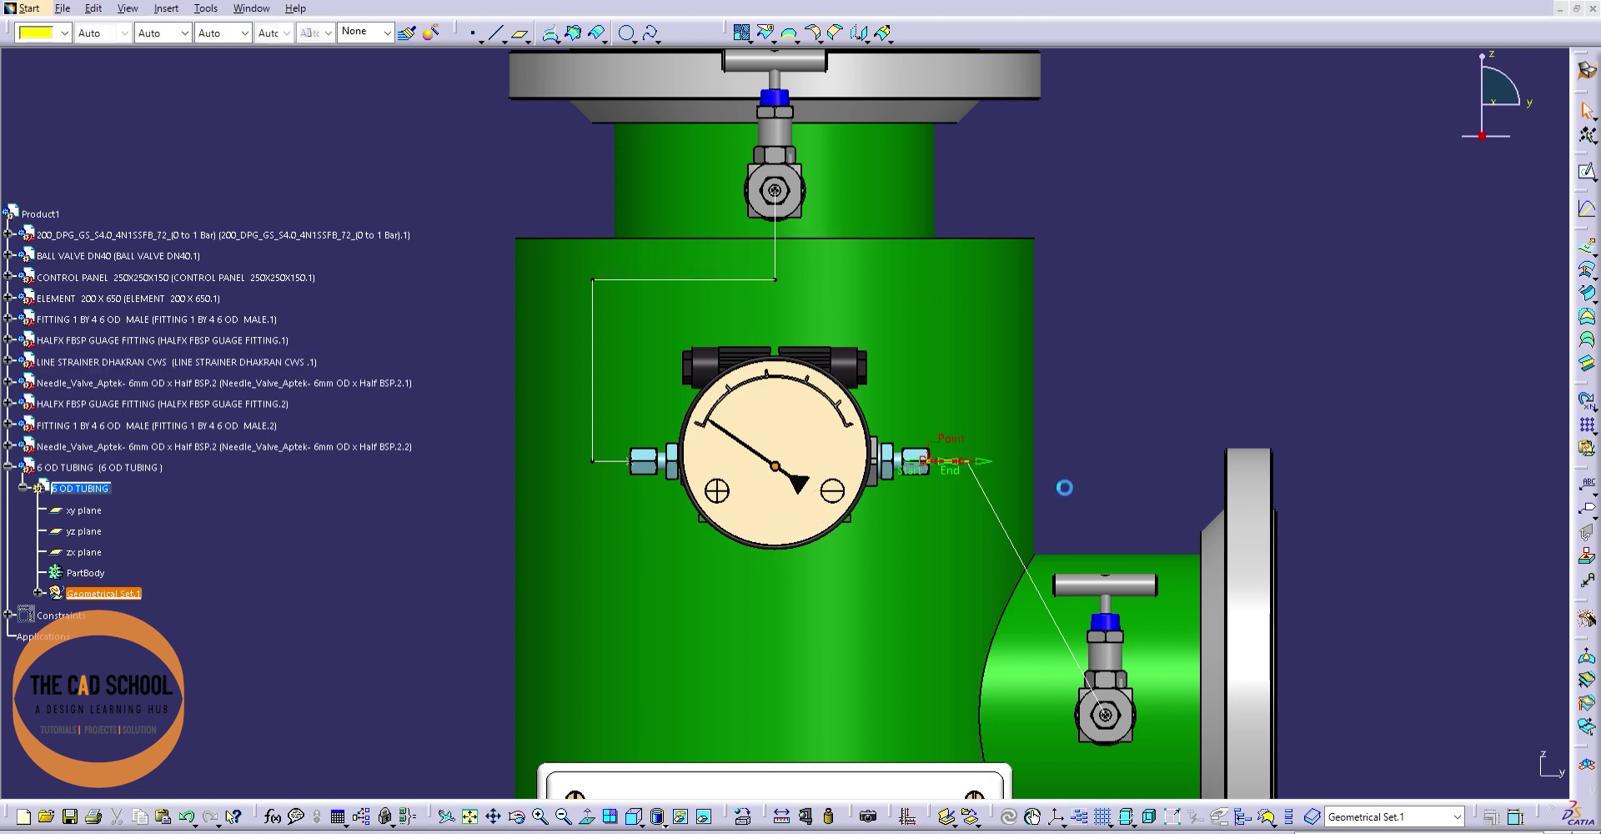
pyautogui.moveTo(966, 461); pyautogui.dragTo(1094, 485)
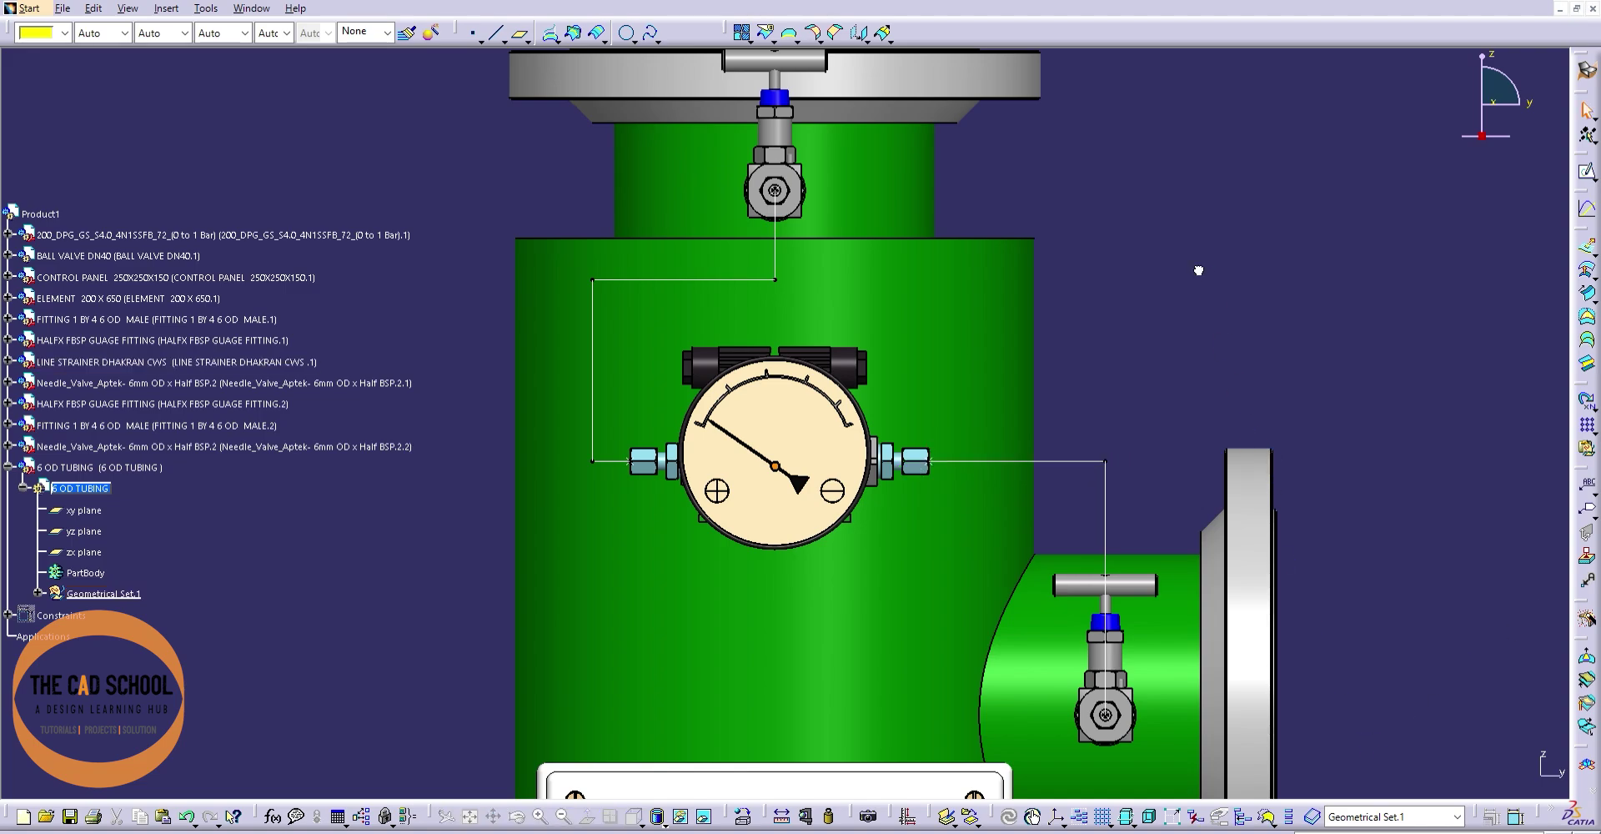
# - Edit the upper tube route, sliding its end point to the right
pyautogui.moveTo(1198, 268)
pyautogui.mouseDown(button='middle')
pyautogui.moveTo(976, 565)
pyautogui.moveTo(1070, 387)
pyautogui.mouseUp(button='middle')
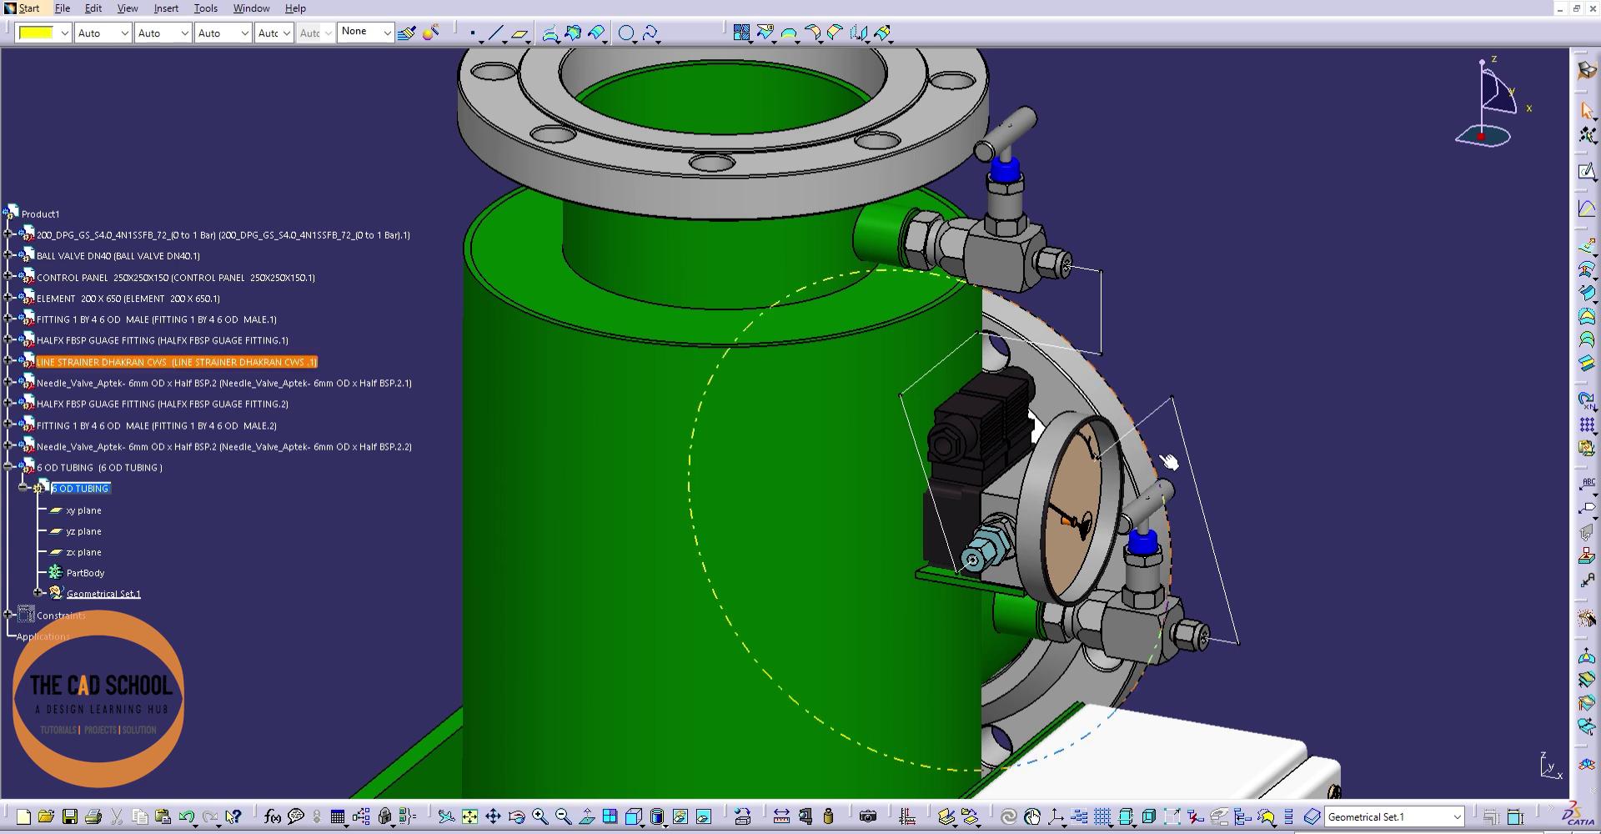
pyautogui.click(1240, 582)
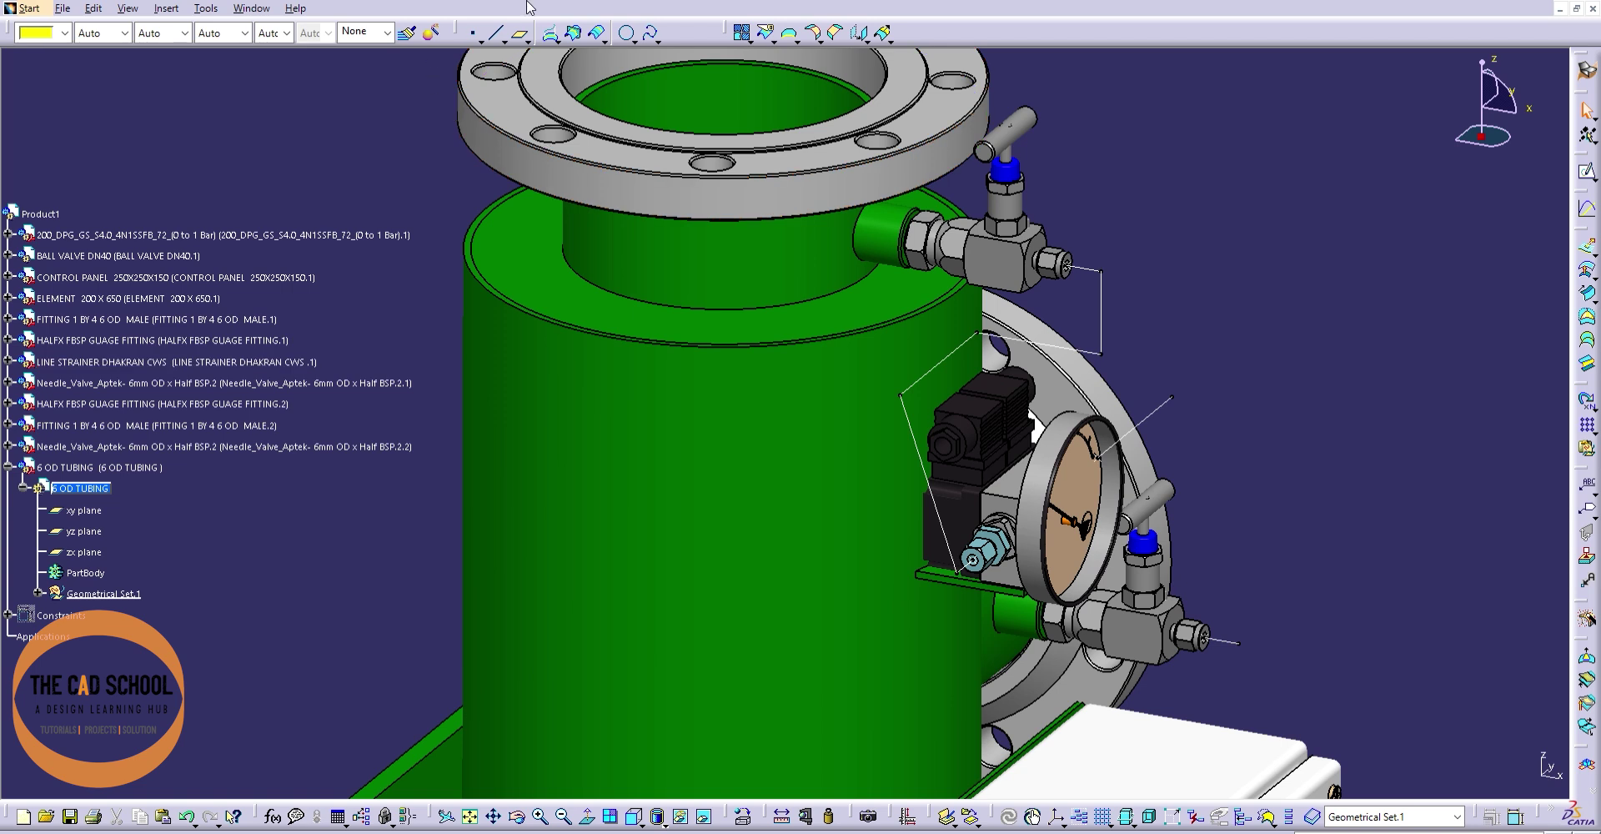
pyautogui.click(1239, 641)
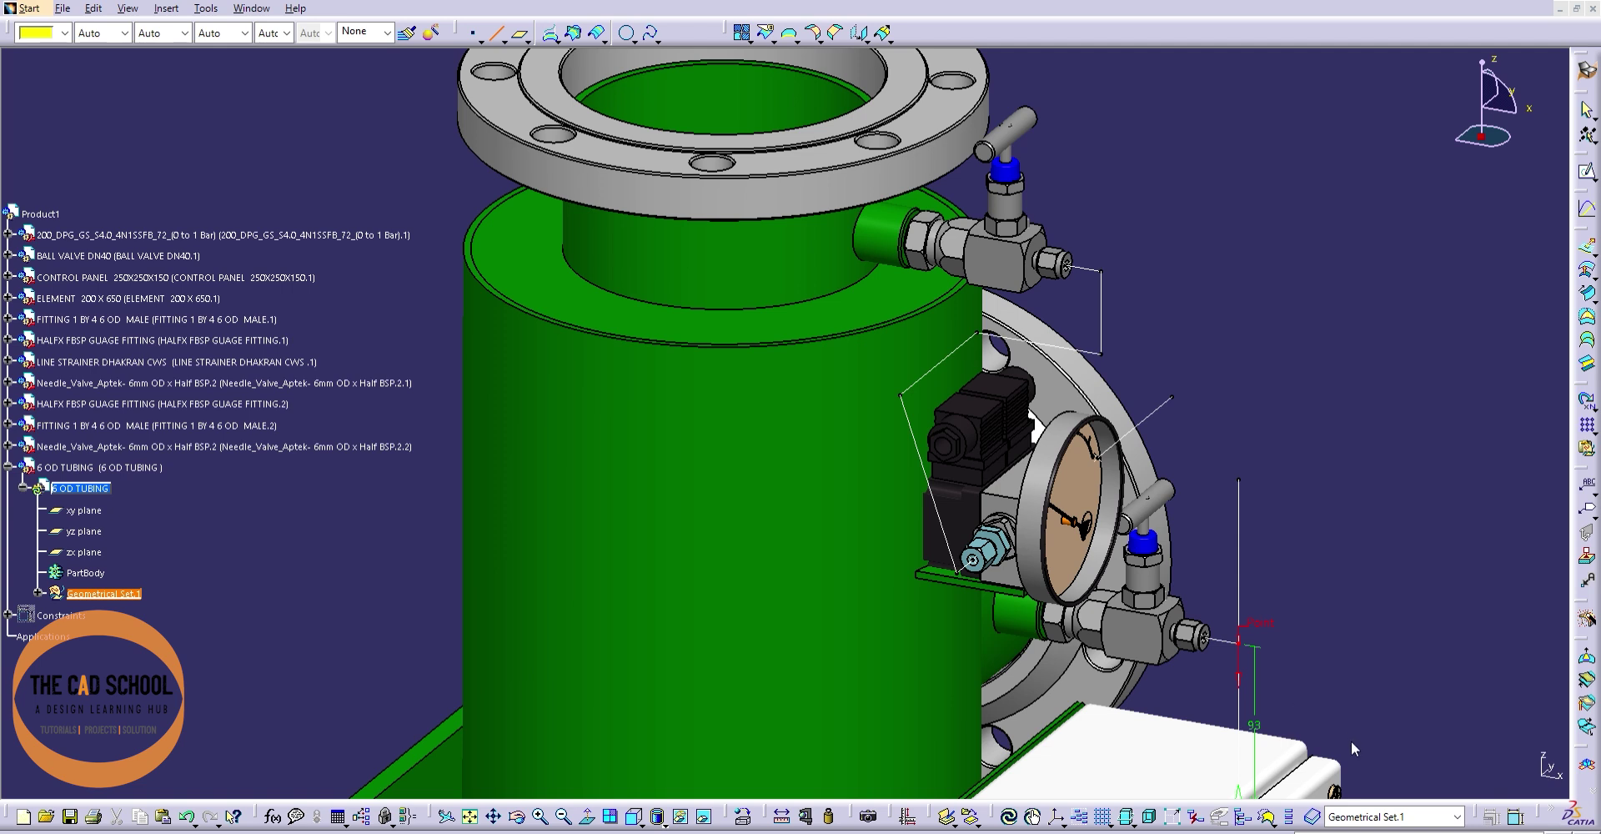
pyautogui.press('Escape')
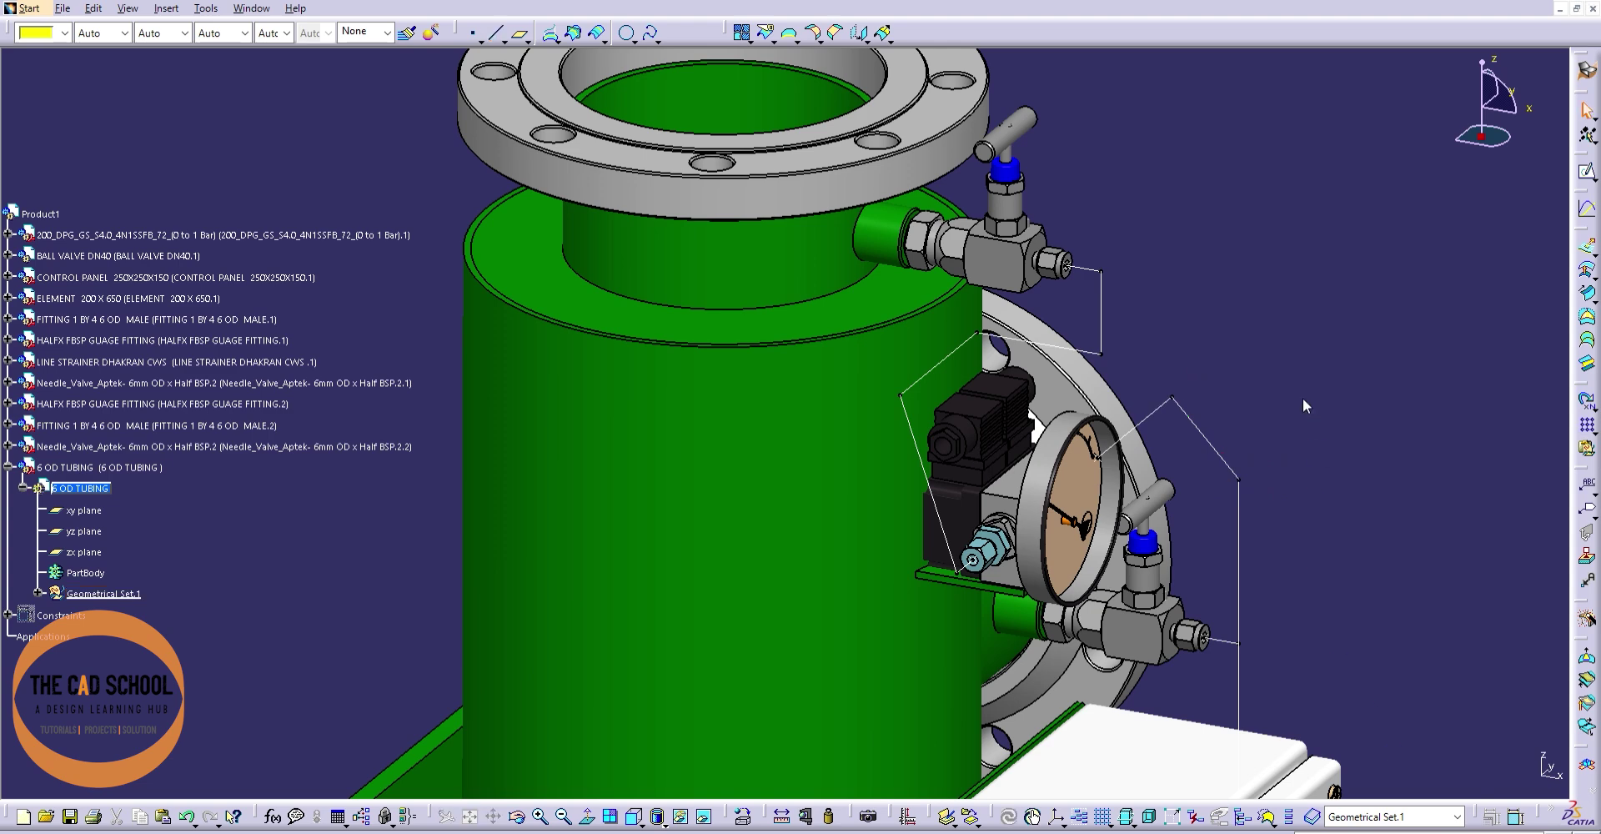
pyautogui.moveTo(972, 540); pyautogui.dragTo(970, 527, button='middle')
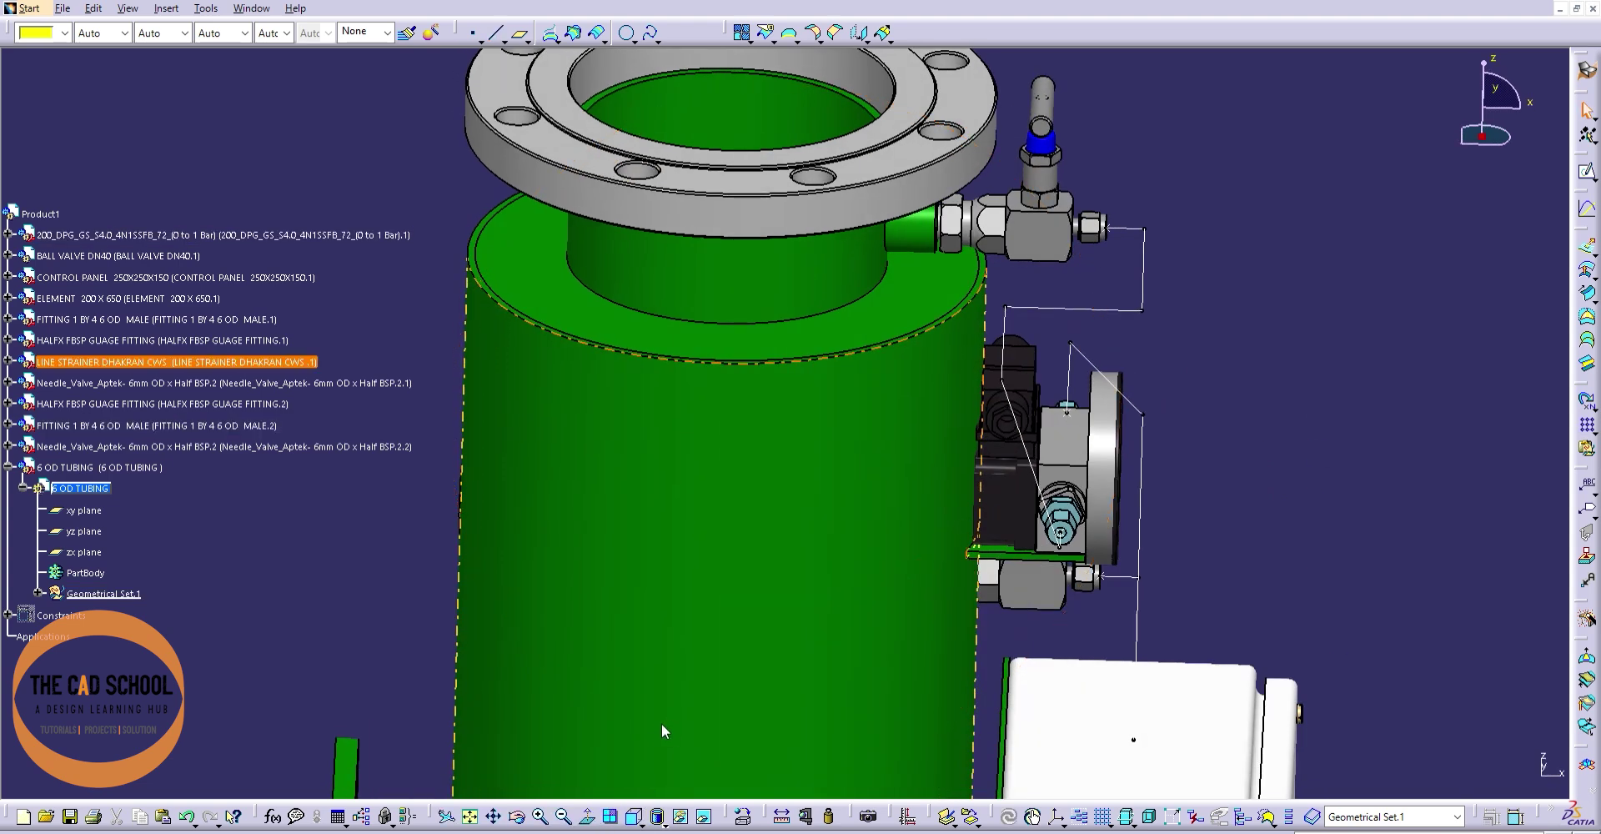
pyautogui.moveTo(652, 724); pyautogui.dragTo(1048, 275, button='middle')
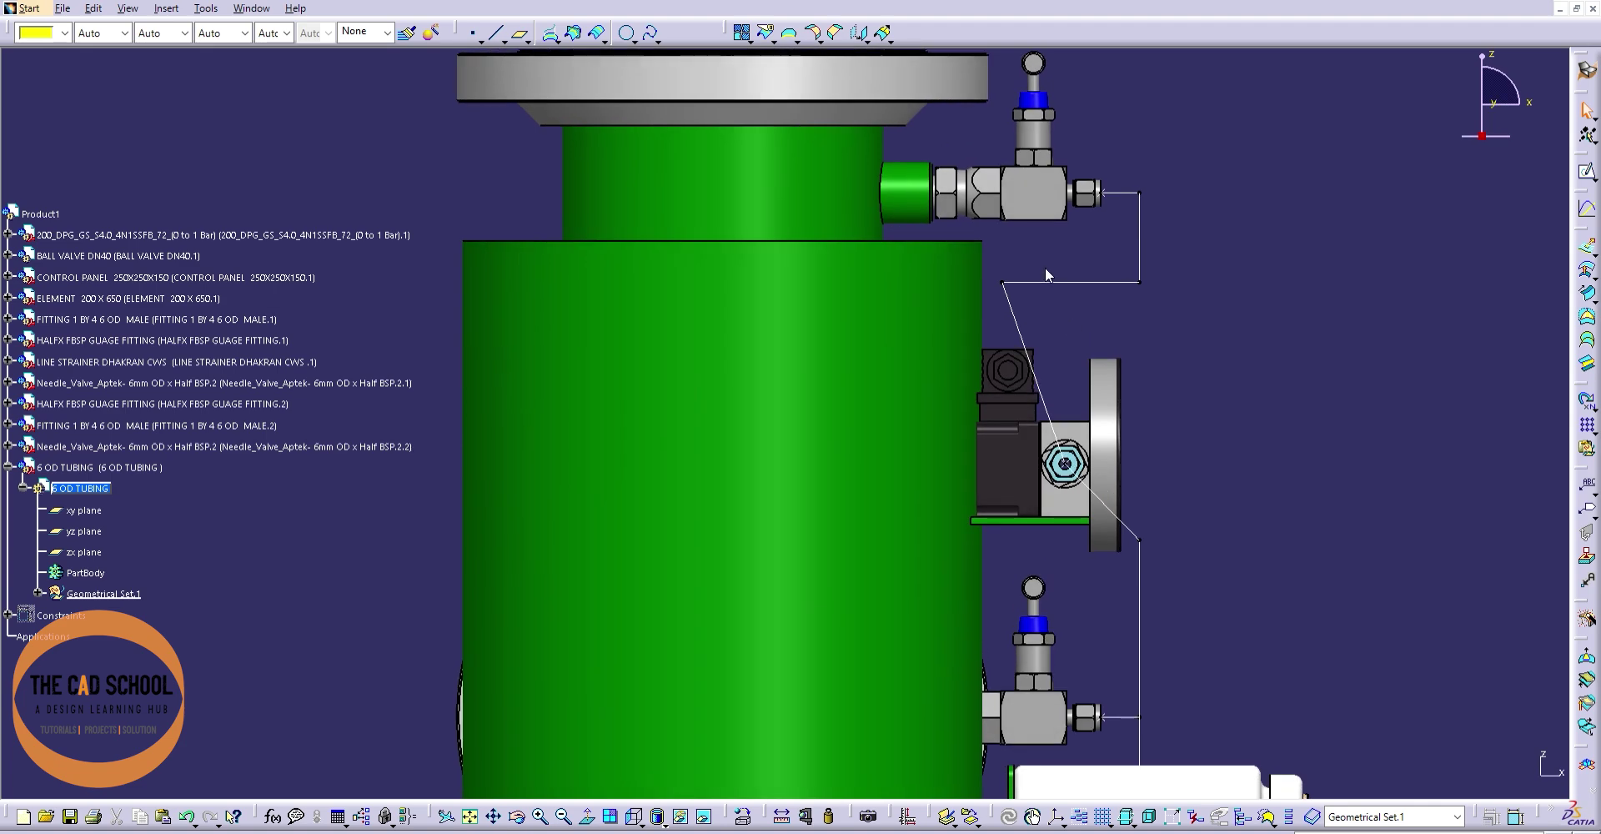
pyautogui.doubleClick(1049, 275)
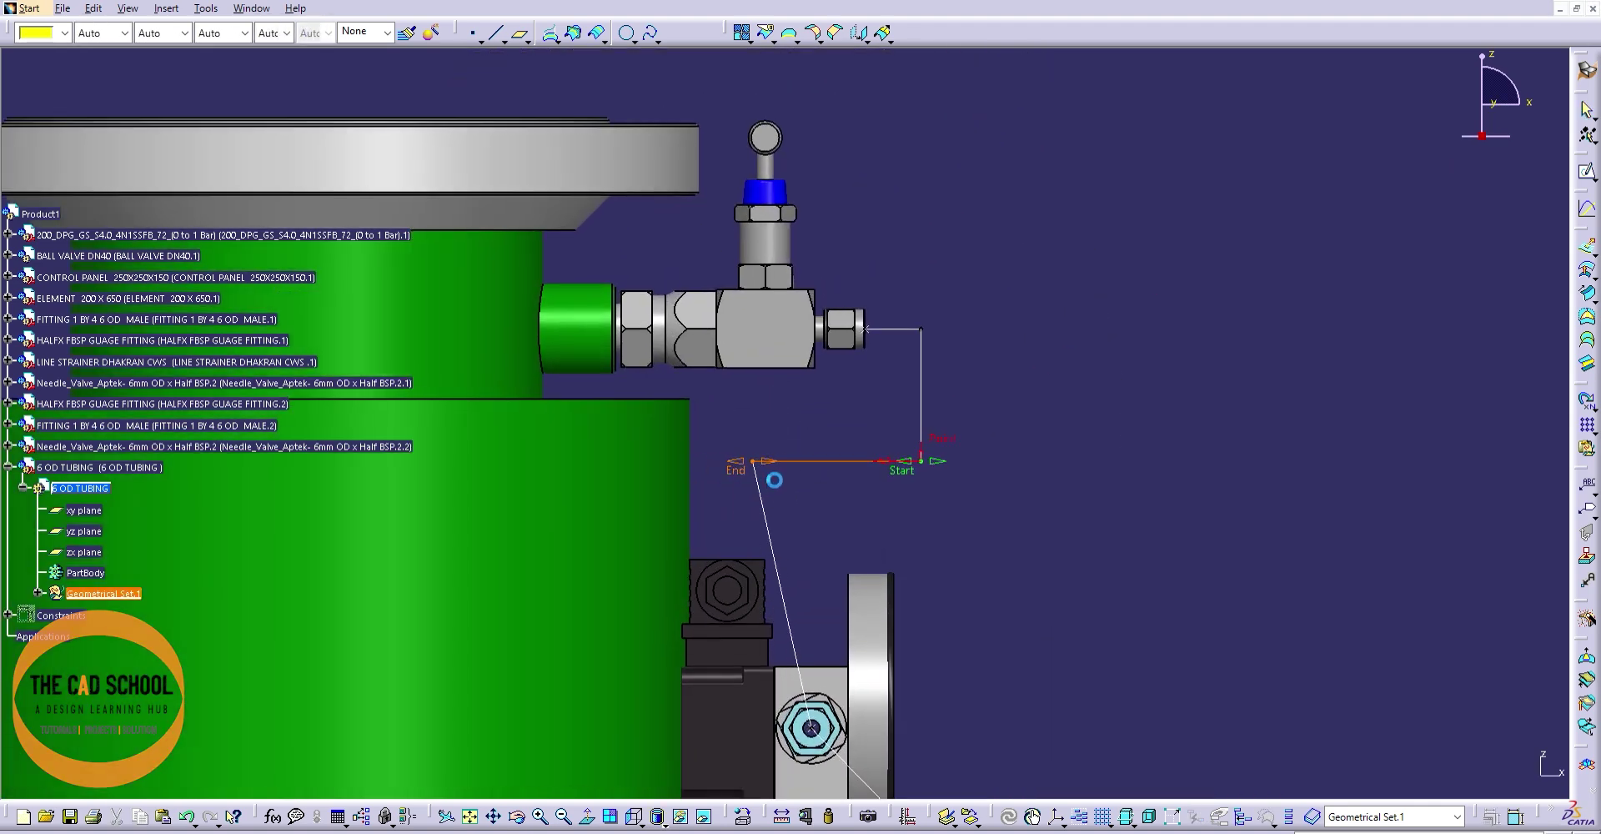
pyautogui.moveTo(774, 480); pyautogui.dragTo(804, 484)
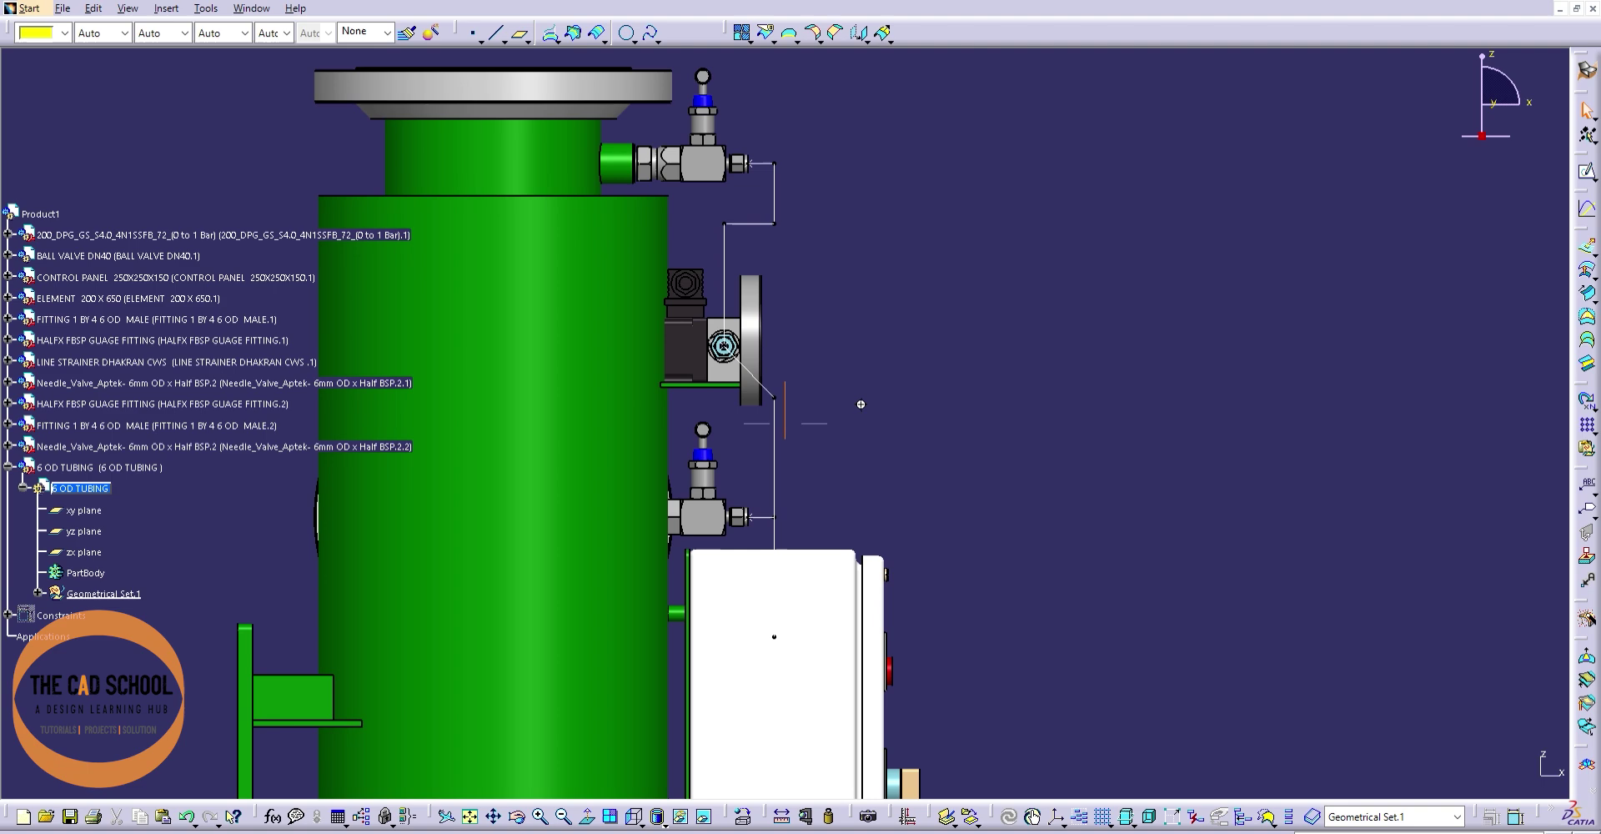
# - Edit the vertical segment by the lower valve and reattach its start to the gauge fitting
pyautogui.keyDown('ctrl'); pyautogui.moveTo(861, 404); pyautogui.dragTo(802, 344, button='middle'); pyautogui.keyUp('ctrl')
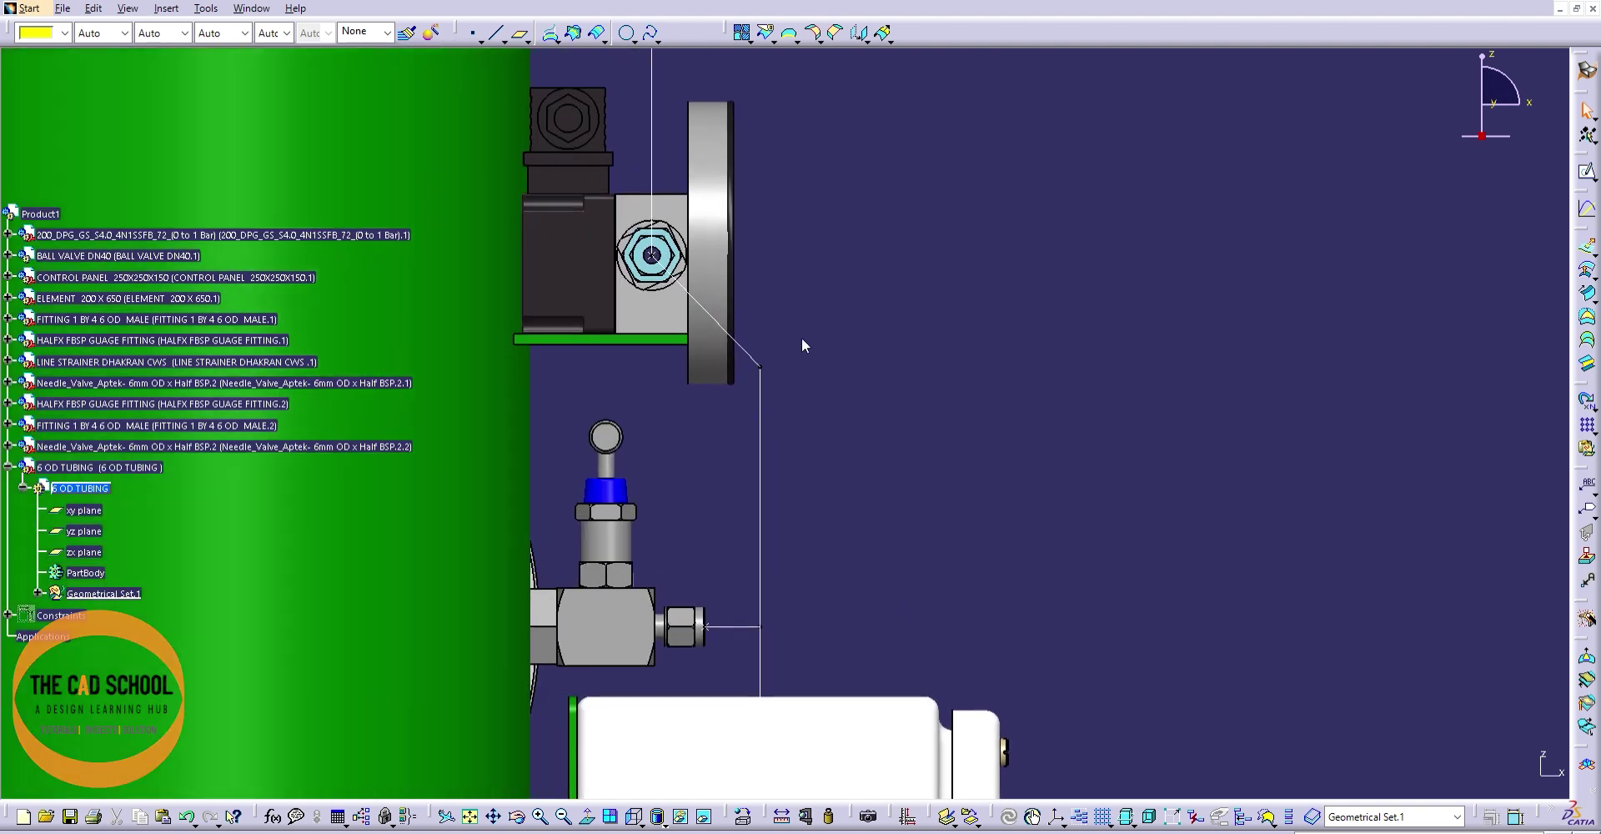
pyautogui.doubleClick(762, 399)
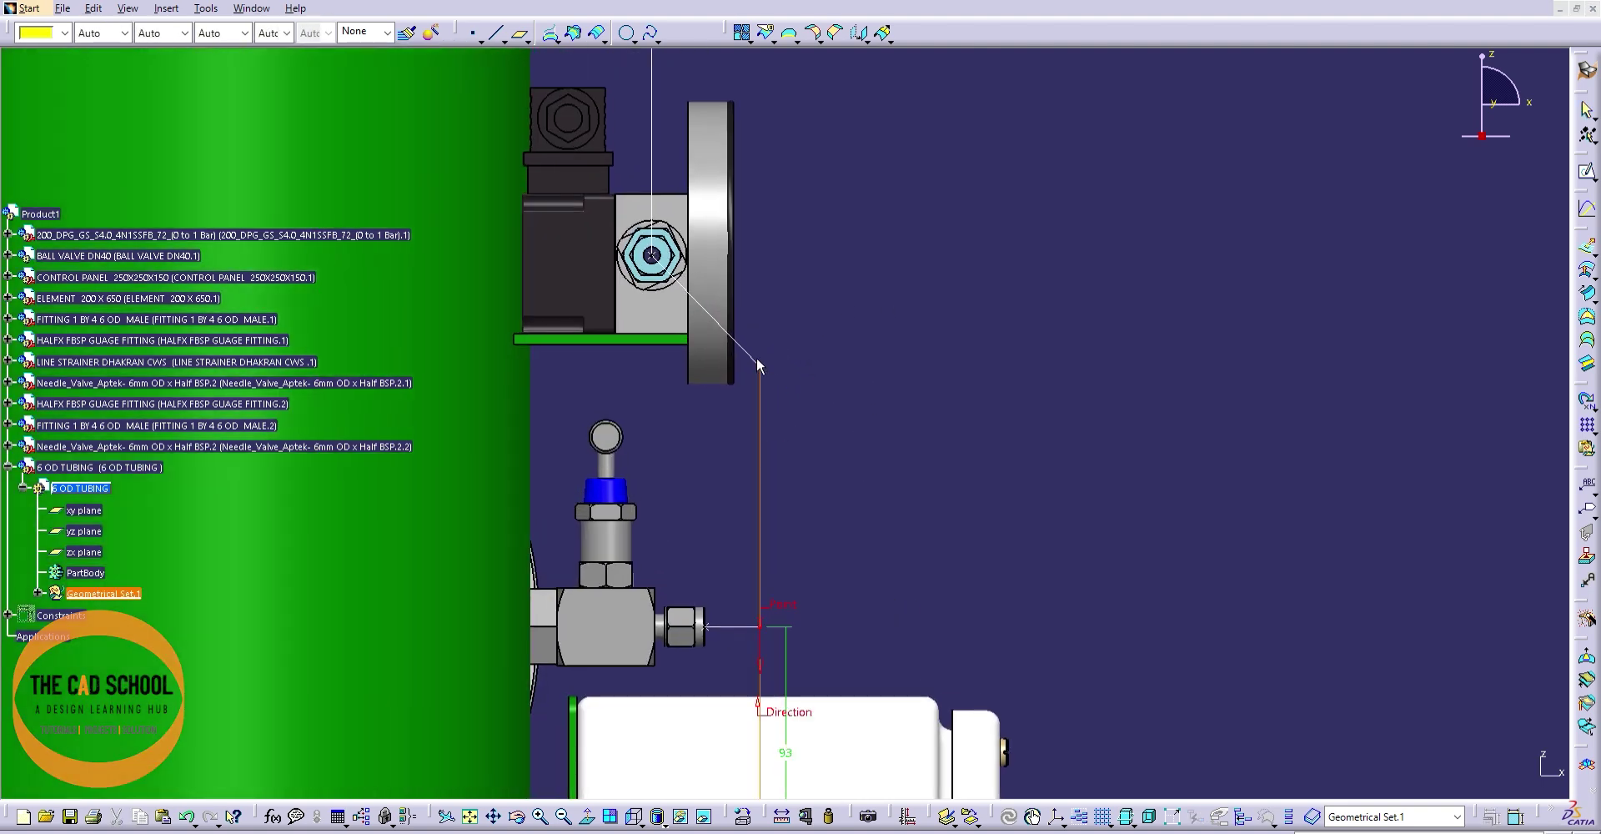
pyautogui.moveTo(820, 639)
pyautogui.keyDown('ctrl'); pyautogui.mouseDown(button='middle')
pyautogui.moveTo(932, 518)
pyautogui.moveTo(859, 360)
pyautogui.moveTo(752, 439)
pyautogui.moveTo(794, 419)
pyautogui.mouseUp(button='middle'); pyautogui.keyUp('ctrl')
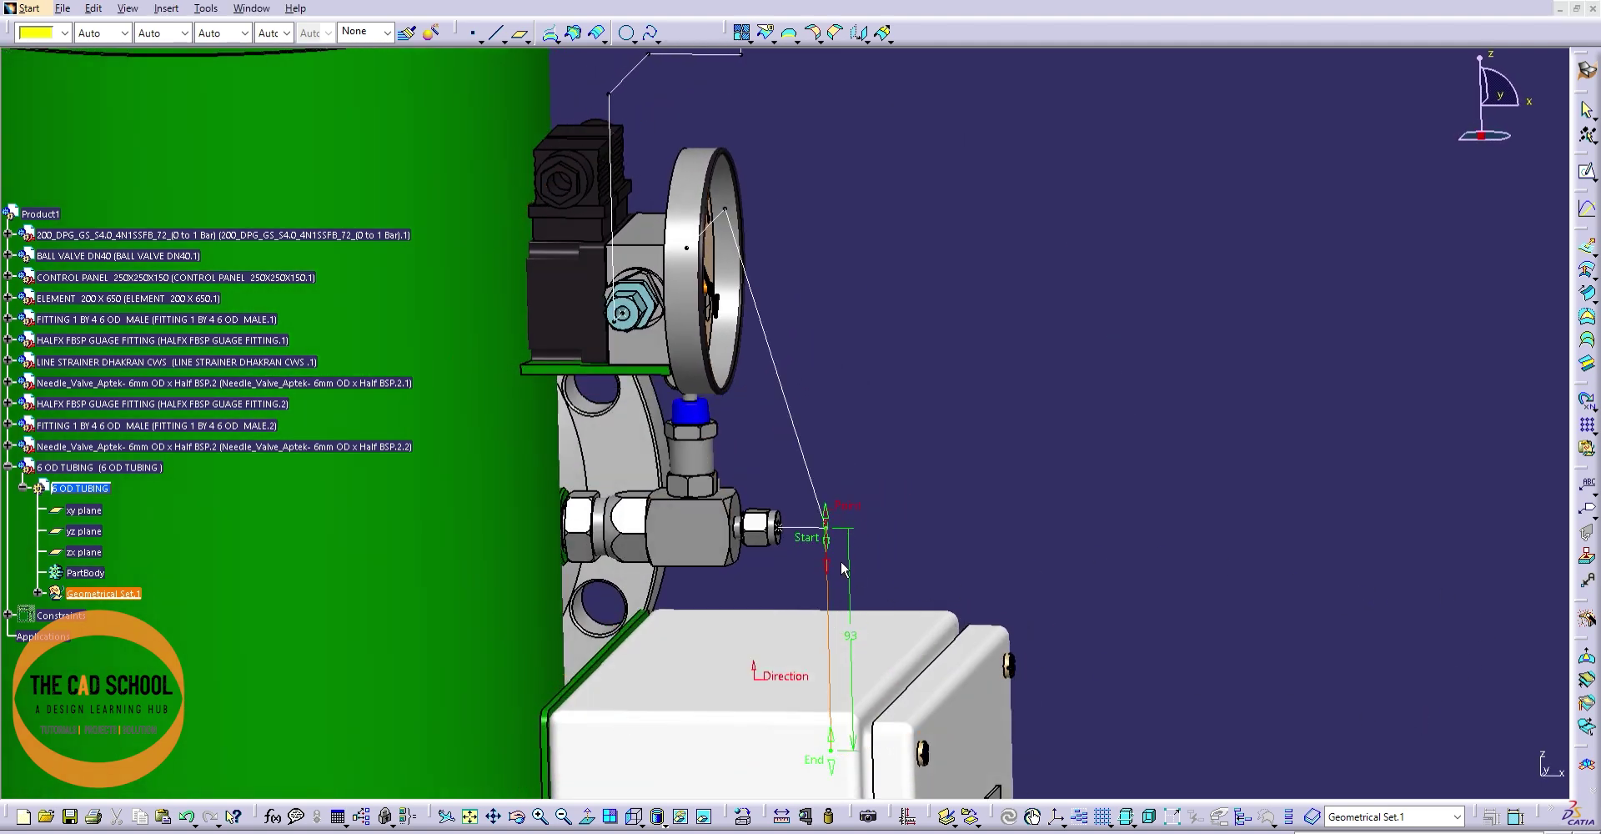
pyautogui.keyDown('ctrl'); pyautogui.moveTo(693, 734); pyautogui.dragTo(665, 626, button='middle'); pyautogui.keyUp('ctrl')
pyautogui.click(761, 591)
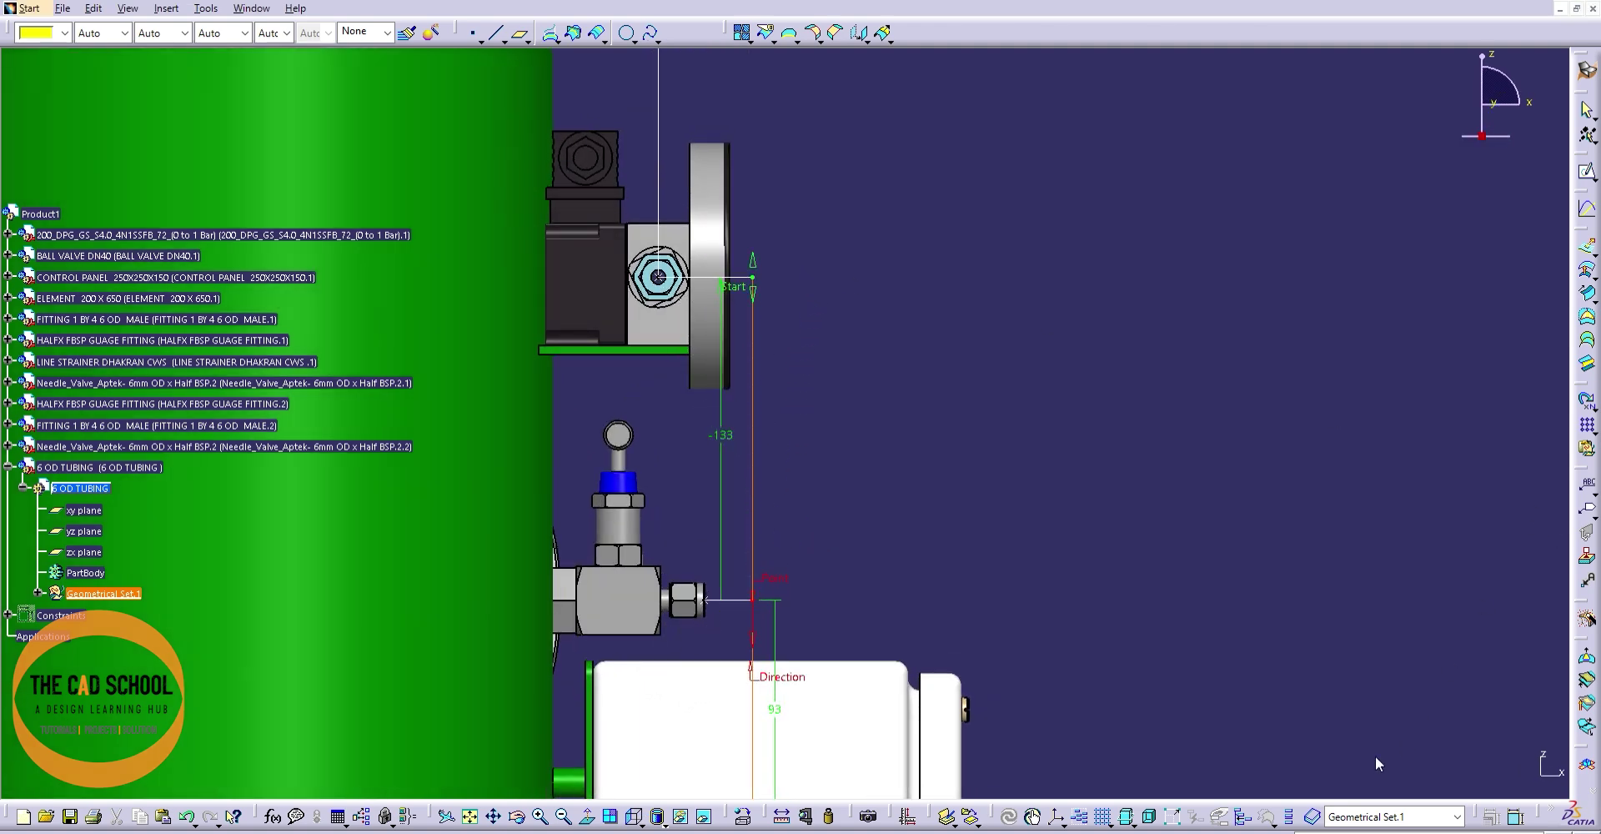
pyautogui.moveTo(1094, 444)
pyautogui.keyDown('ctrl'); pyautogui.mouseDown(button='middle')
pyautogui.moveTo(903, 296)
pyautogui.moveTo(1113, 367)
pyautogui.moveTo(617, 406)
pyautogui.mouseUp(button='middle'); pyautogui.keyUp('ctrl')
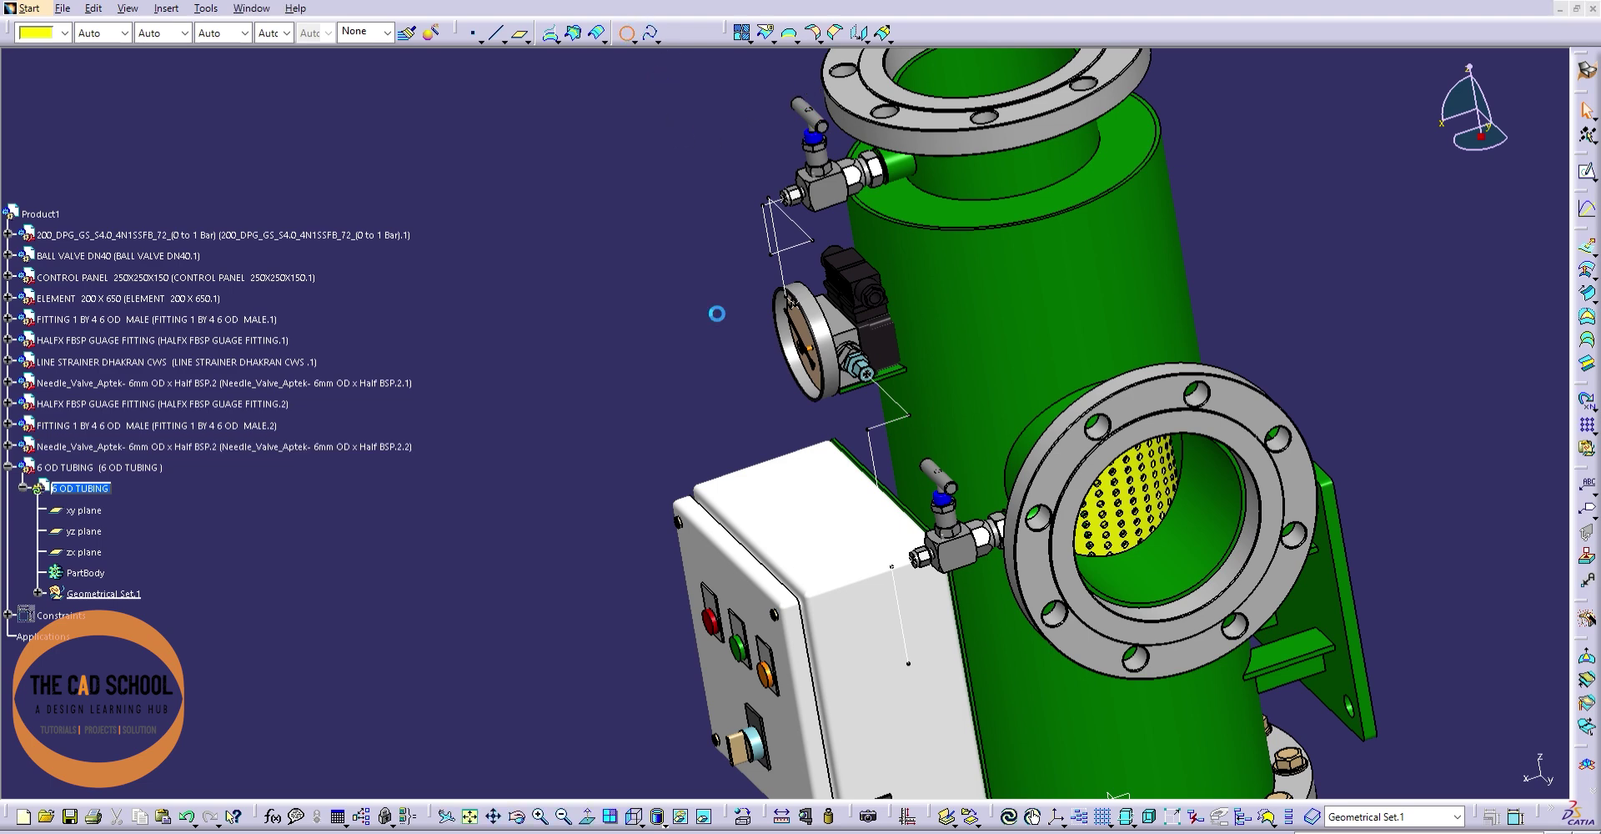
# - Inspect the tube route line below the gauge by selecting it and opening it for editing
pyautogui.moveTo(751, 304)
pyautogui.keyDown('ctrl'); pyautogui.mouseDown(button='middle')
pyautogui.moveTo(680, 297)
pyautogui.moveTo(995, 478)
pyautogui.mouseUp(button='middle'); pyautogui.keyUp('ctrl')
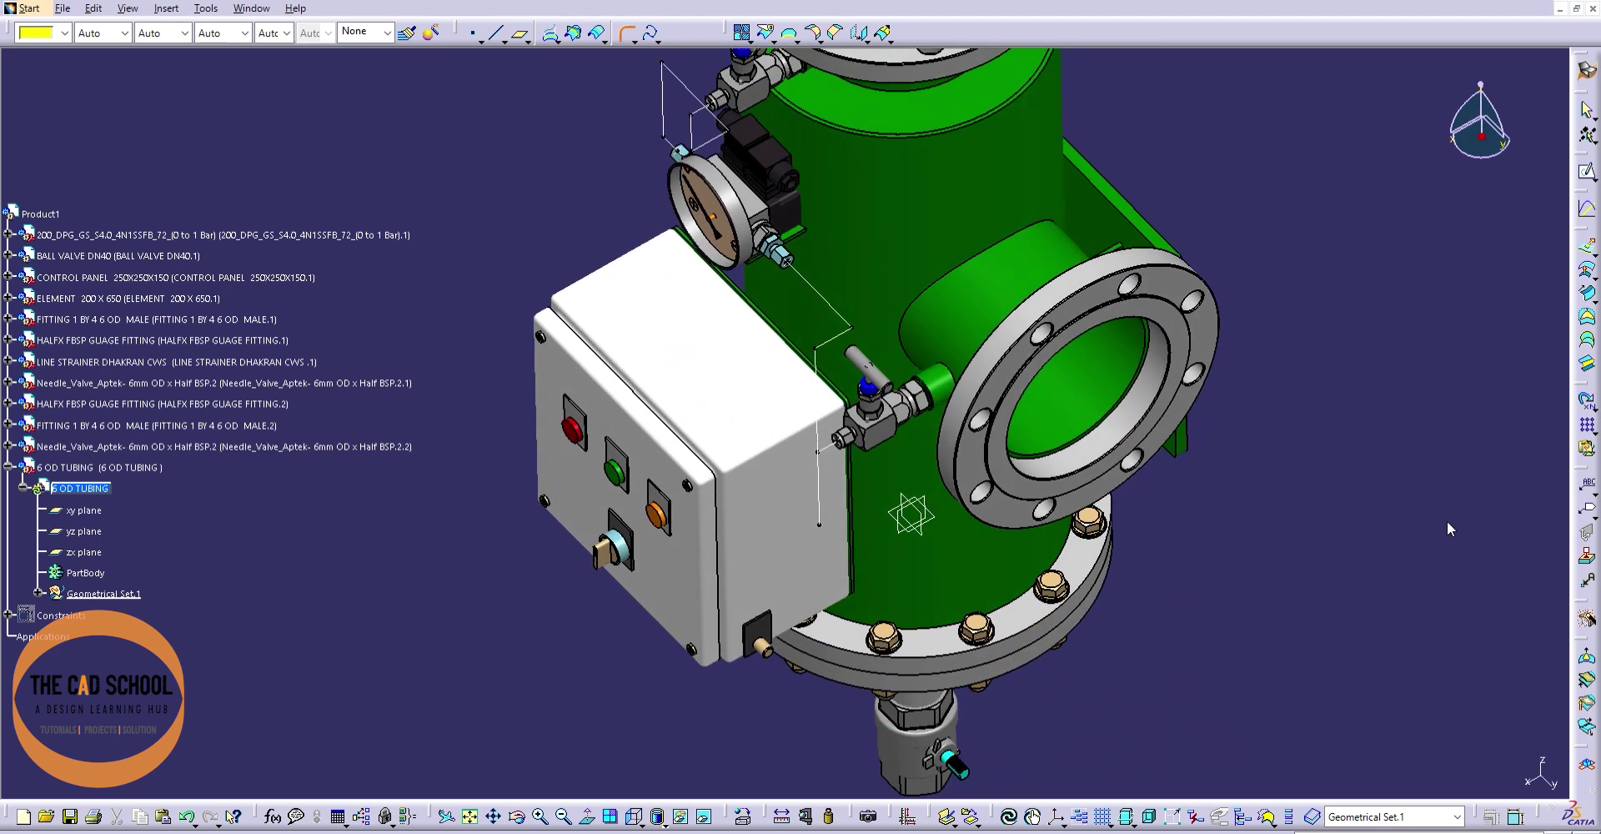
pyautogui.click(819, 355)
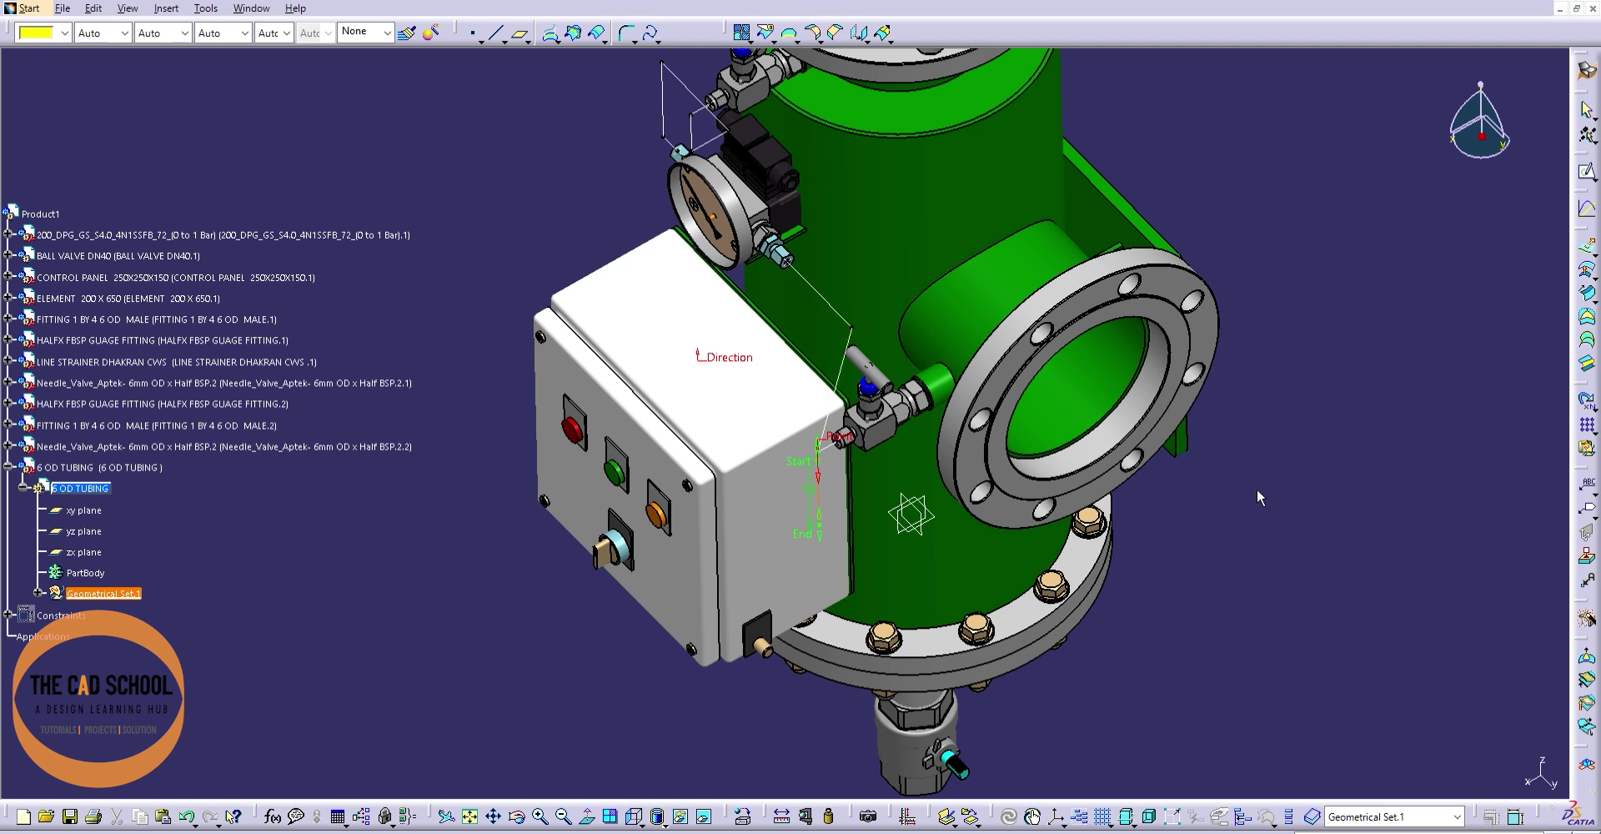
pyautogui.click(1373, 301)
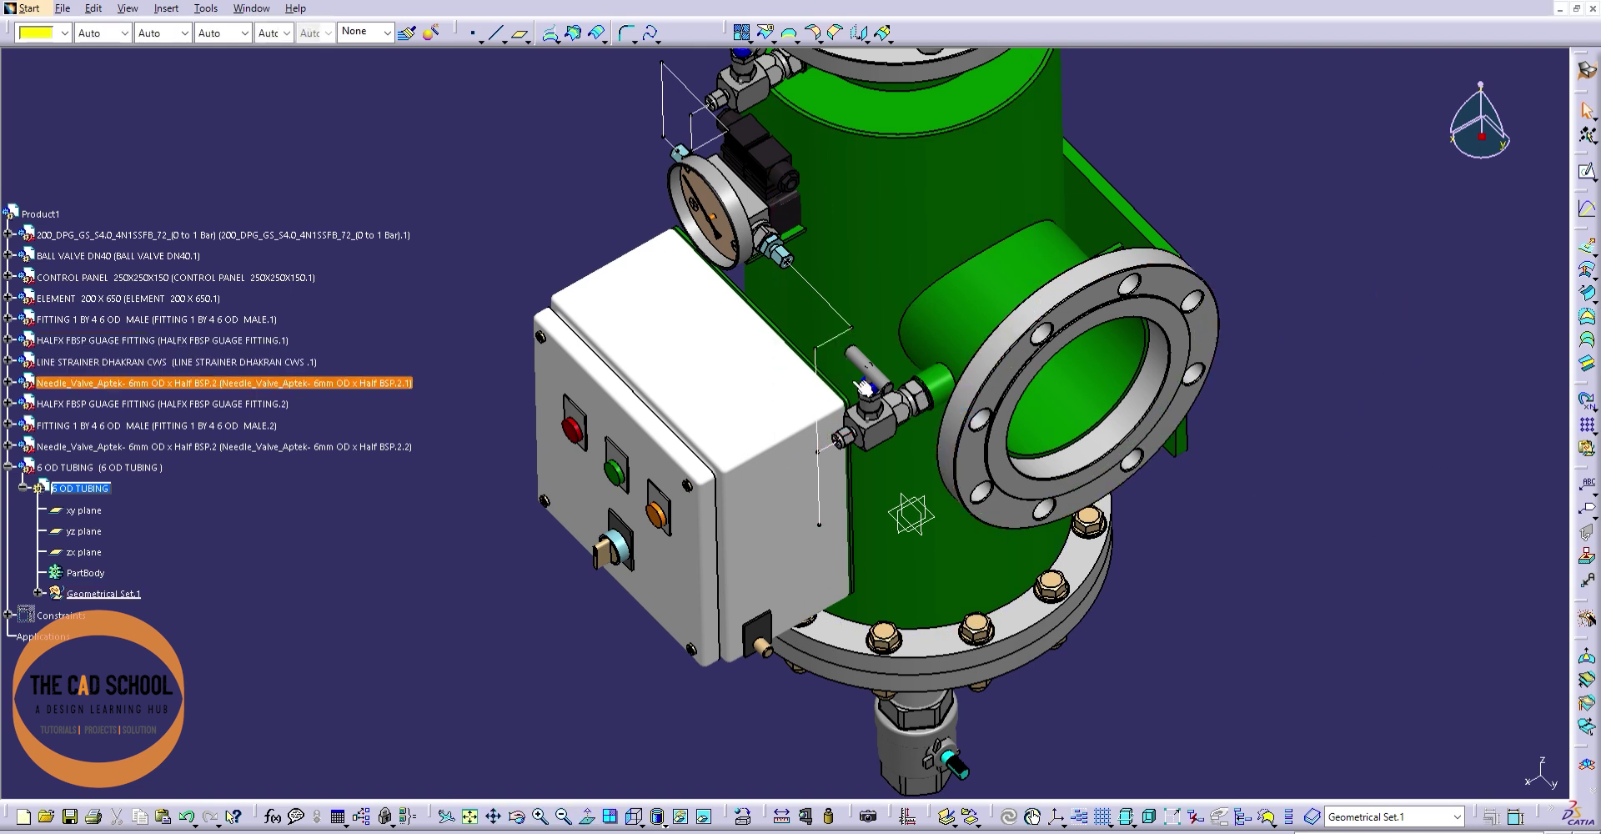
pyautogui.doubleClick(824, 360)
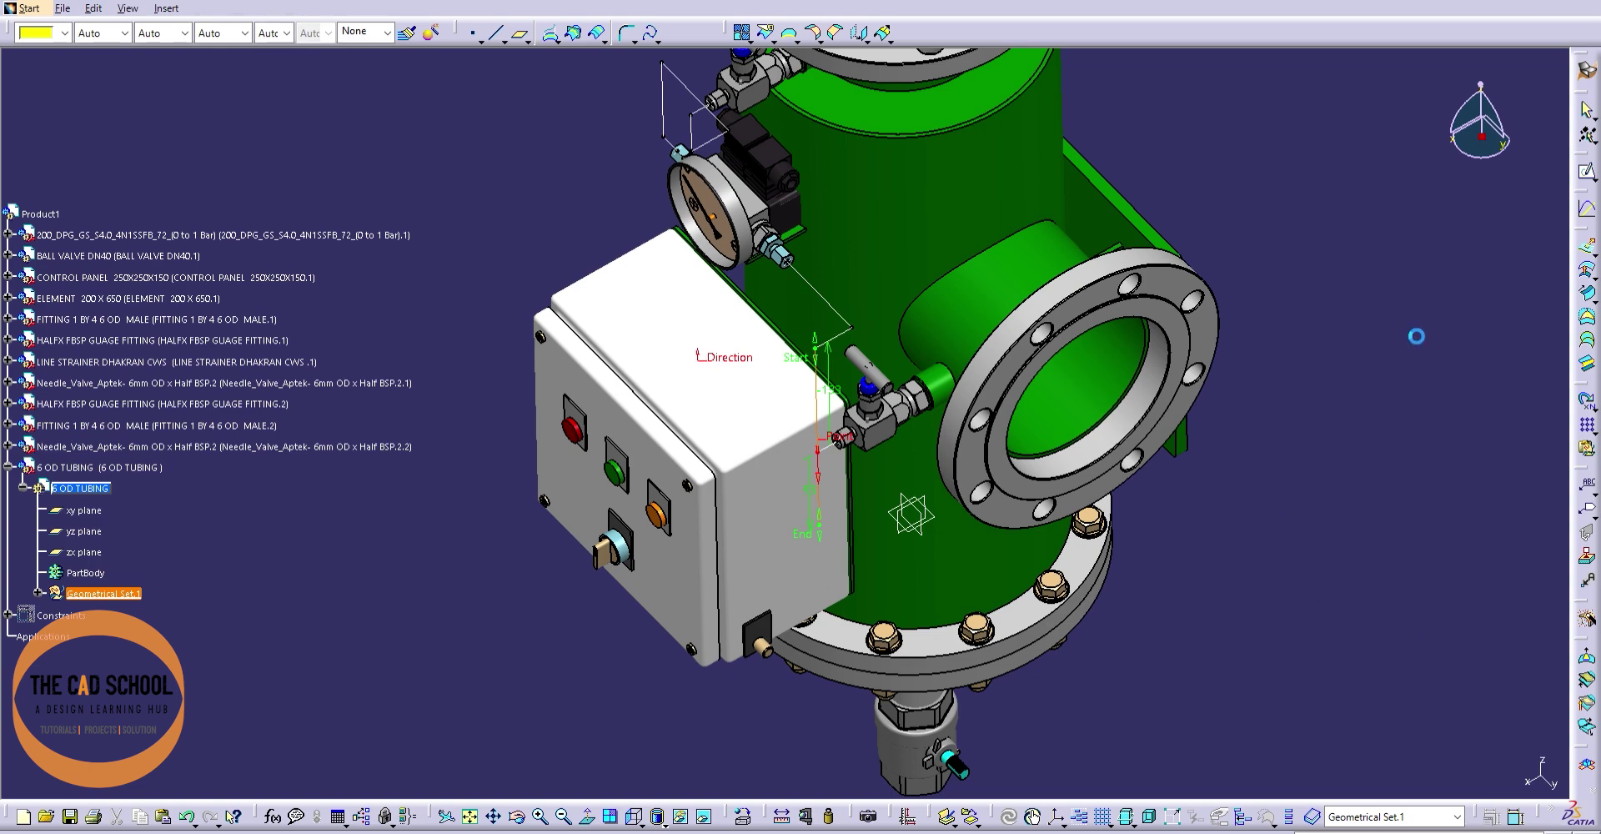
pyautogui.click(1385, 763)
# - Pick the route line beside the gauge as Element 2 of the new corner
pyautogui.moveTo(1076, 442); pyautogui.dragTo(1062, 332, button='middle')
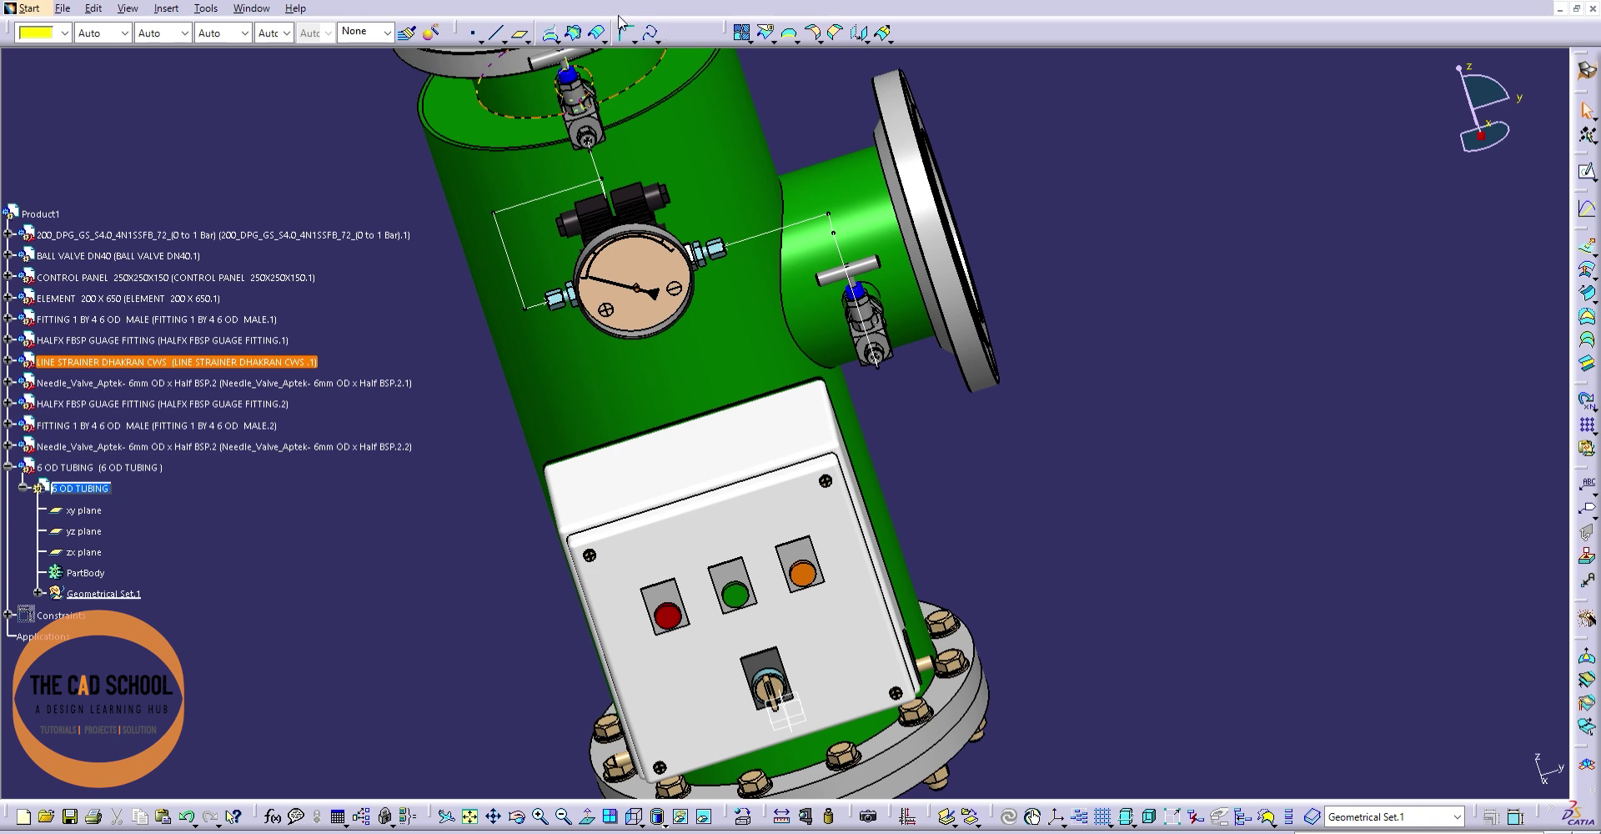
pyautogui.moveTo(967, 314)
pyautogui.mouseDown(button='middle')
pyautogui.moveTo(935, 412)
pyautogui.moveTo(899, 341)
pyautogui.mouseUp(button='middle')
pyautogui.click(894, 339)
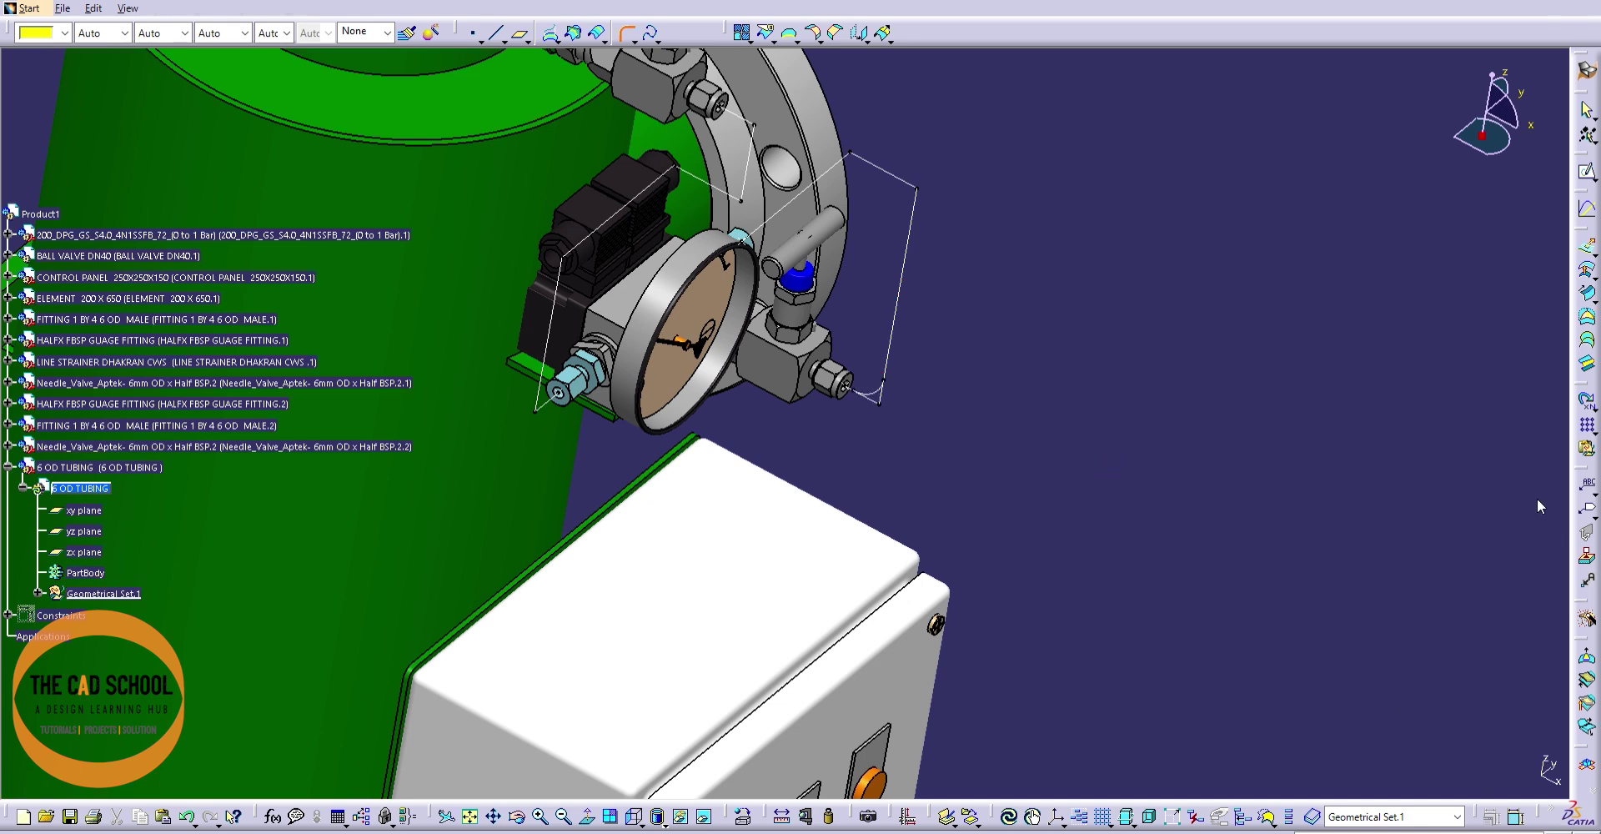
# - Check the existing R15 rounded corner on the tubing route near the gauge
pyautogui.click(886, 388)
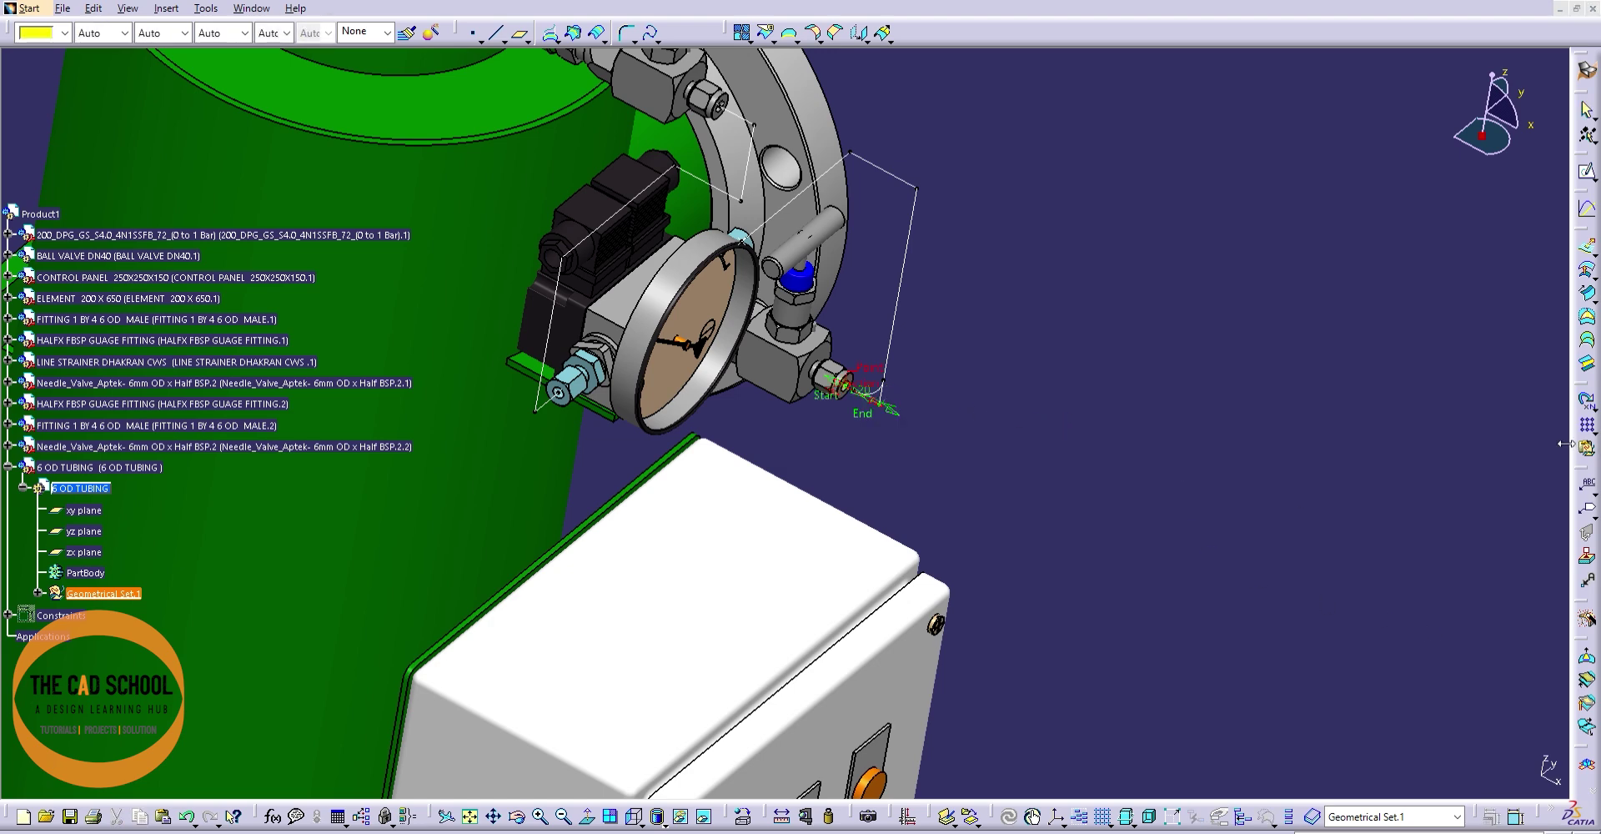
pyautogui.keyDown('ctrl'); pyautogui.moveTo(1126, 467); pyautogui.dragTo(914, 372, button='middle'); pyautogui.keyUp('ctrl')
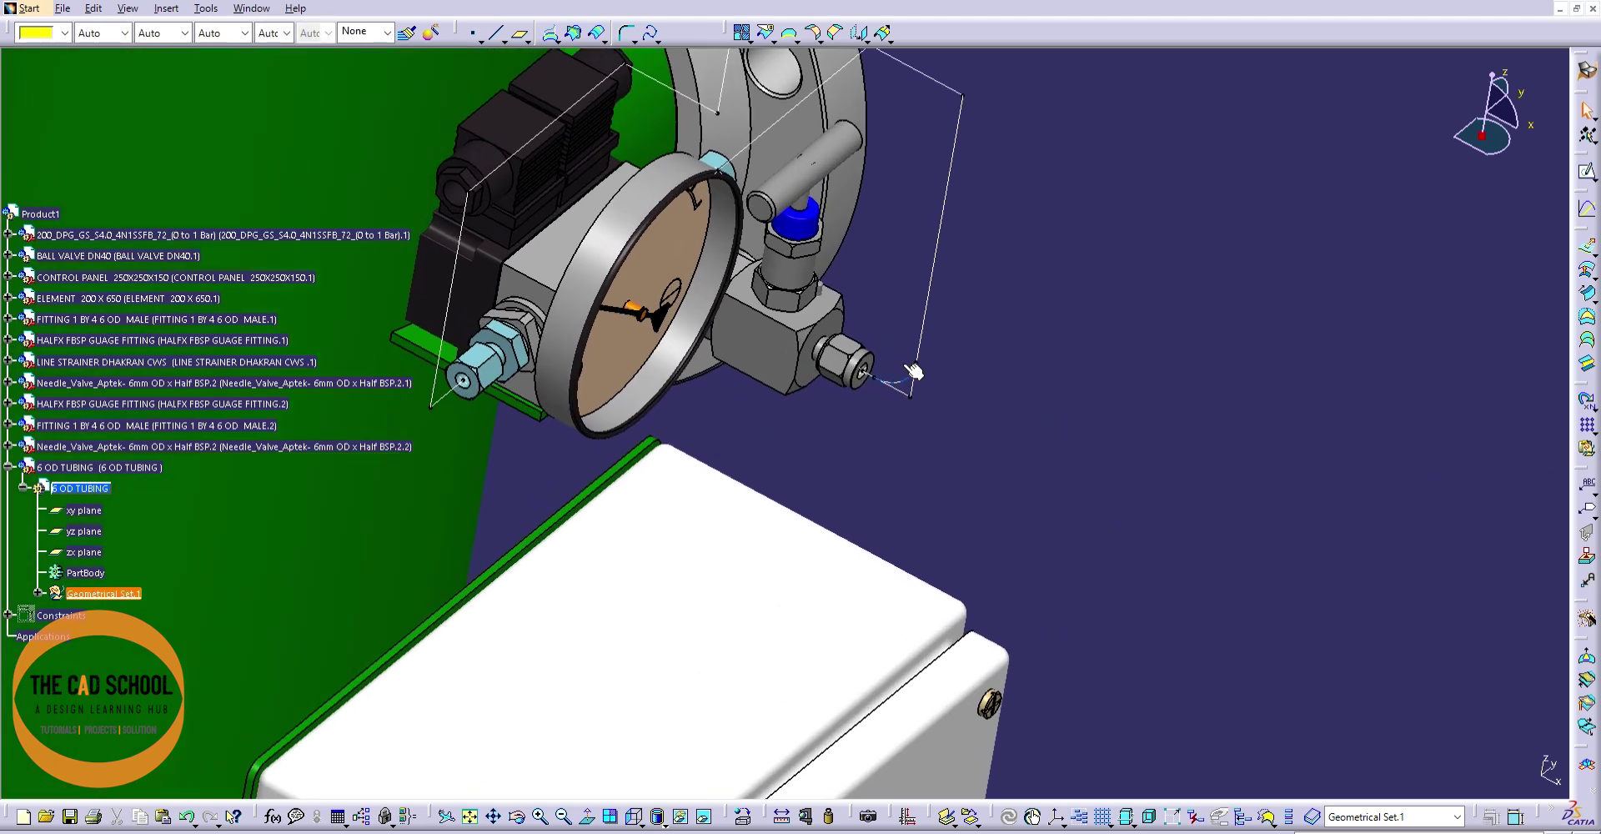
pyautogui.doubleClick(914, 372)
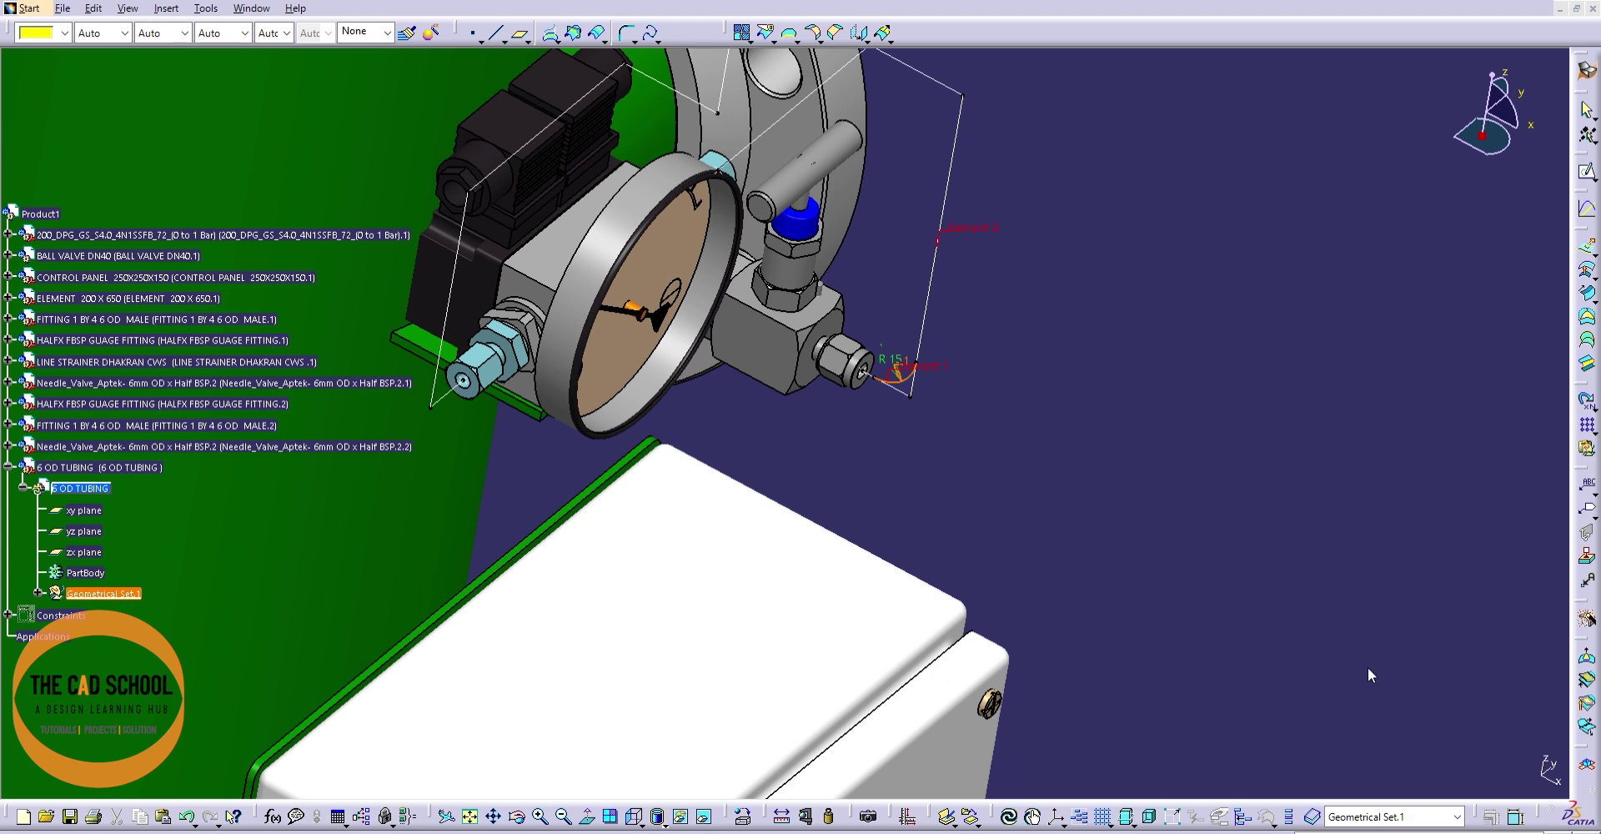
pyautogui.click(1139, 418)
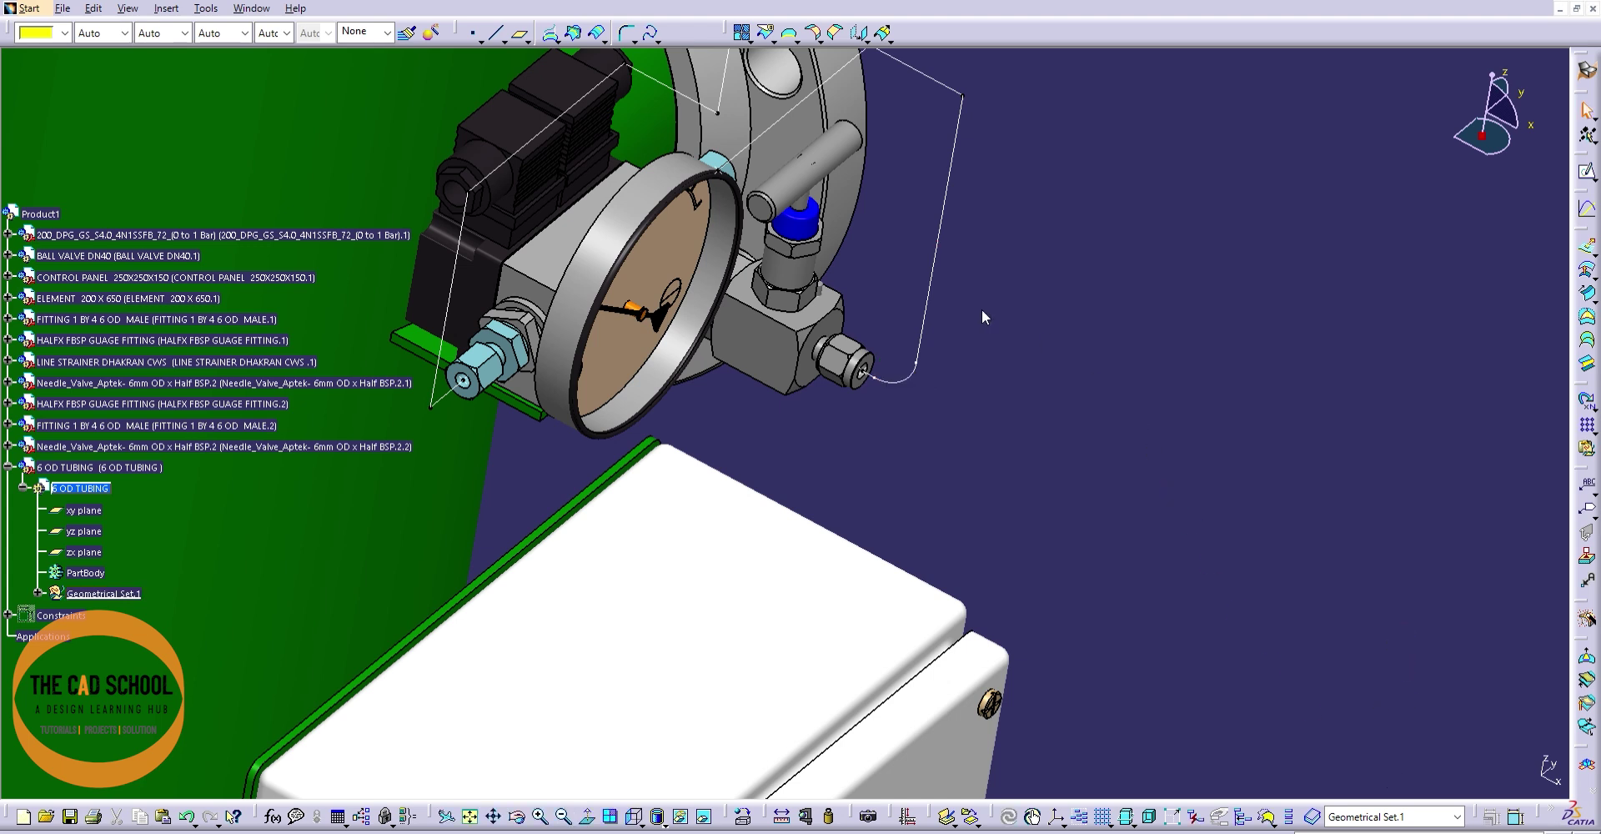
# - Add an R15 corner between the tube lines near the upper needle valve
pyautogui.click(627, 32)
pyautogui.click(959, 101)
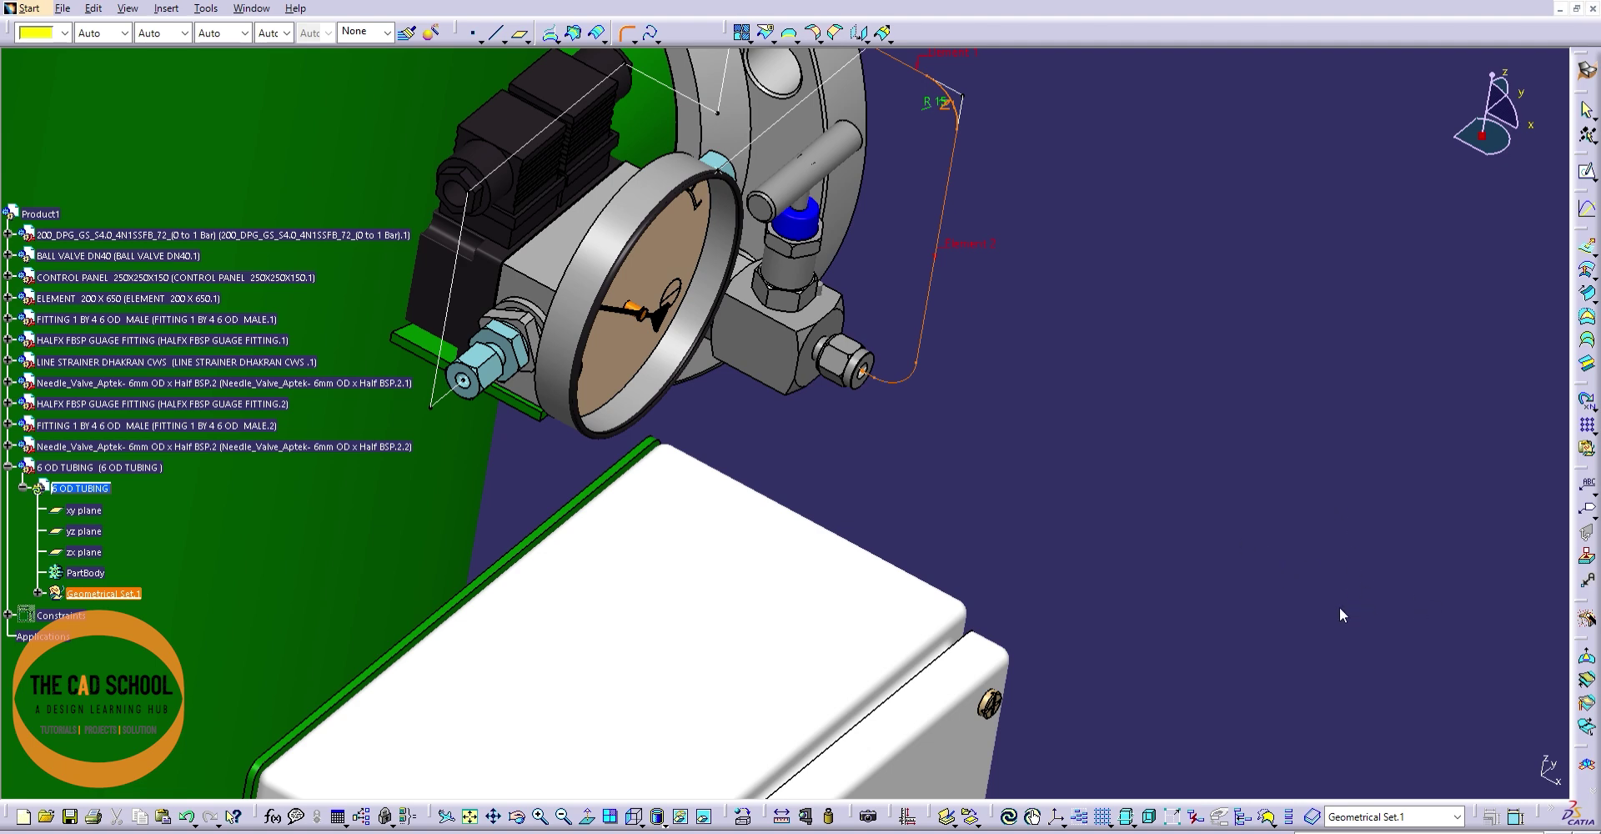
pyautogui.moveTo(1297, 627); pyautogui.dragTo(1303, 802, button='middle')
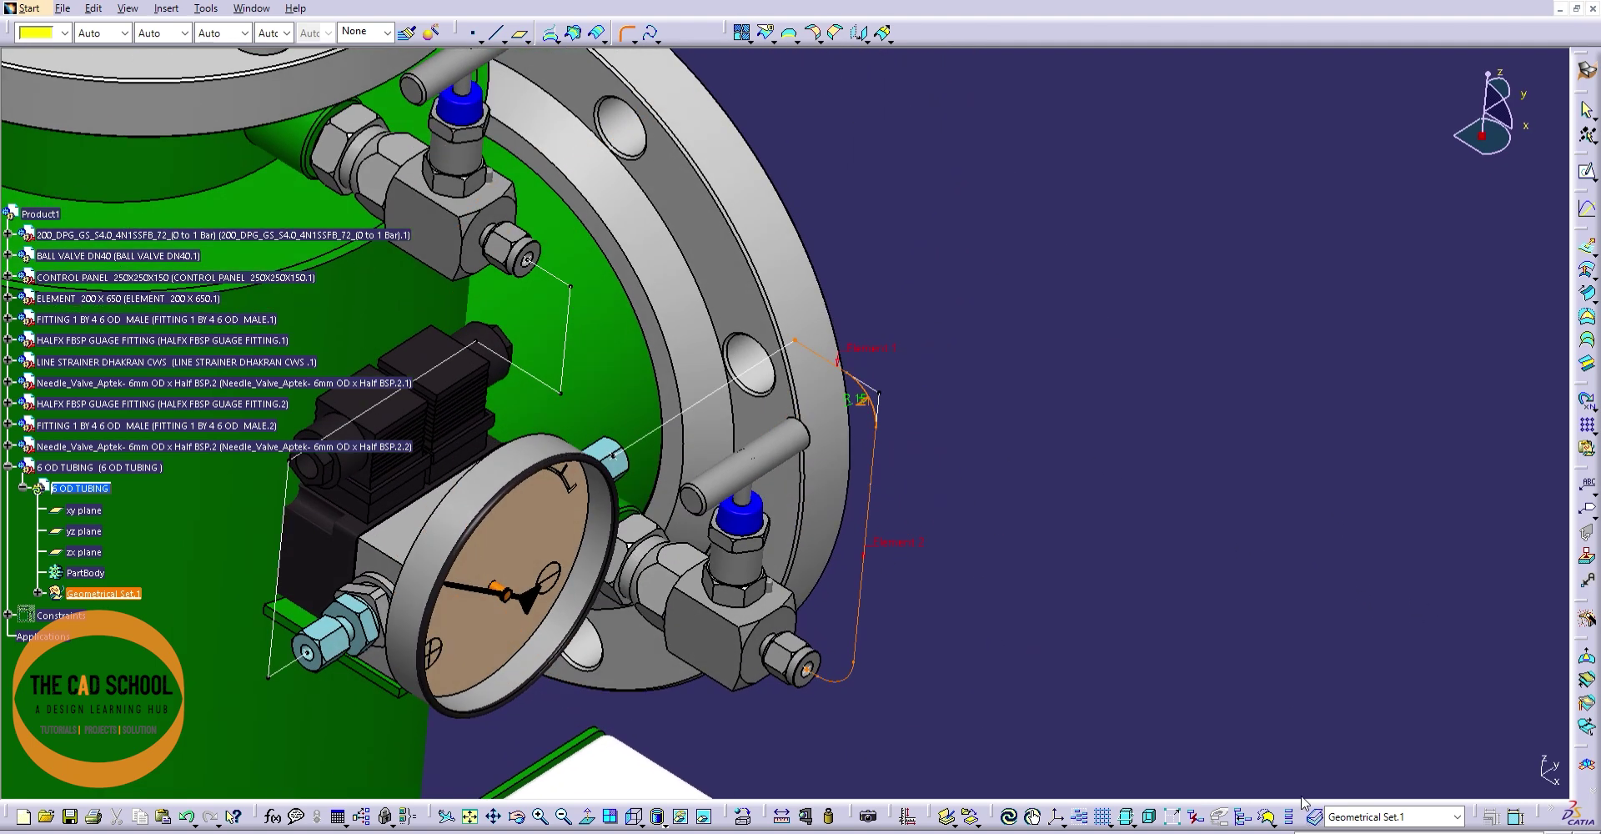
pyautogui.click(779, 350)
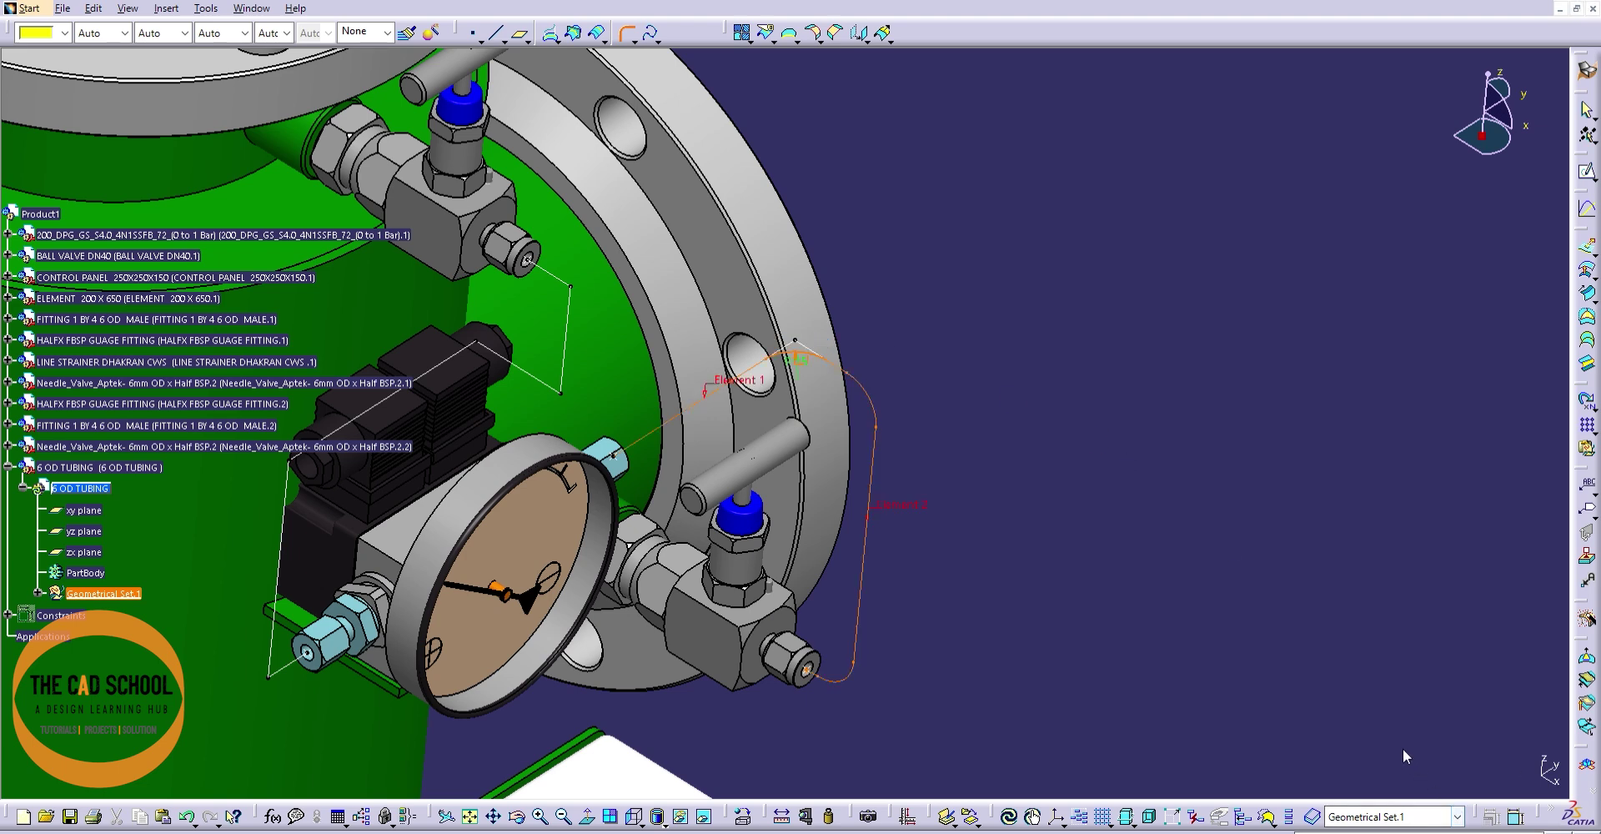
pyautogui.moveTo(729, 508); pyautogui.dragTo(921, 515, button='middle')
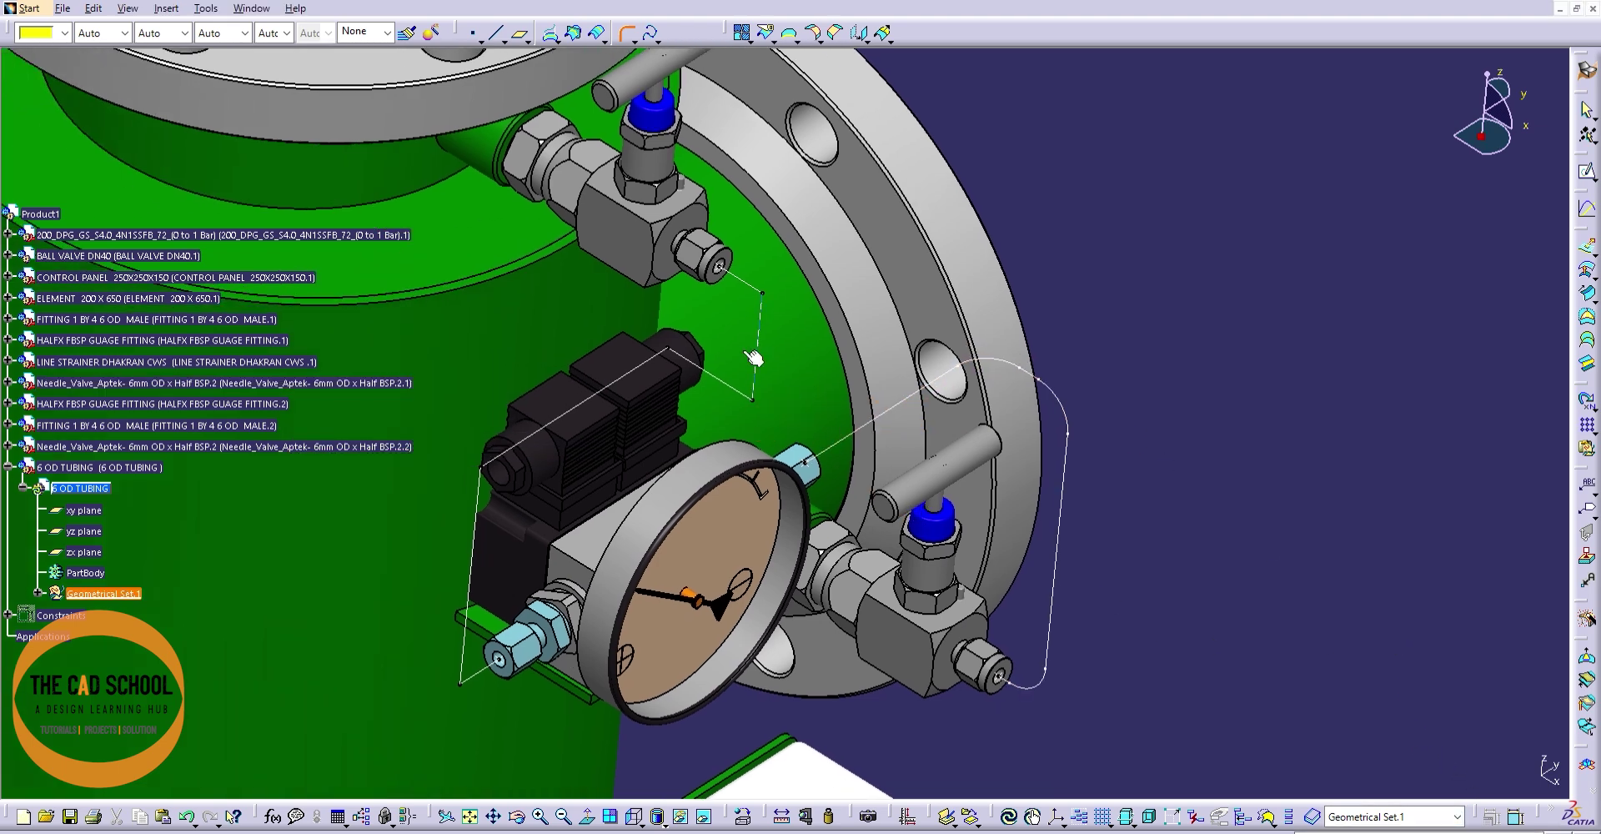
pyautogui.click(773, 315)
# - Round the remaining sharp corners past the solenoid to the gauge's left fitting at R15
pyautogui.click(693, 361)
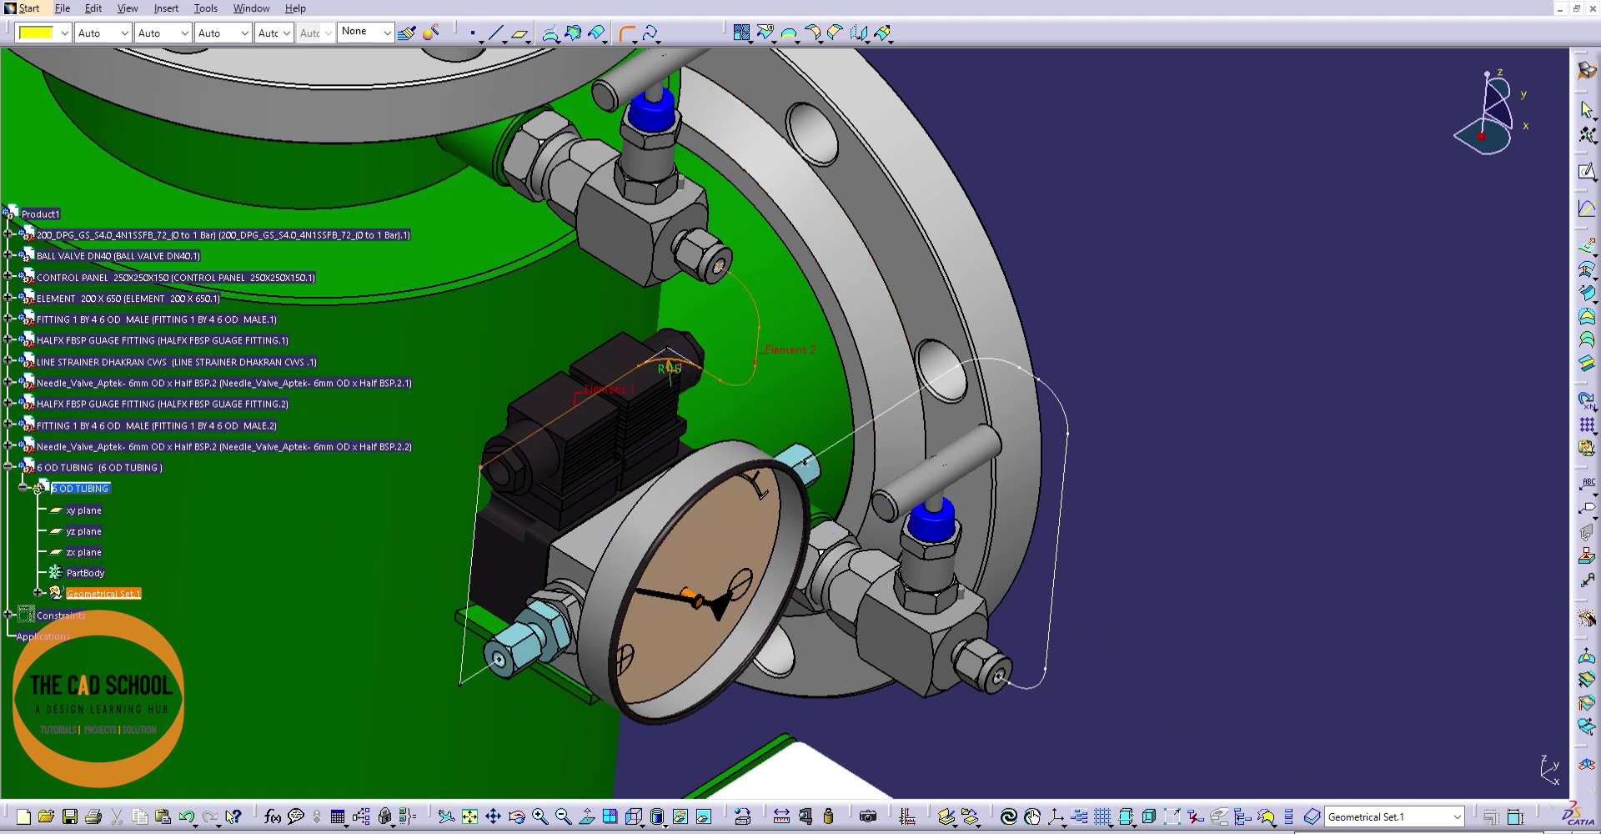
pyautogui.click(1370, 754)
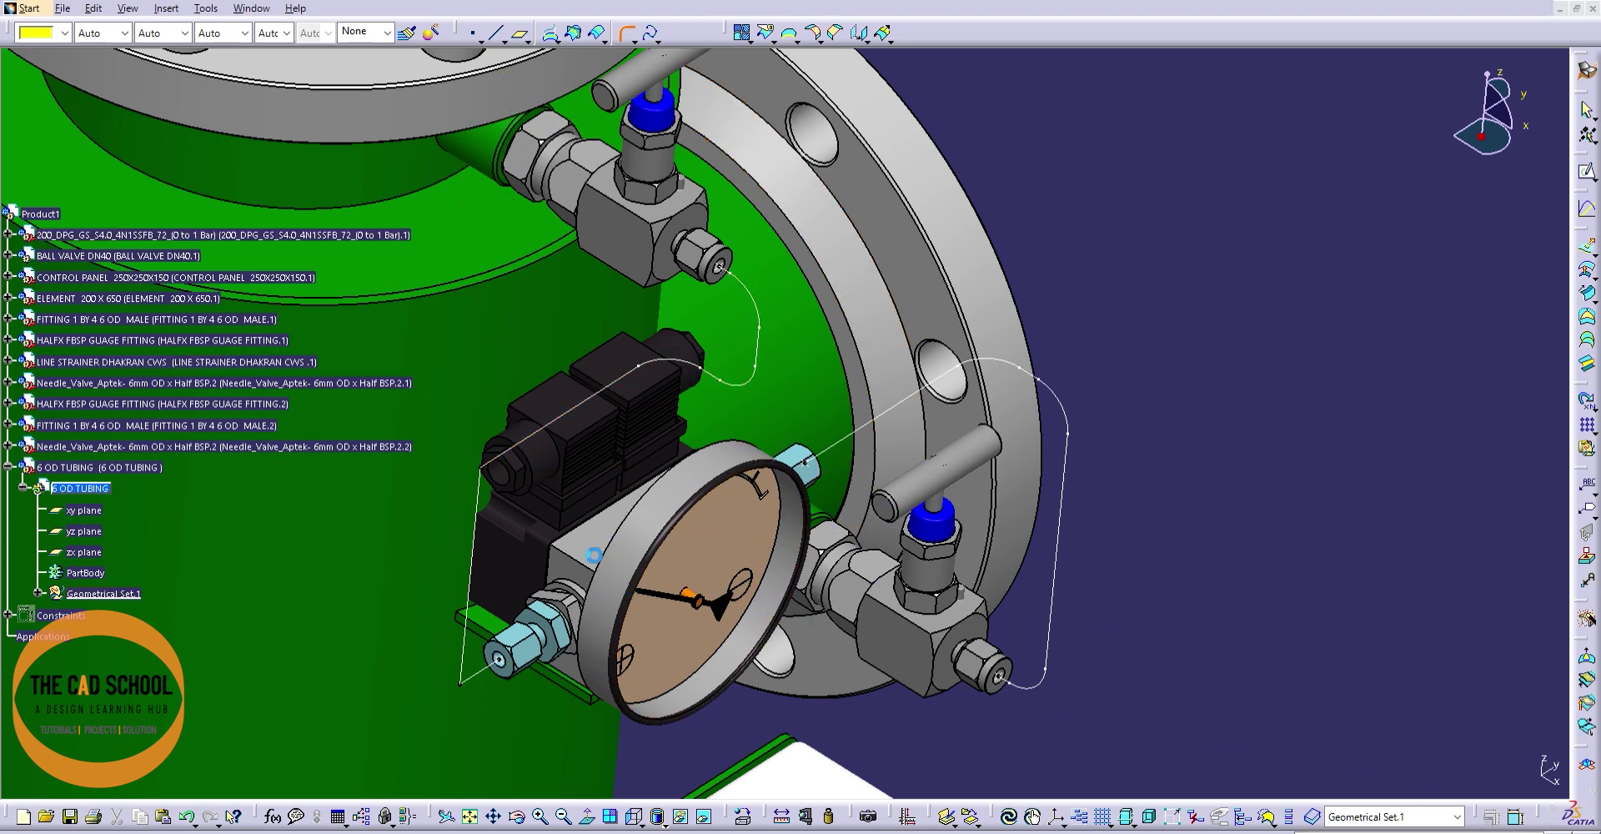
pyautogui.click(500, 454)
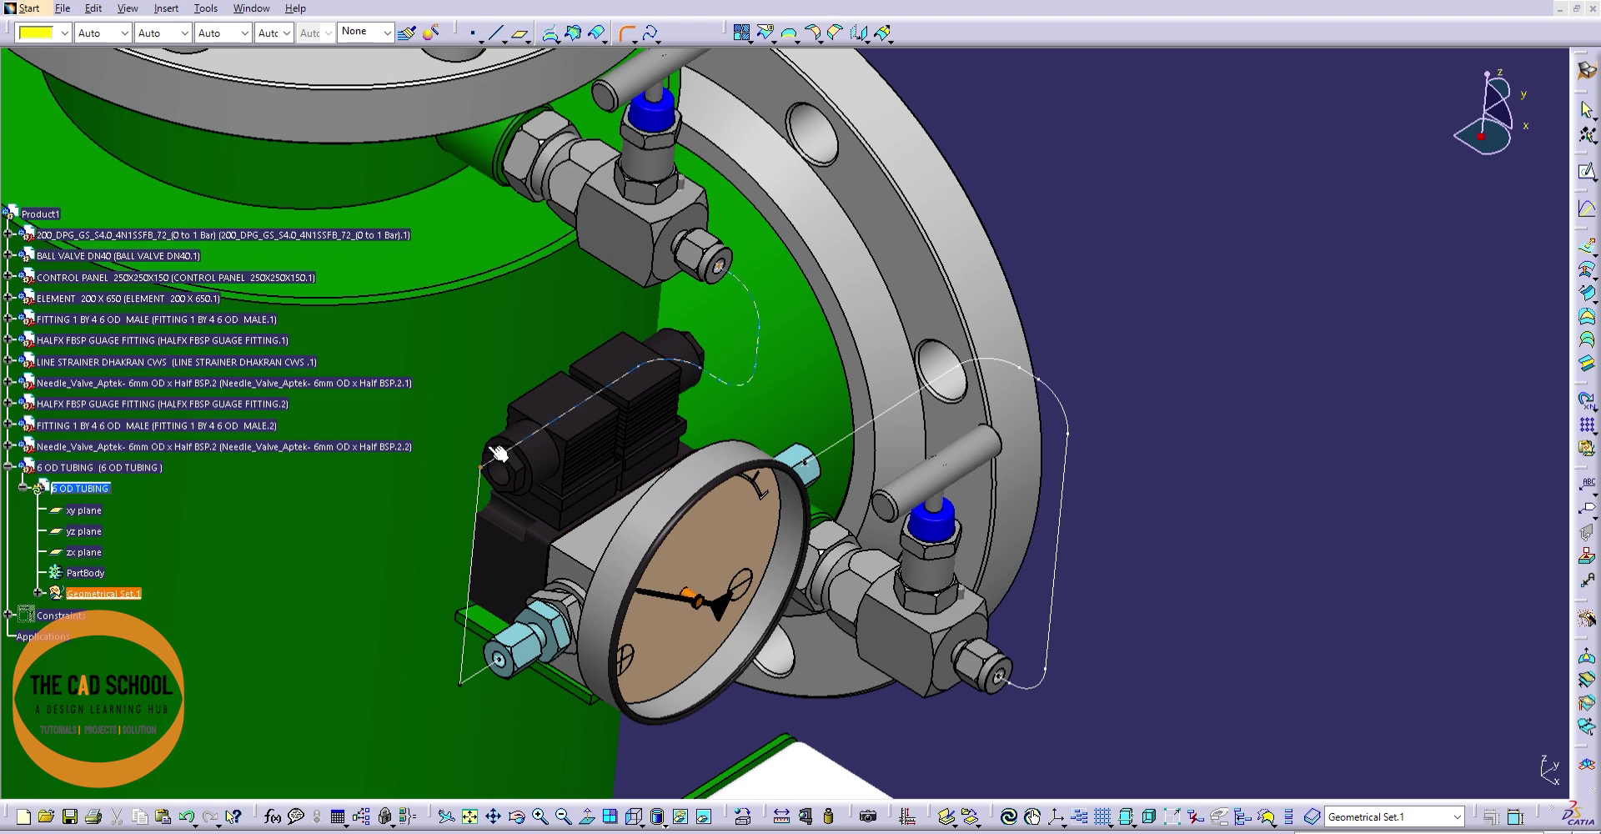
pyautogui.click(491, 497)
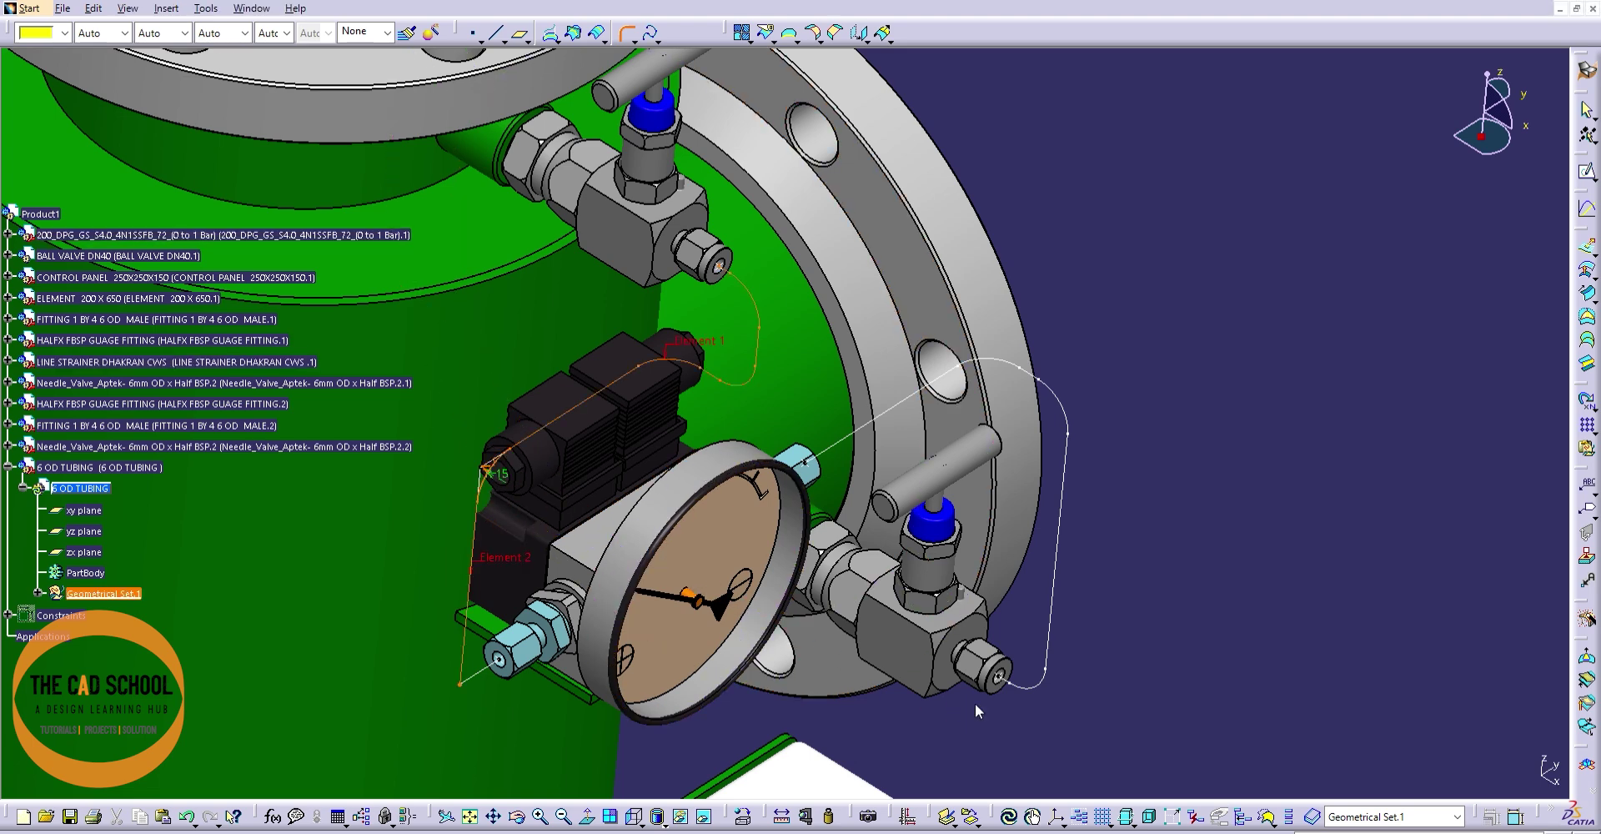
pyautogui.click(1120, 741)
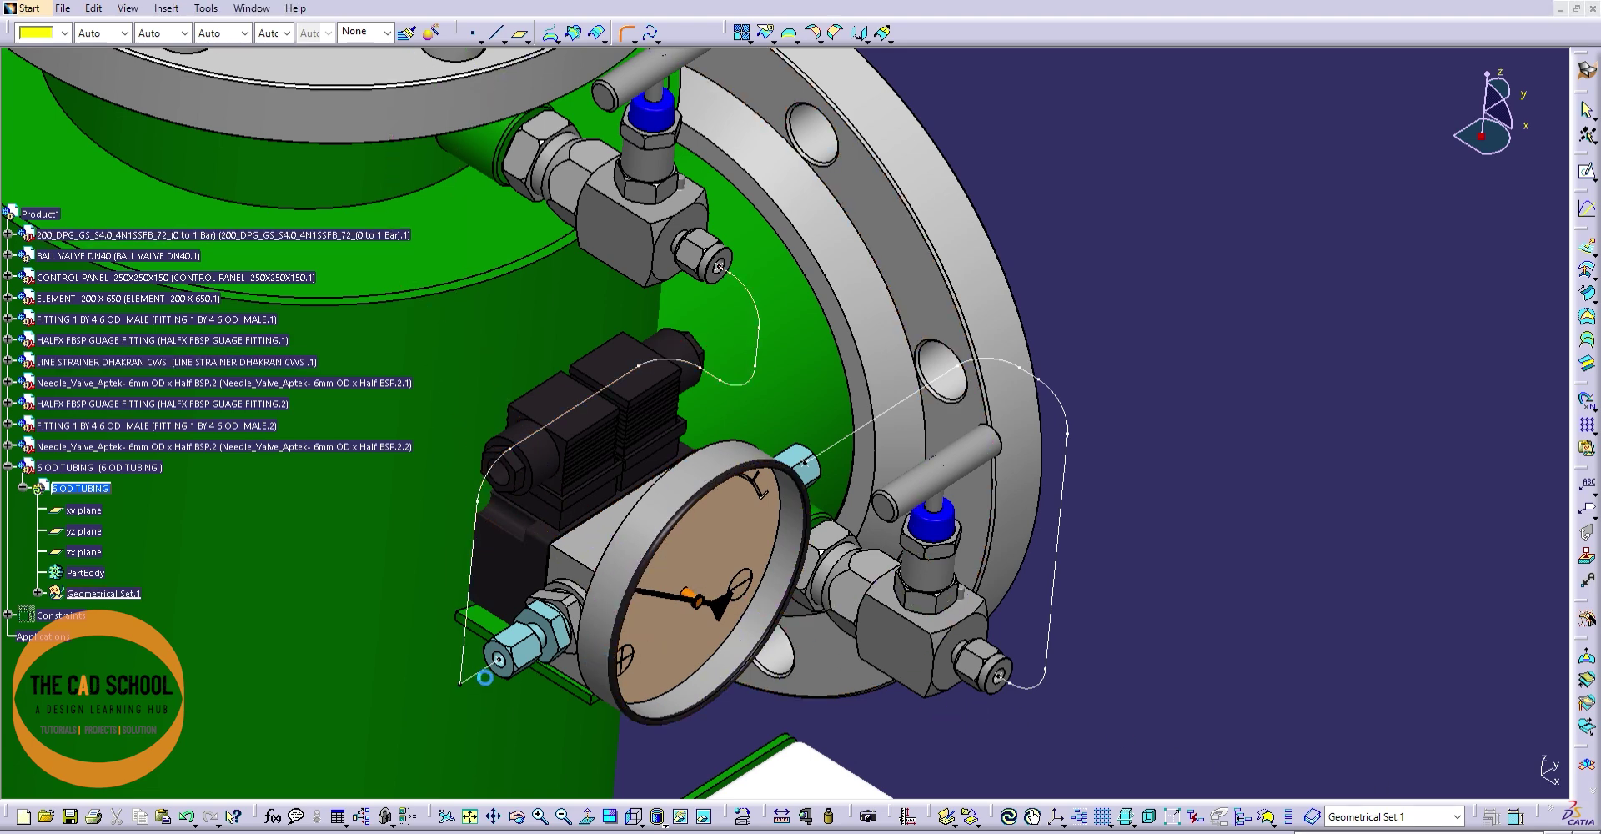
pyautogui.click(465, 625)
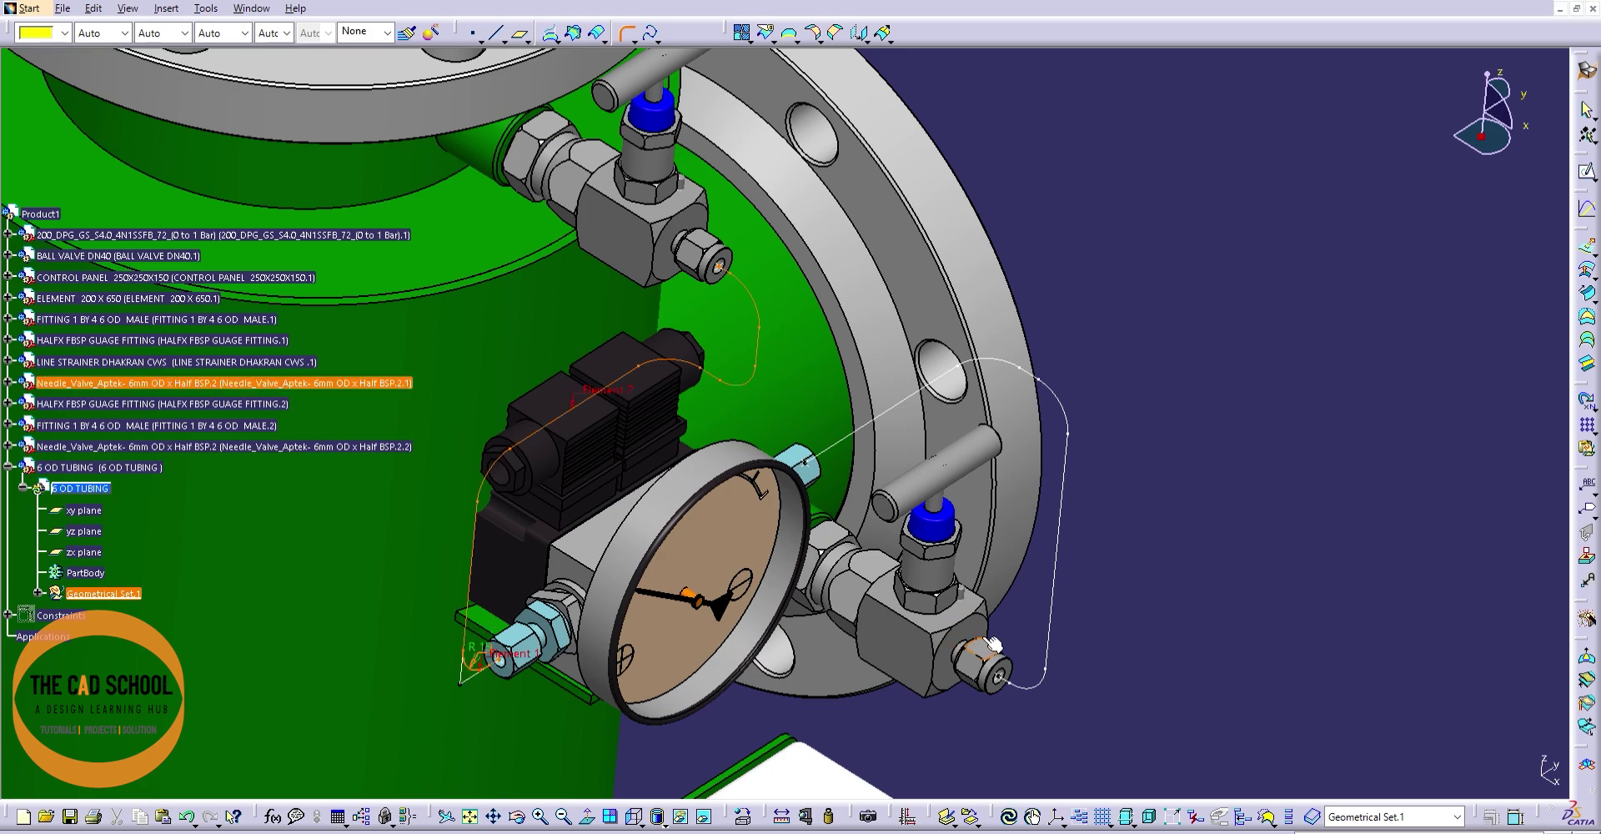
pyautogui.click(1384, 751)
# - Expand Geometrical Set.1 and check the radii of Corner.1 through Corner.3
pyautogui.moveTo(993, 421)
pyautogui.mouseDown(button='middle')
pyautogui.moveTo(532, 289)
pyautogui.moveTo(1349, 402)
pyautogui.mouseUp(button='middle')
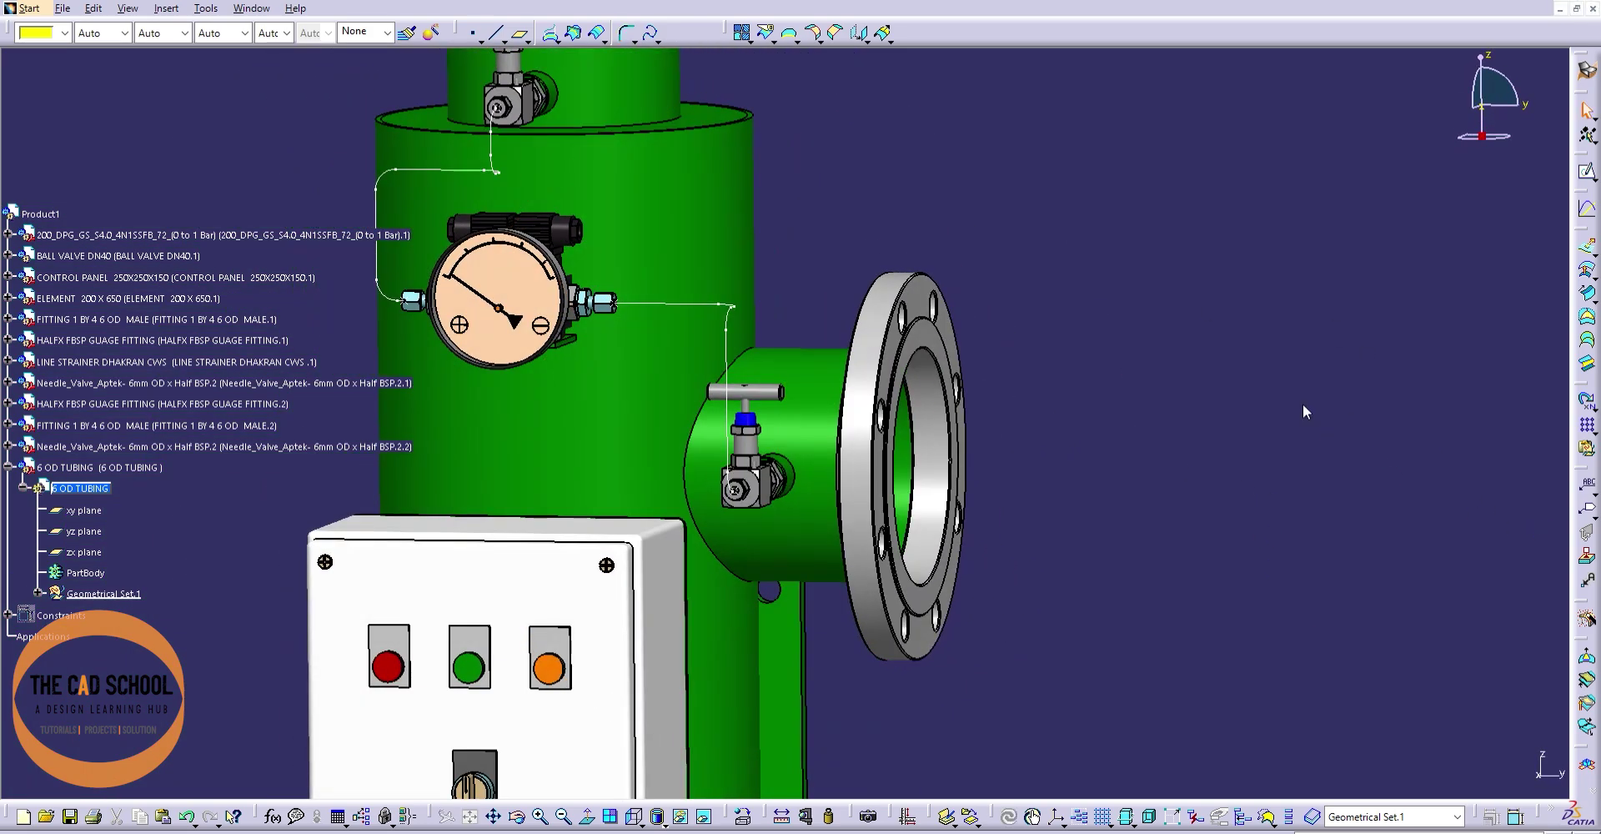
pyautogui.moveTo(892, 364)
pyautogui.mouseDown(button='middle')
pyautogui.moveTo(412, 471)
pyautogui.moveTo(481, 331)
pyautogui.mouseUp(button='middle')
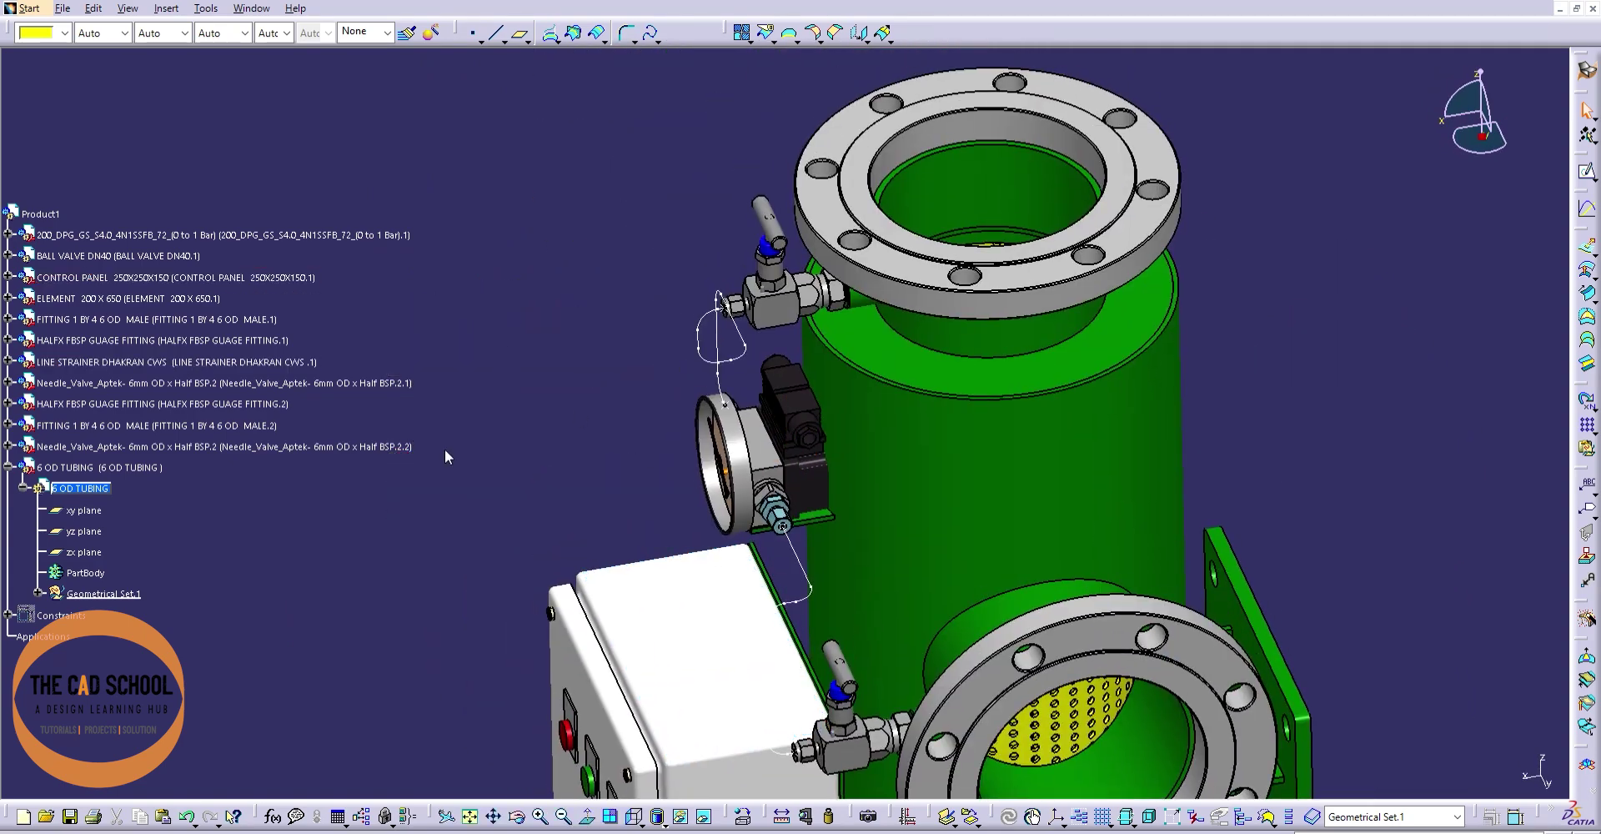
pyautogui.click(38, 593)
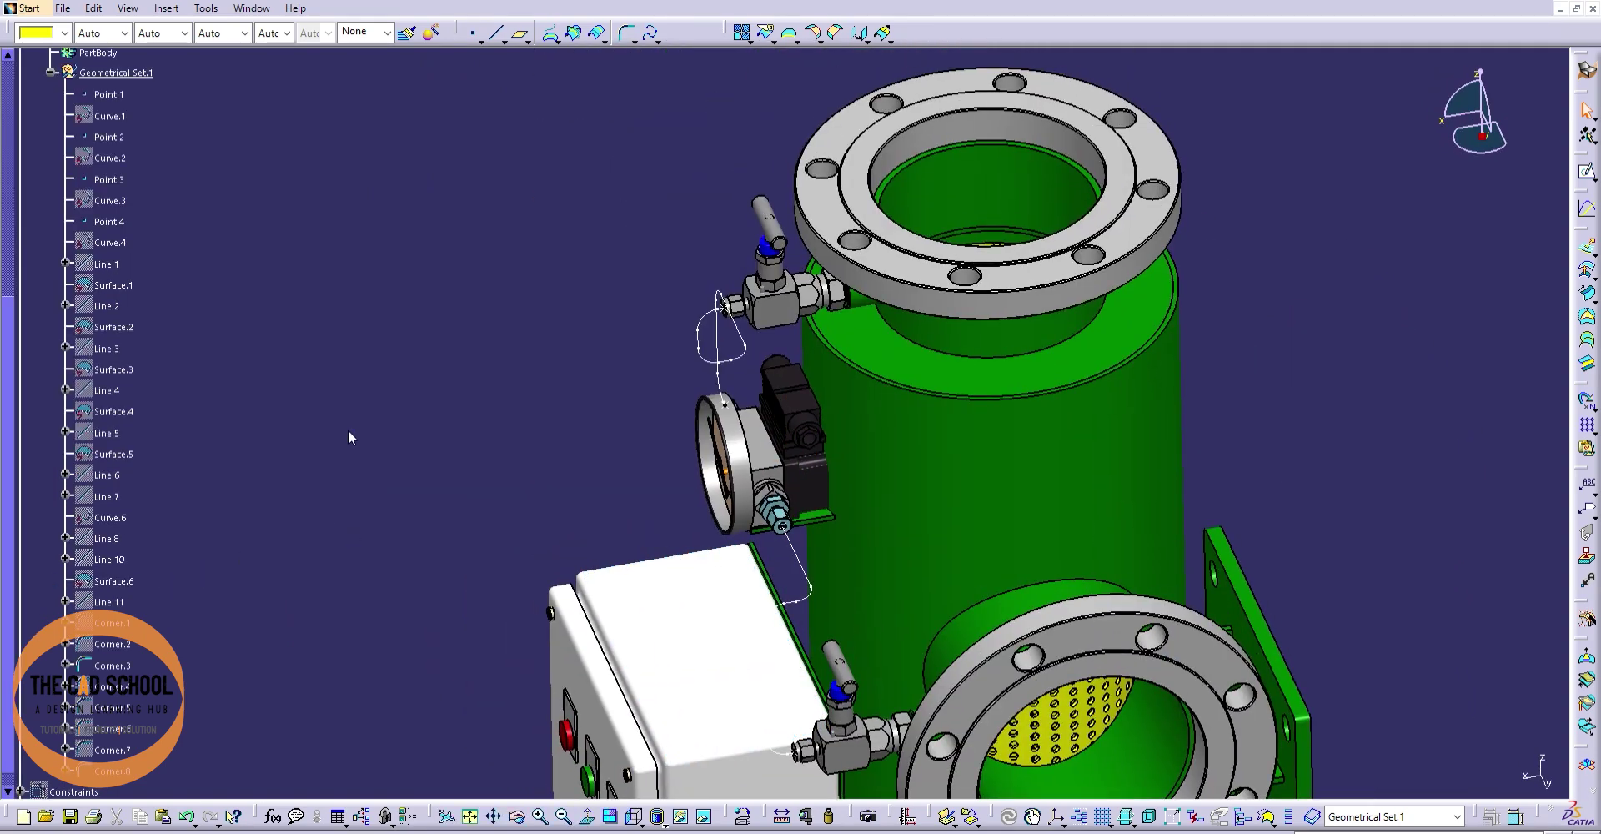
pyautogui.doubleClick(110, 623)
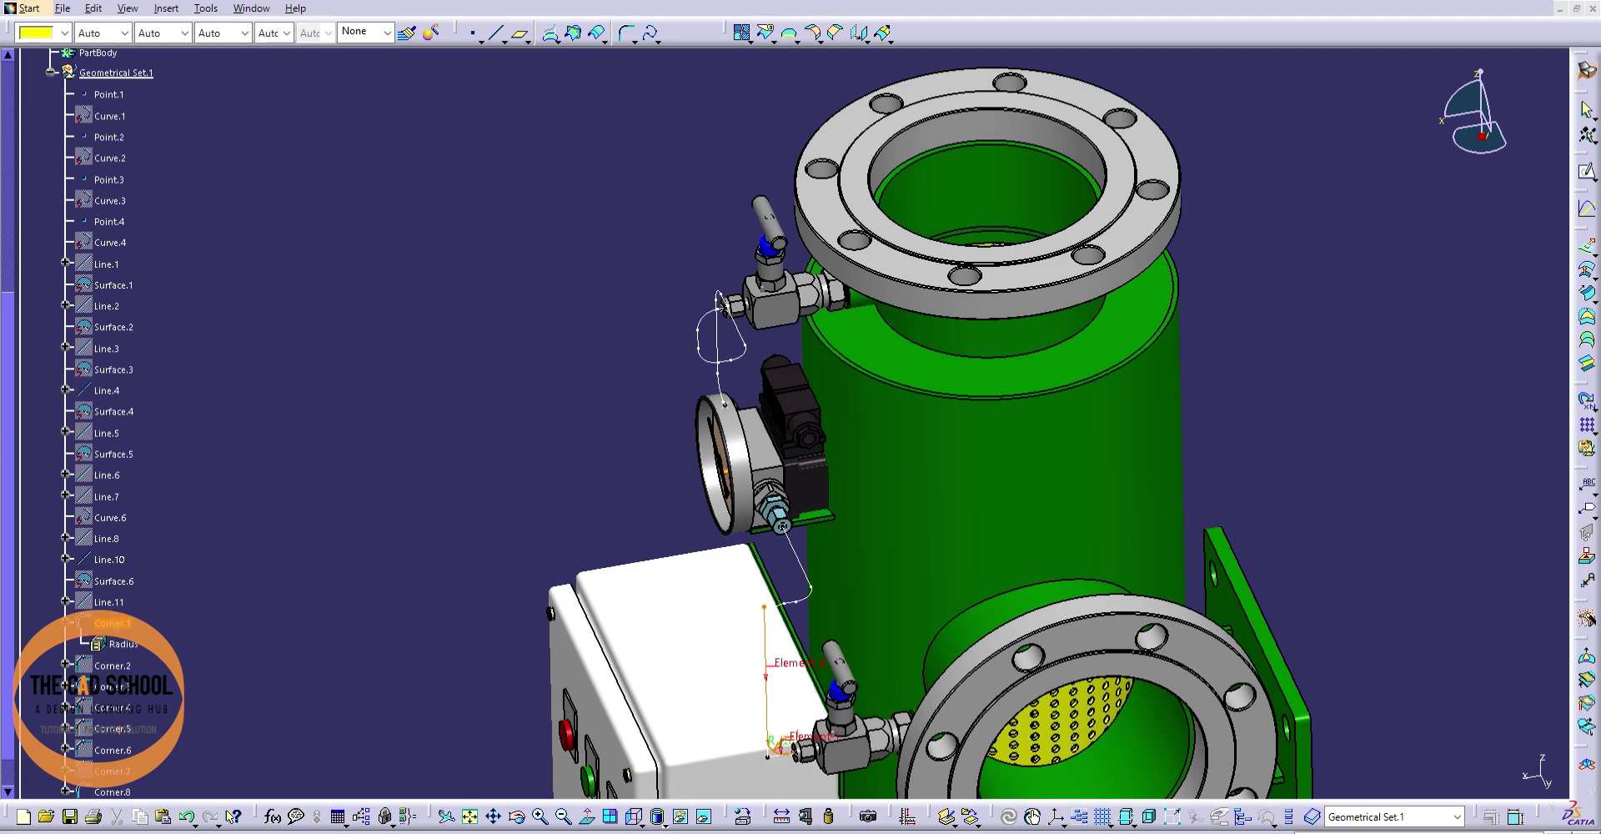
pyautogui.click(304, 649)
pyautogui.doubleClick(110, 665)
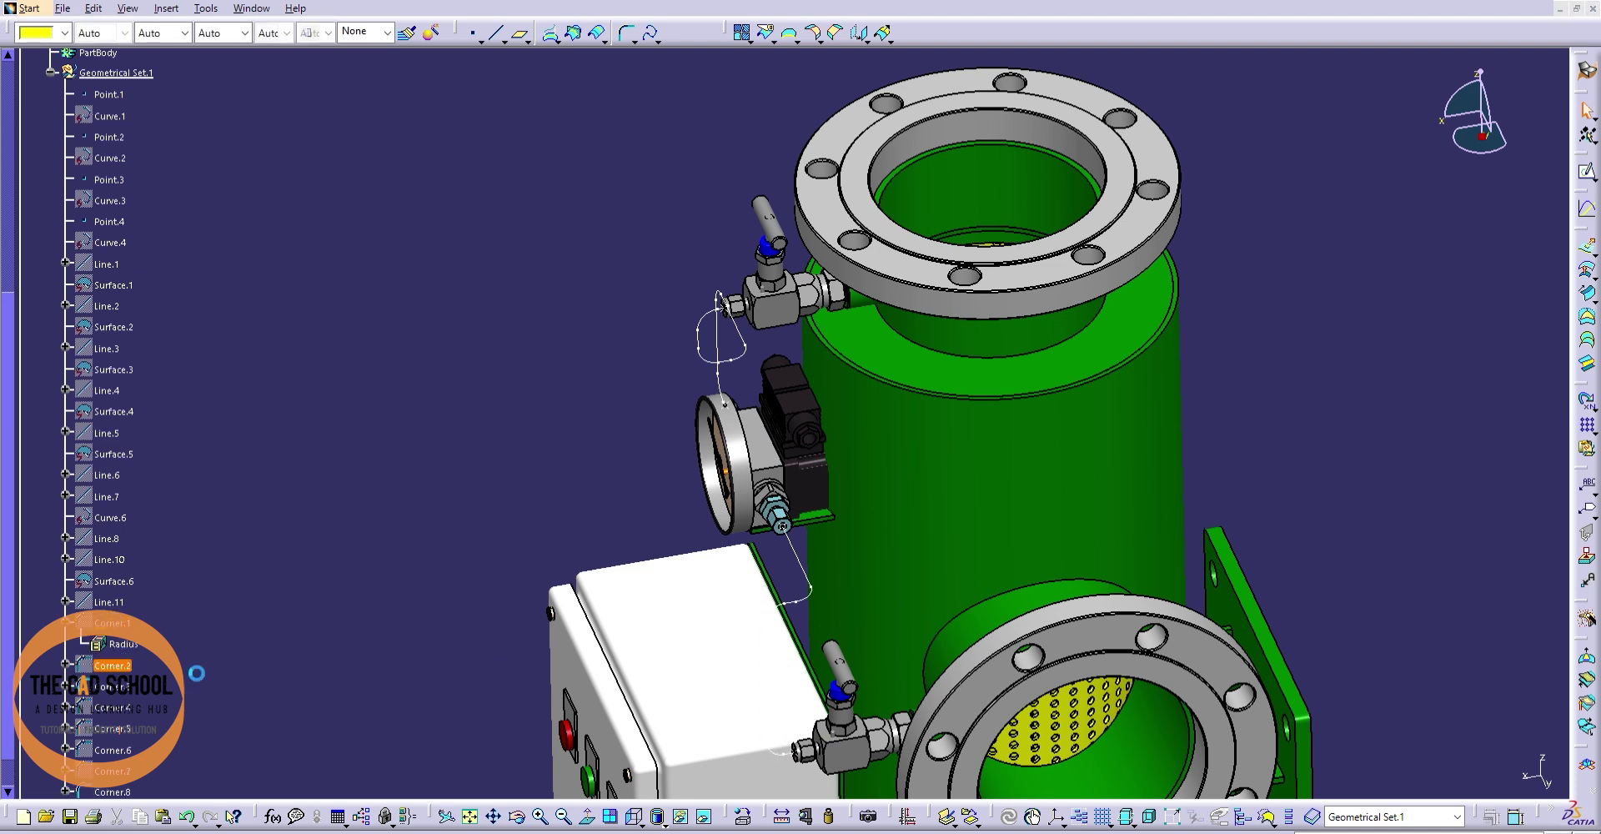
pyautogui.click(117, 706)
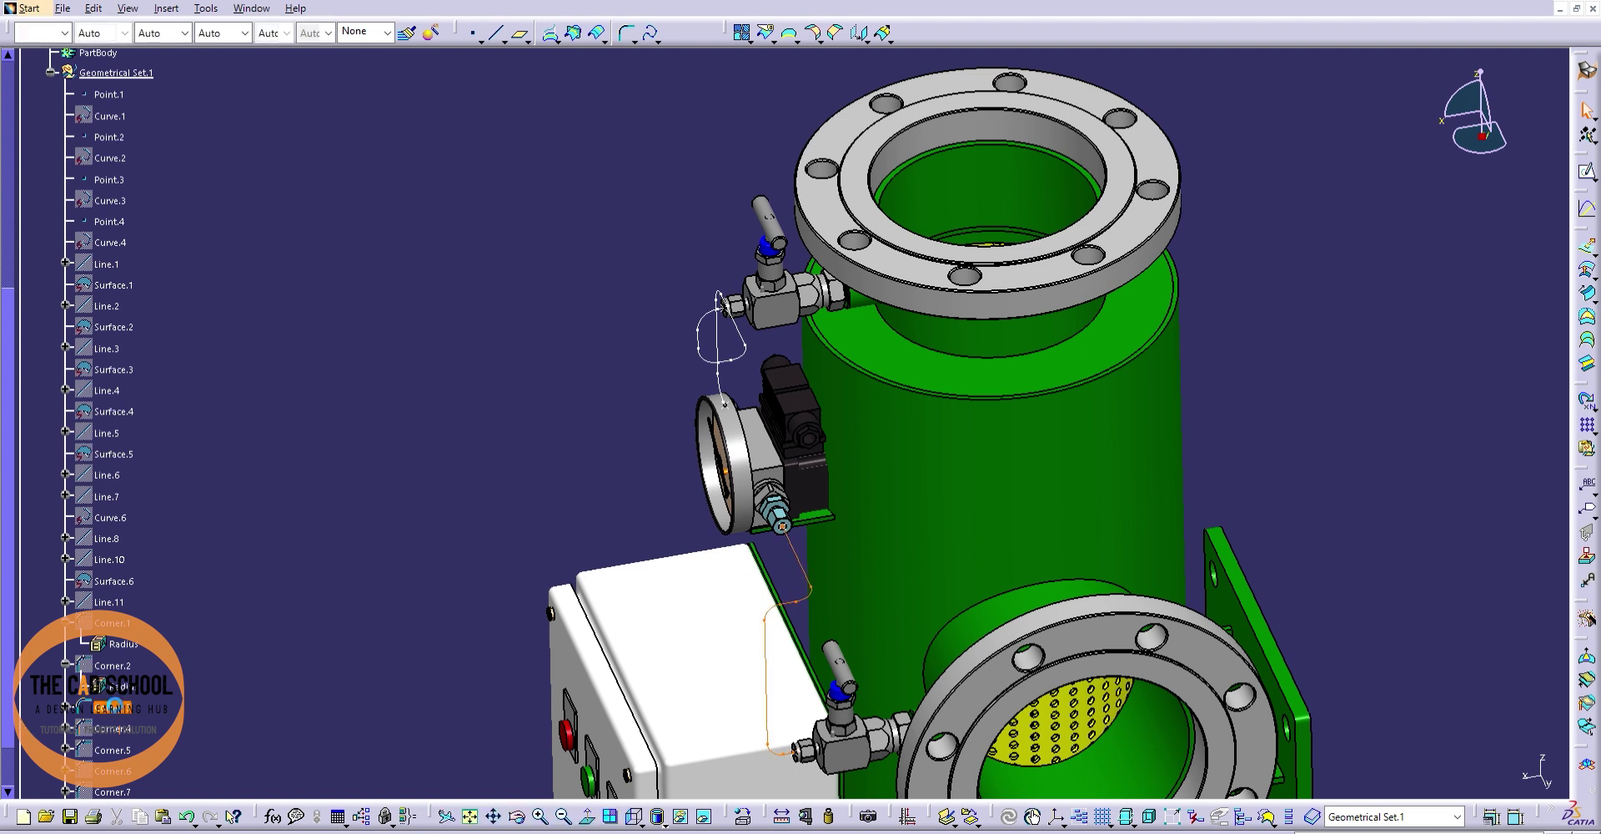
pyautogui.doubleClick(113, 701)
# - Check the bend radii of Corner.4 and Corner.5
pyautogui.click(109, 748)
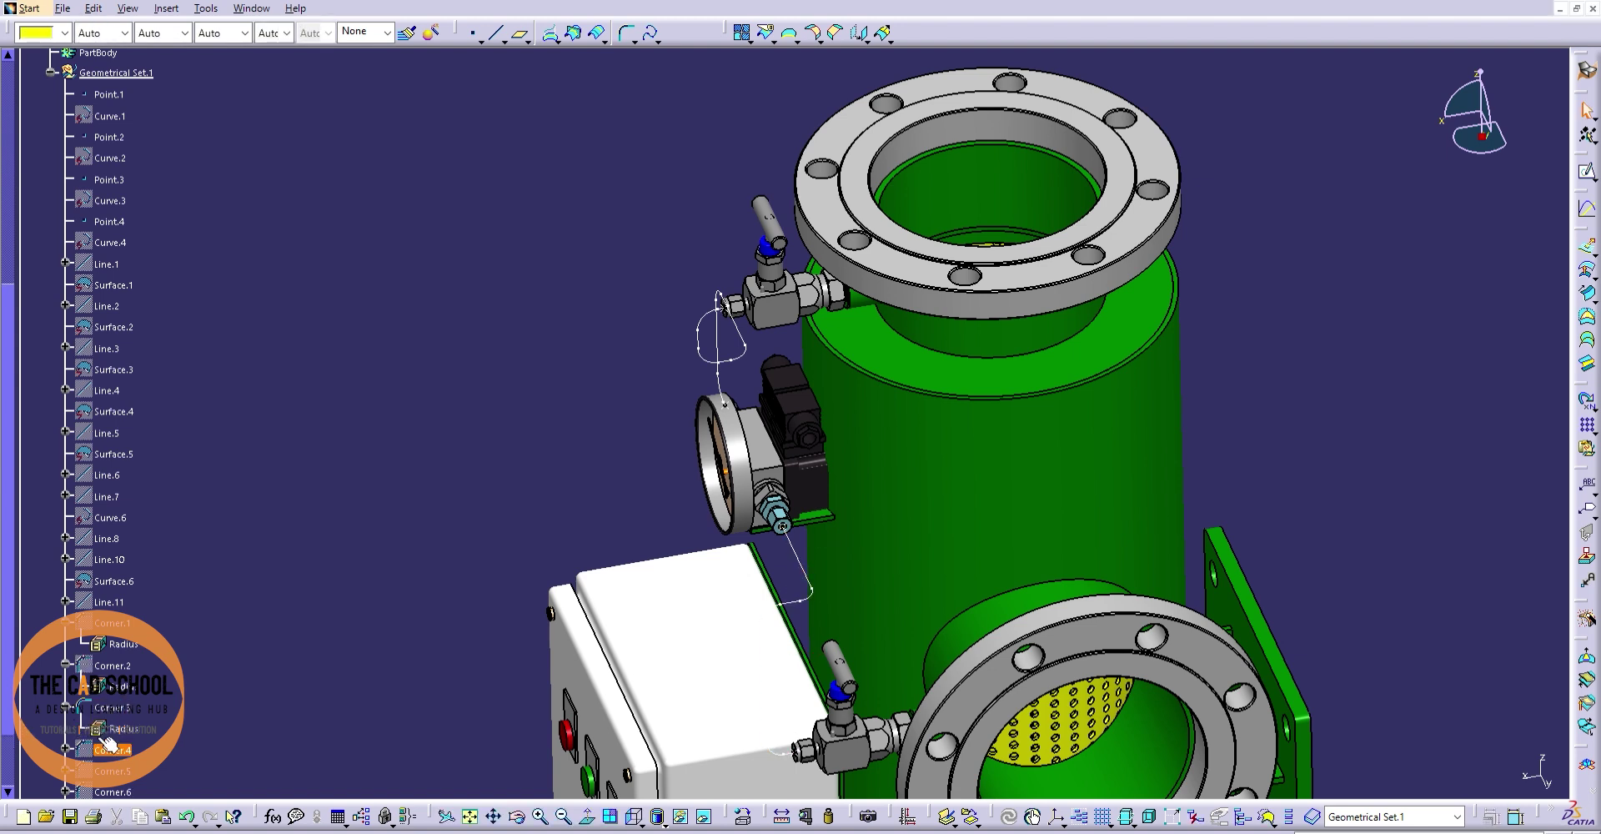
pyautogui.doubleClick(108, 749)
pyautogui.scroll(-3, 105, 668)
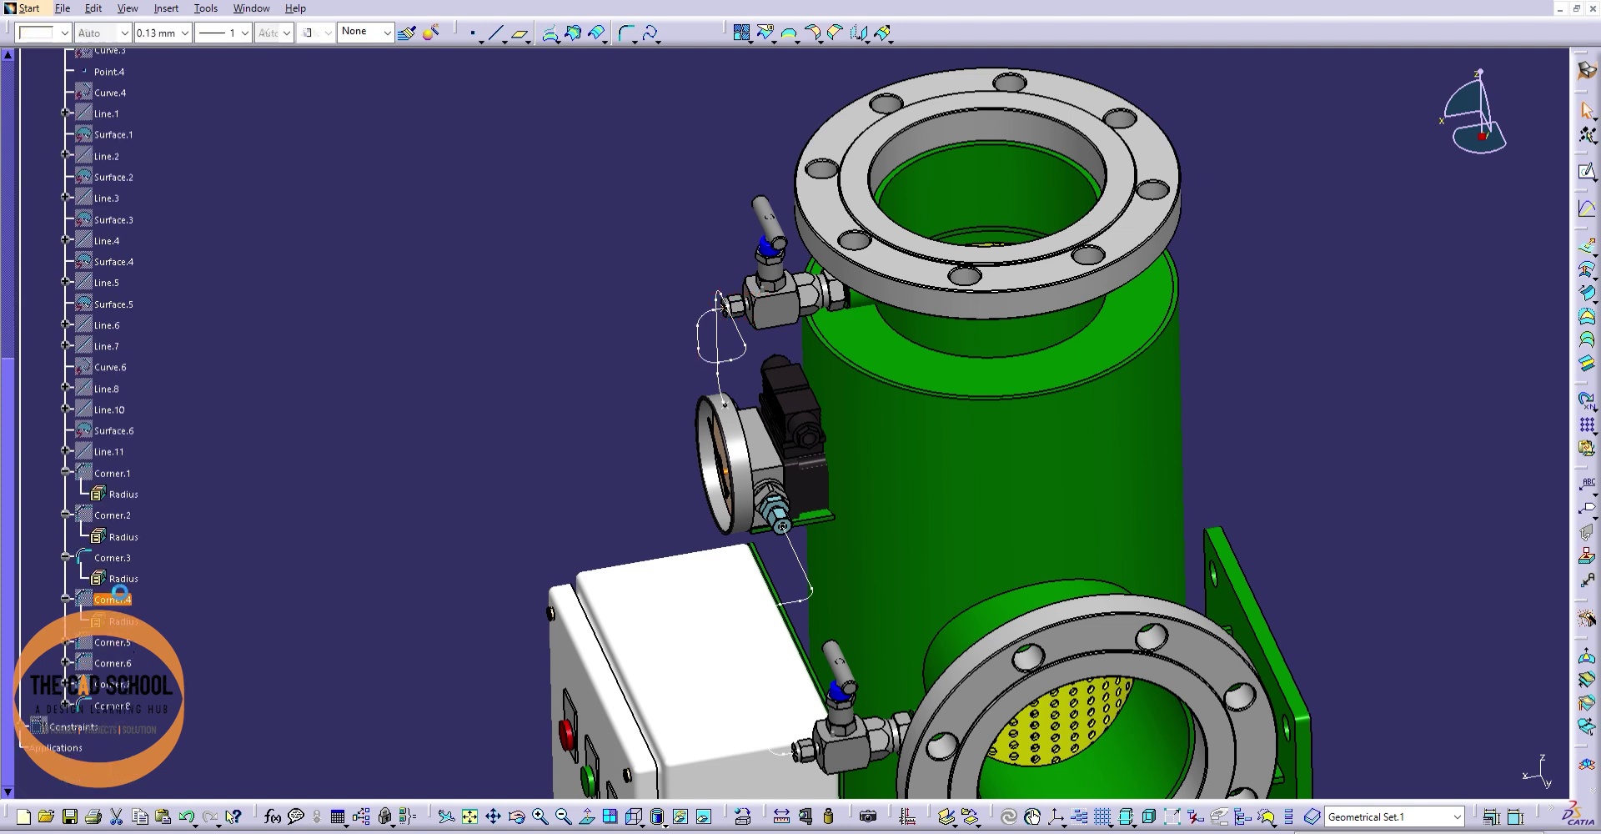
pyautogui.doubleClick(104, 598)
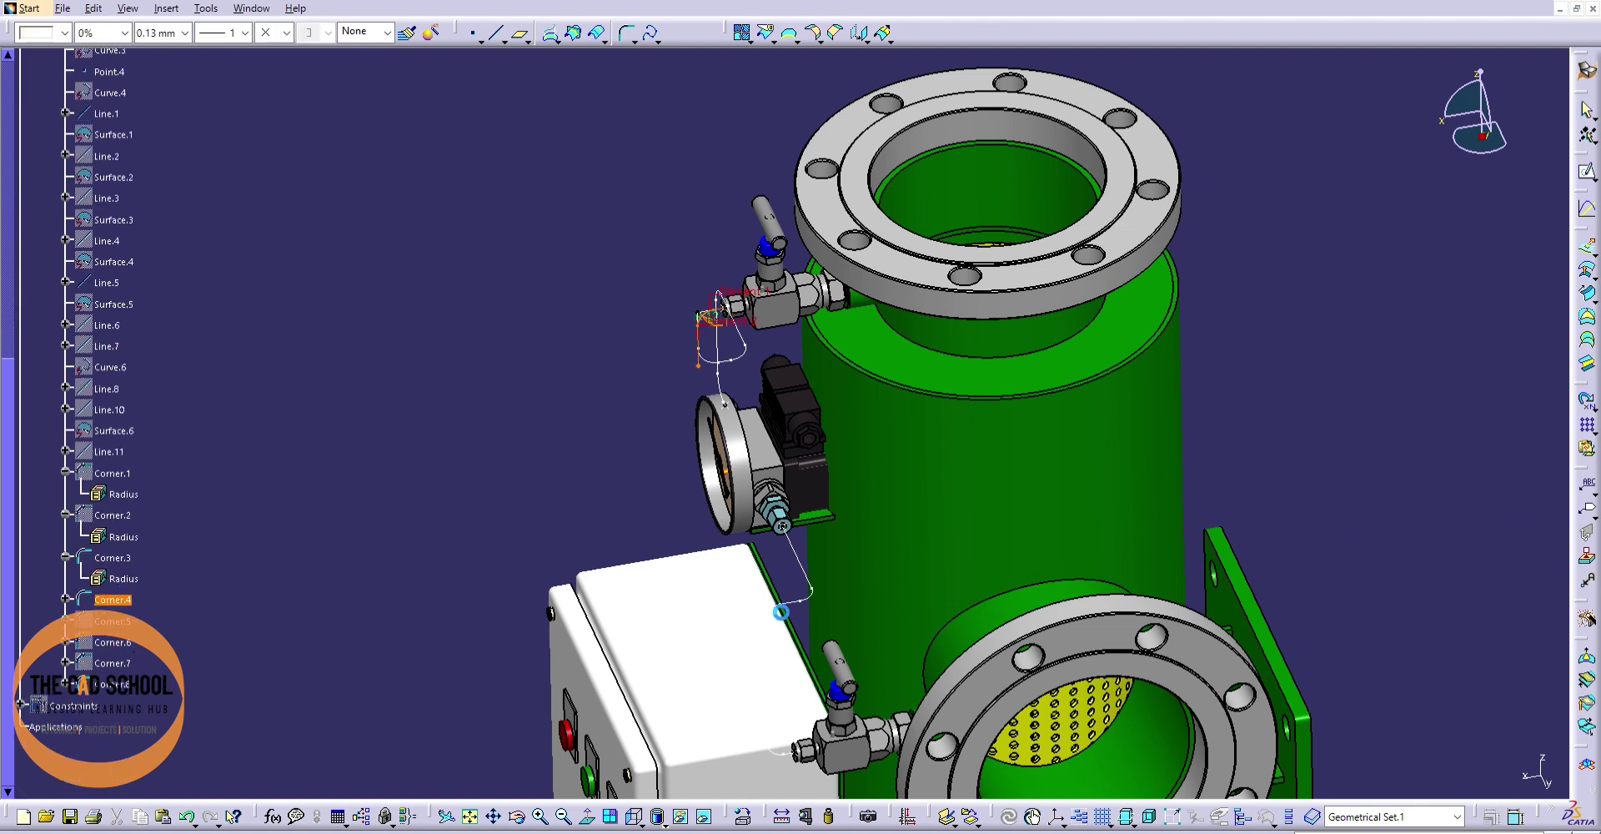
pyautogui.doubleClick(112, 620)
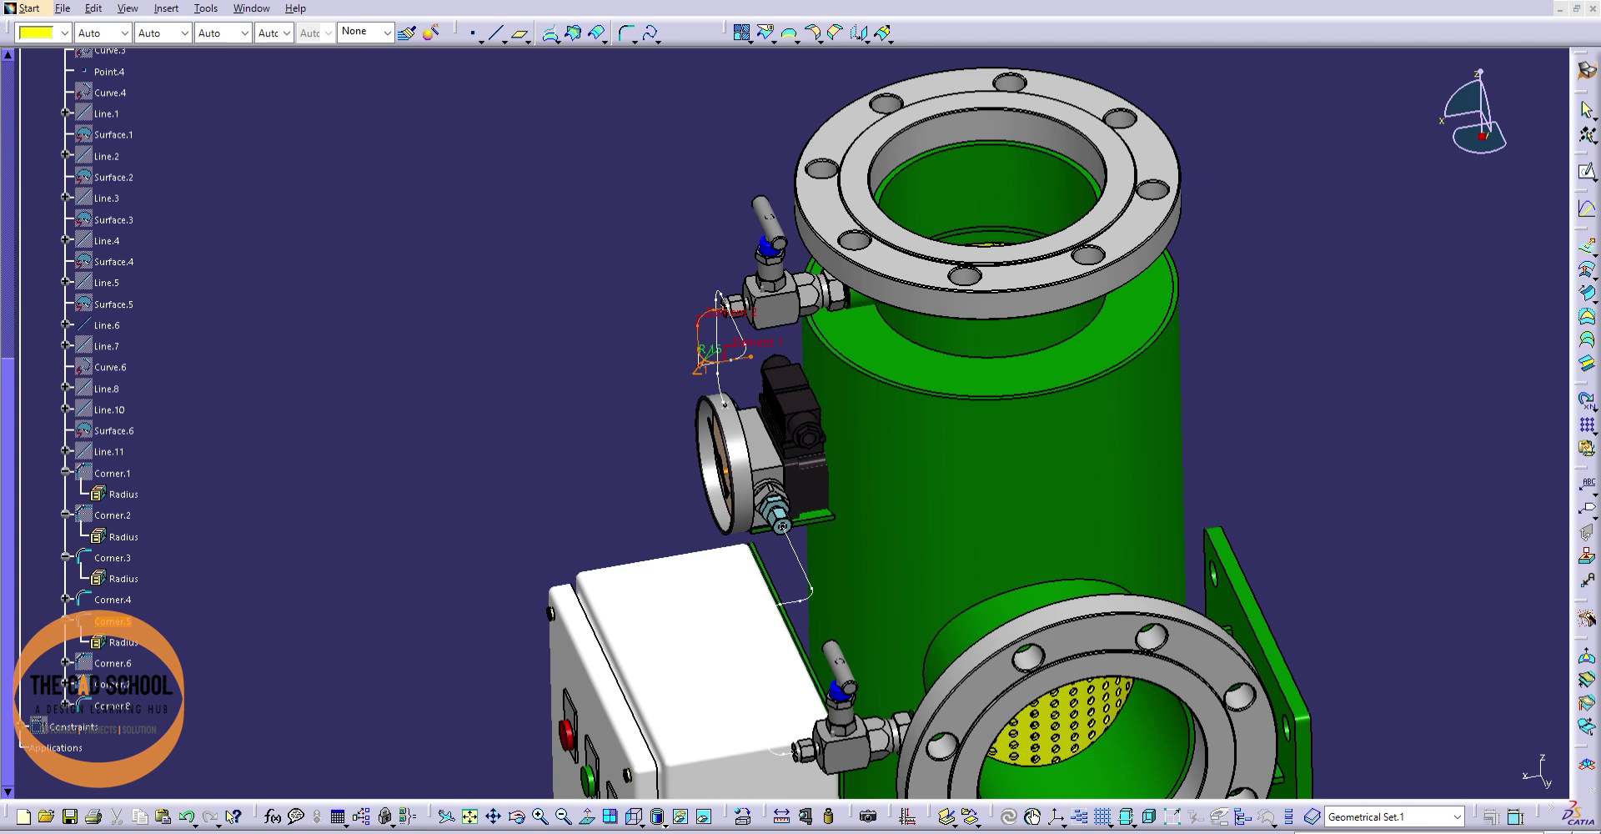
pyautogui.press('Escape')
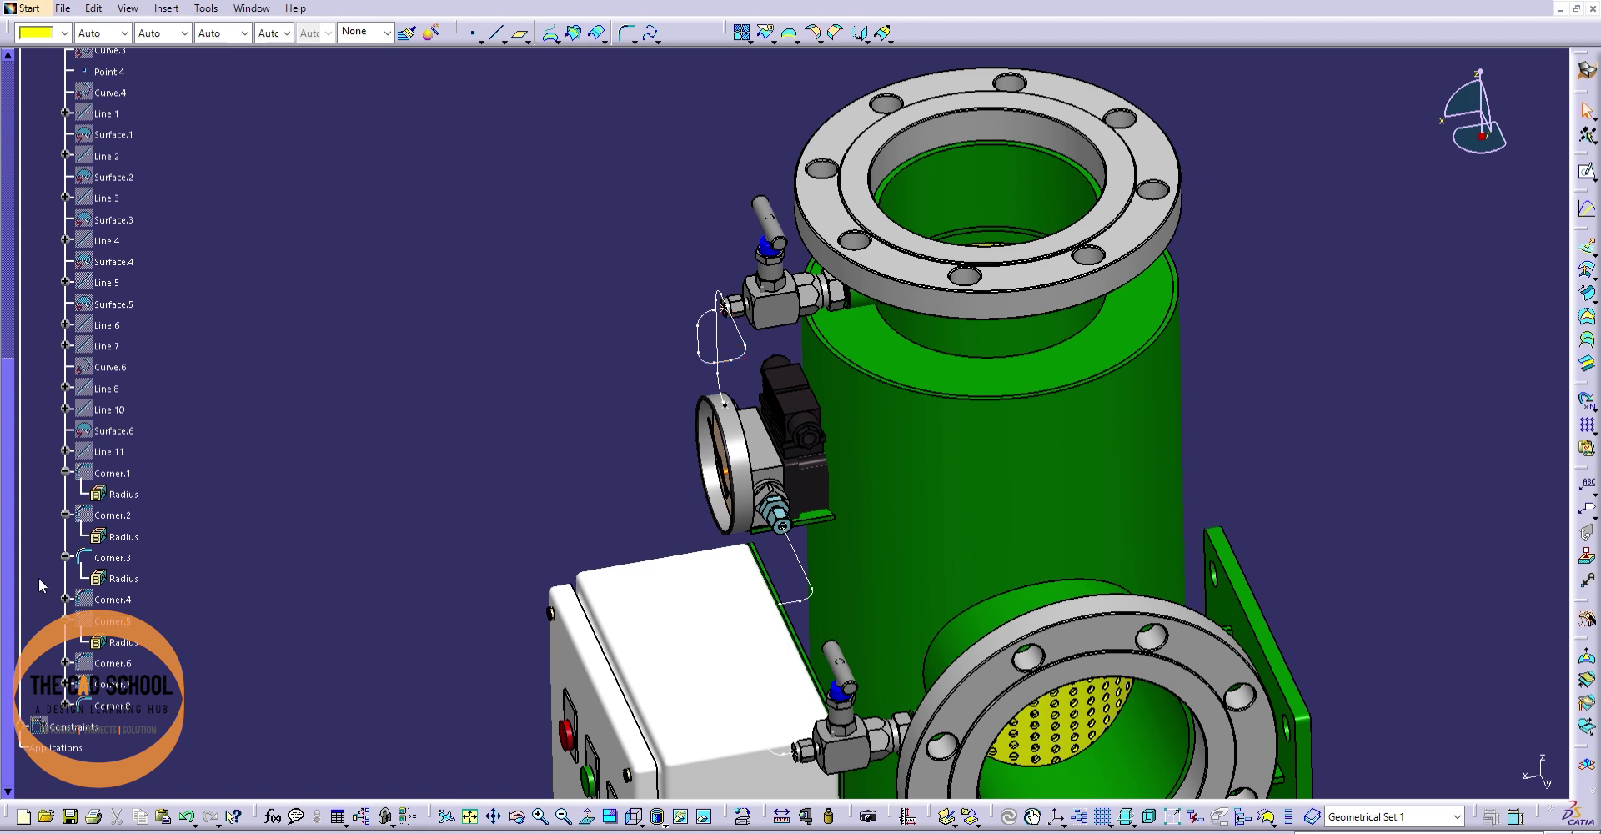
pyautogui.doubleClick(108, 599)
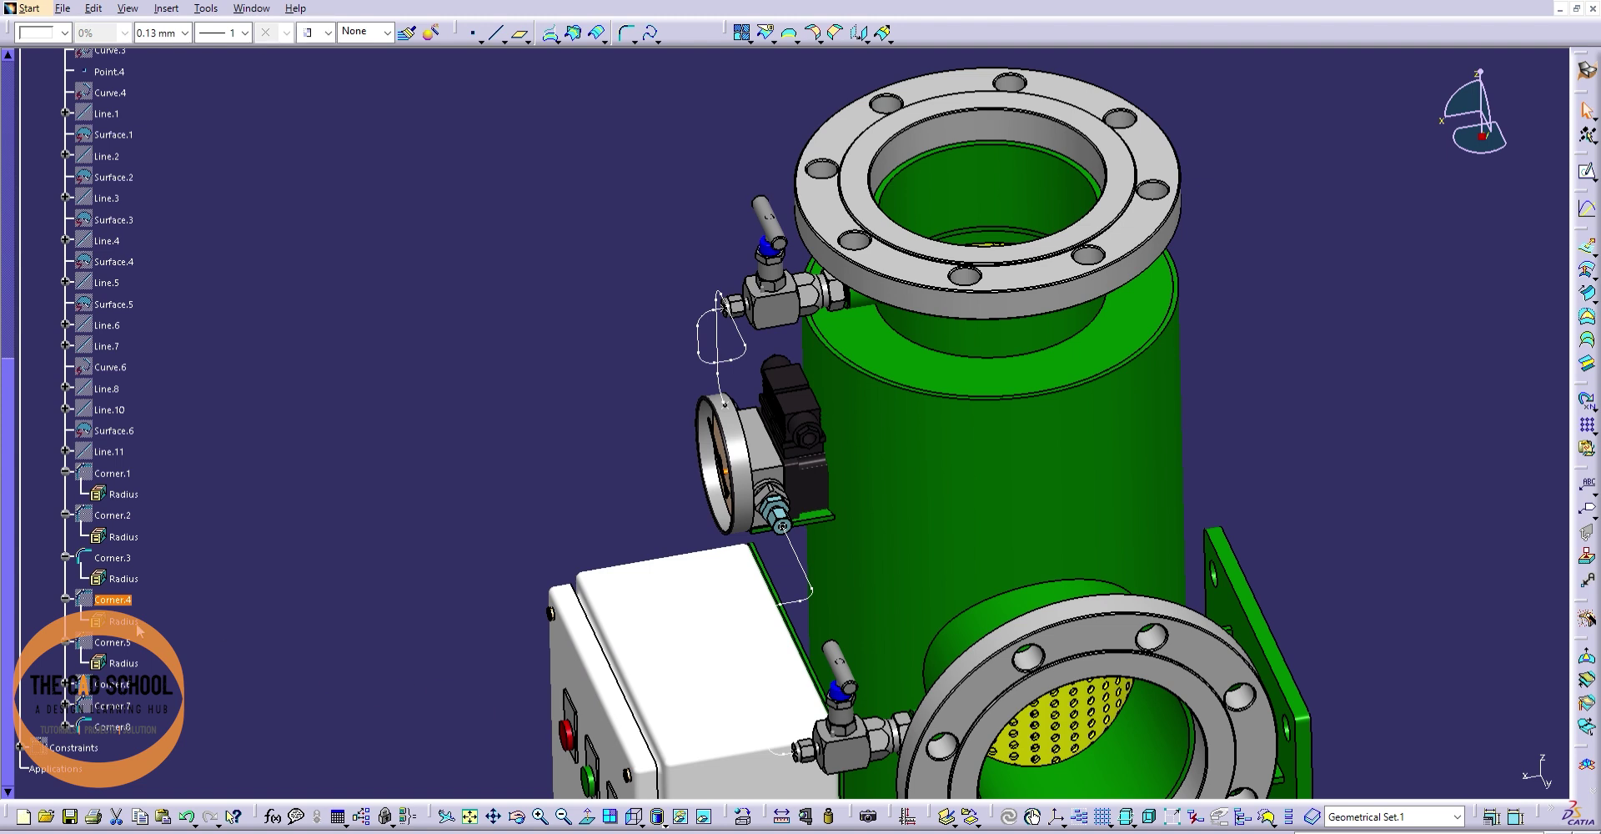
pyautogui.doubleClick(113, 642)
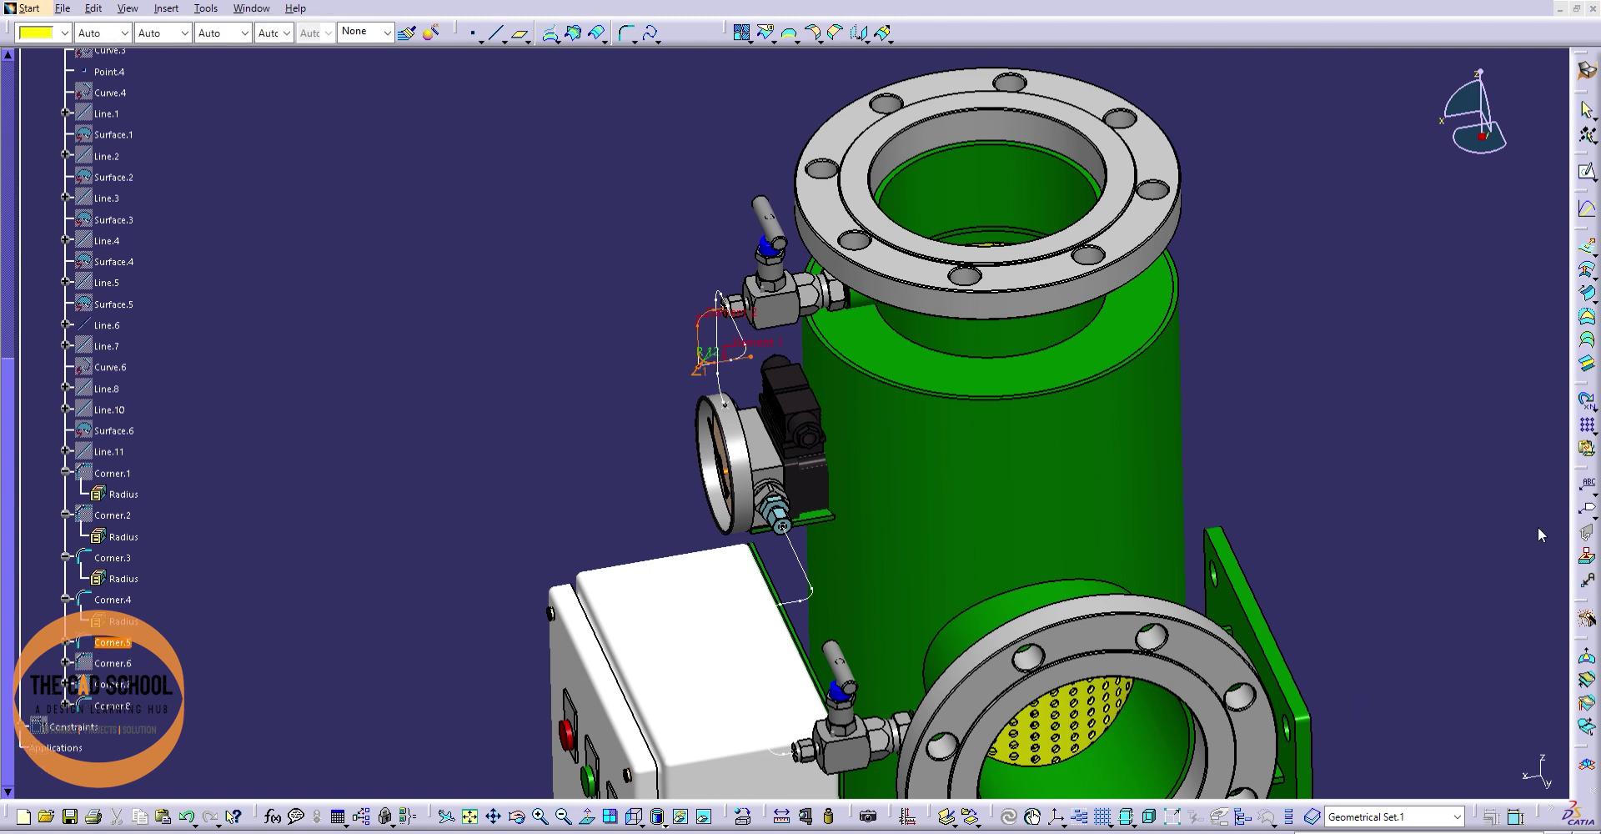
pyautogui.press('Escape')
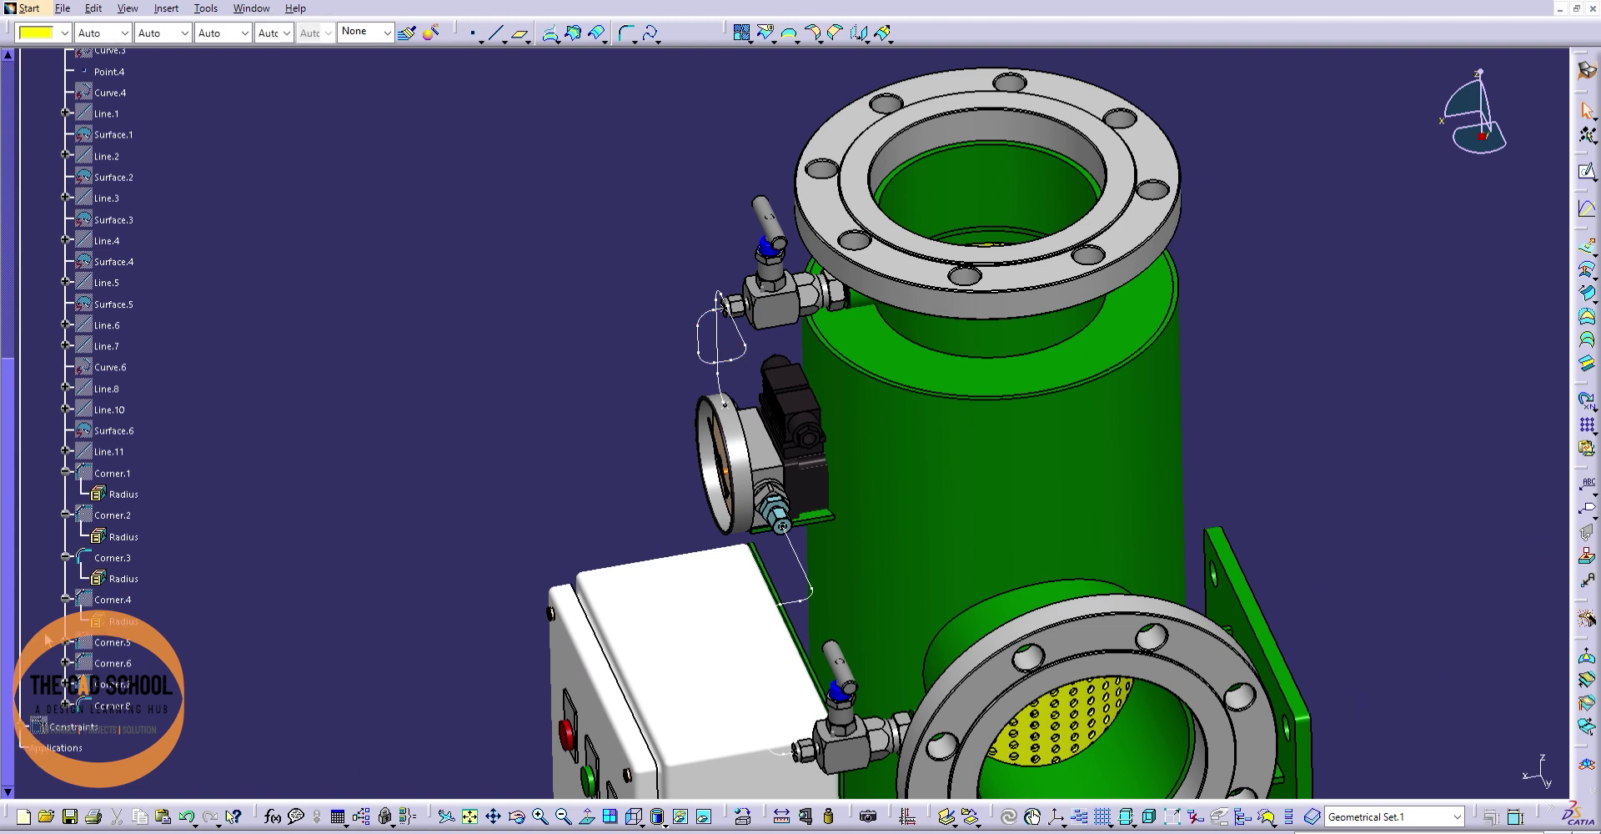
# - Check Corner.6 and Corner.8, then orbit to view the gauge tubing
pyautogui.doubleClick(113, 663)
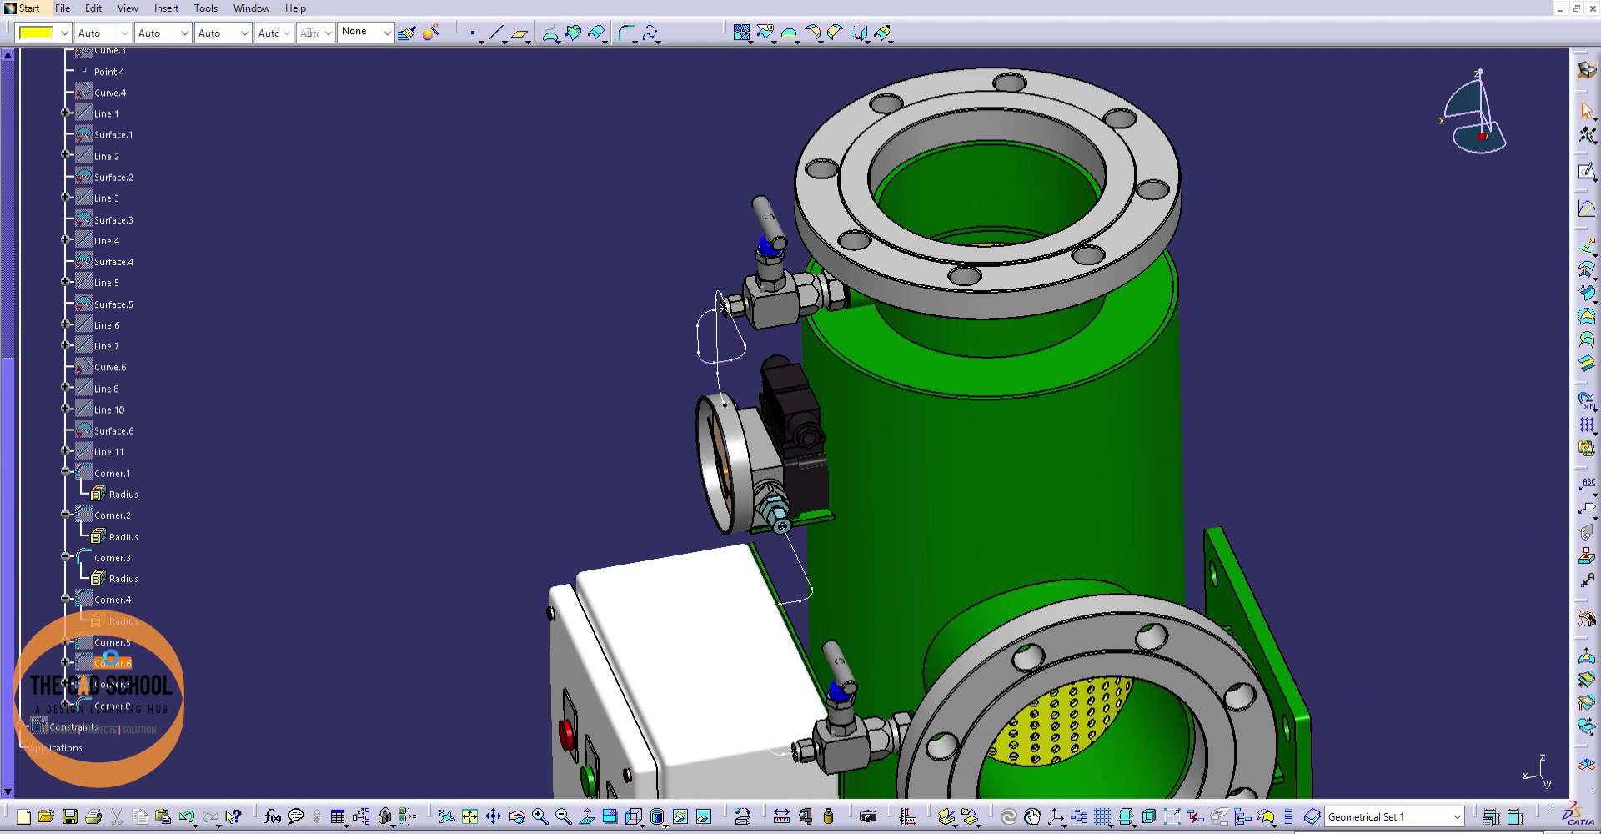
pyautogui.click(1357, 707)
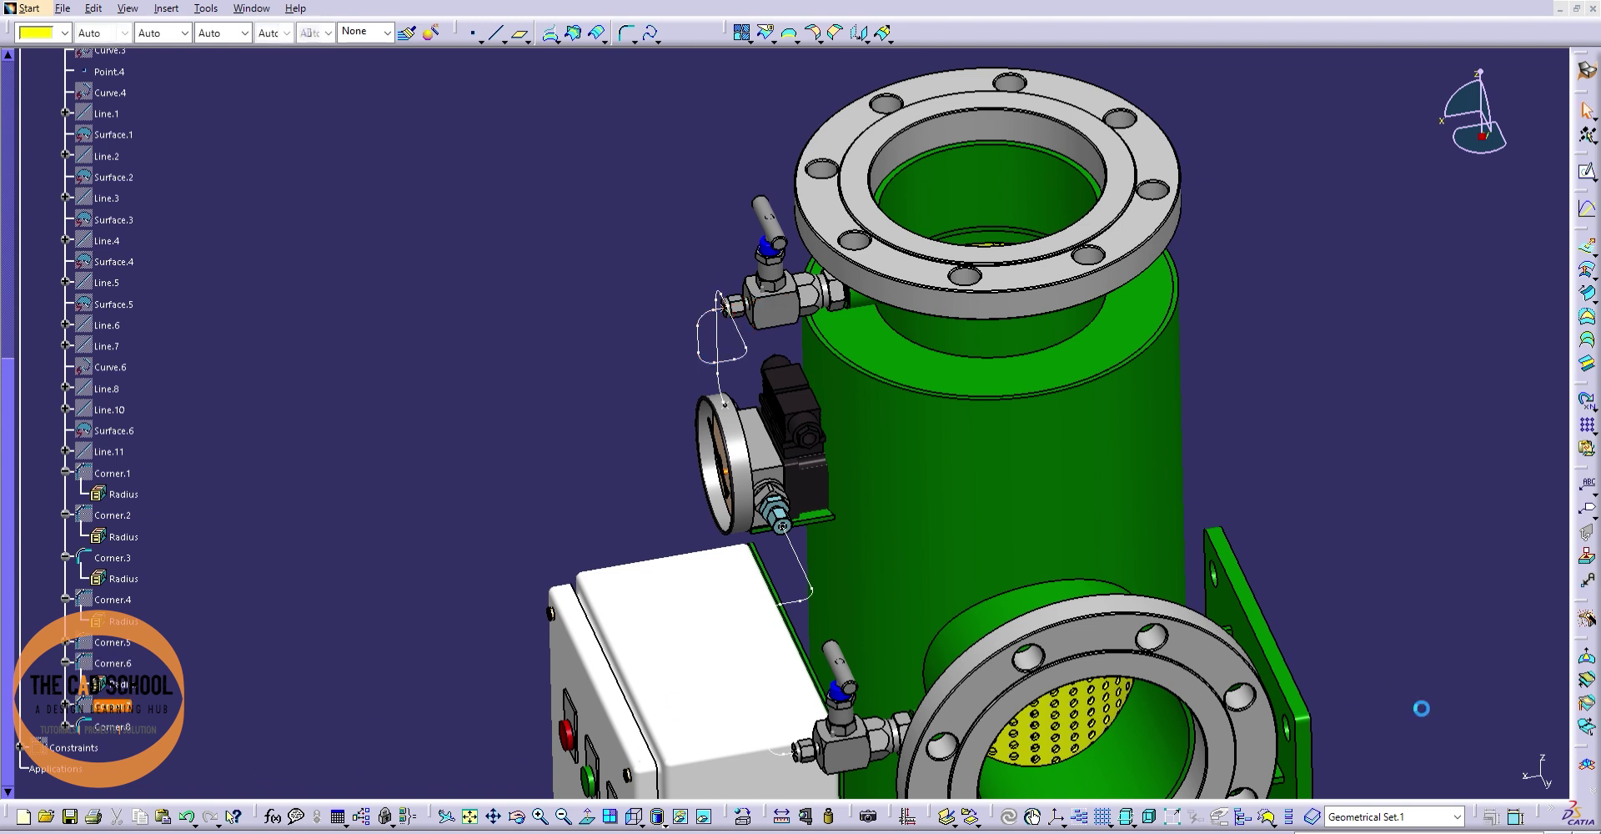
pyautogui.click(118, 742)
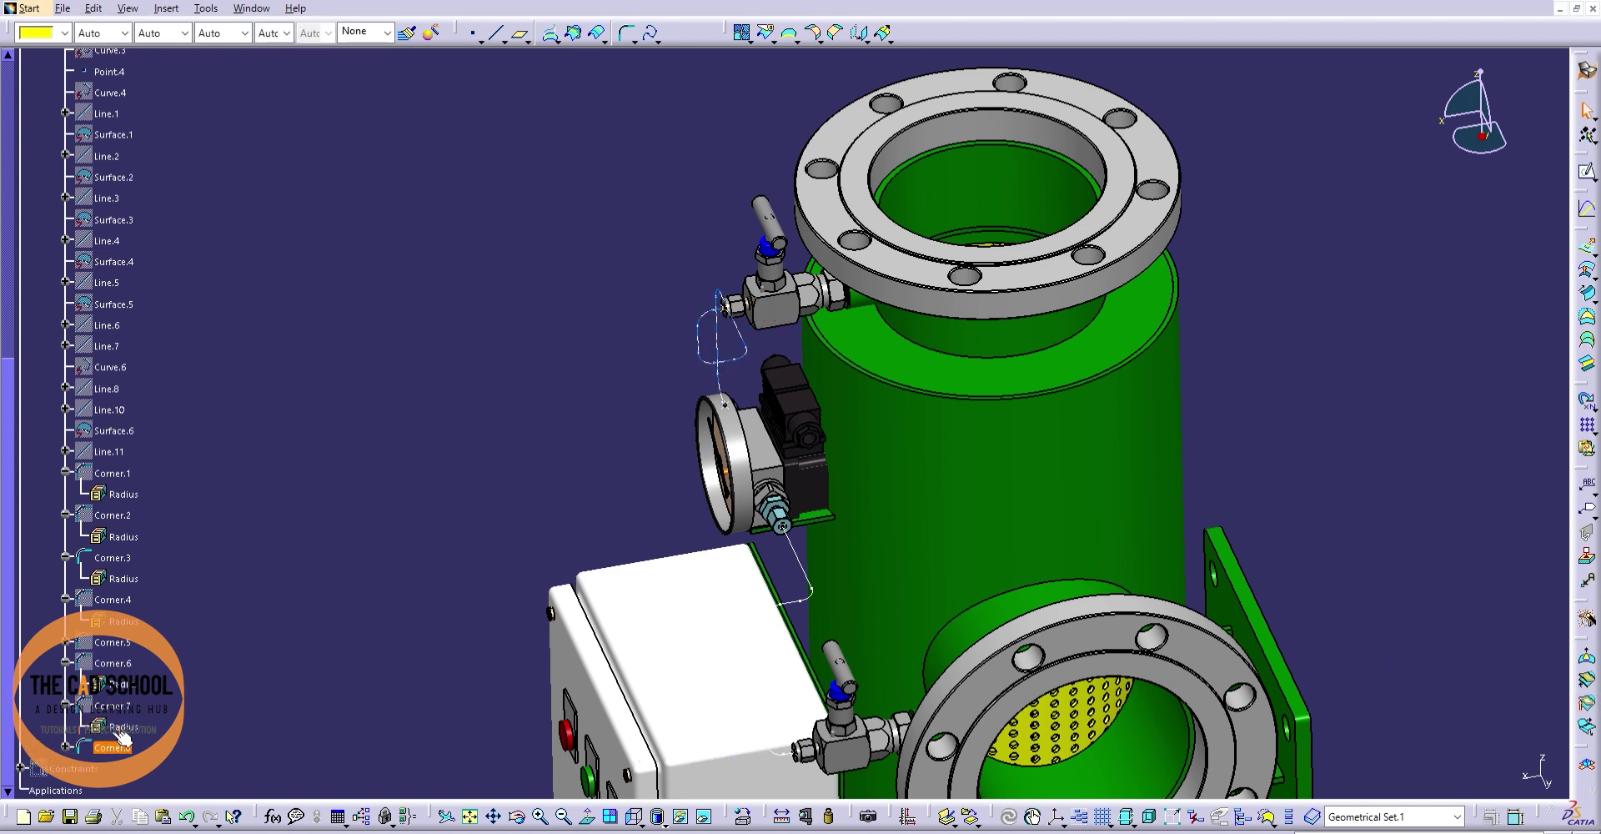
pyautogui.click(1485, 541)
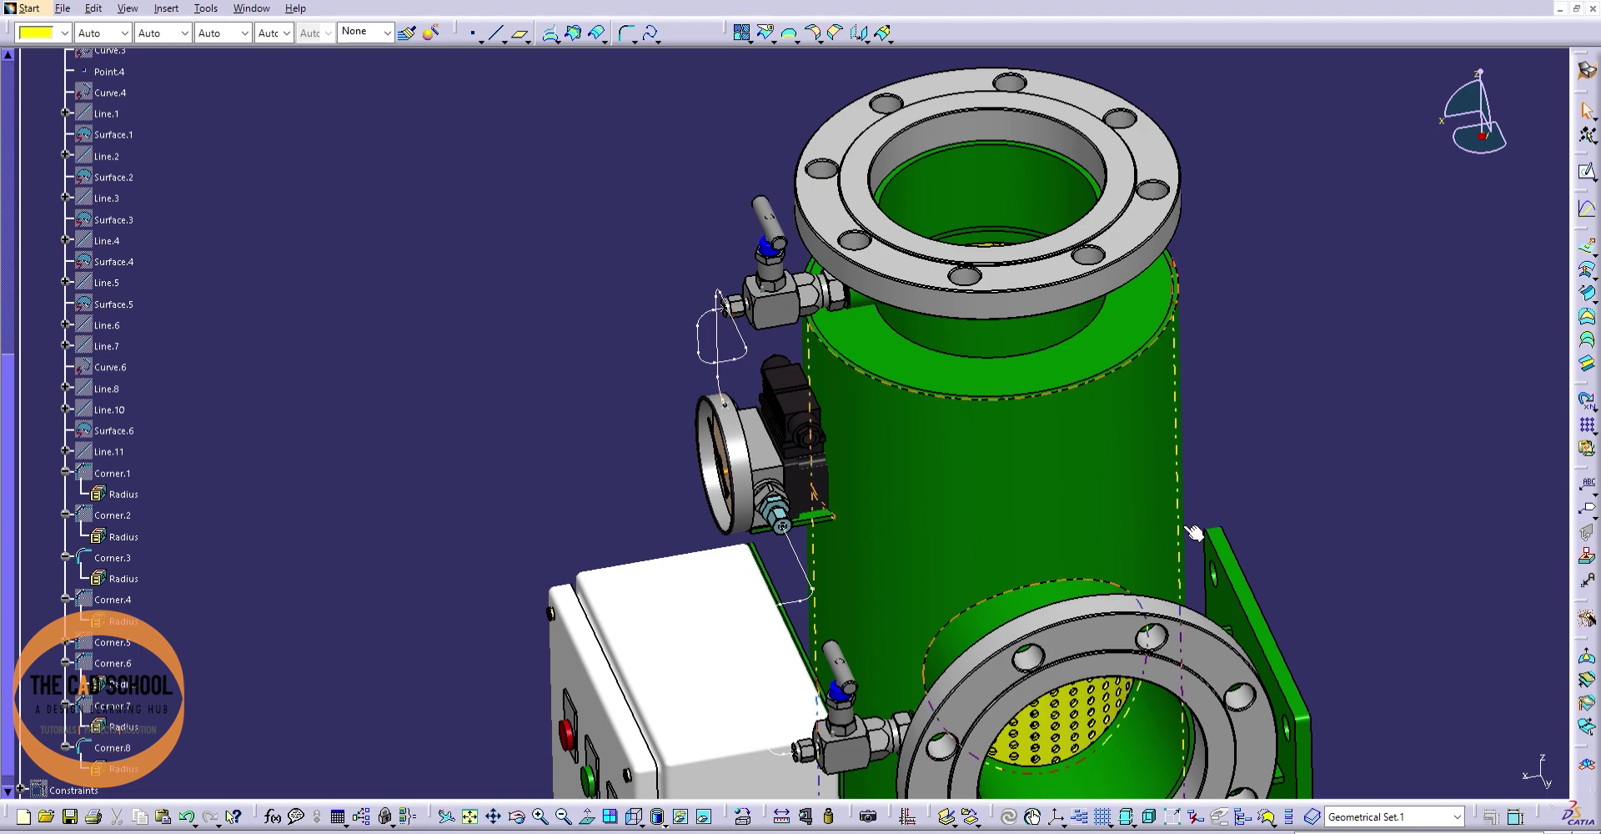
pyautogui.moveTo(523, 442); pyautogui.dragTo(905, 586, button='middle')
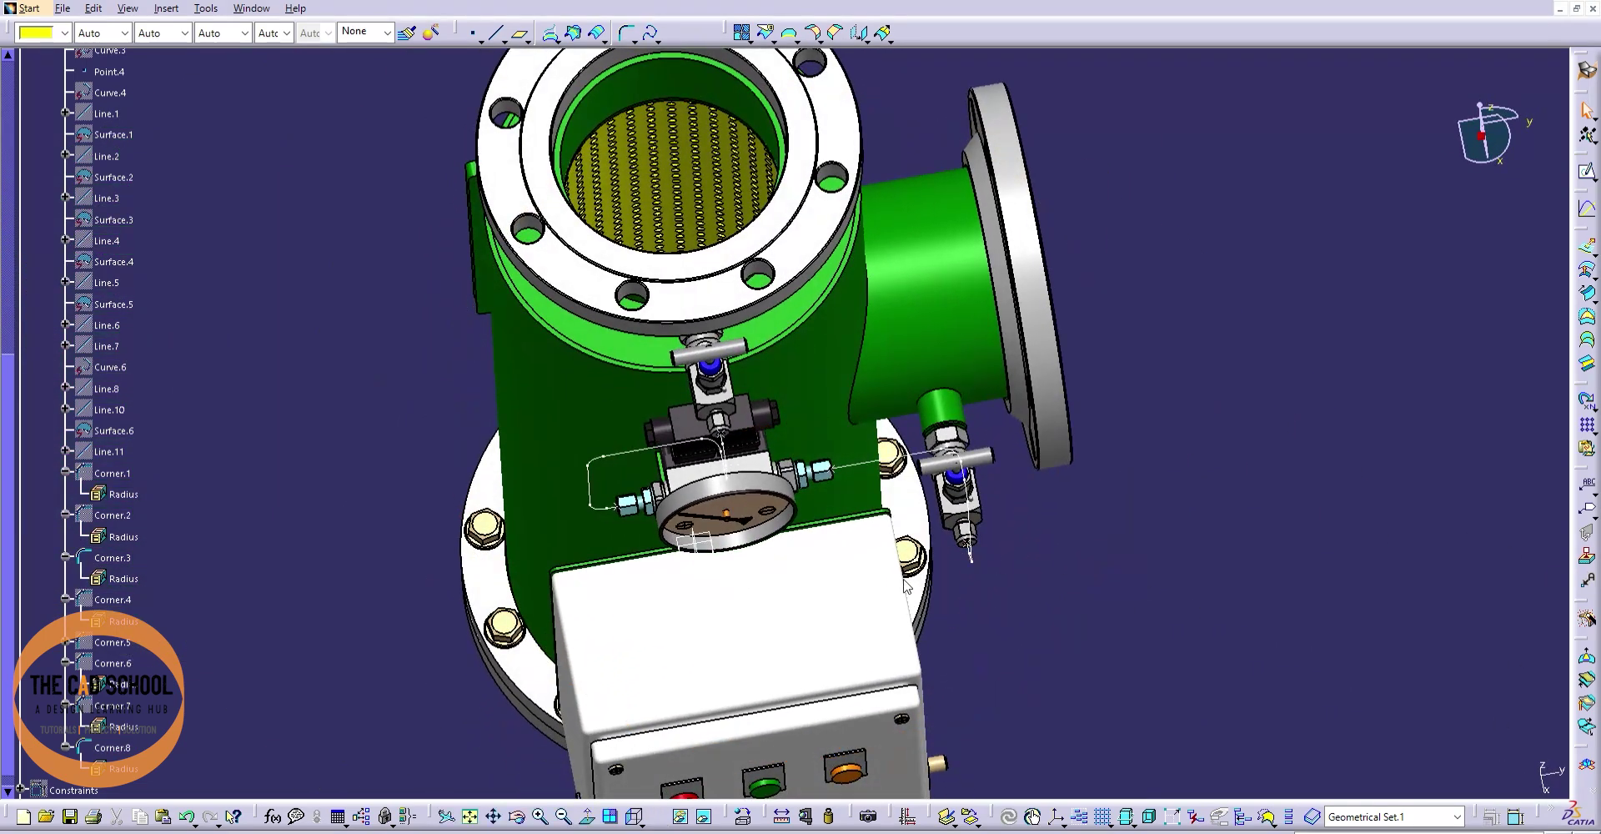
# - Collapse the 6 OD TUBING tree and reactivate the part from the Product1 assembly
pyautogui.scroll(8, 62, 438)
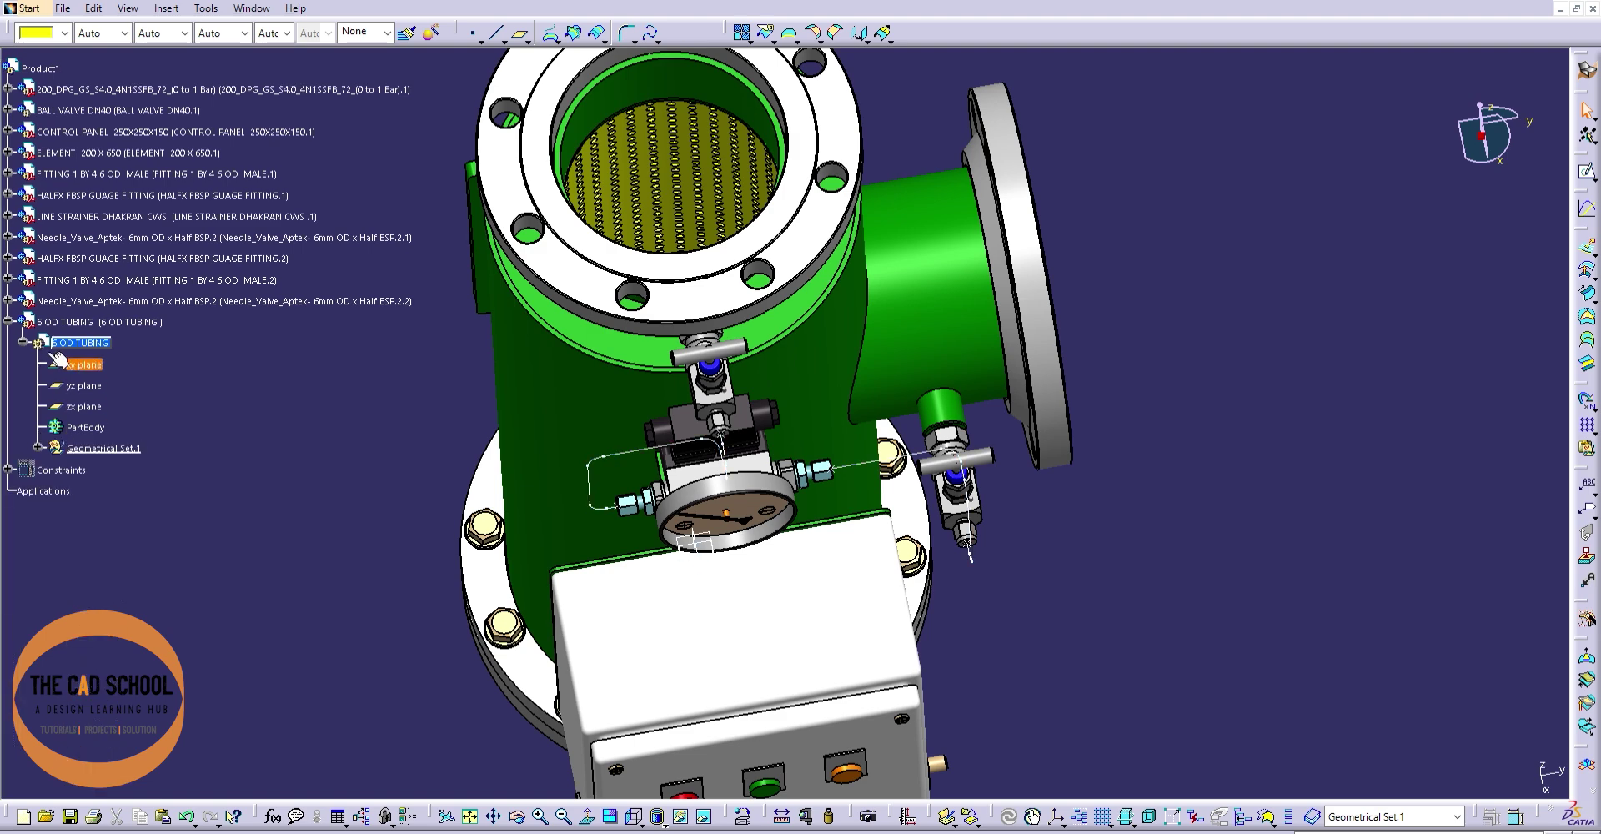
pyautogui.click(7, 321)
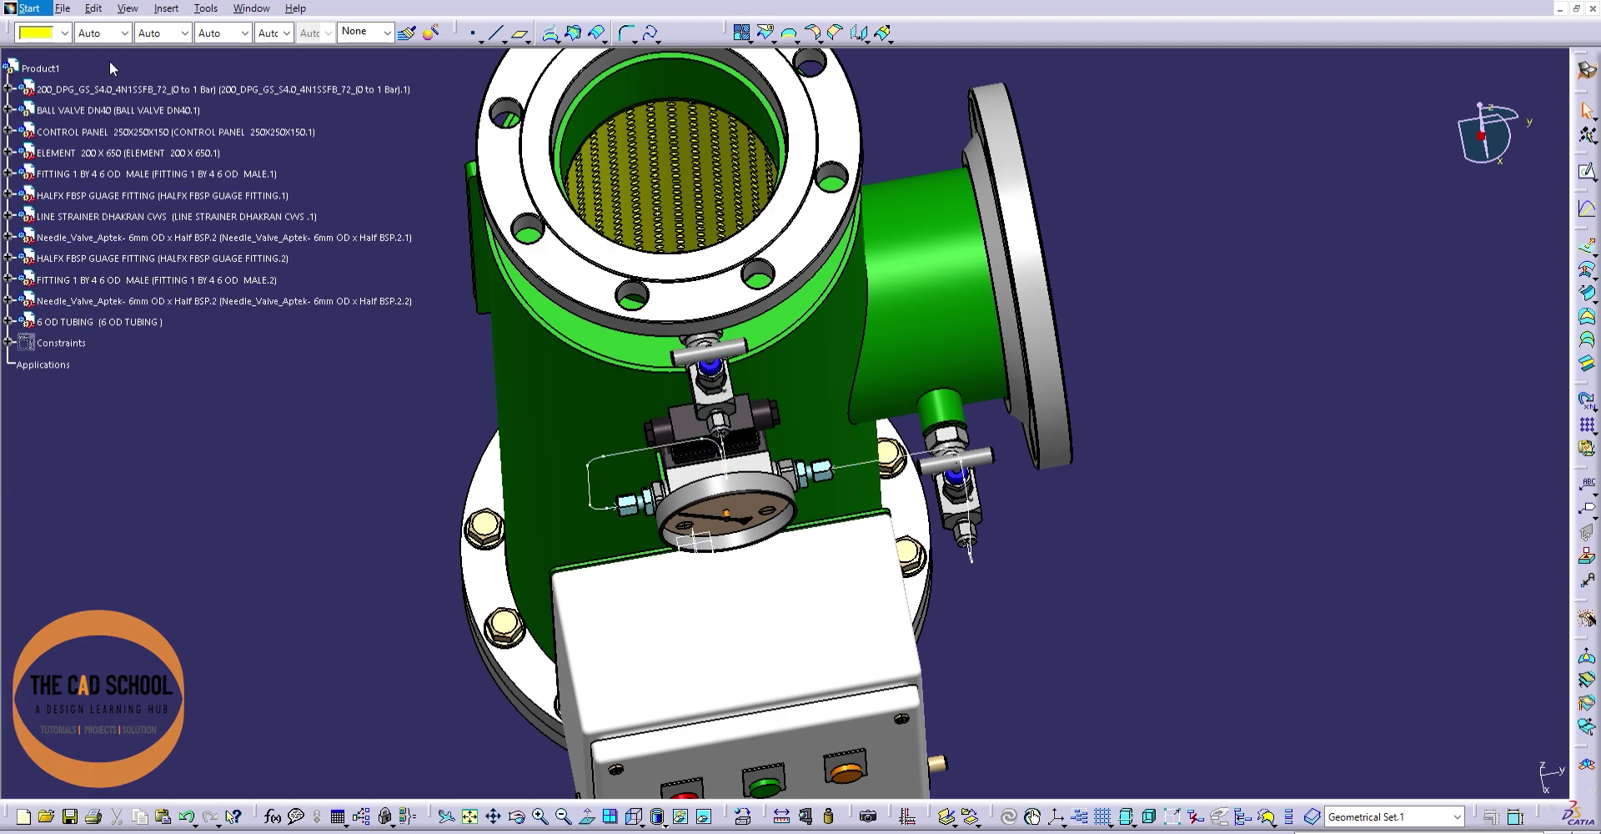
pyautogui.doubleClick(414, 68)
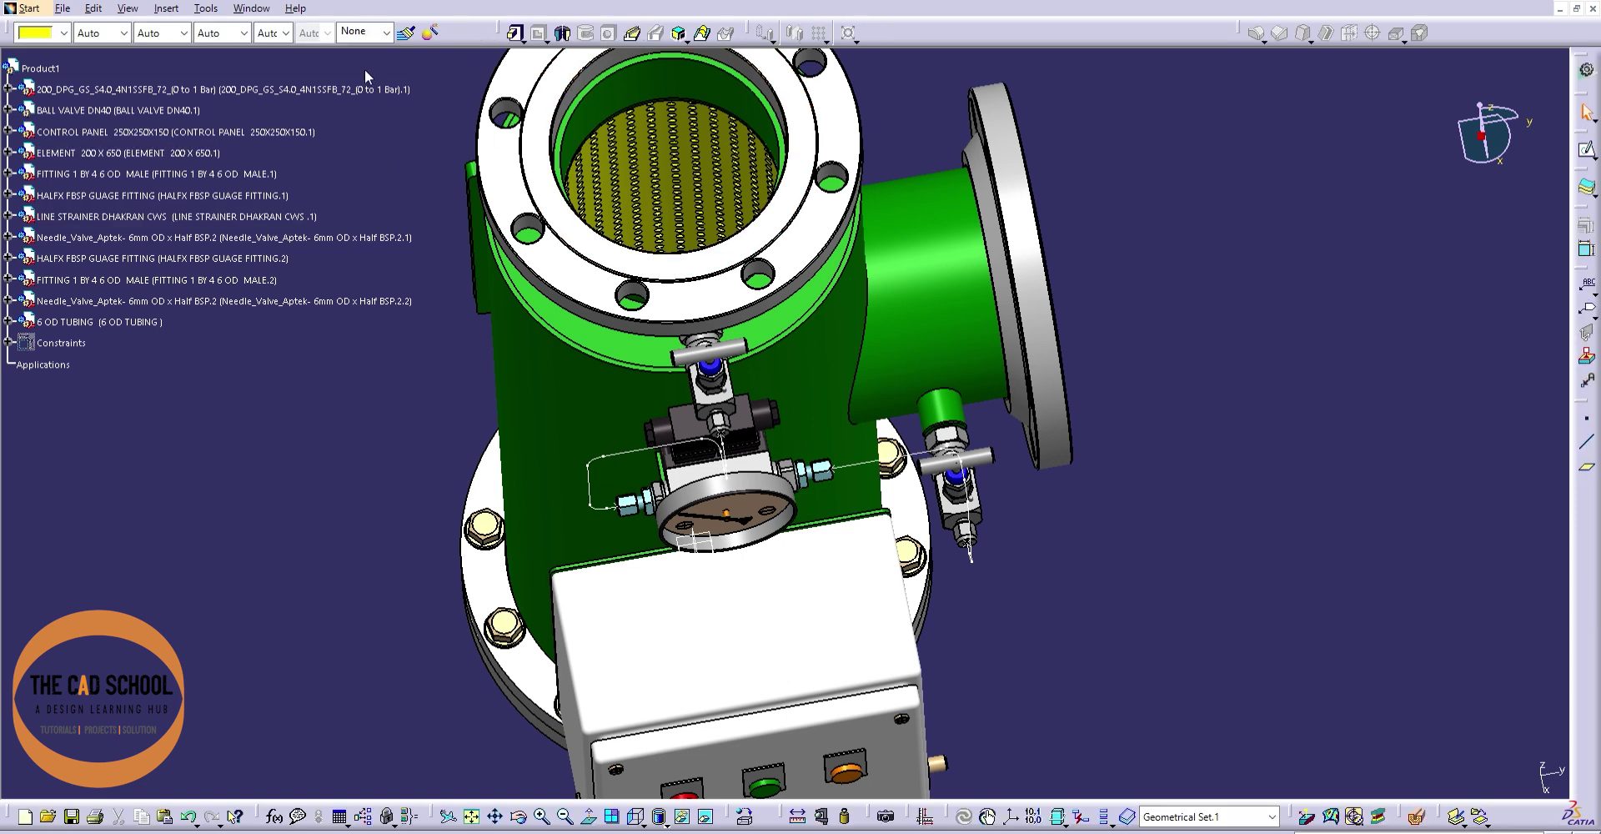
pyautogui.click(66, 89)
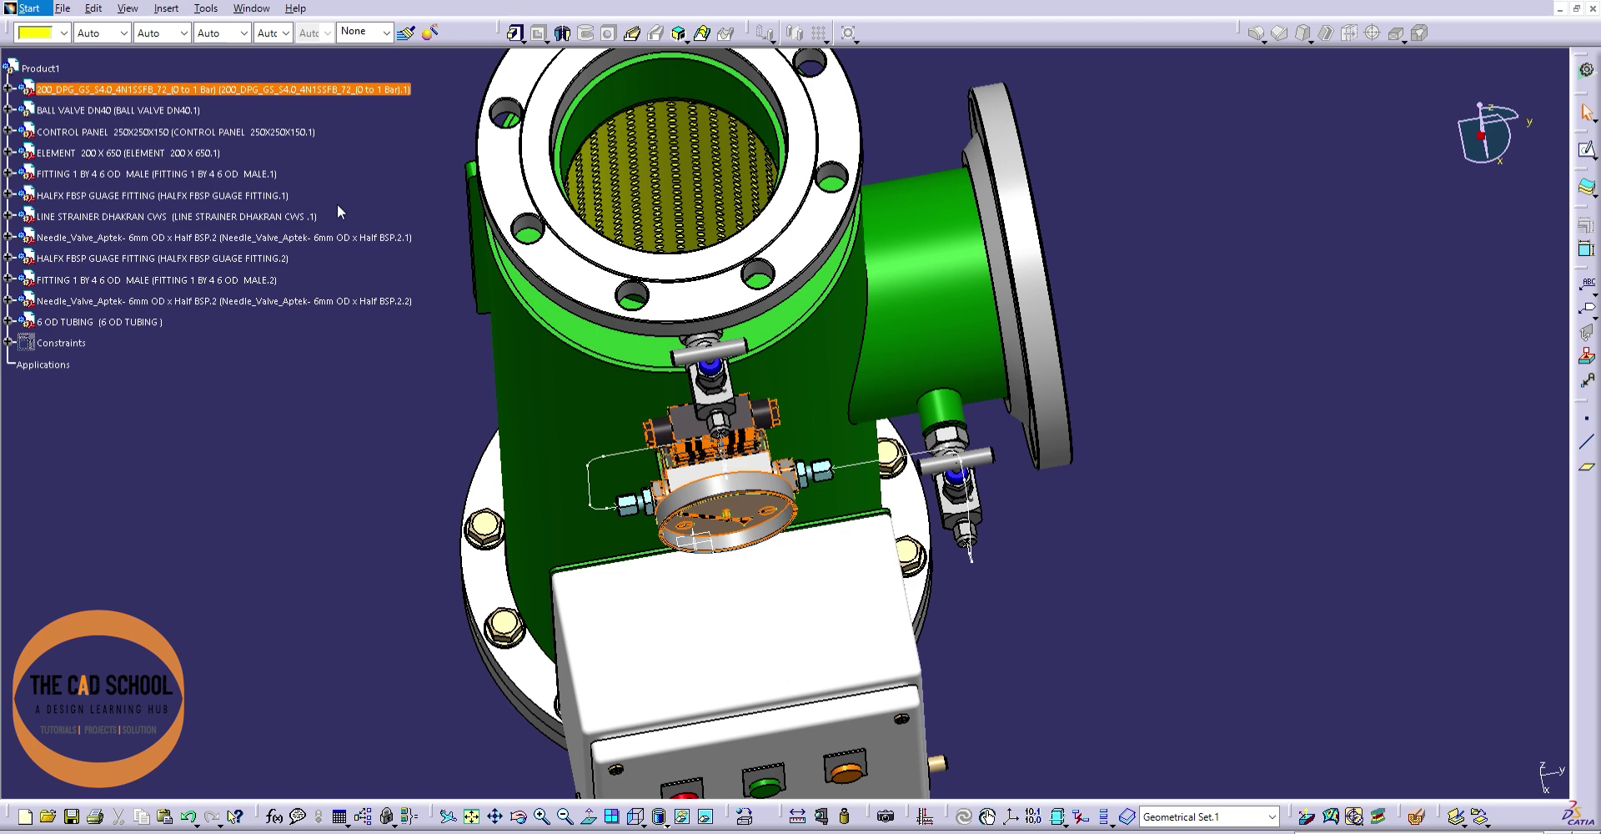
pyautogui.doubleClick(283, 216)
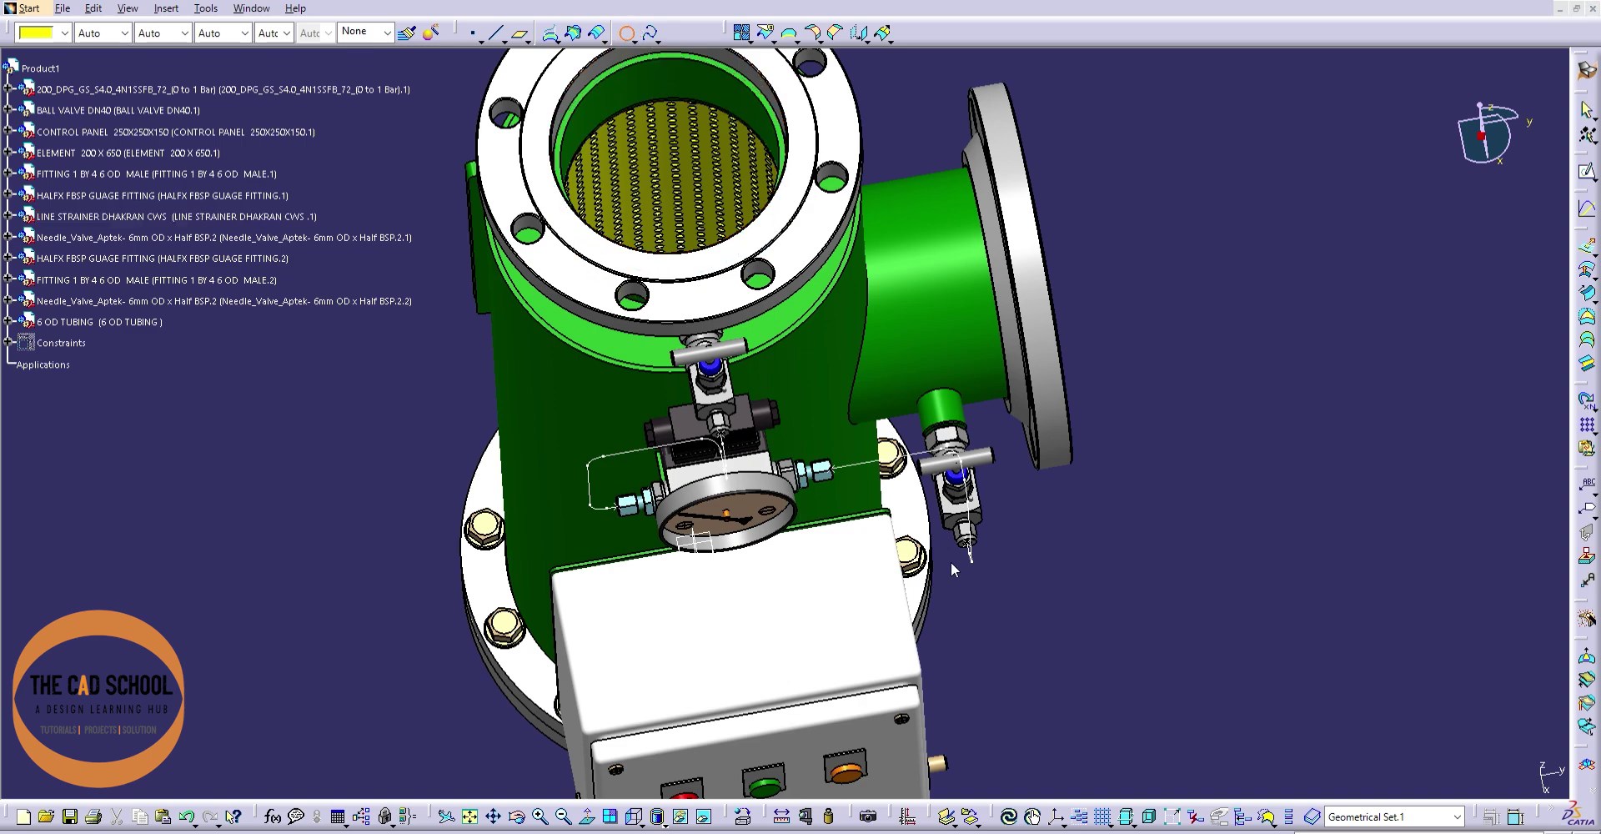
# - Centre a small circle on the tube path's end at the gauge fitting
pyautogui.moveTo(1109, 526); pyautogui.dragTo(573, 547, button='middle')
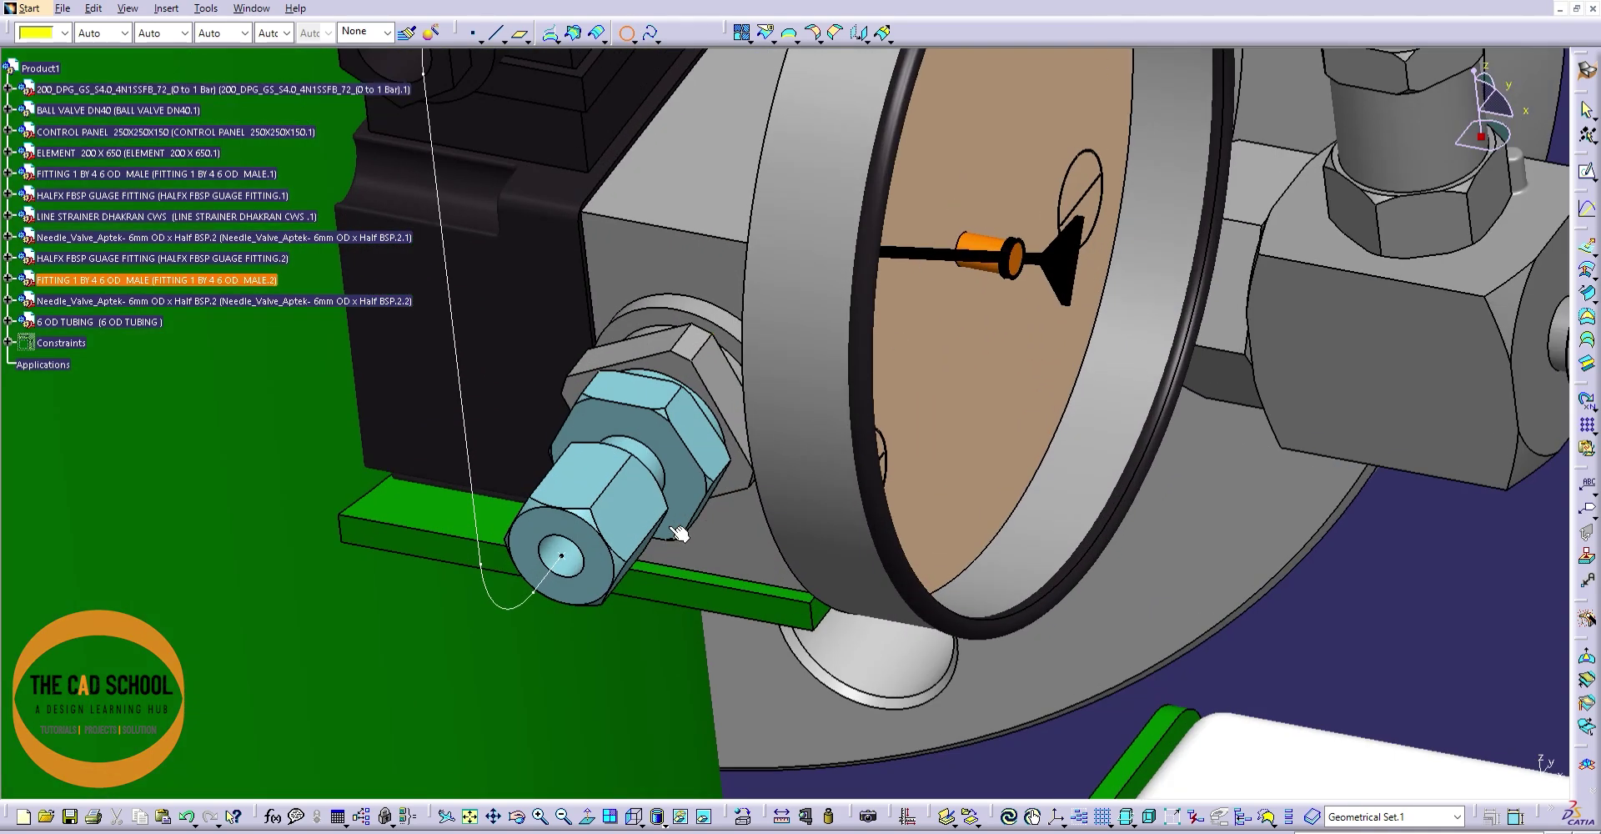
pyautogui.doubleClick(573, 545)
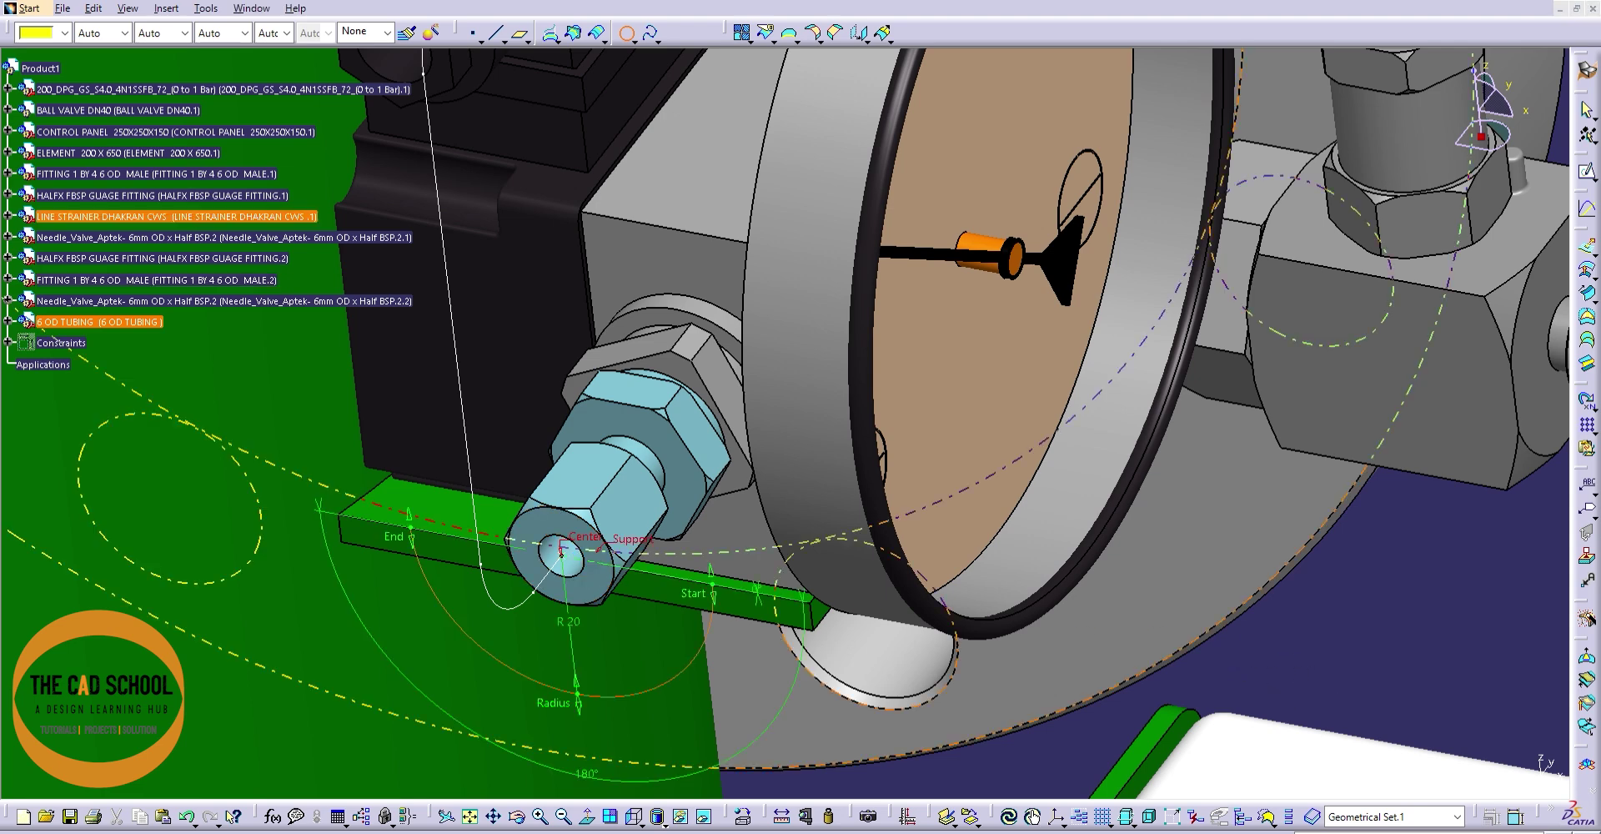
pyautogui.moveTo(1264, 647); pyautogui.dragTo(1313, 624, button='middle')
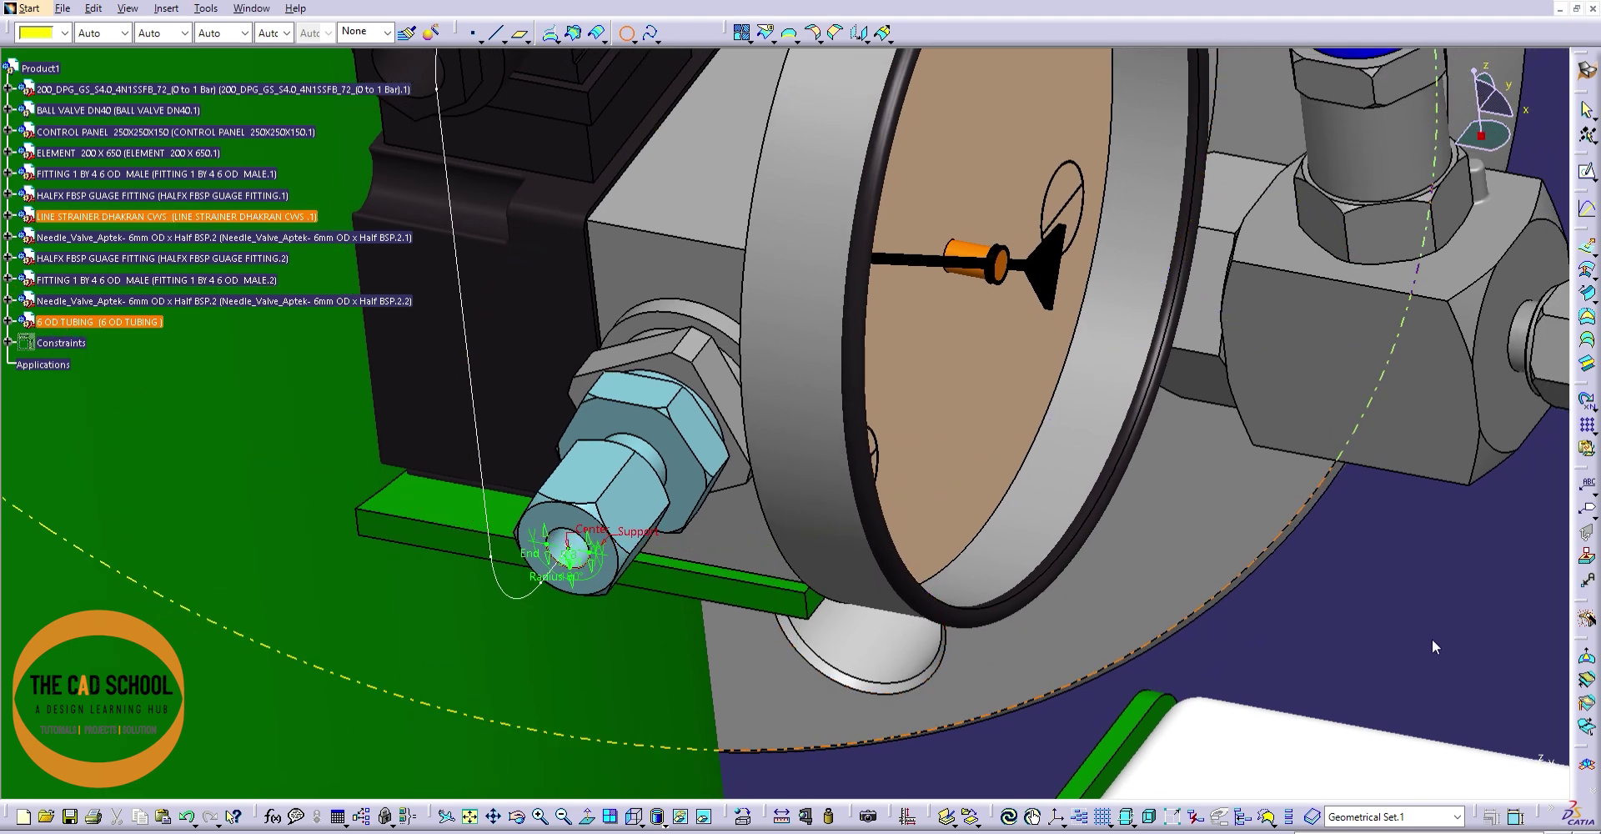
pyautogui.click(1158, 465)
pyautogui.moveTo(1158, 465)
pyautogui.mouseDown(button='middle')
pyautogui.moveTo(965, 422)
pyautogui.moveTo(953, 327)
pyautogui.mouseUp(button='middle')
pyautogui.click(953, 326)
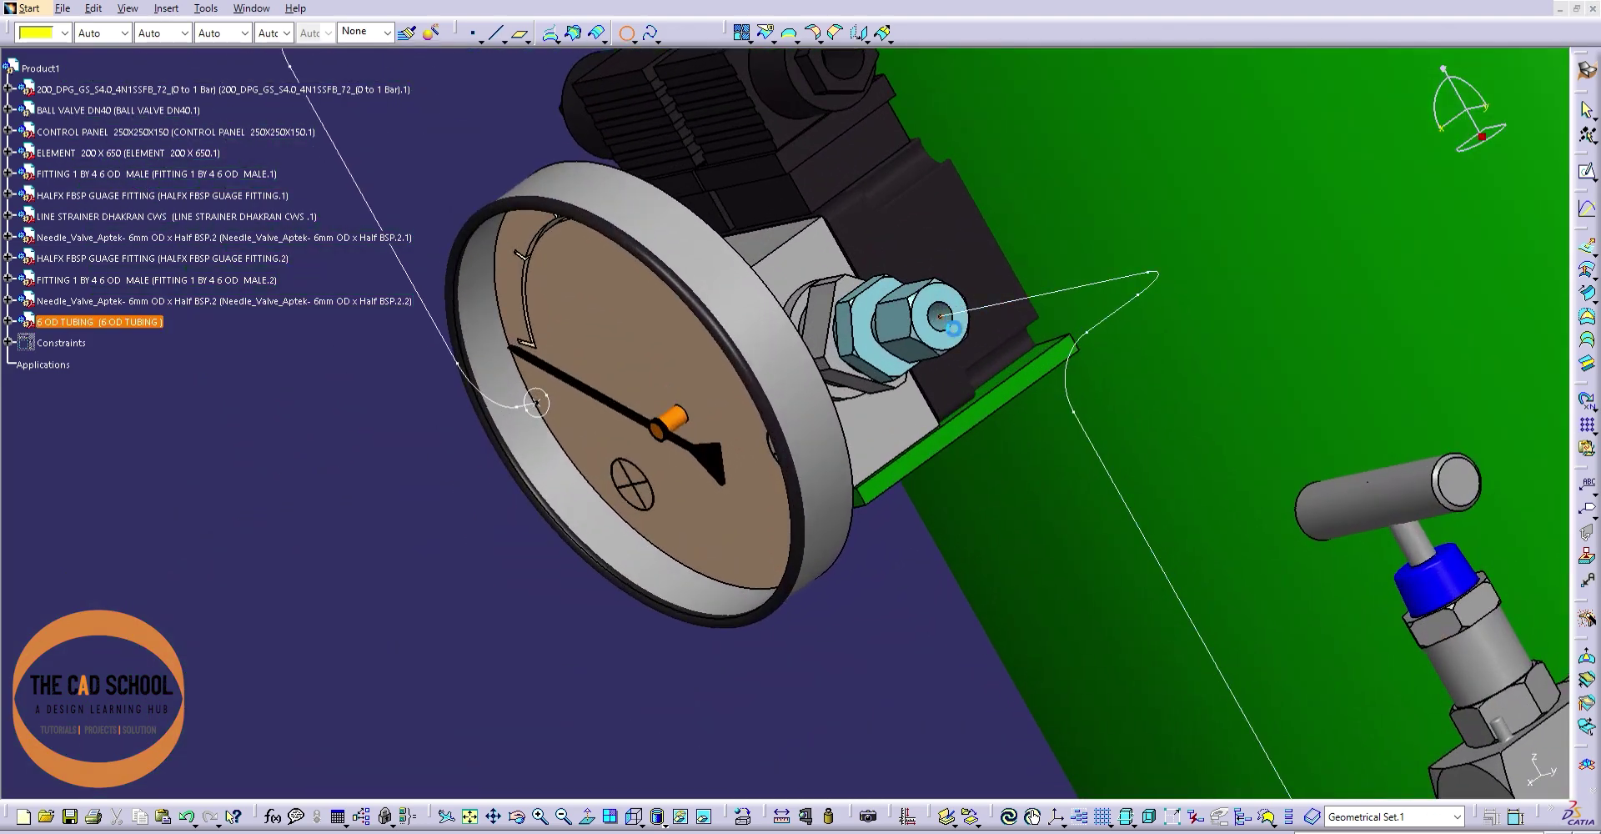
pyautogui.click(429, 562)
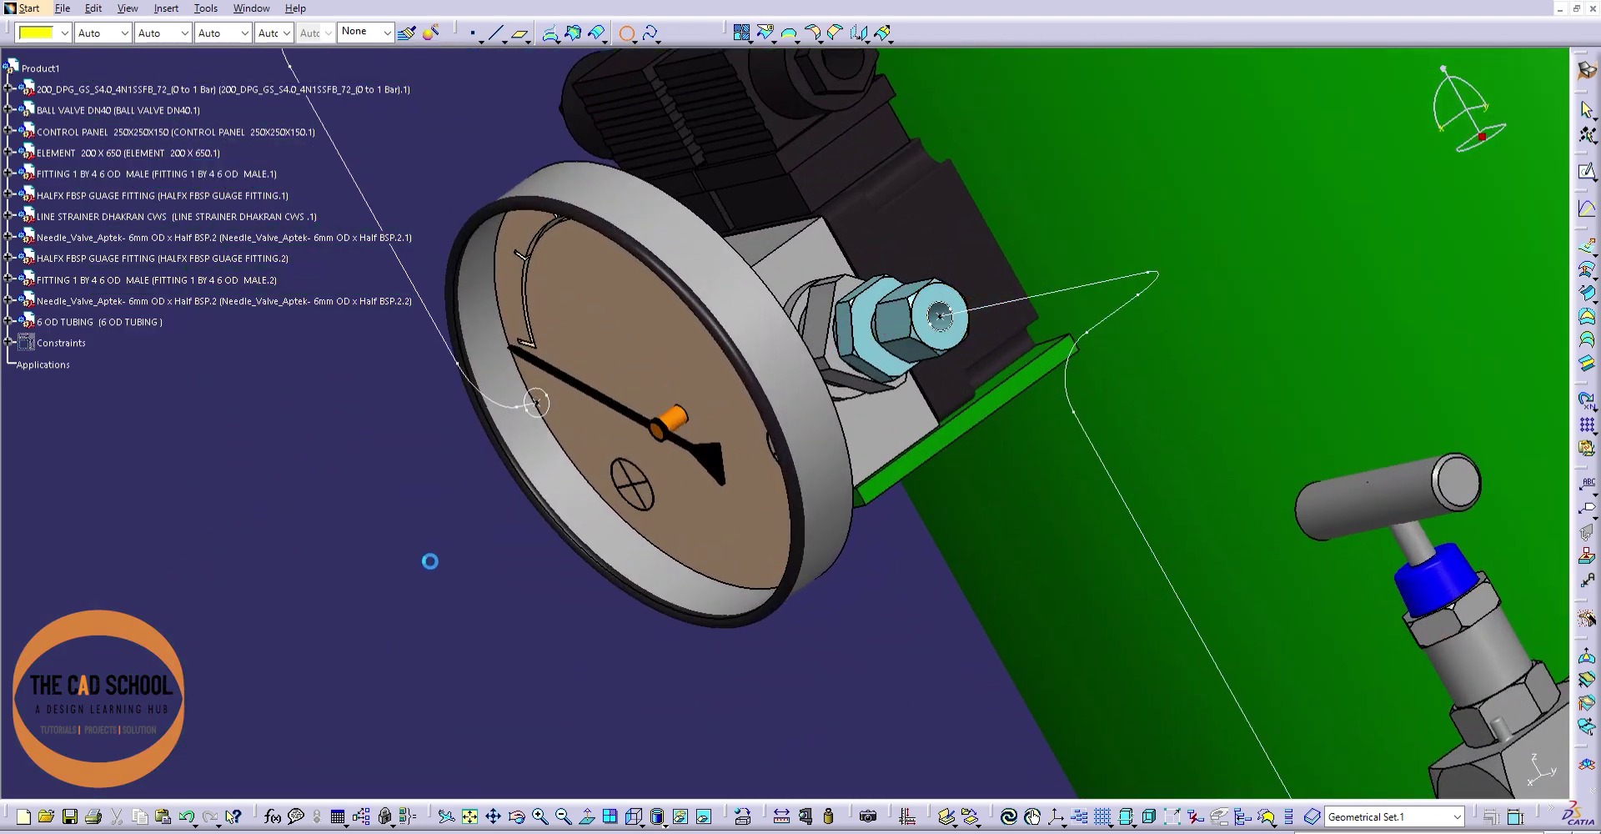
# - Switch the 6 OD TUBING part to Part Design and expand its features
pyautogui.press('Escape')
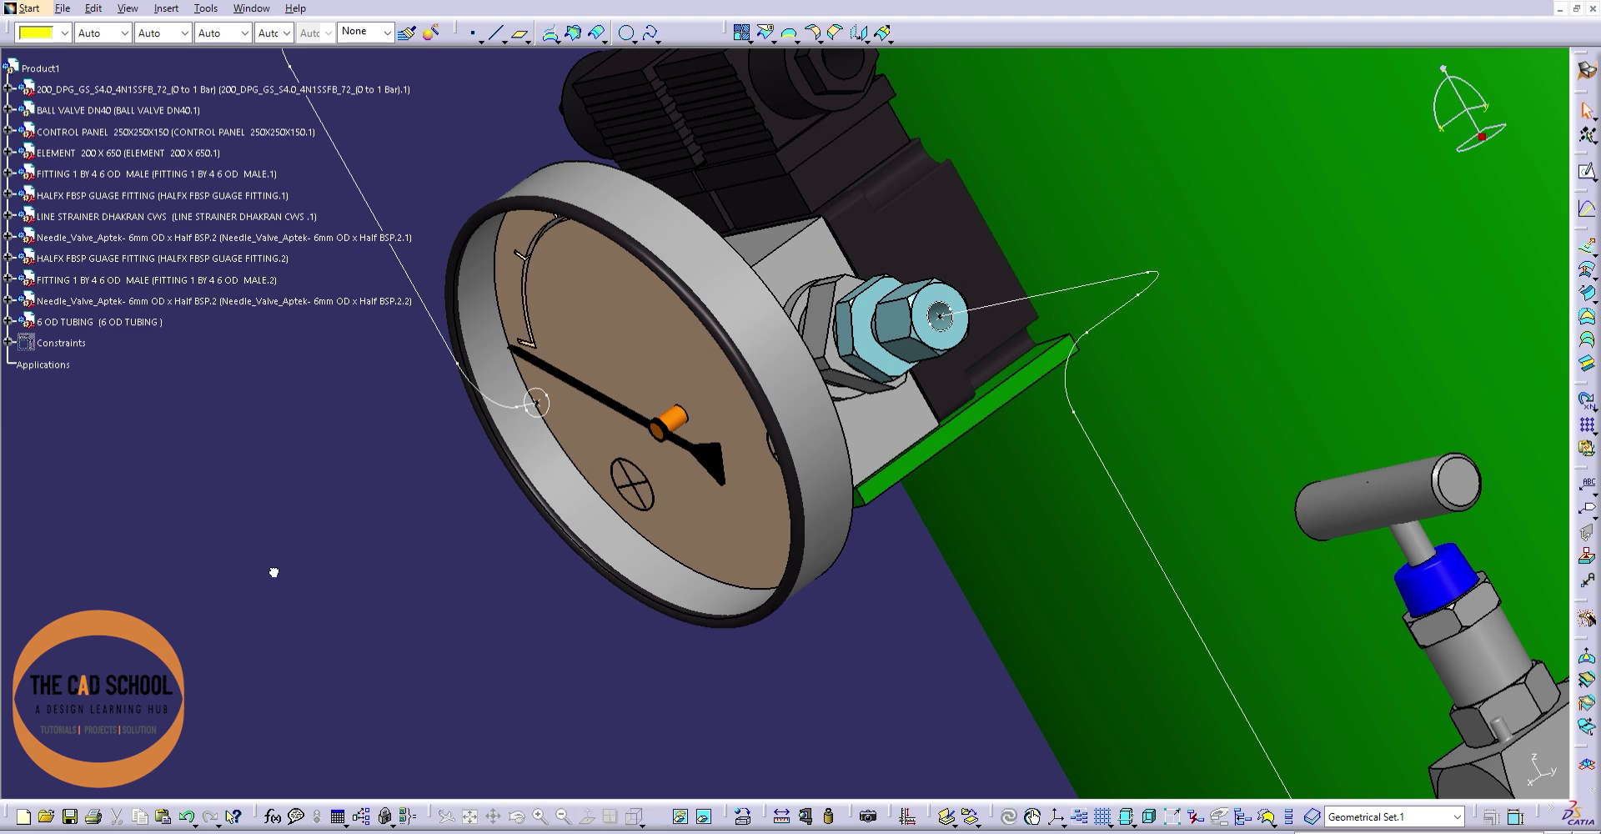
pyautogui.press('alt')
pyautogui.doubleClick(333, 436)
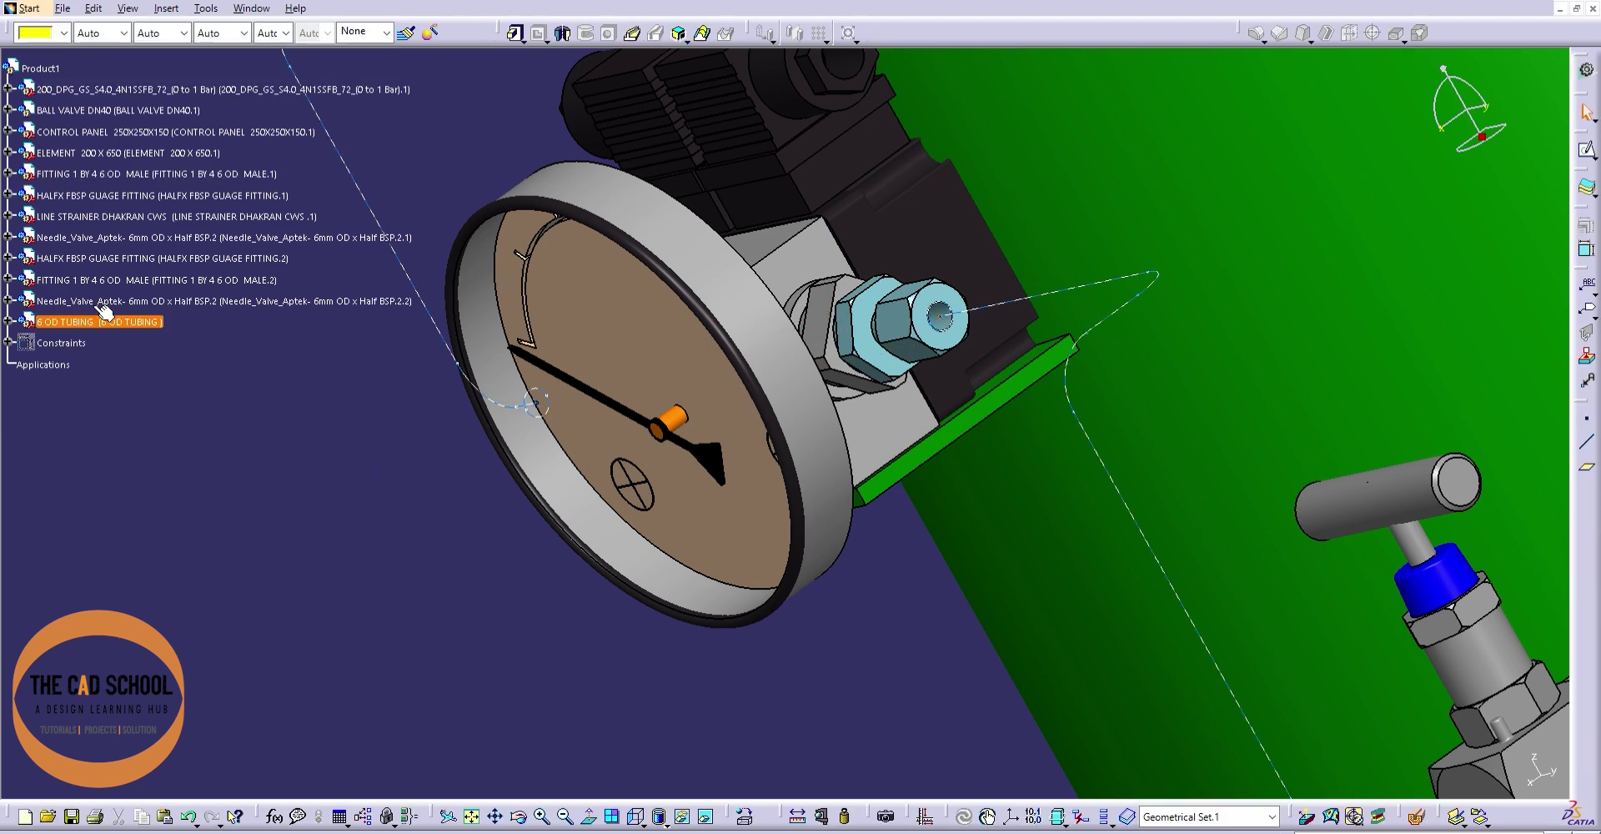
pyautogui.click(7, 322)
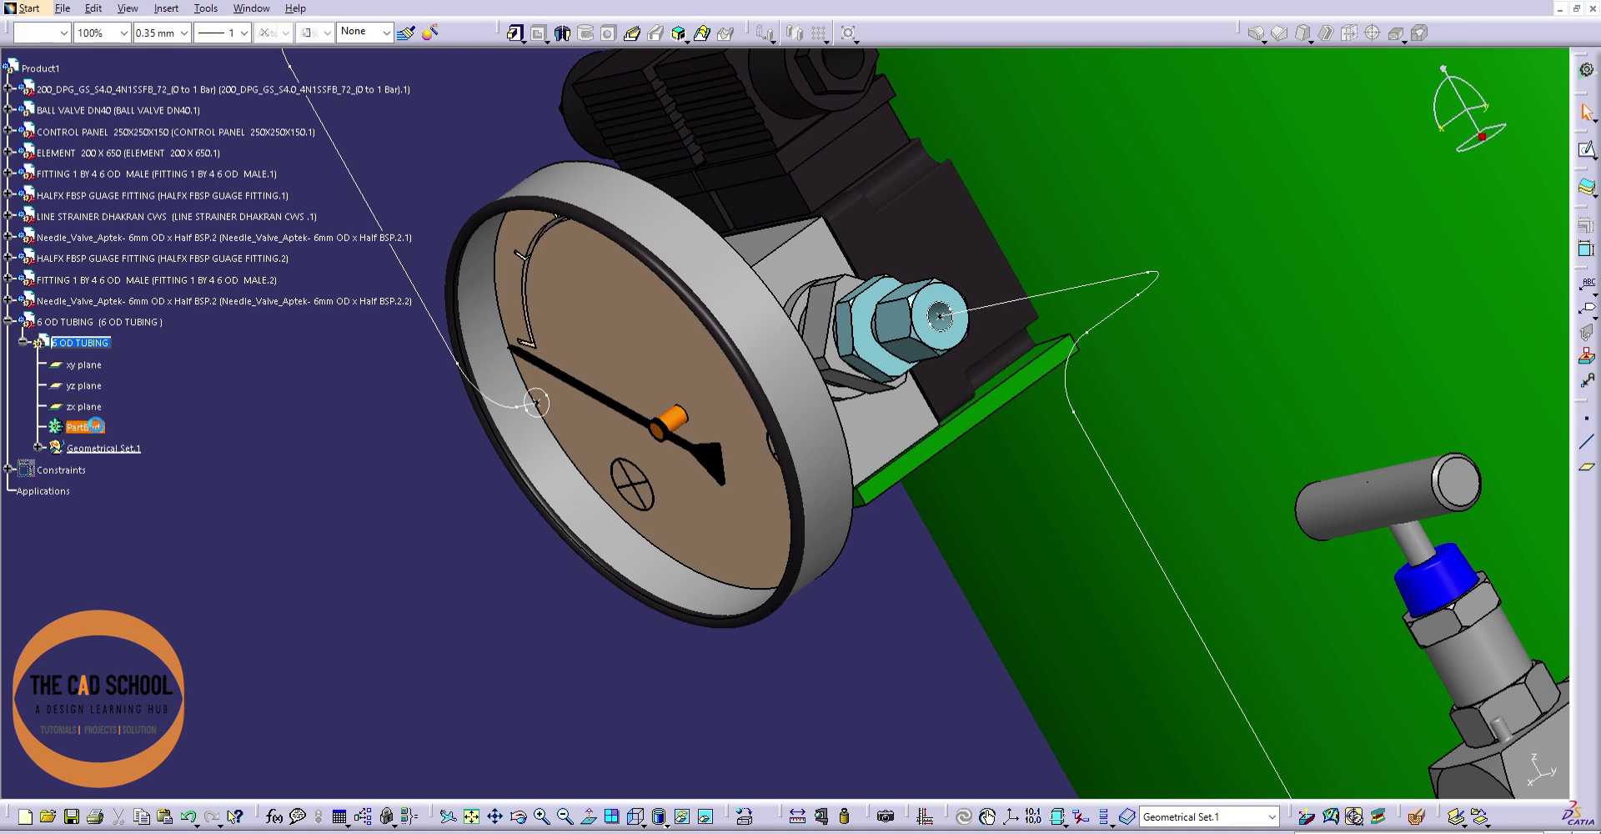
pyautogui.press('alt')
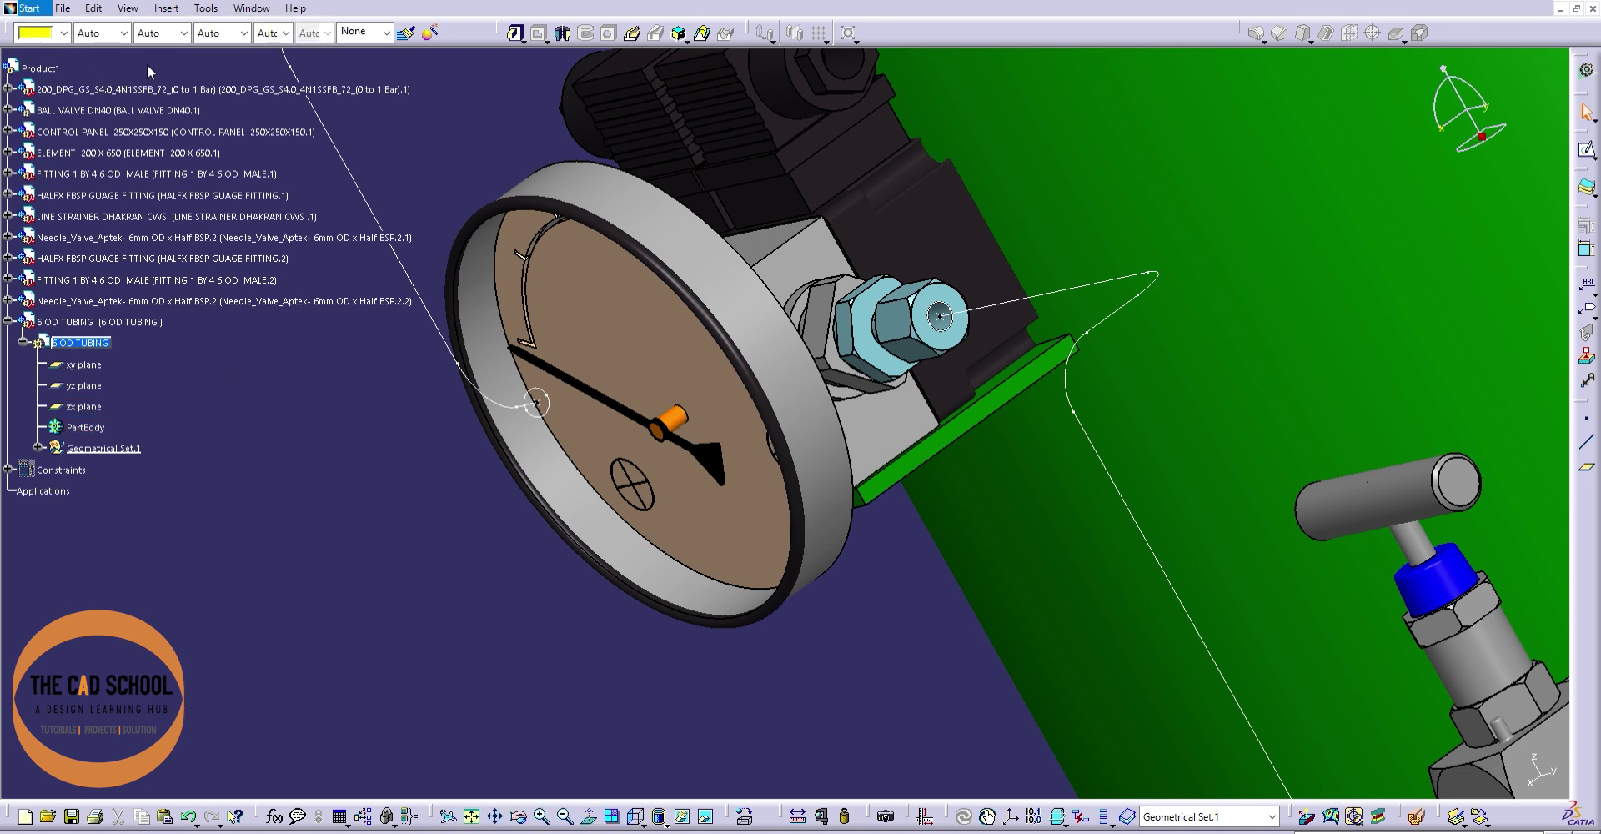
pyautogui.press('alt')
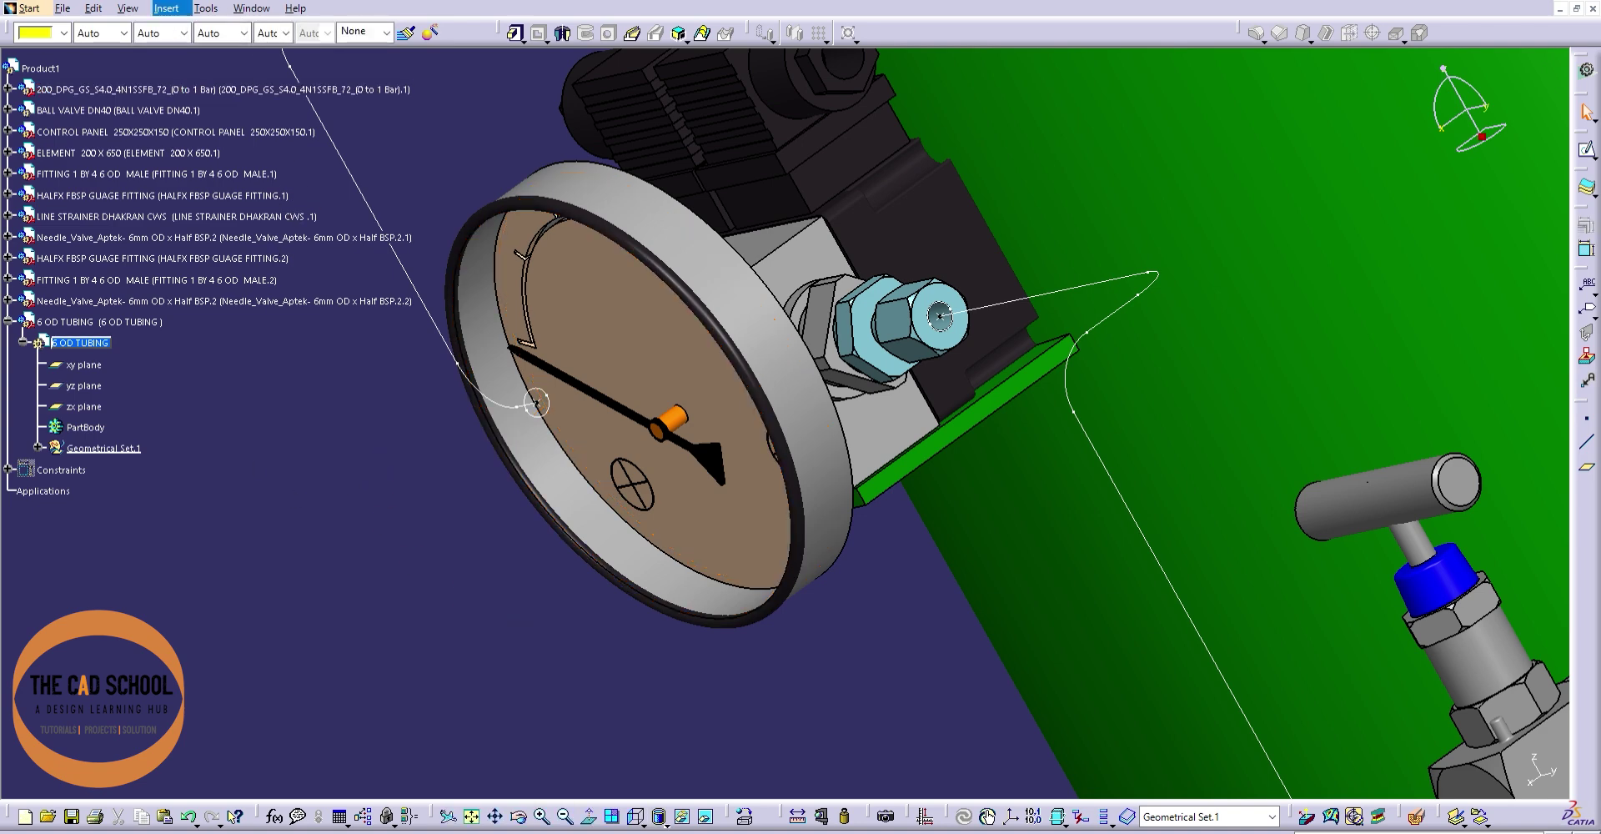
# - Insert Body.2 and rib the circle along the path from gauge to lower needle valve
pyautogui.click(586, 32)
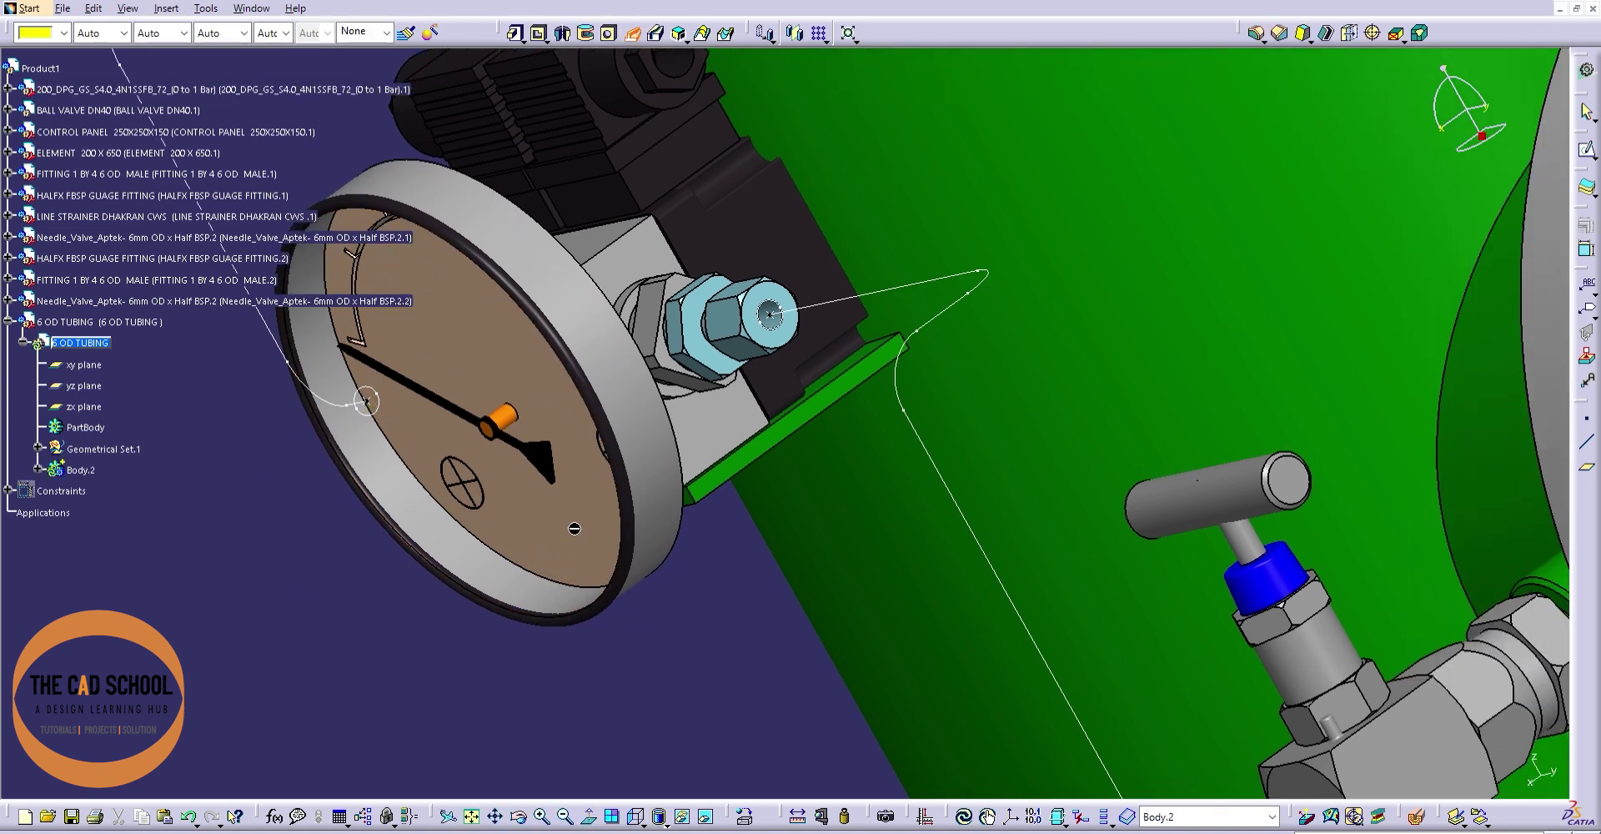
pyautogui.moveTo(951, 319); pyautogui.dragTo(780, 321, button='middle')
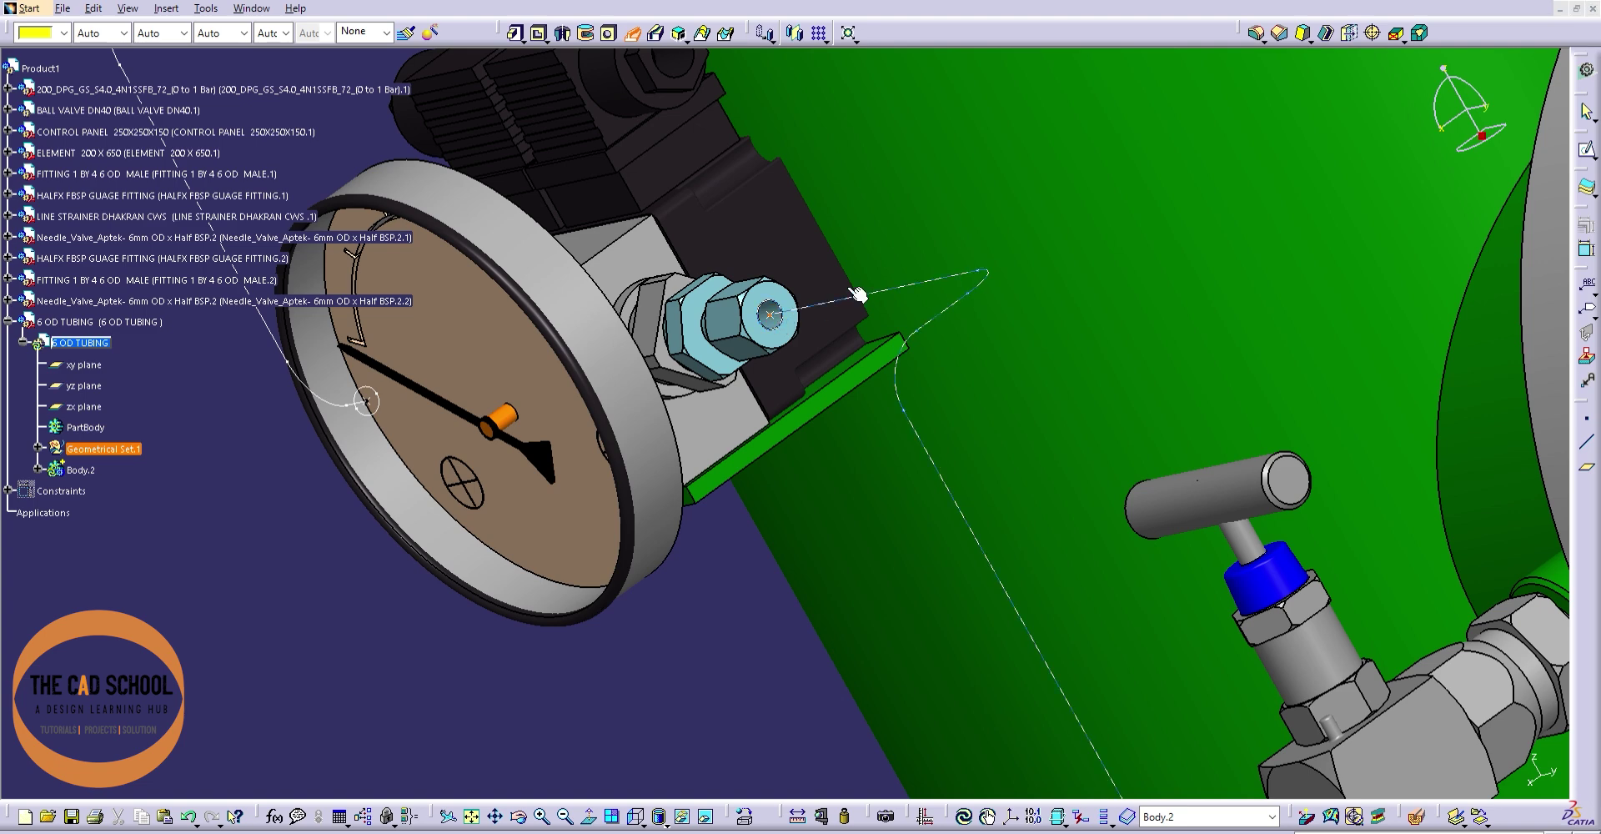
pyautogui.click(829, 302)
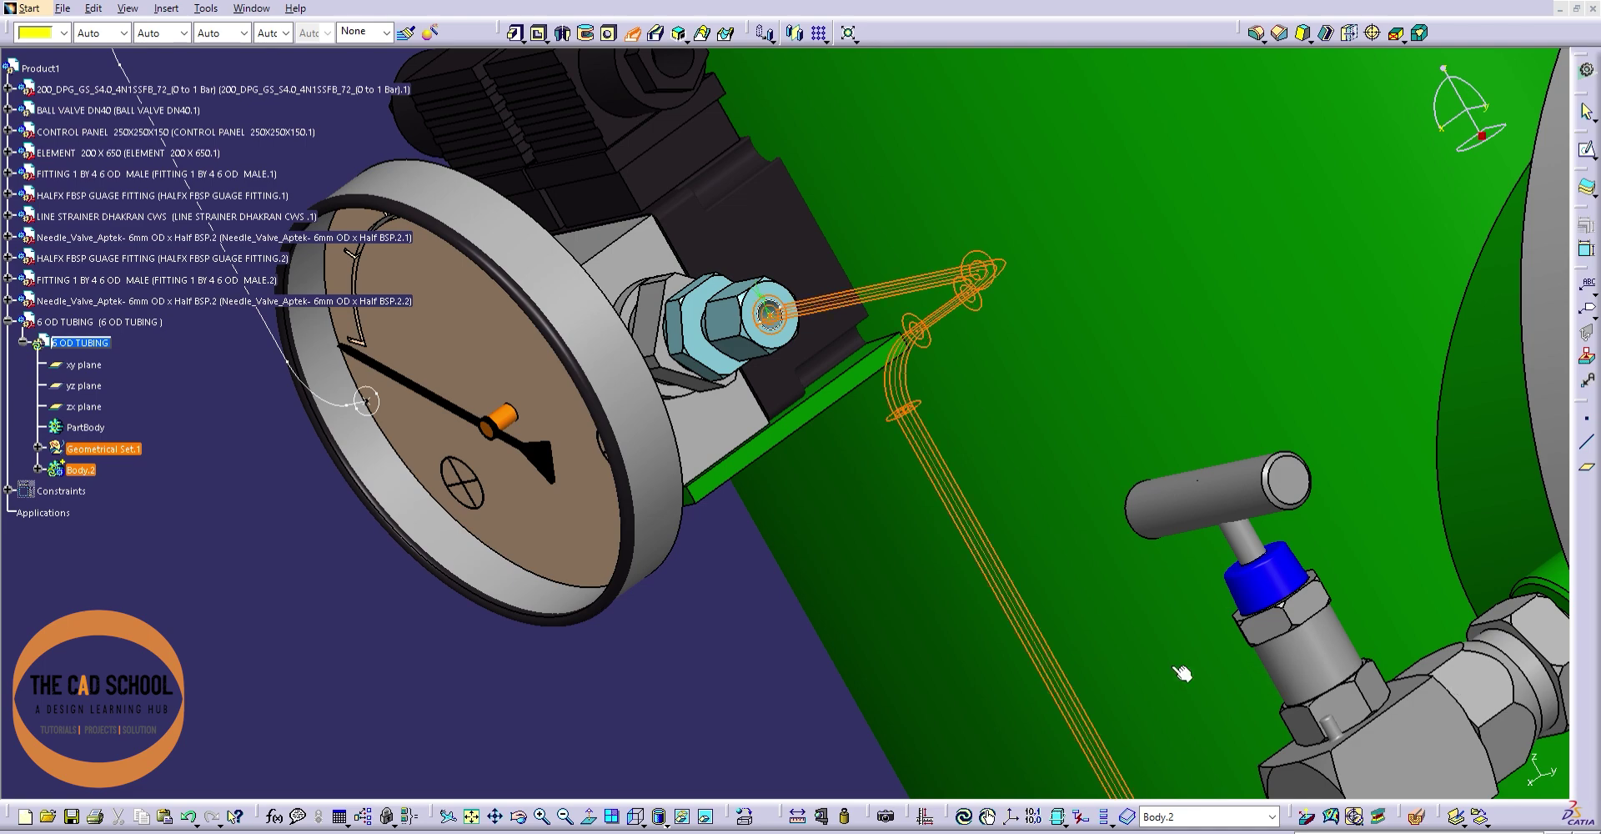
pyautogui.scroll(-1, 1466, 671)
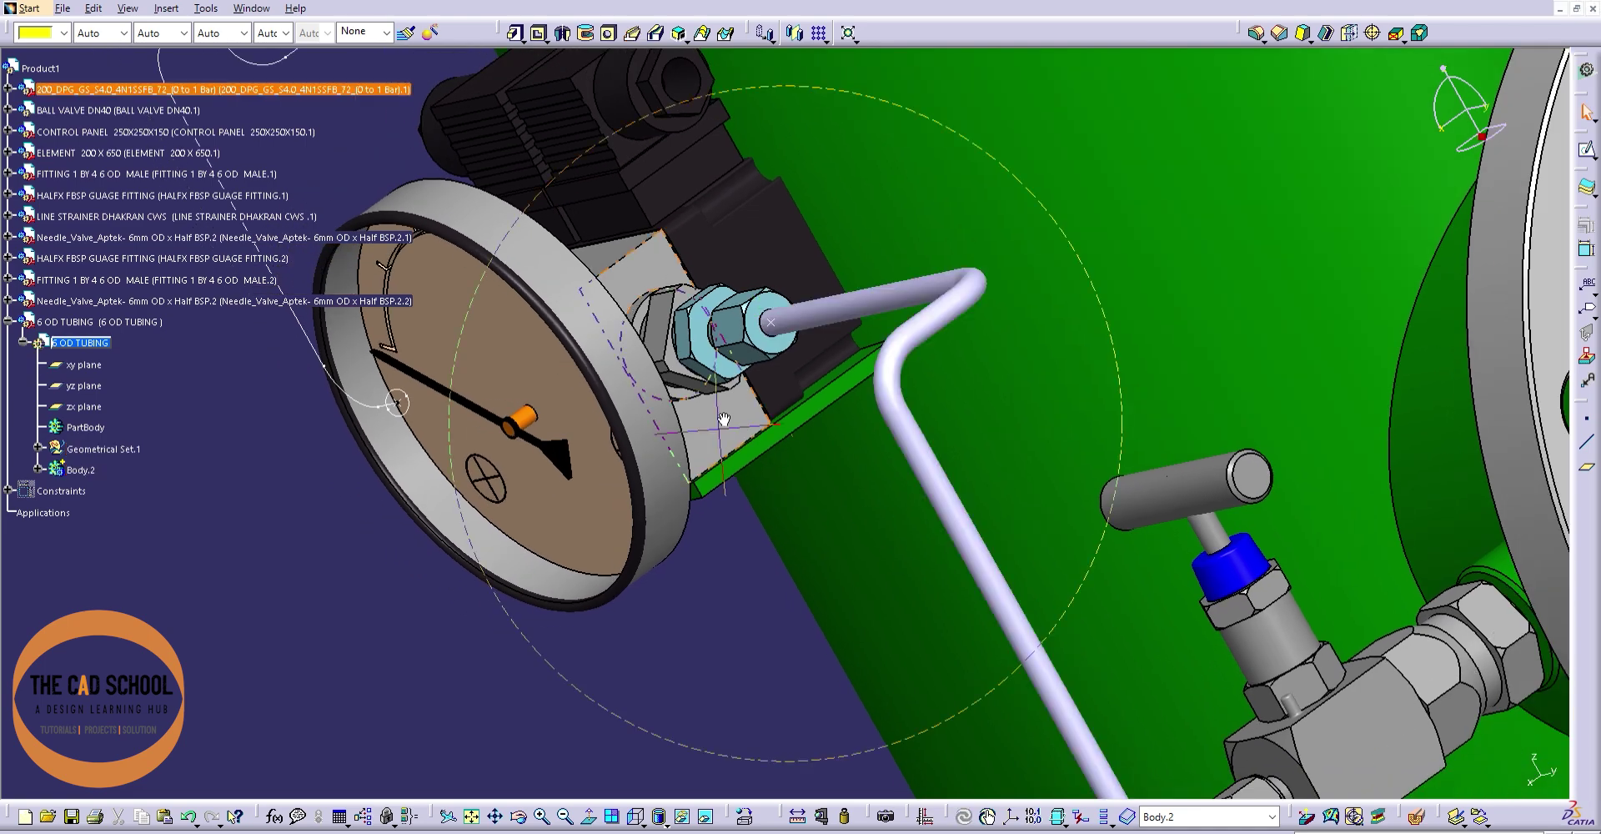
pyautogui.moveTo(1391, 748); pyautogui.dragTo(565, 451, button='middle')
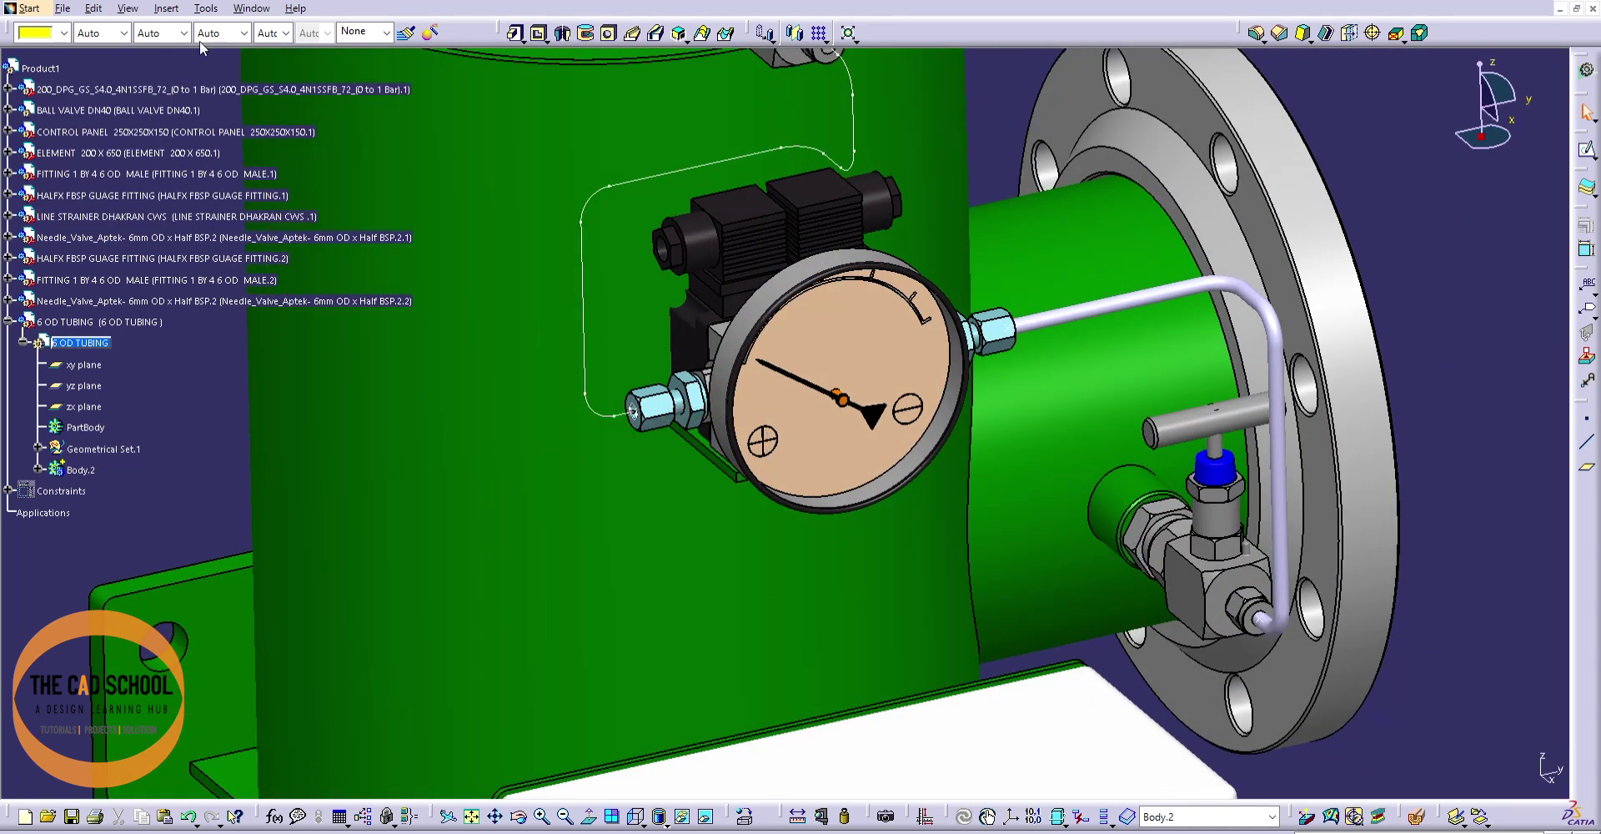
# - Insert Body.3, rib a tube from the upper needle valve to the gauge, and colour both tubes magenta
pyautogui.click(166, 8)
pyautogui.click(188, 43)
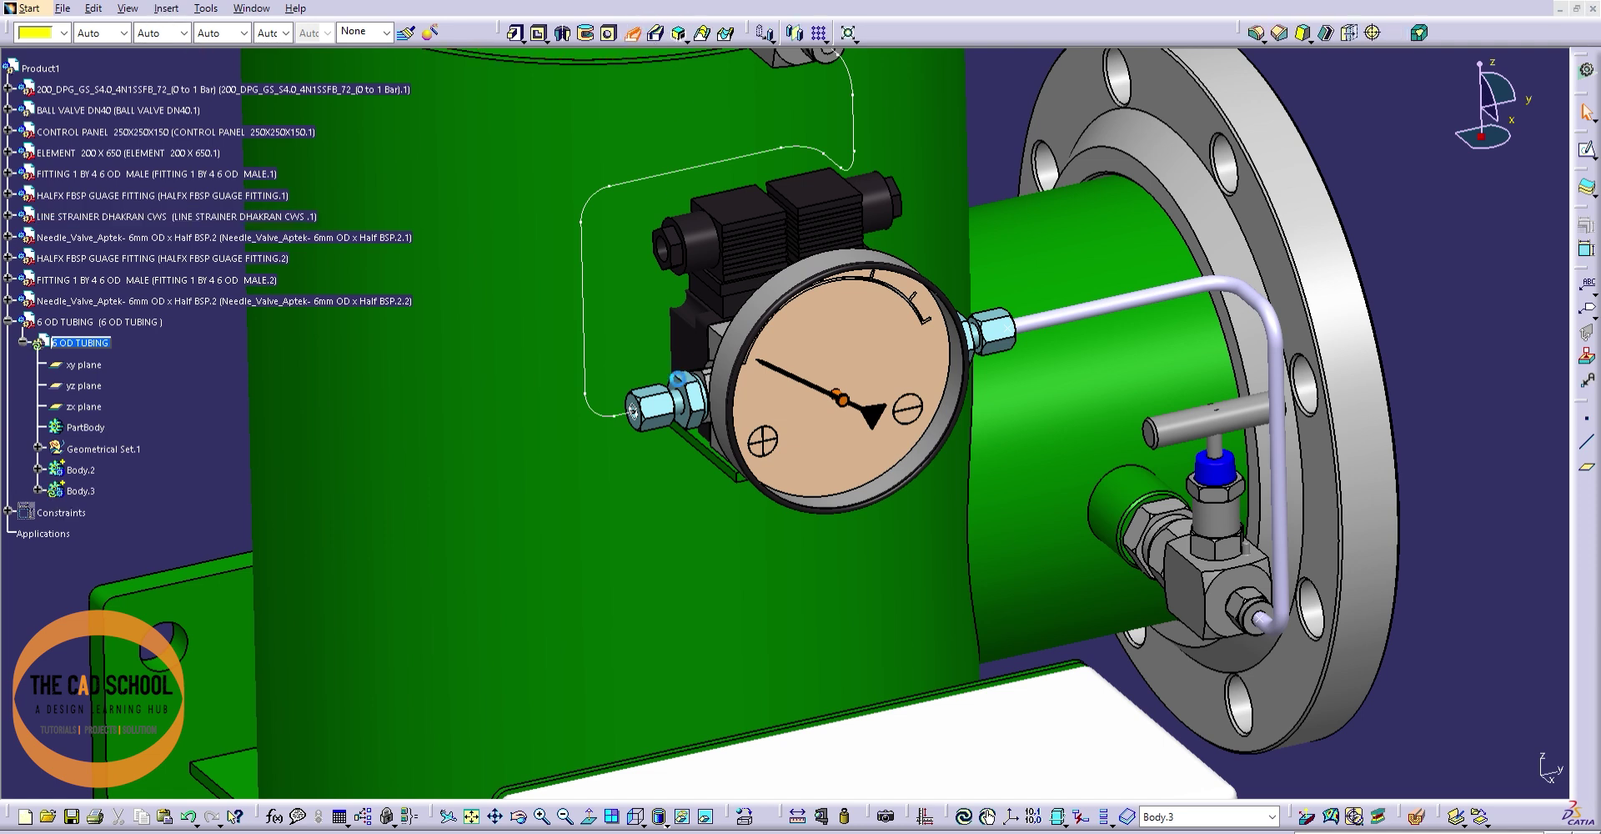
pyautogui.click(619, 408)
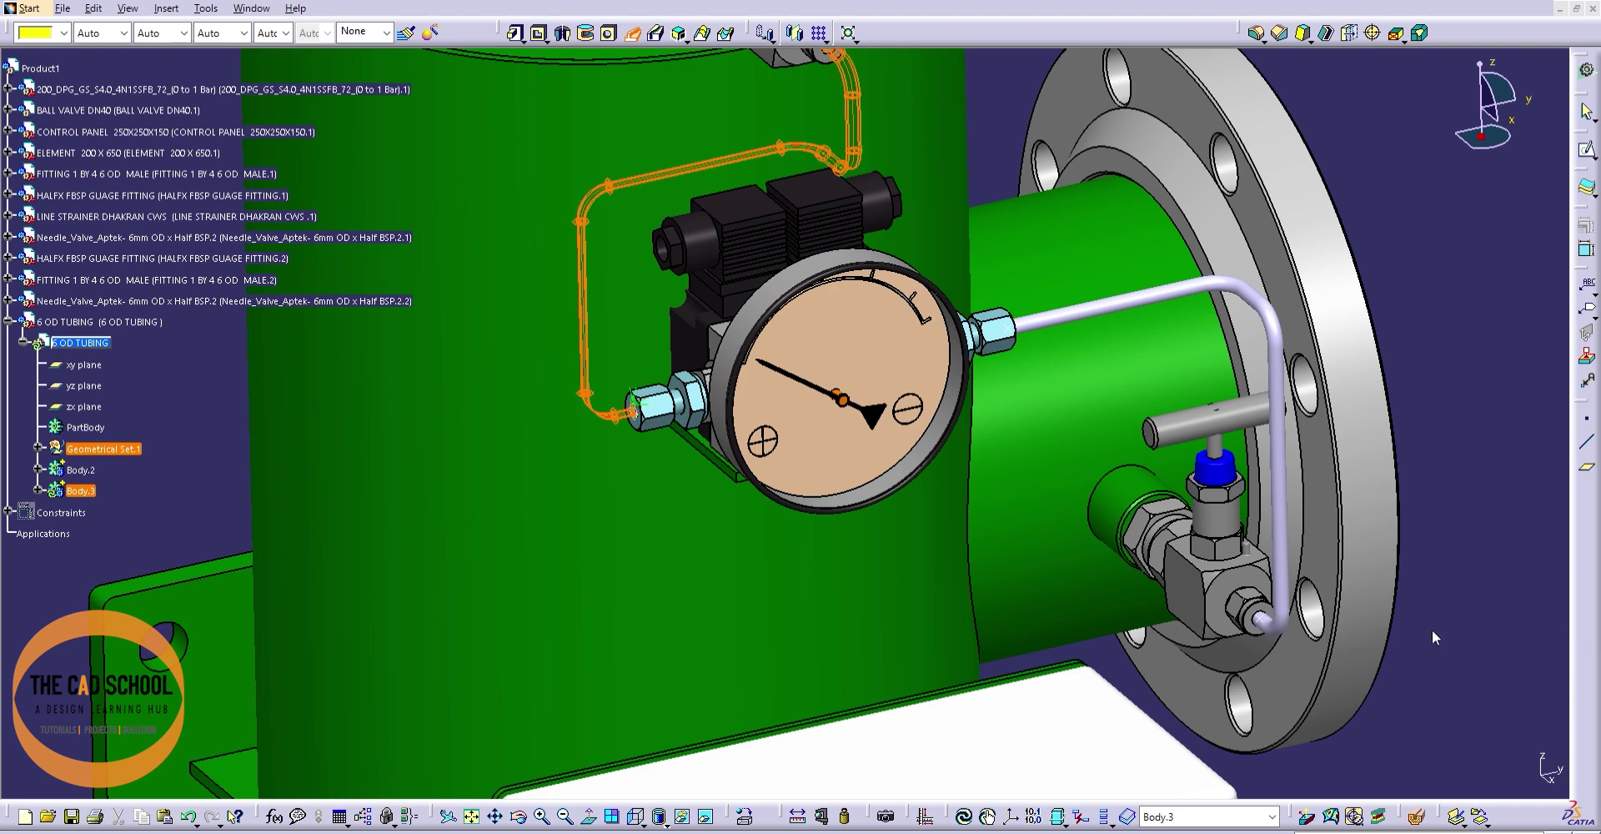
pyautogui.moveTo(1336, 712)
pyautogui.mouseDown(button='middle')
pyautogui.moveTo(794, 613)
pyautogui.moveTo(775, 633)
pyautogui.mouseUp(button='middle')
pyautogui.click(715, 583)
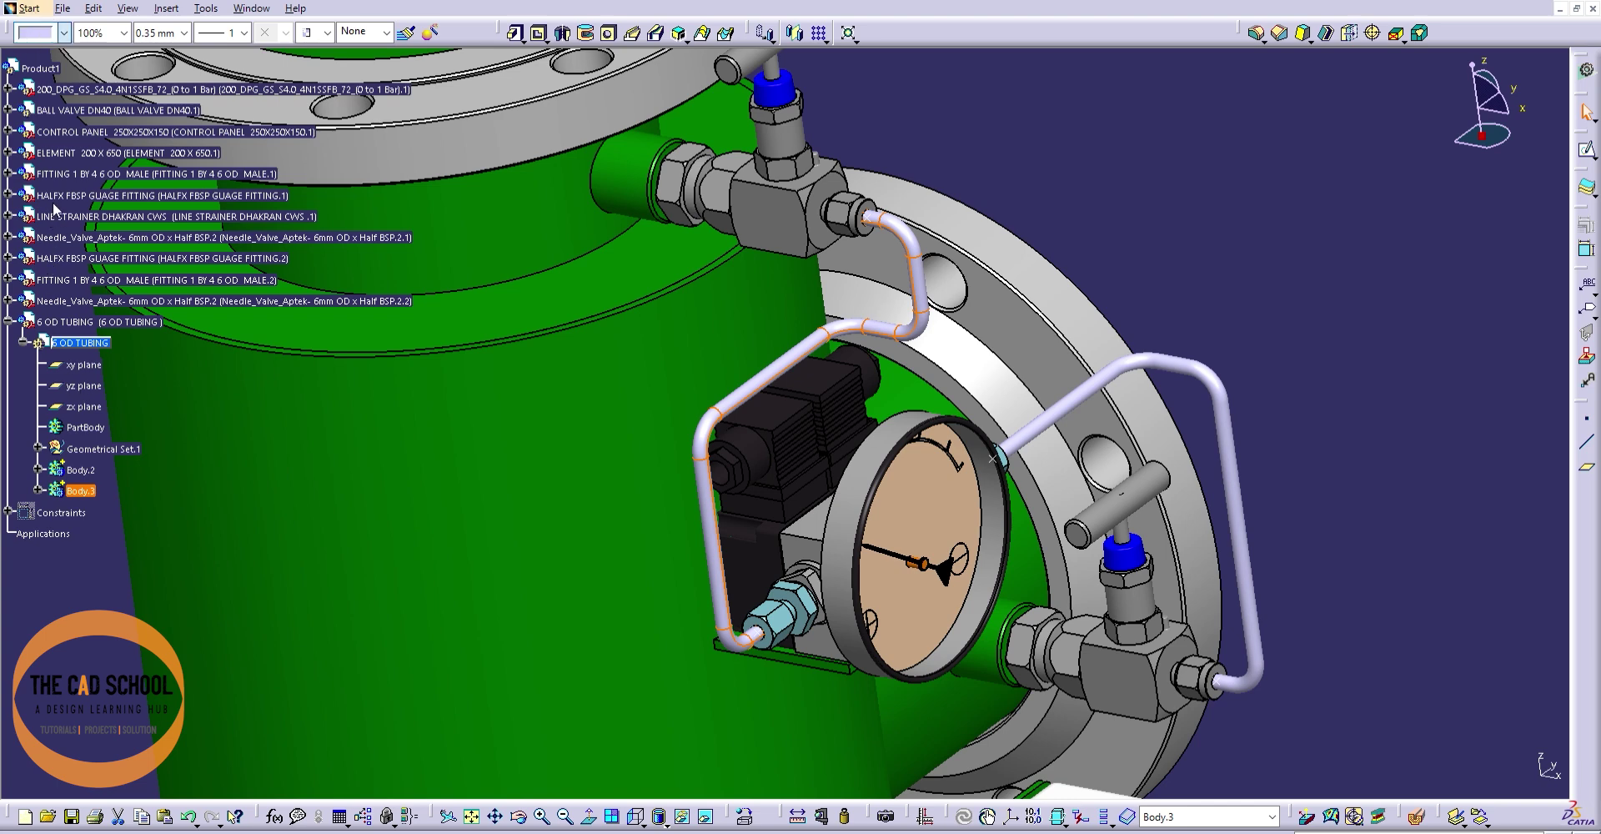
pyautogui.click(1201, 371)
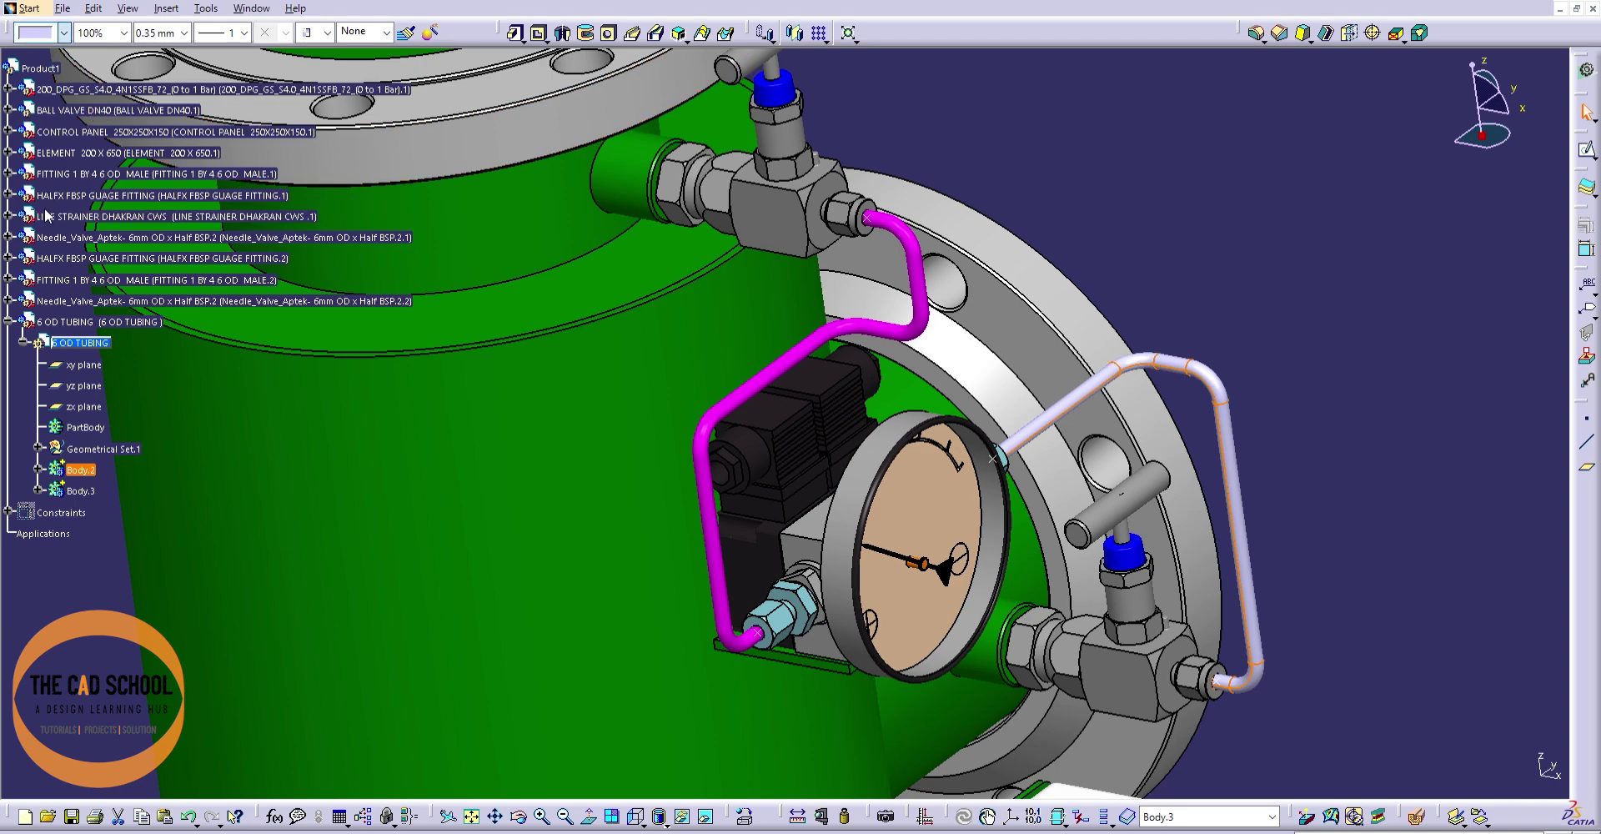
pyautogui.moveTo(940, 467)
pyautogui.keyDown('ctrl'); pyautogui.mouseDown(button='middle')
pyautogui.moveTo(940, 514)
pyautogui.moveTo(695, 543)
pyautogui.moveTo(709, 534)
pyautogui.mouseUp(button='middle'); pyautogui.keyUp('ctrl')
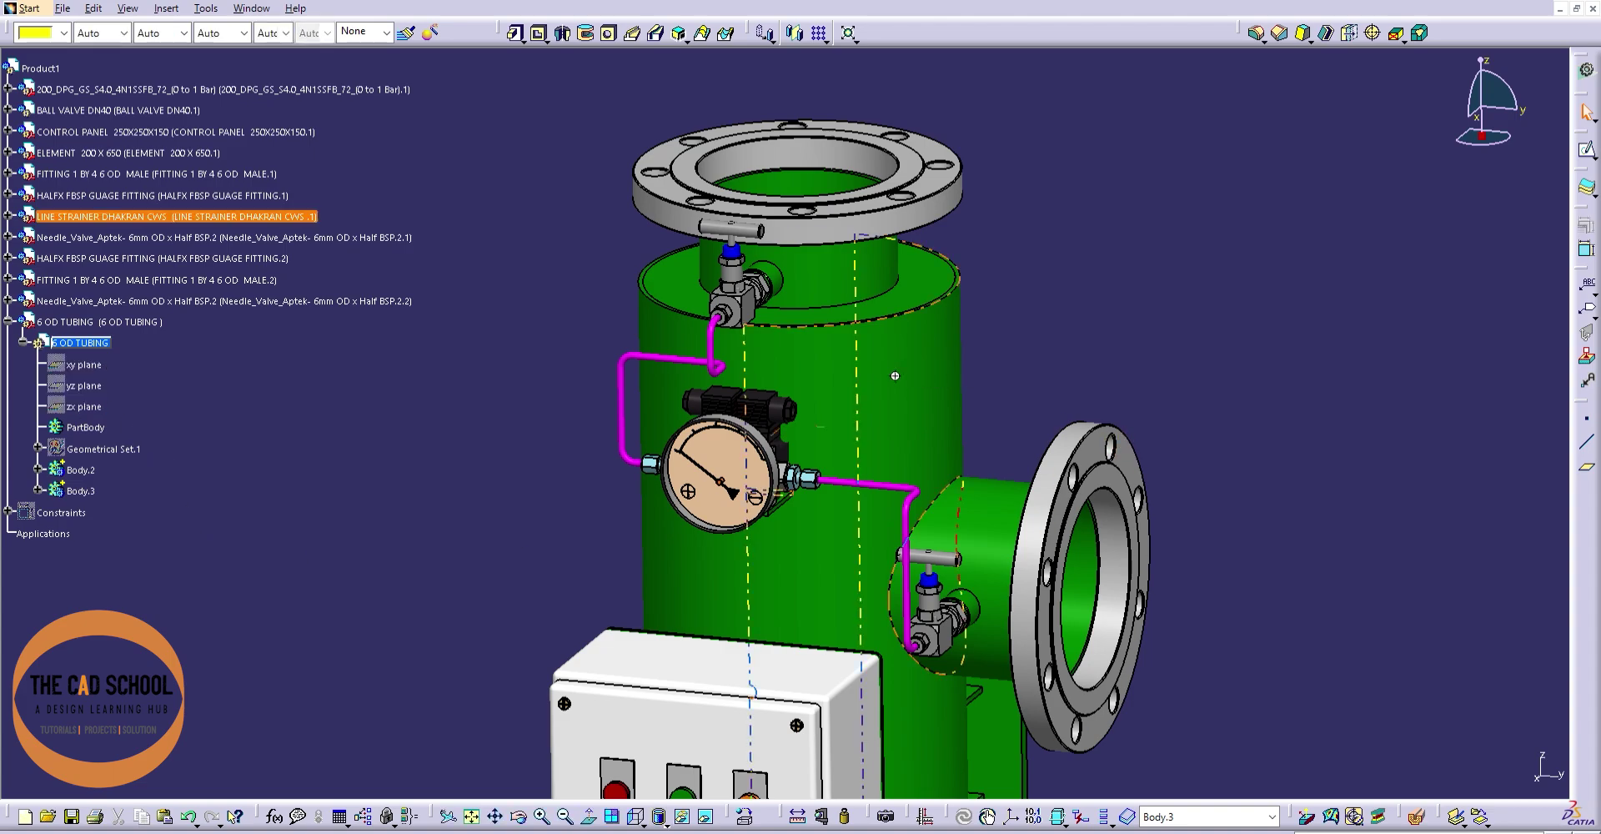
# - Edit and confirm the gauge support plate pad, then return to the Product1 assembly
pyautogui.moveTo(766, 509)
pyautogui.mouseDown(button='middle')
pyautogui.moveTo(1034, 396)
pyautogui.moveTo(536, 412)
pyautogui.moveTo(963, 434)
pyautogui.moveTo(1215, 382)
pyautogui.mouseUp(button='middle')
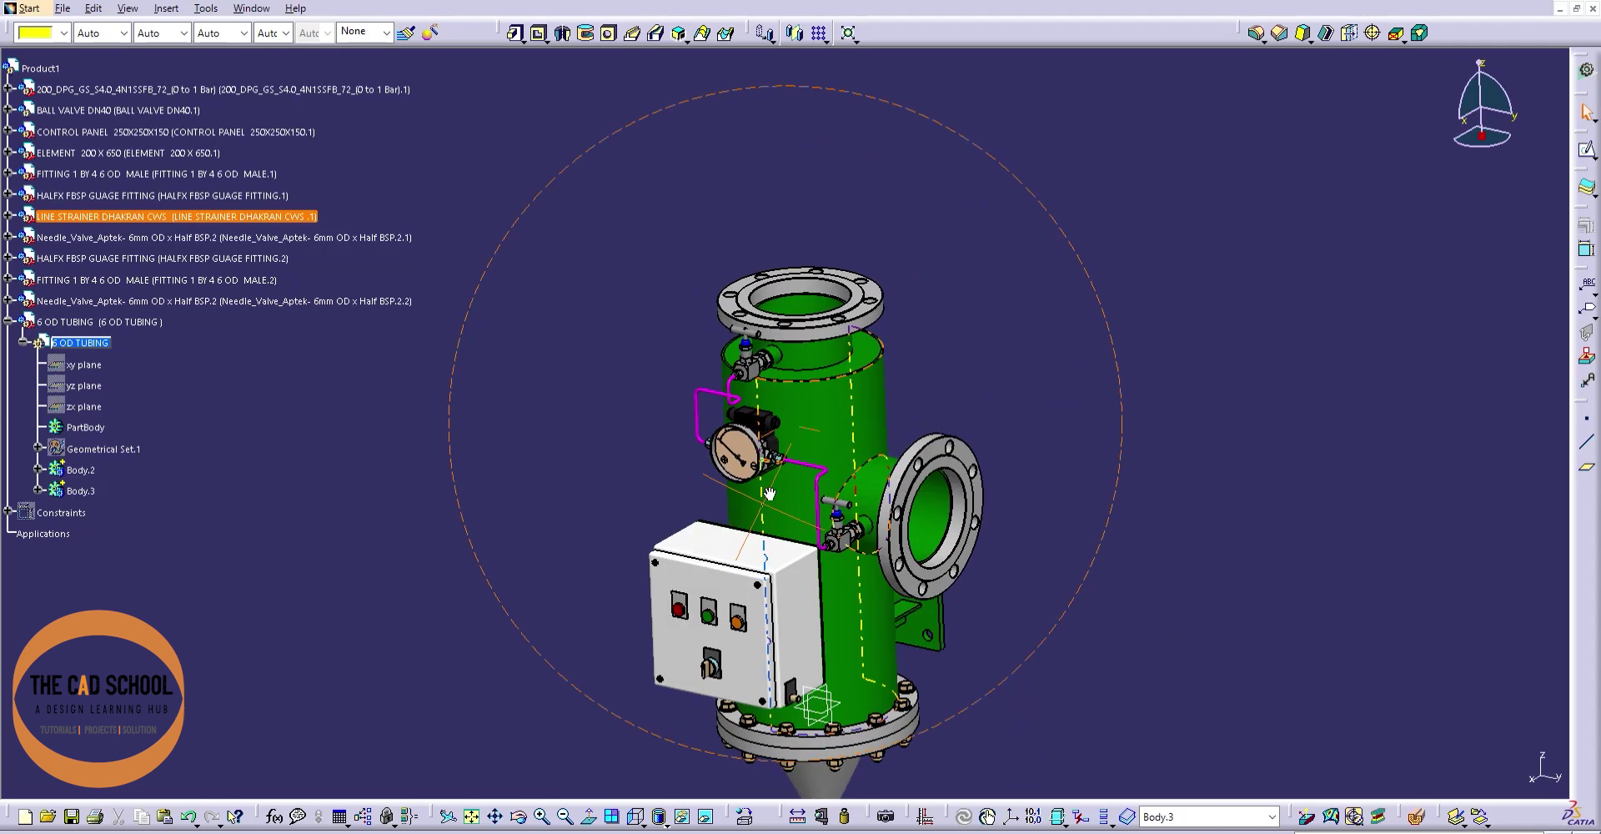
pyautogui.moveTo(1088, 436); pyautogui.dragTo(462, 388, button='middle')
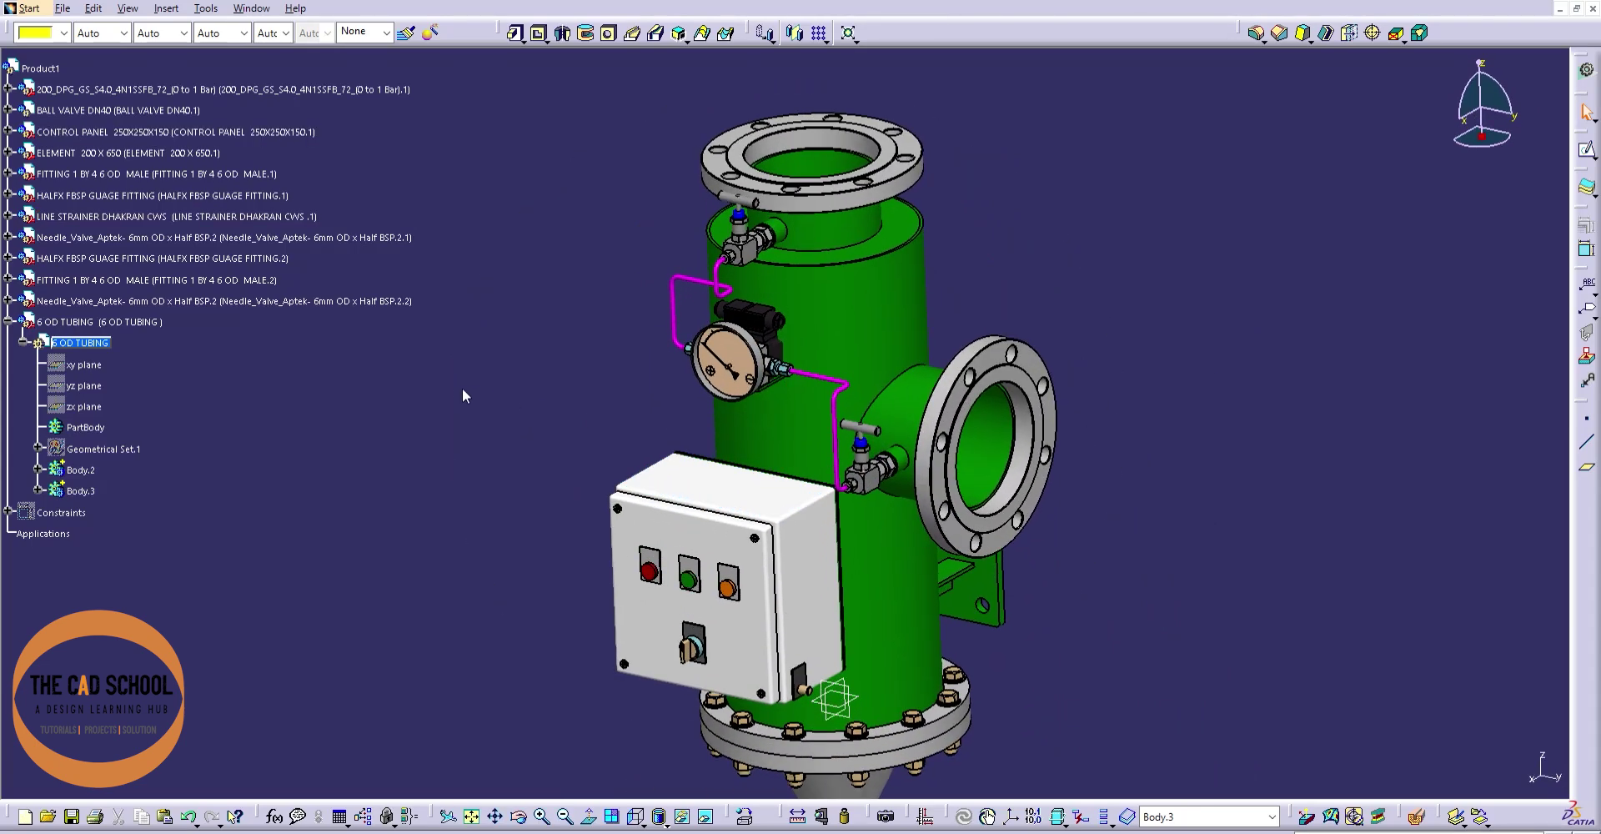
pyautogui.moveTo(793, 491); pyautogui.dragTo(808, 422, button='middle')
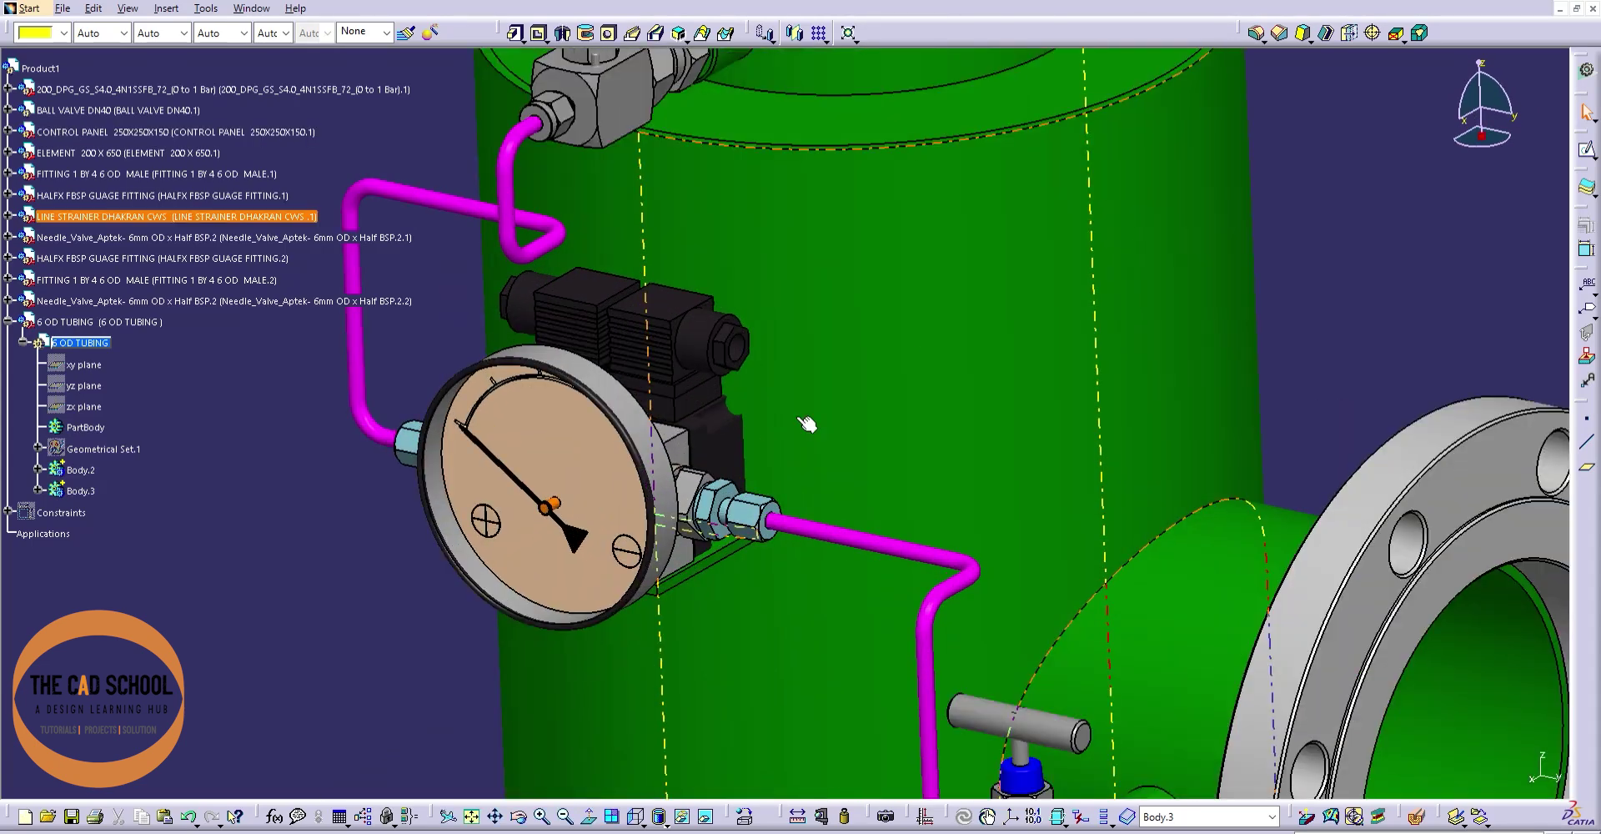
pyautogui.click(724, 564)
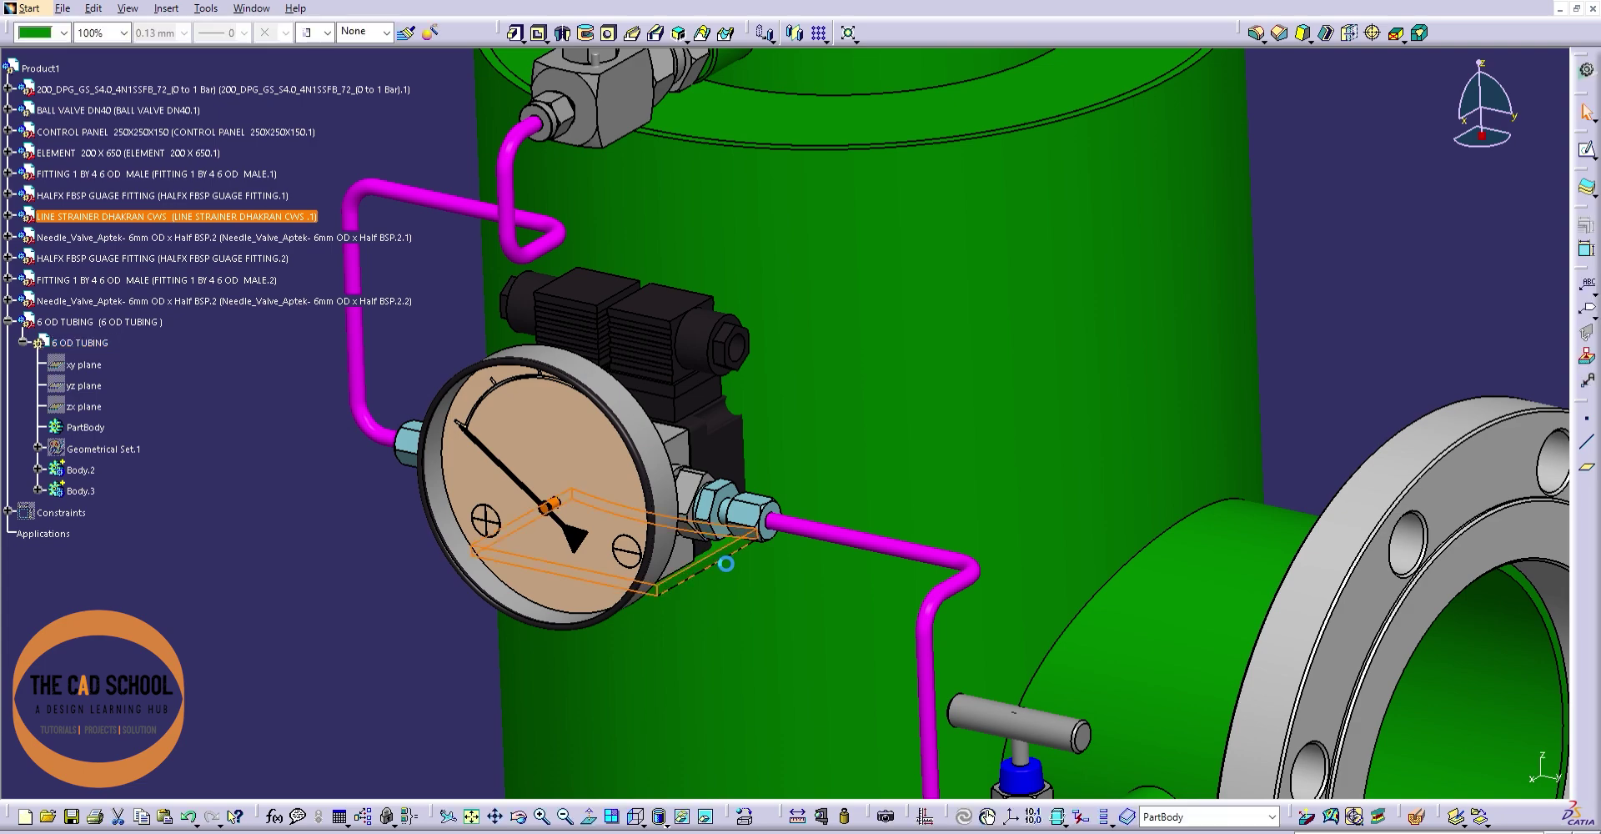
pyautogui.doubleClick(731, 554)
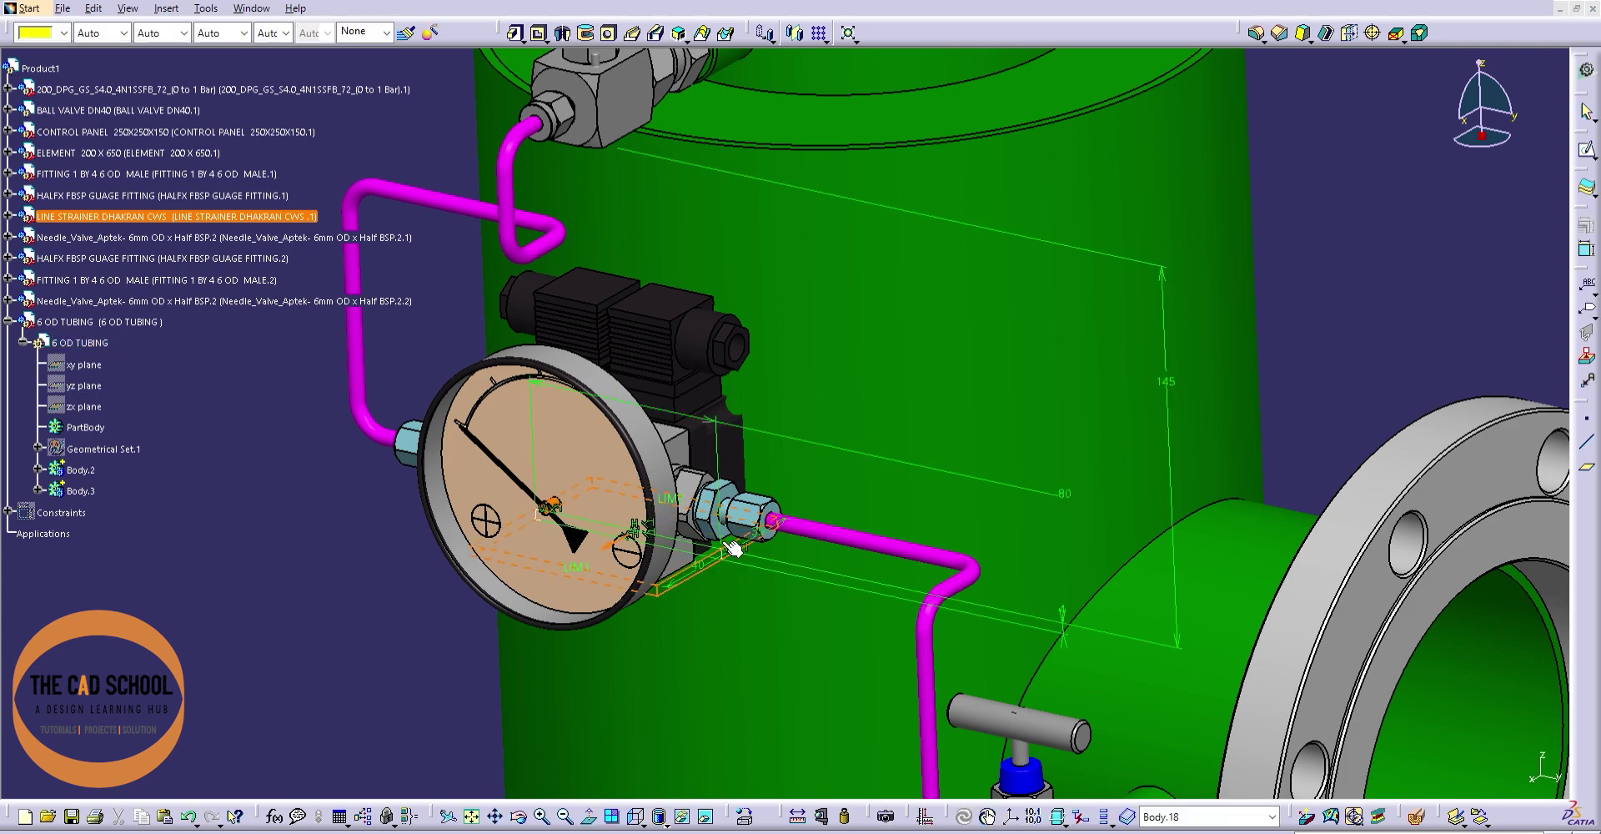
pyautogui.moveTo(876, 574)
pyautogui.mouseDown(button='middle')
pyautogui.moveTo(701, 500)
pyautogui.moveTo(709, 394)
pyautogui.mouseUp(button='middle')
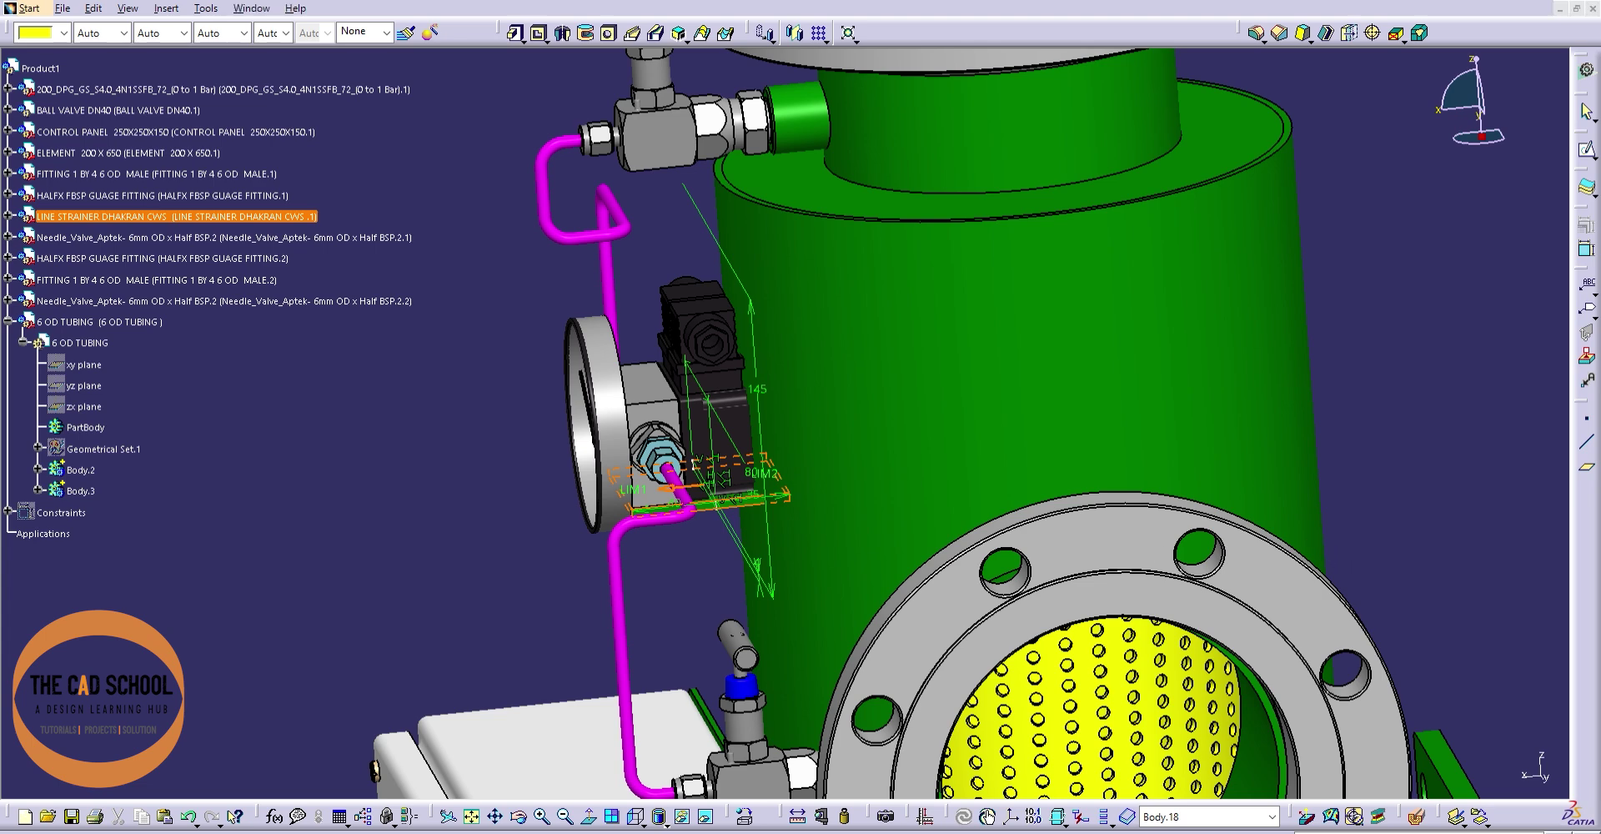
pyautogui.press('Return')
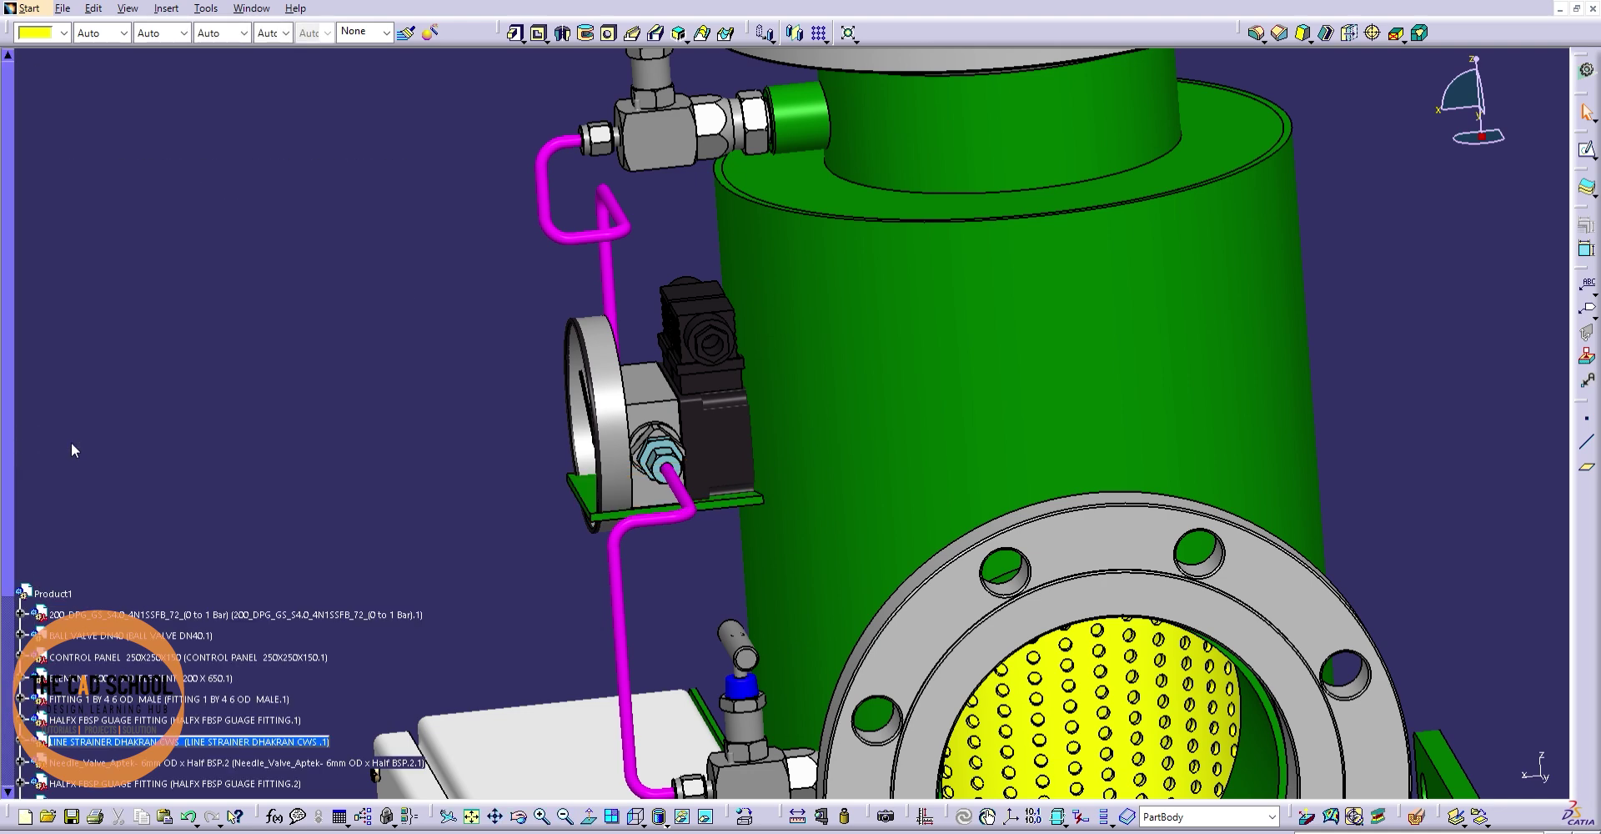
pyautogui.doubleClick(52, 593)
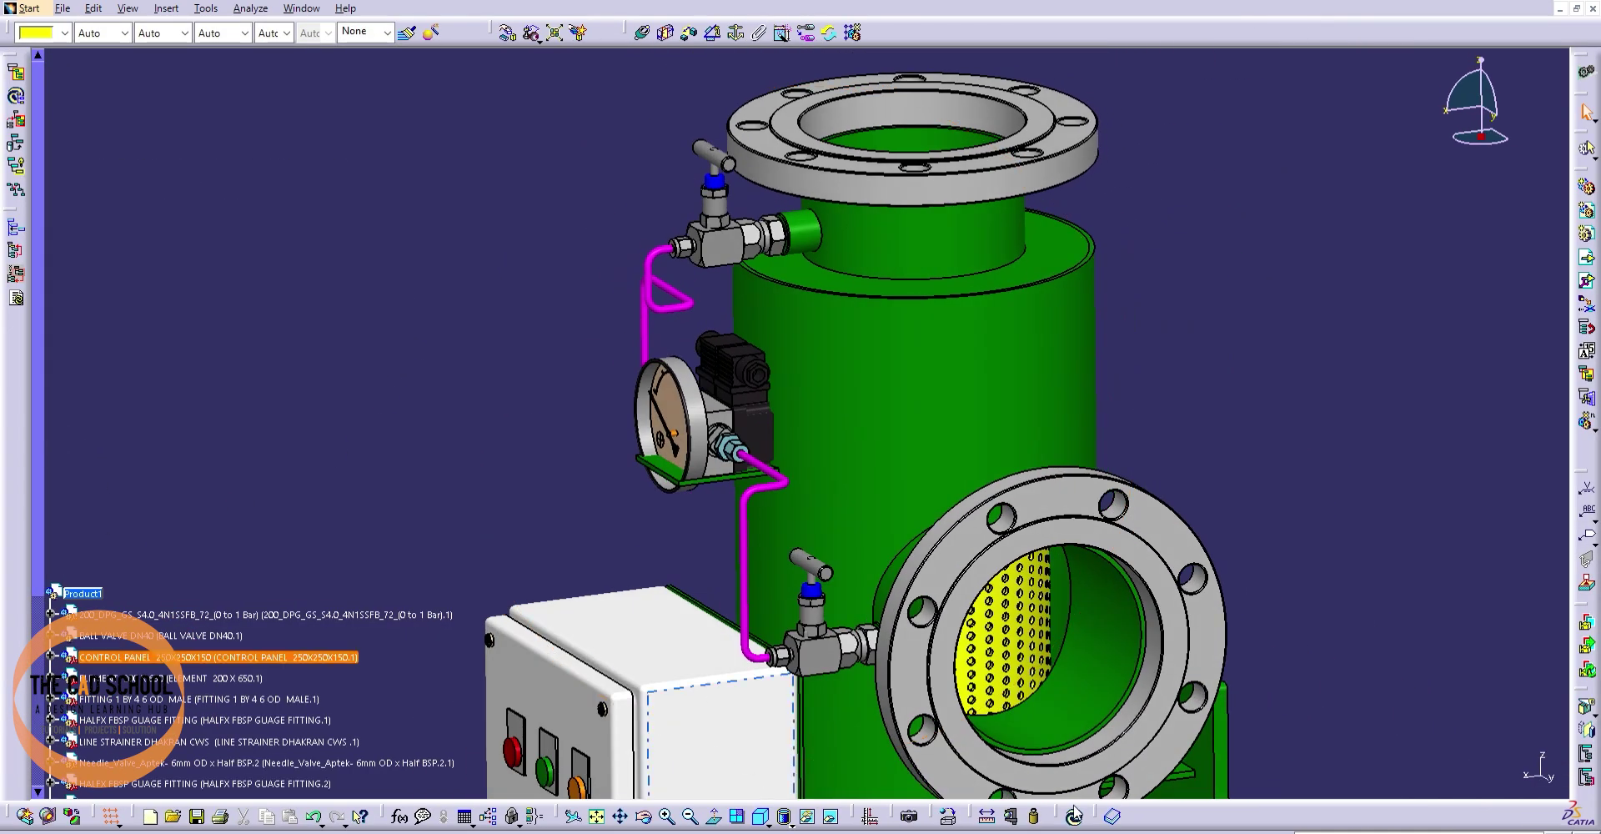
# - Reactivate 6 OD TUBING and set the gauge fitting hole as the lower tube's end
pyautogui.click(1074, 816)
pyautogui.moveTo(452, 325); pyautogui.dragTo(627, 342, button='middle')
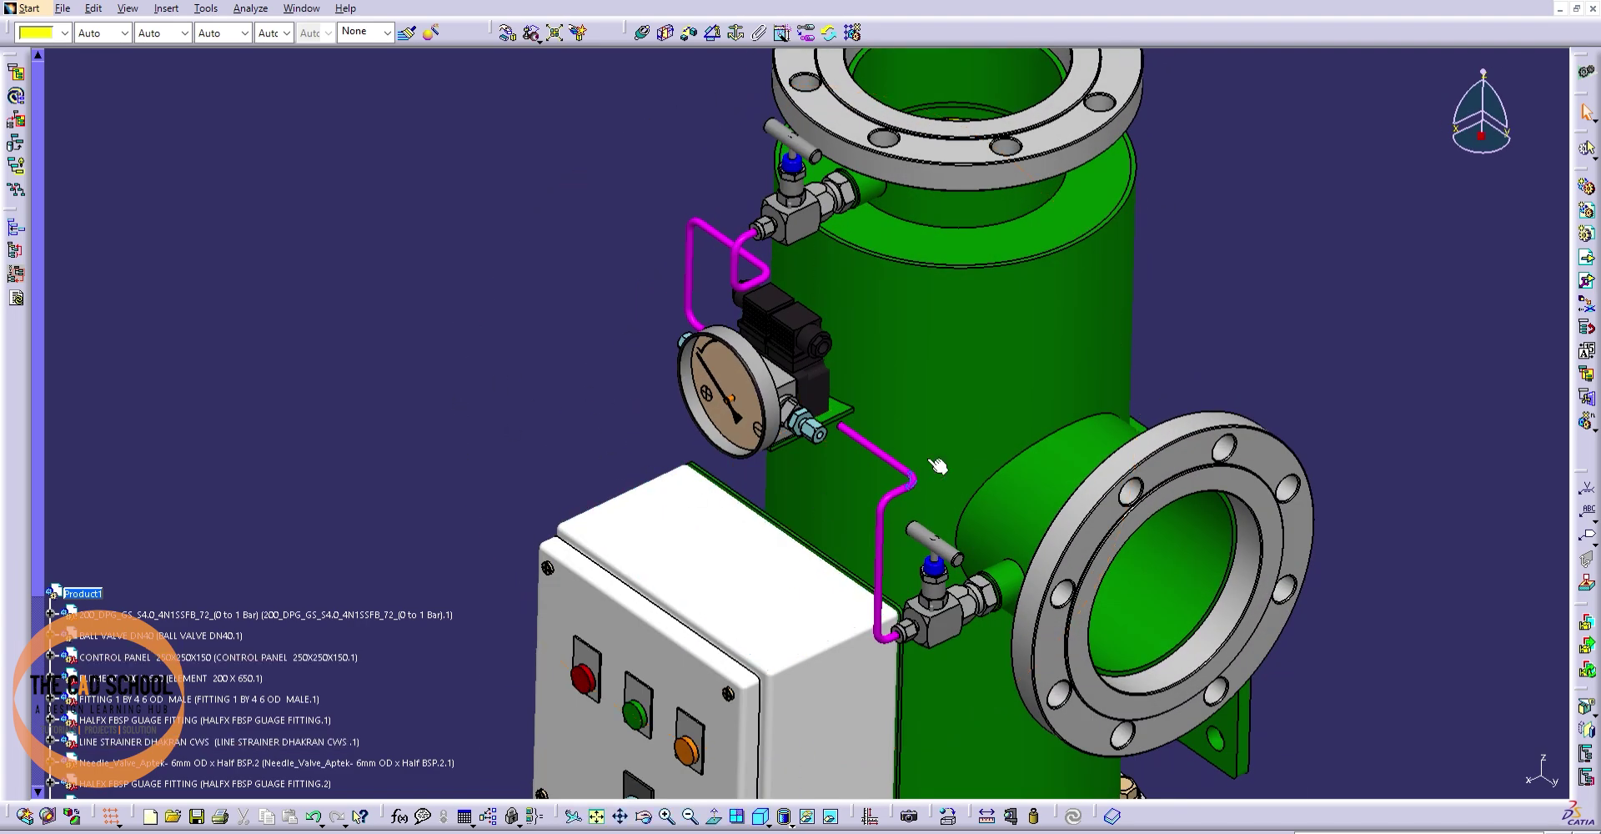
pyautogui.doubleClick(873, 431)
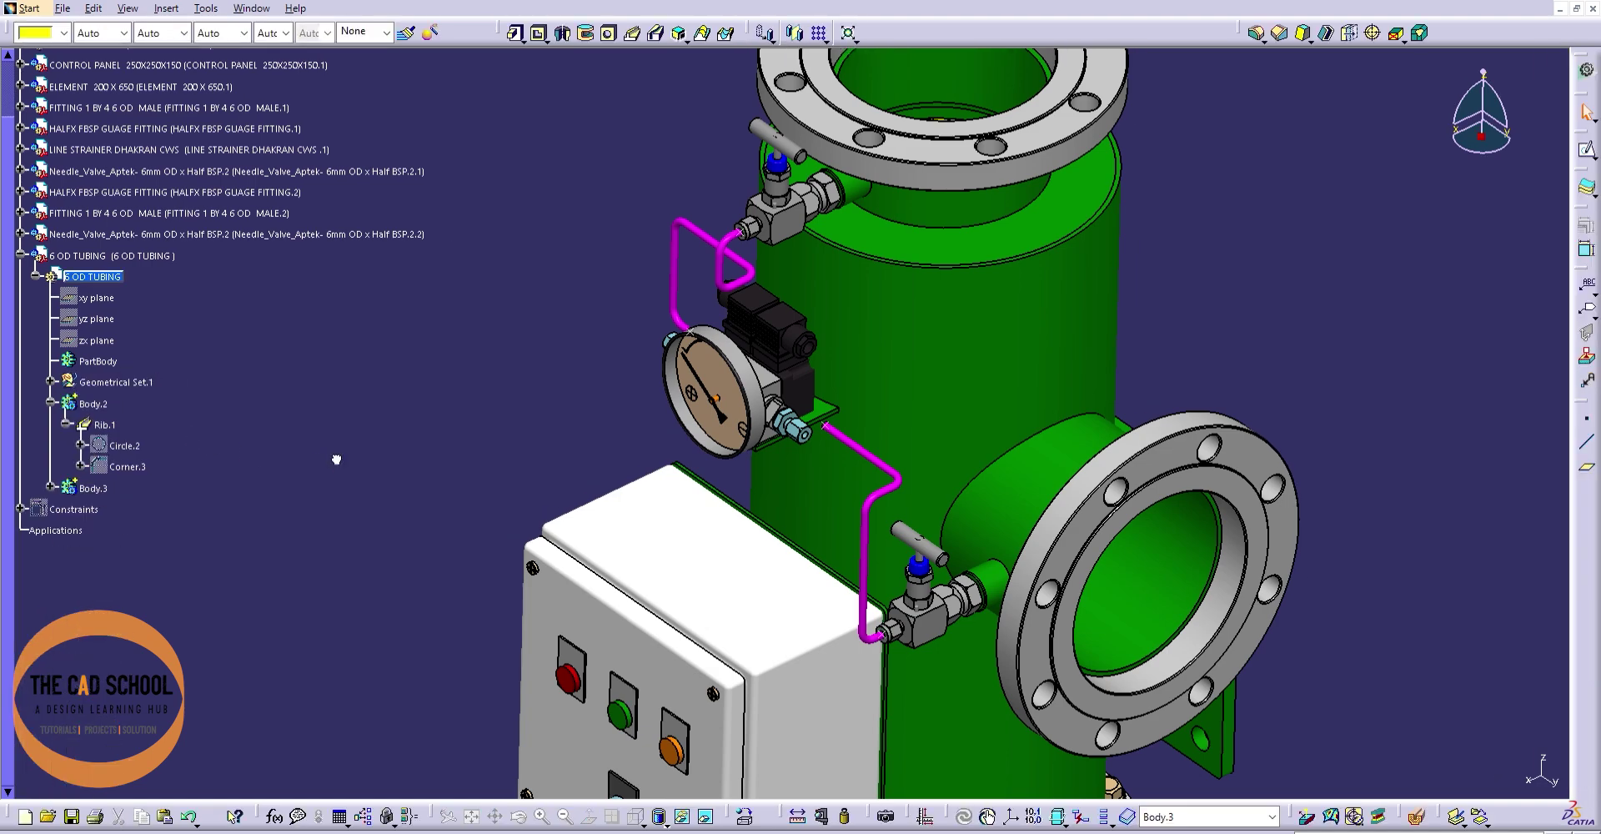
pyautogui.moveTo(656, 500)
pyautogui.mouseDown(button='middle')
pyautogui.moveTo(576, 636)
pyautogui.moveTo(849, 606)
pyautogui.moveTo(876, 512)
pyautogui.mouseUp(button='middle')
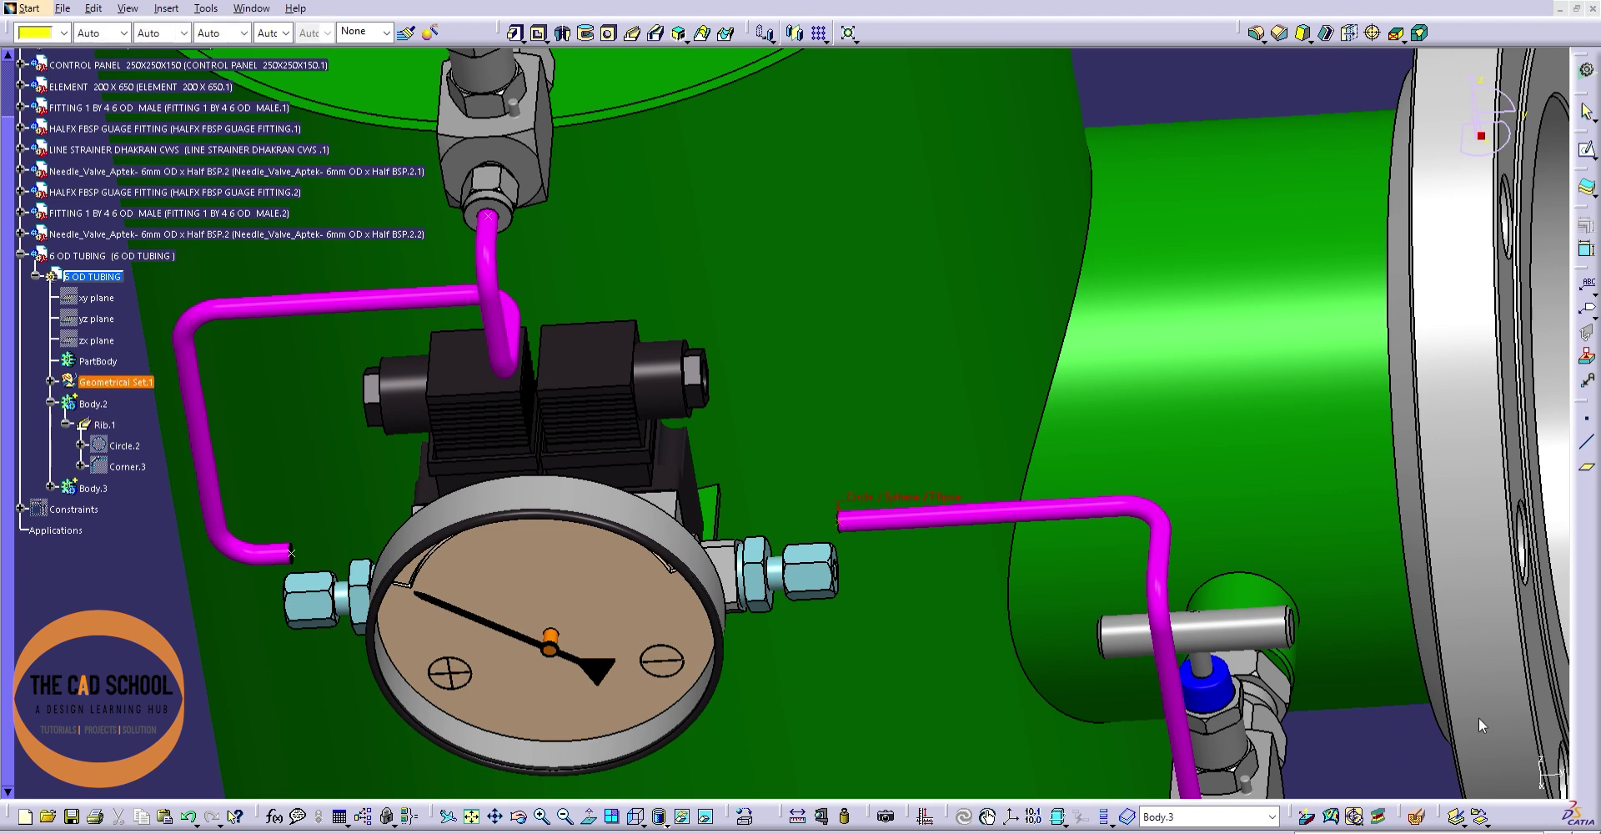
pyautogui.moveTo(990, 654)
pyautogui.mouseDown(button='middle')
pyautogui.moveTo(779, 547)
pyautogui.moveTo(680, 453)
pyautogui.mouseUp(button='middle')
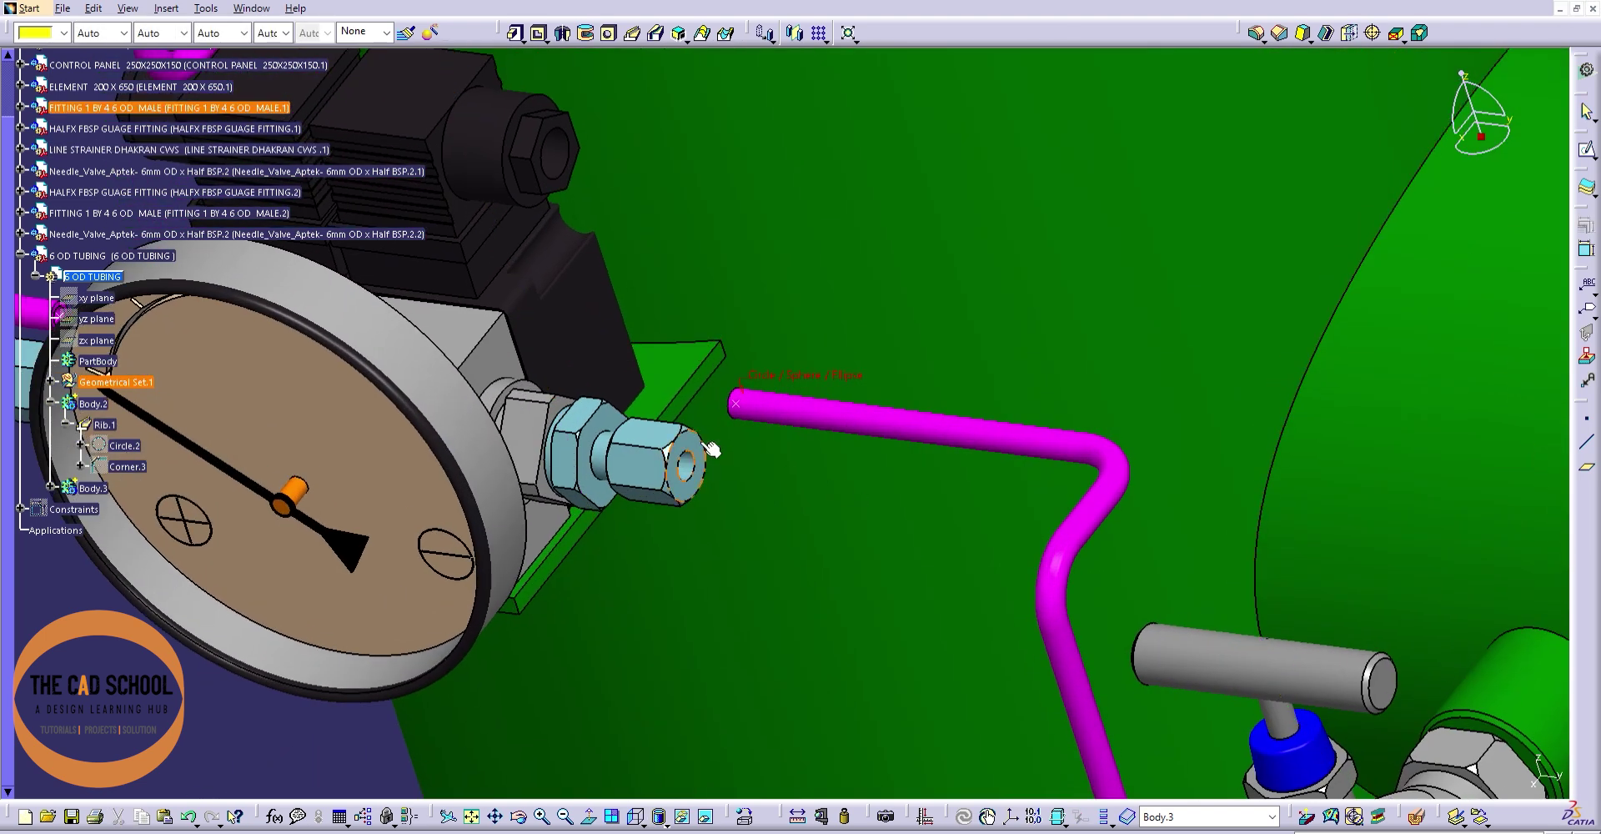
pyautogui.click(694, 449)
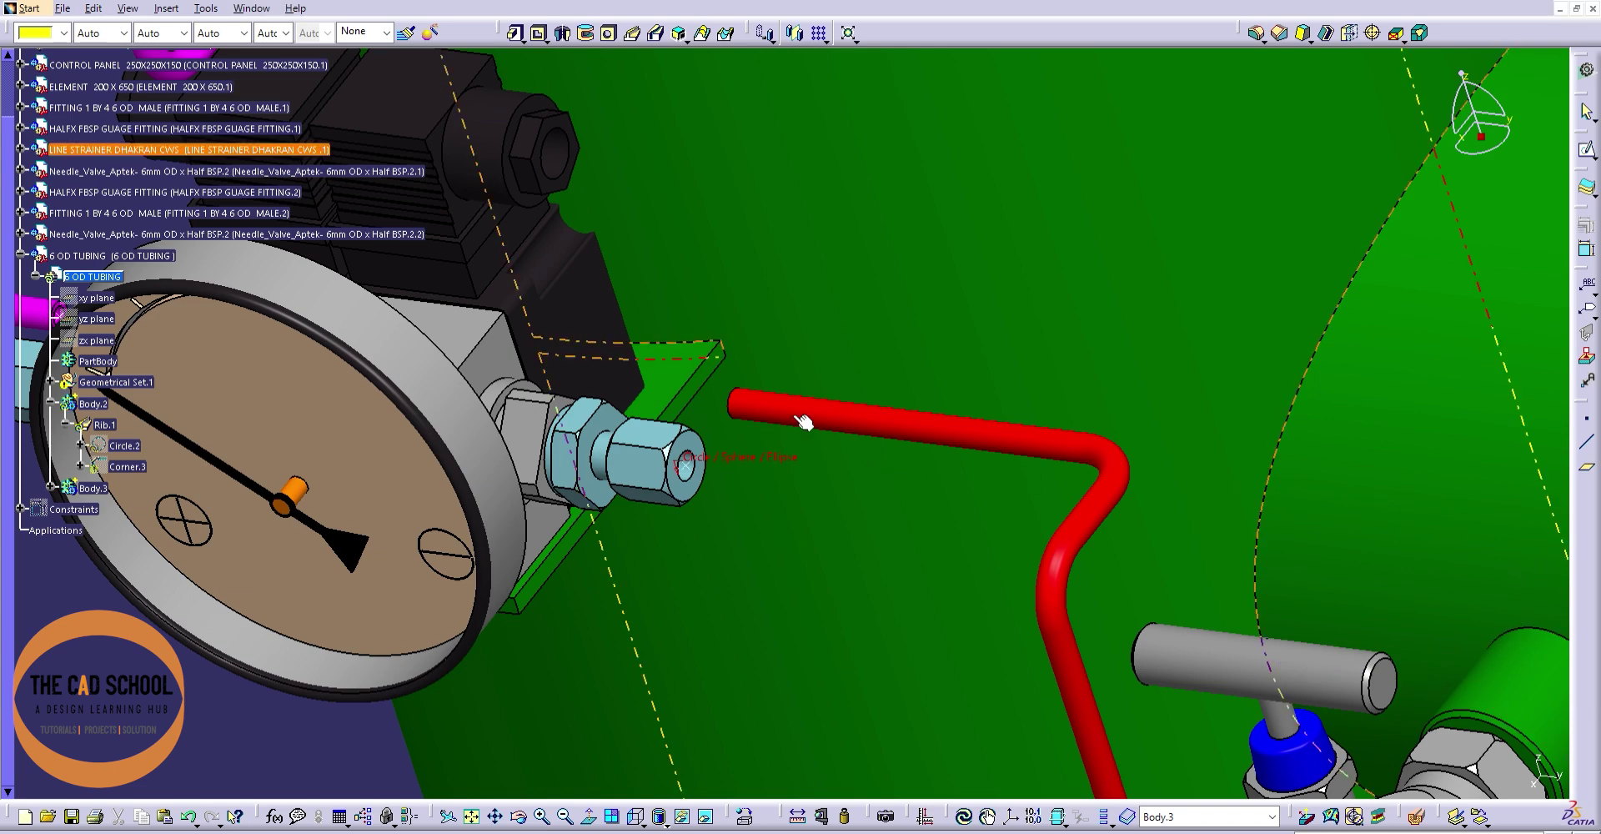
pyautogui.keyDown('ctrl'); pyautogui.moveTo(803, 421); pyautogui.dragTo(704, 469, button='middle'); pyautogui.keyUp('ctrl')
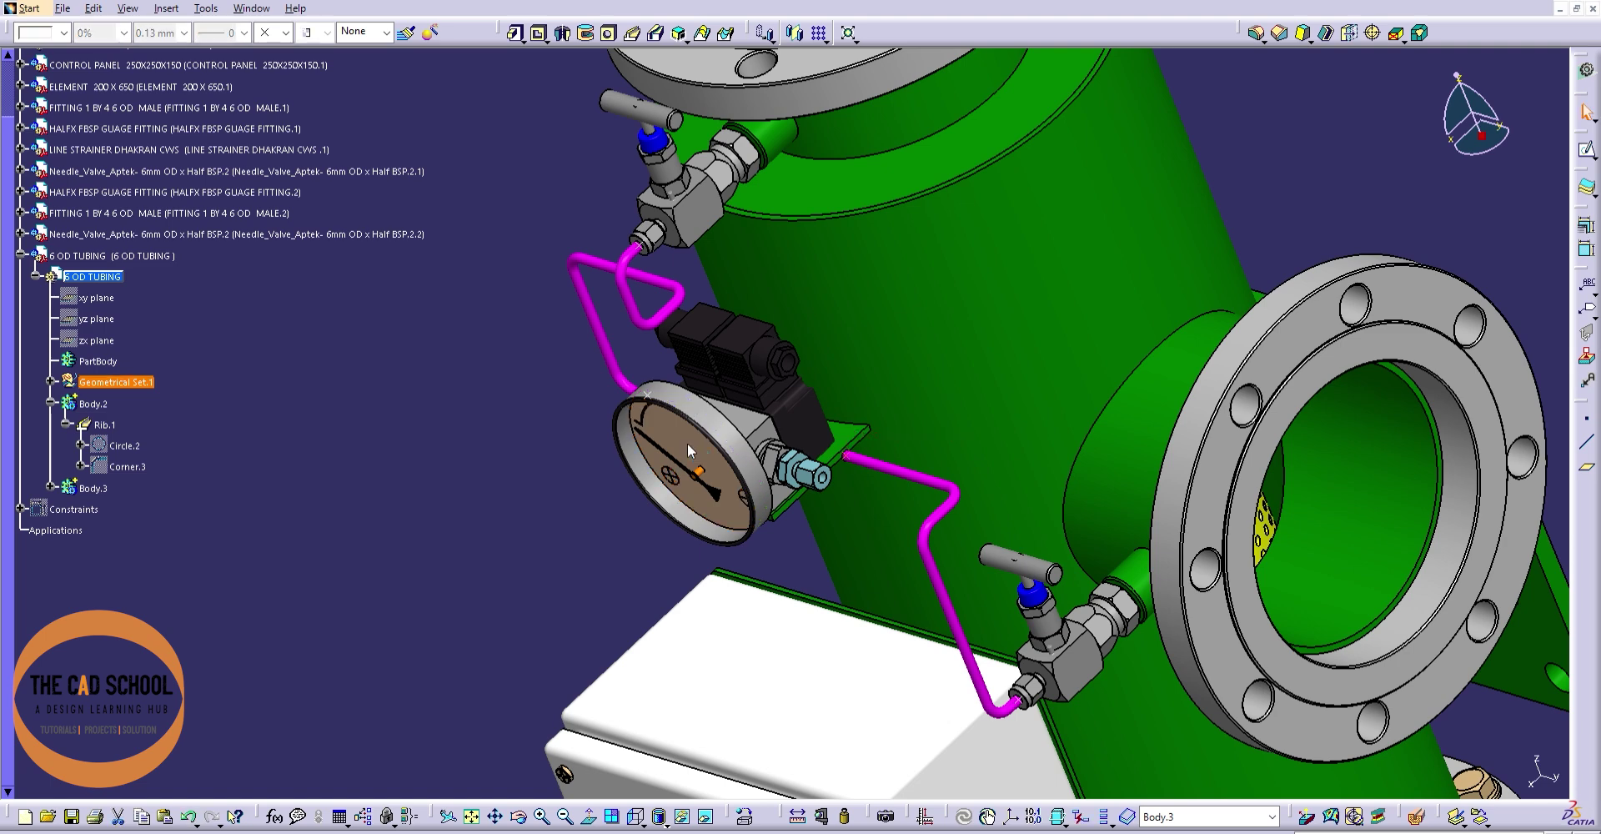
pyautogui.doubleClick(687, 443)
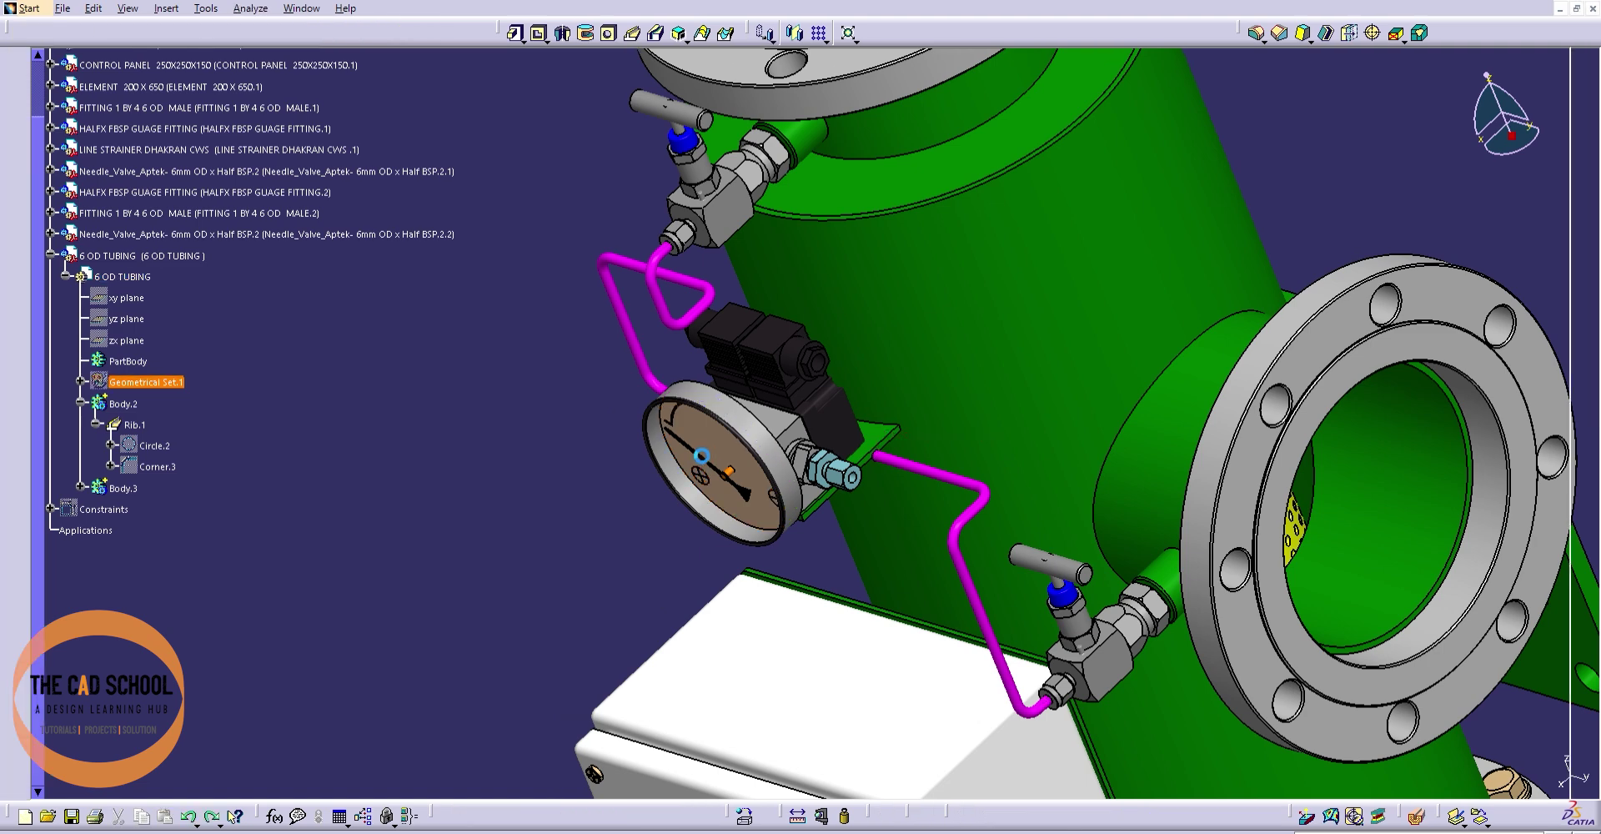
# - Update the assembly and briefly edit the gauge support bracket before reactivating Product1
pyautogui.click(789, 473)
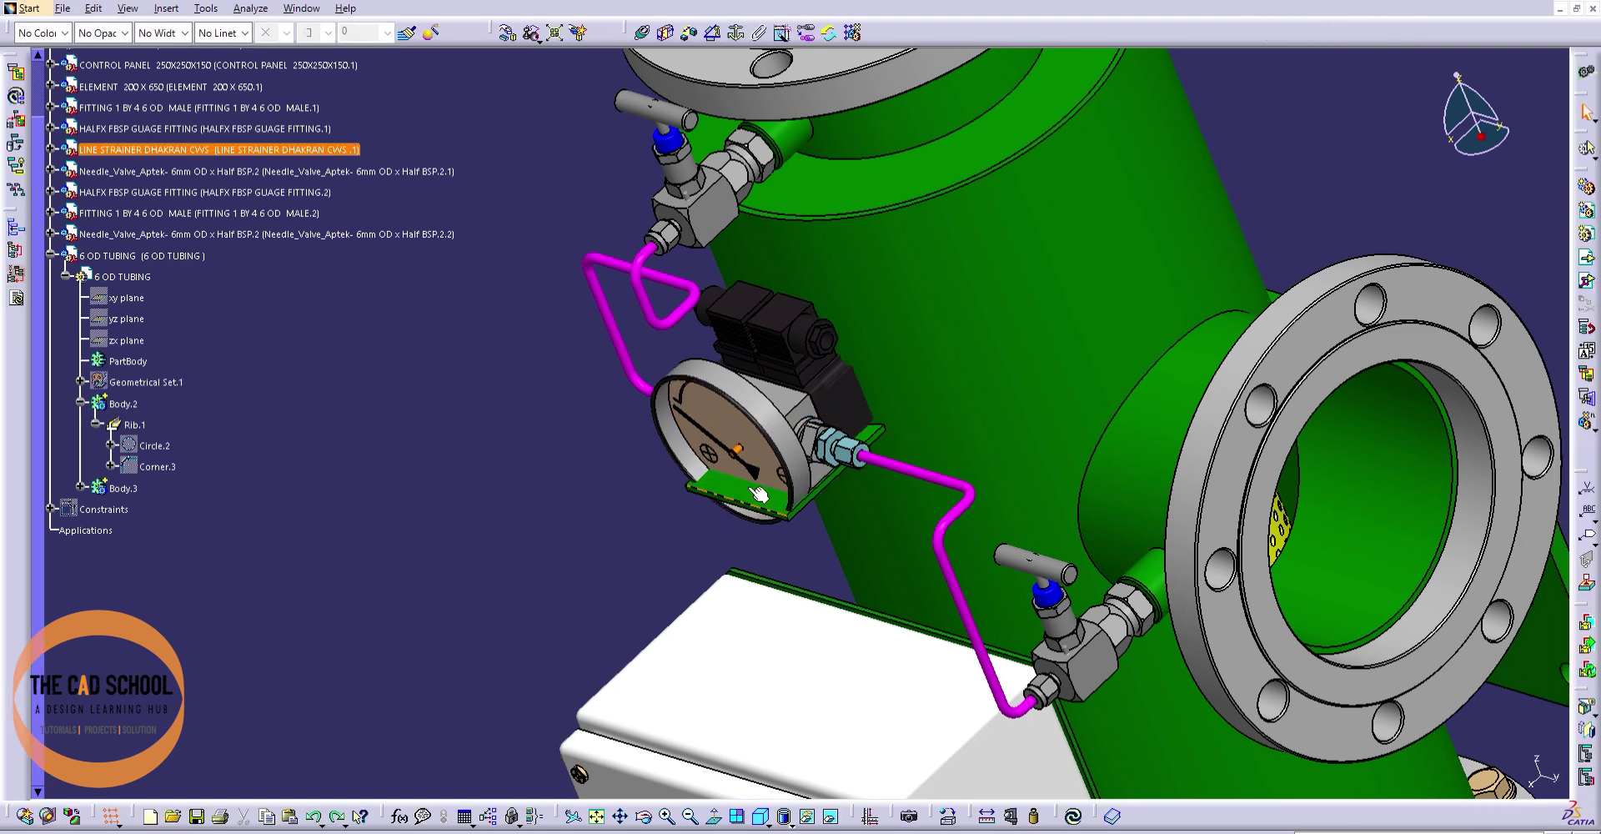
pyautogui.doubleClick(763, 492)
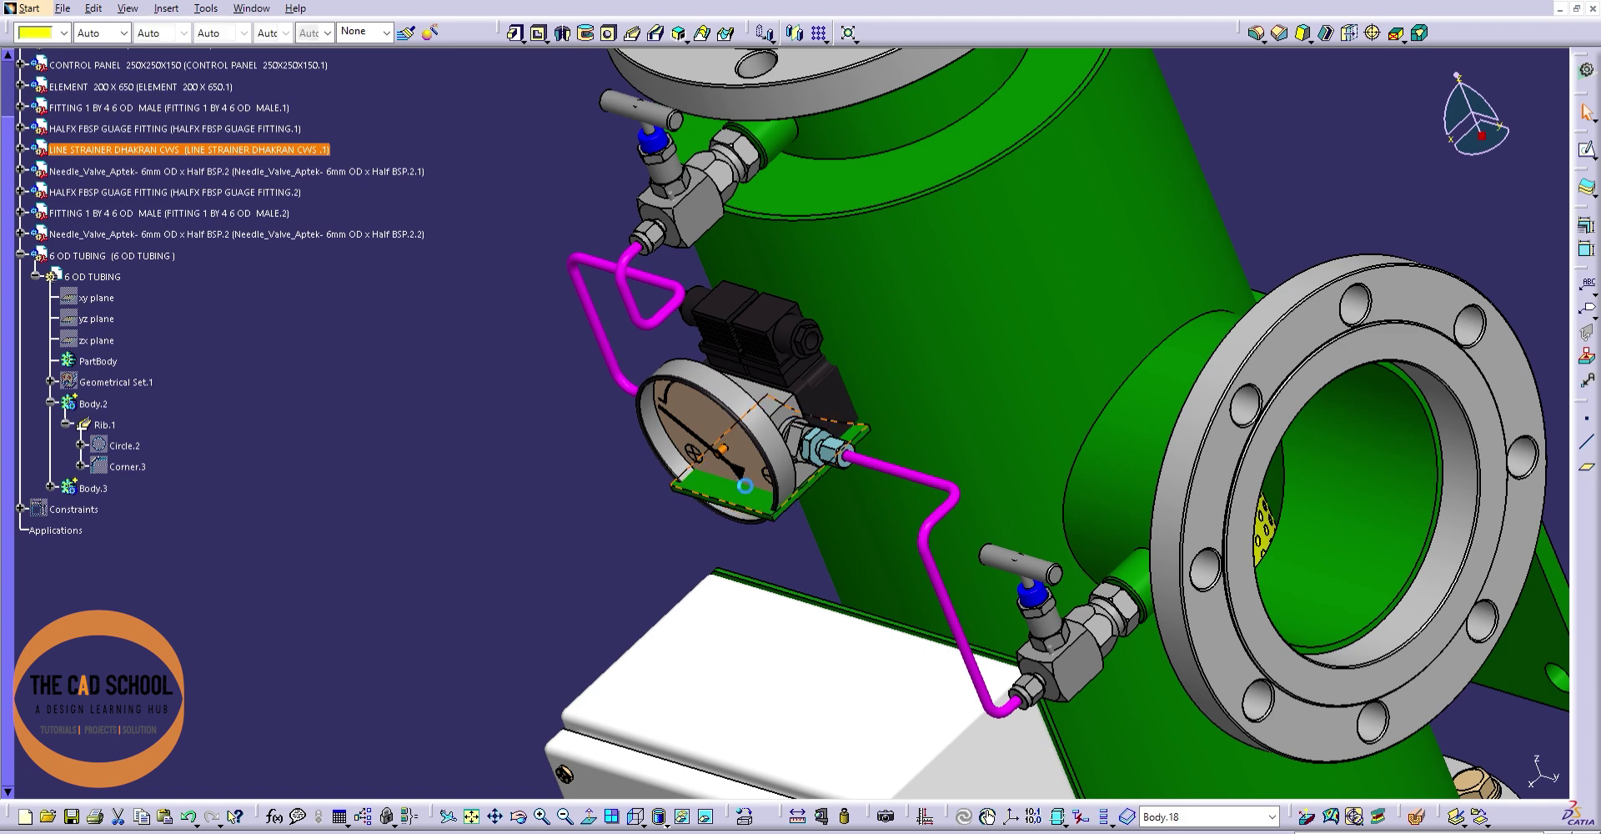
pyautogui.doubleClick(1284, 567)
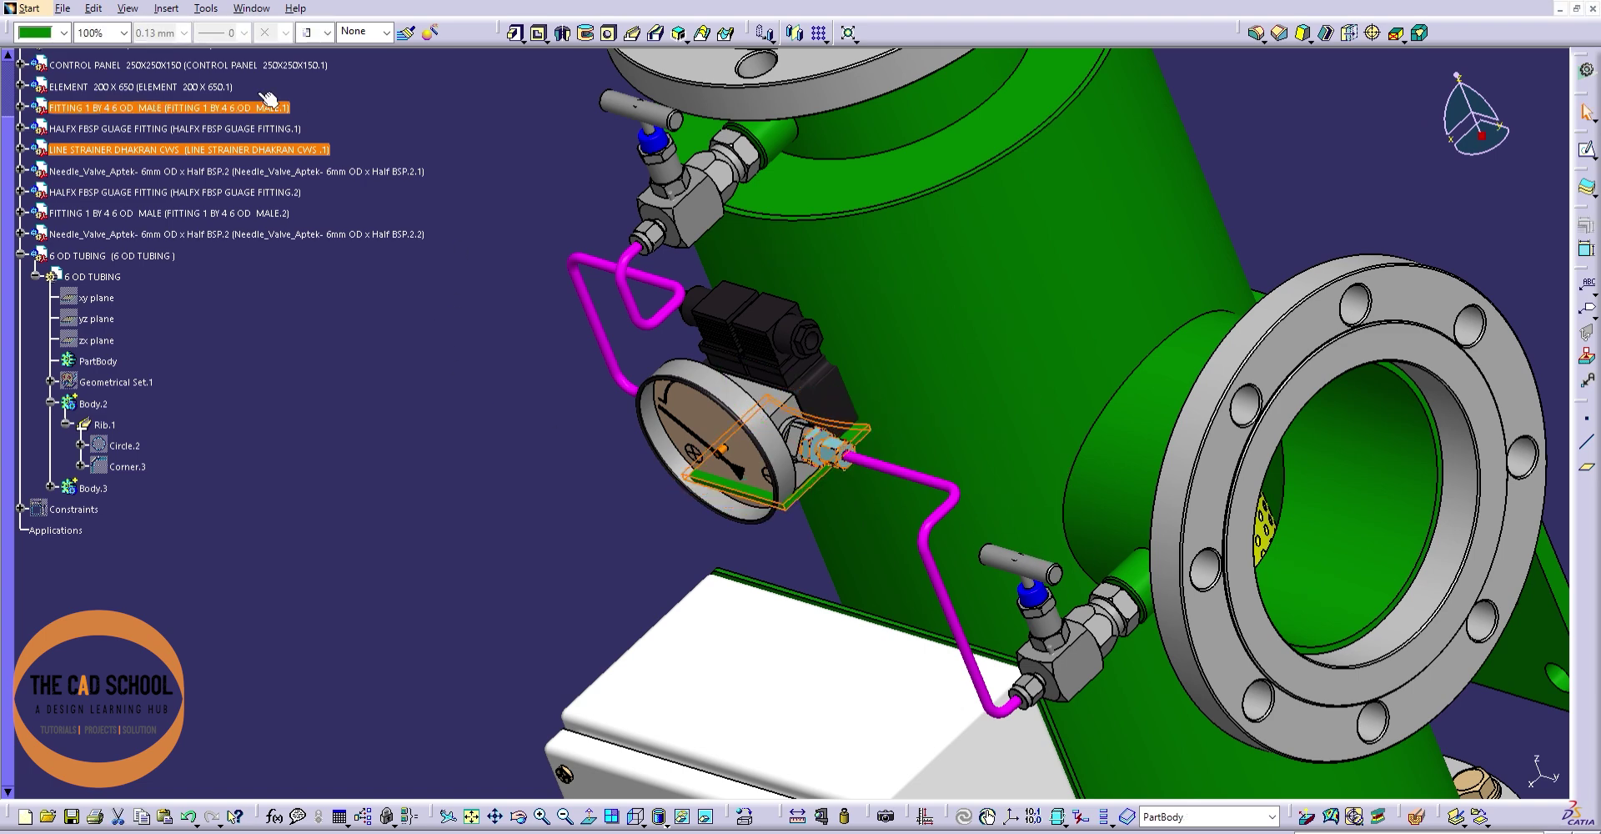
pyautogui.doubleClick(51, 301)
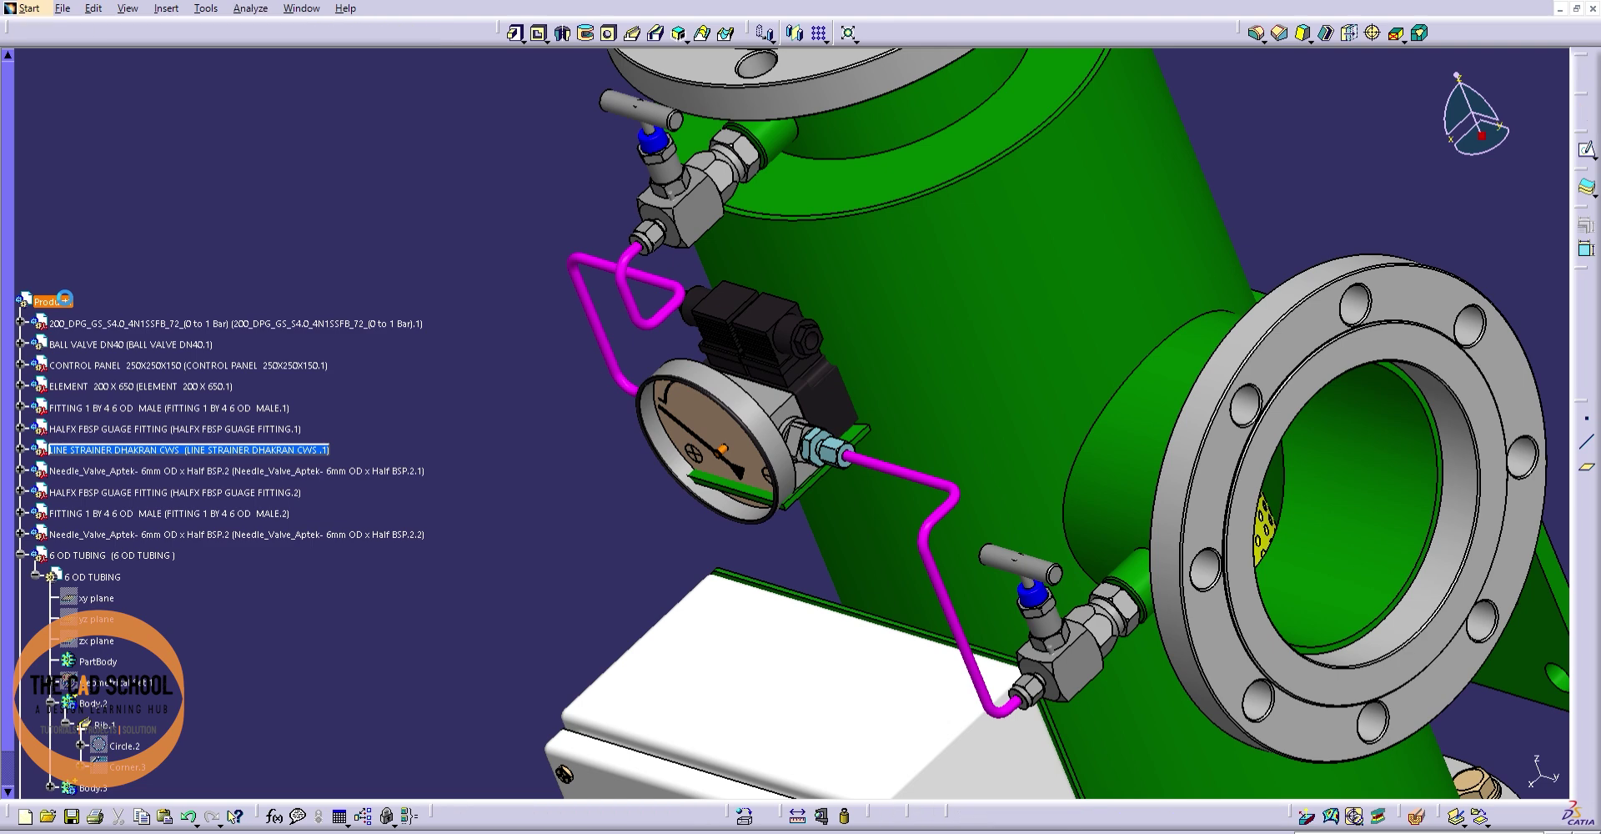
# - Update the assembly positions again and reactivate the 6 OD TUBING part
pyautogui.click(354, 368)
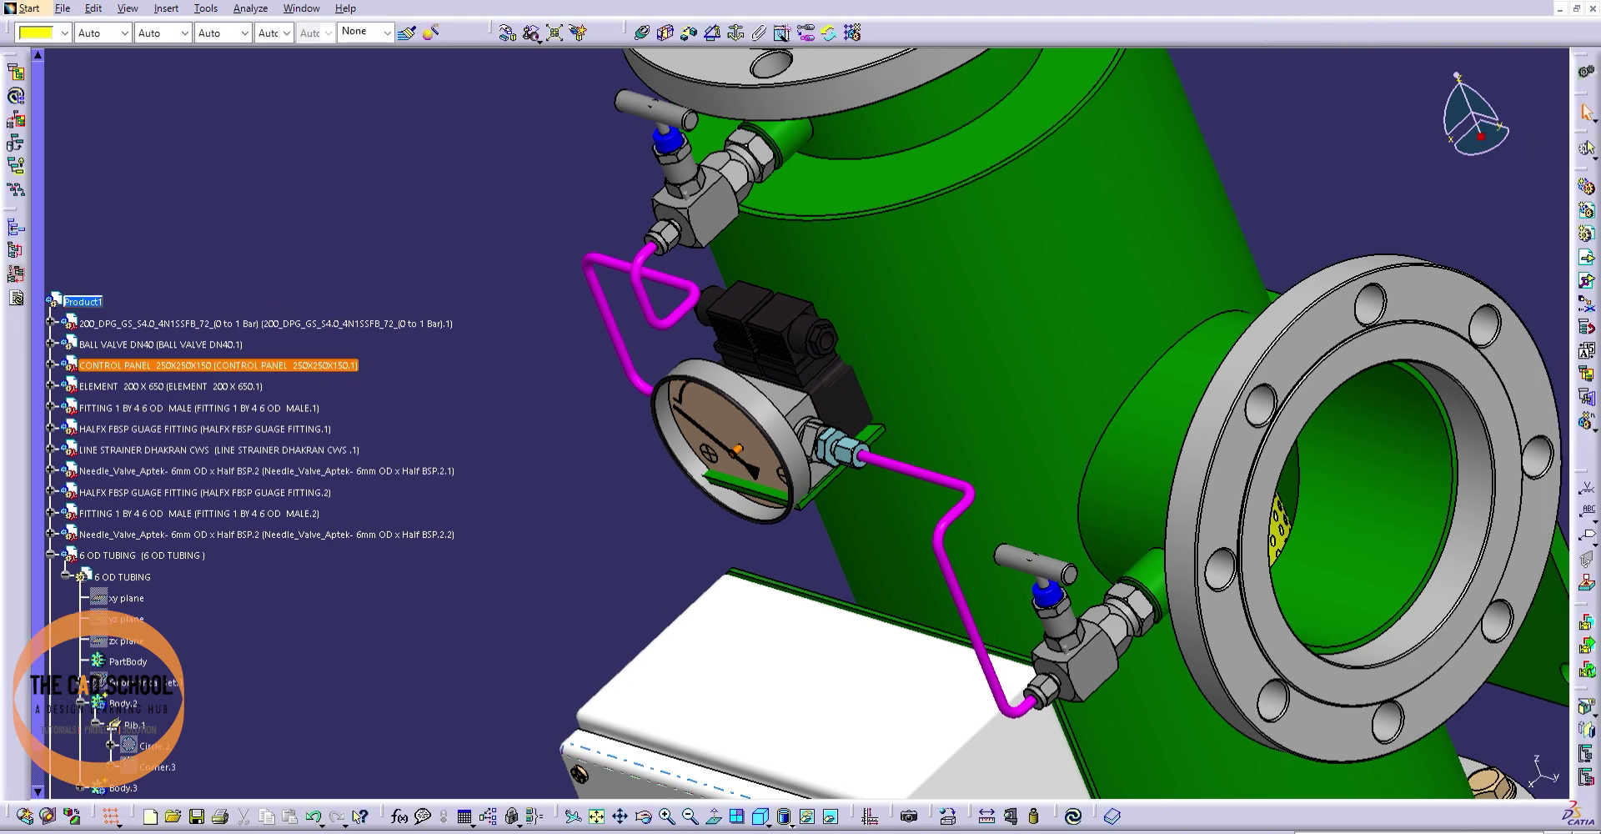
pyautogui.click(1074, 814)
pyautogui.click(972, 179)
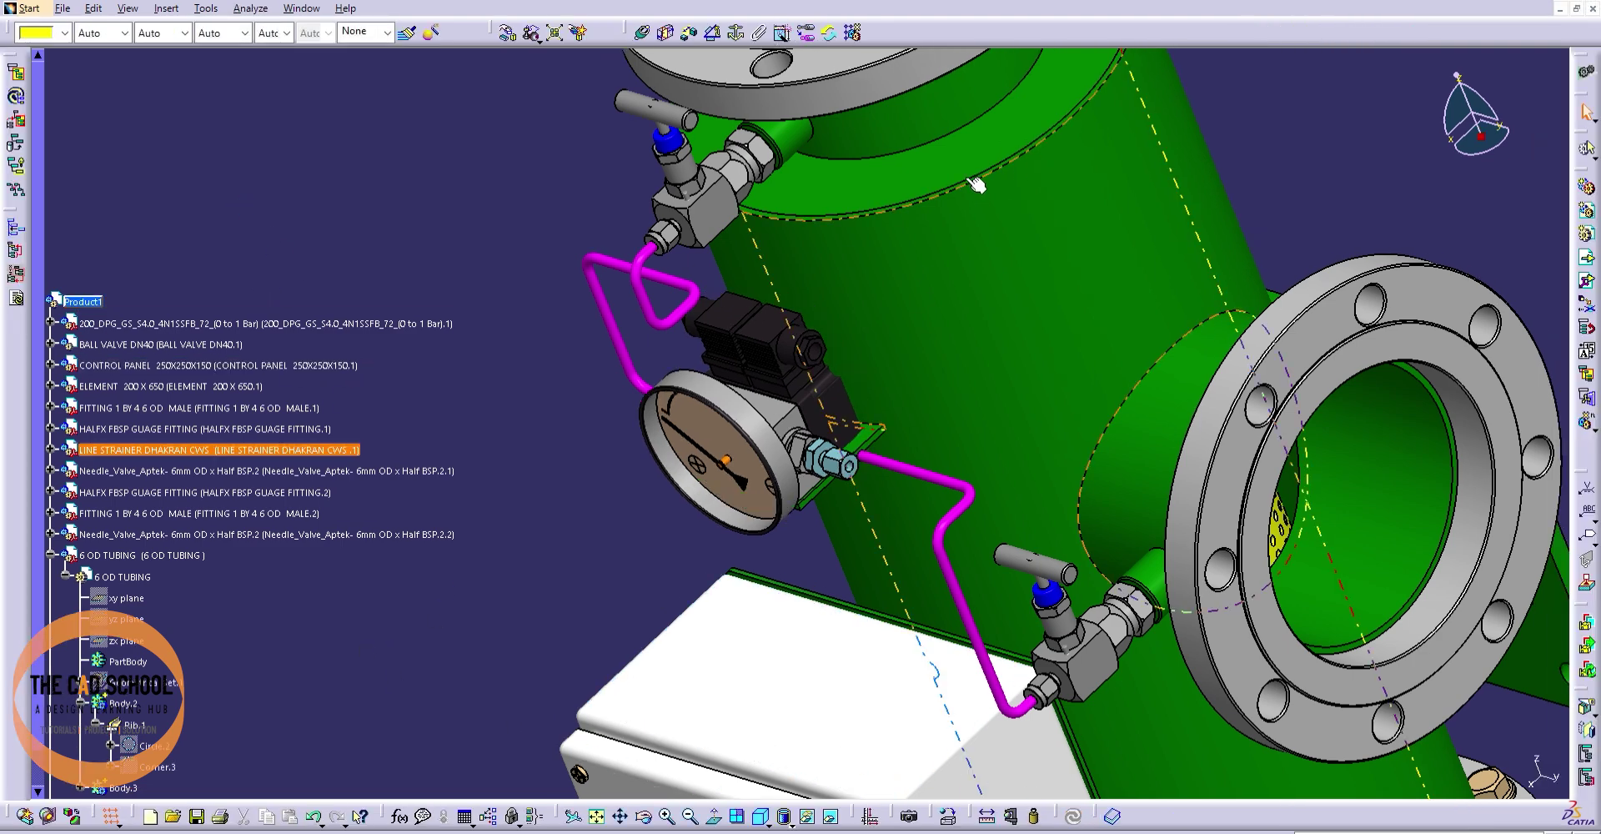
pyautogui.click(913, 469)
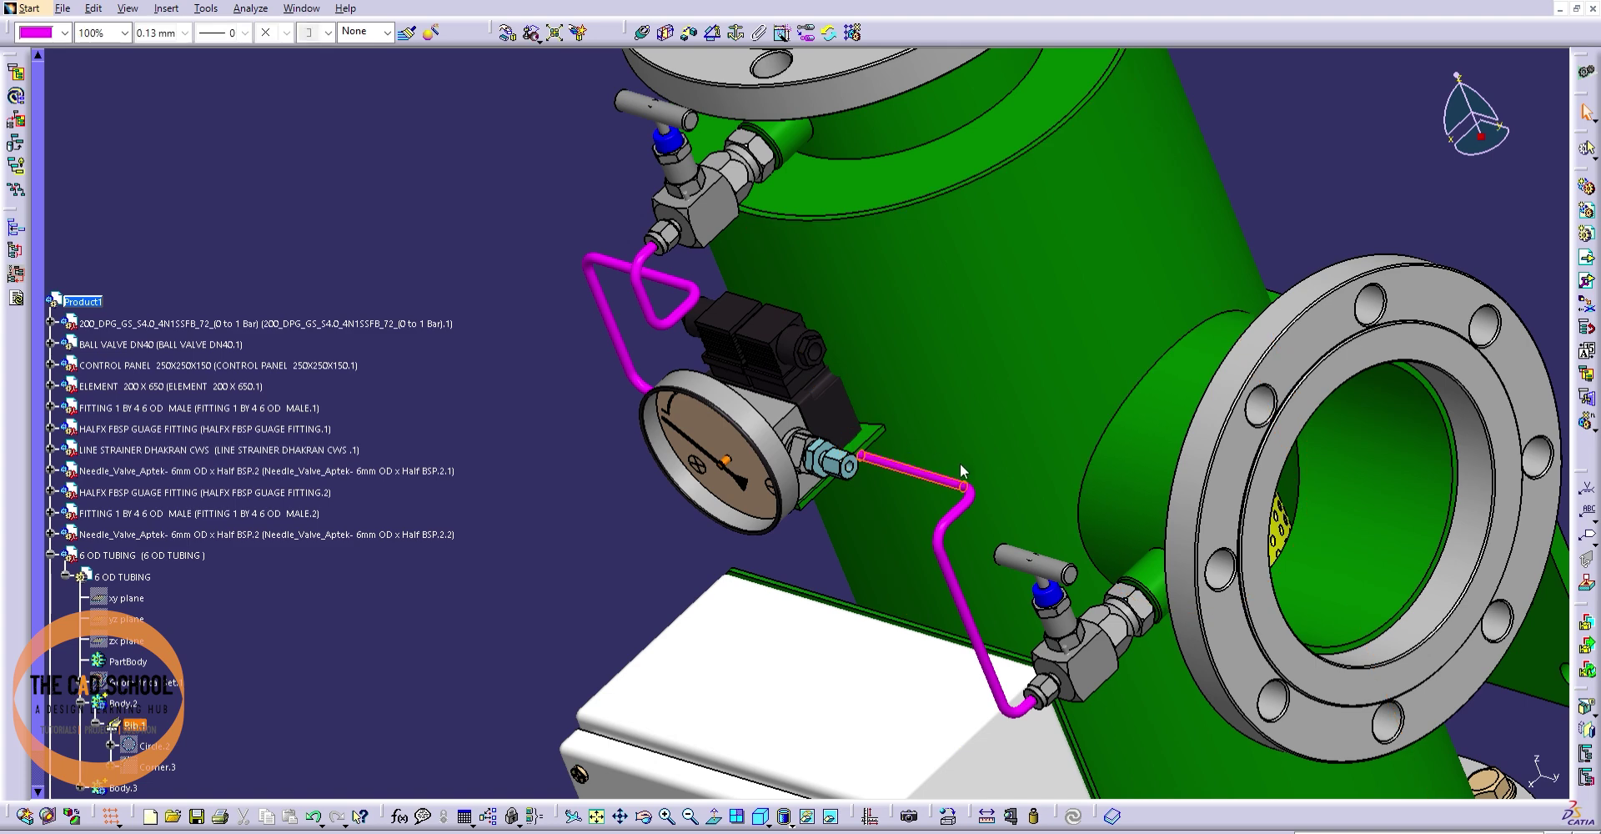
pyautogui.doubleClick(152, 382)
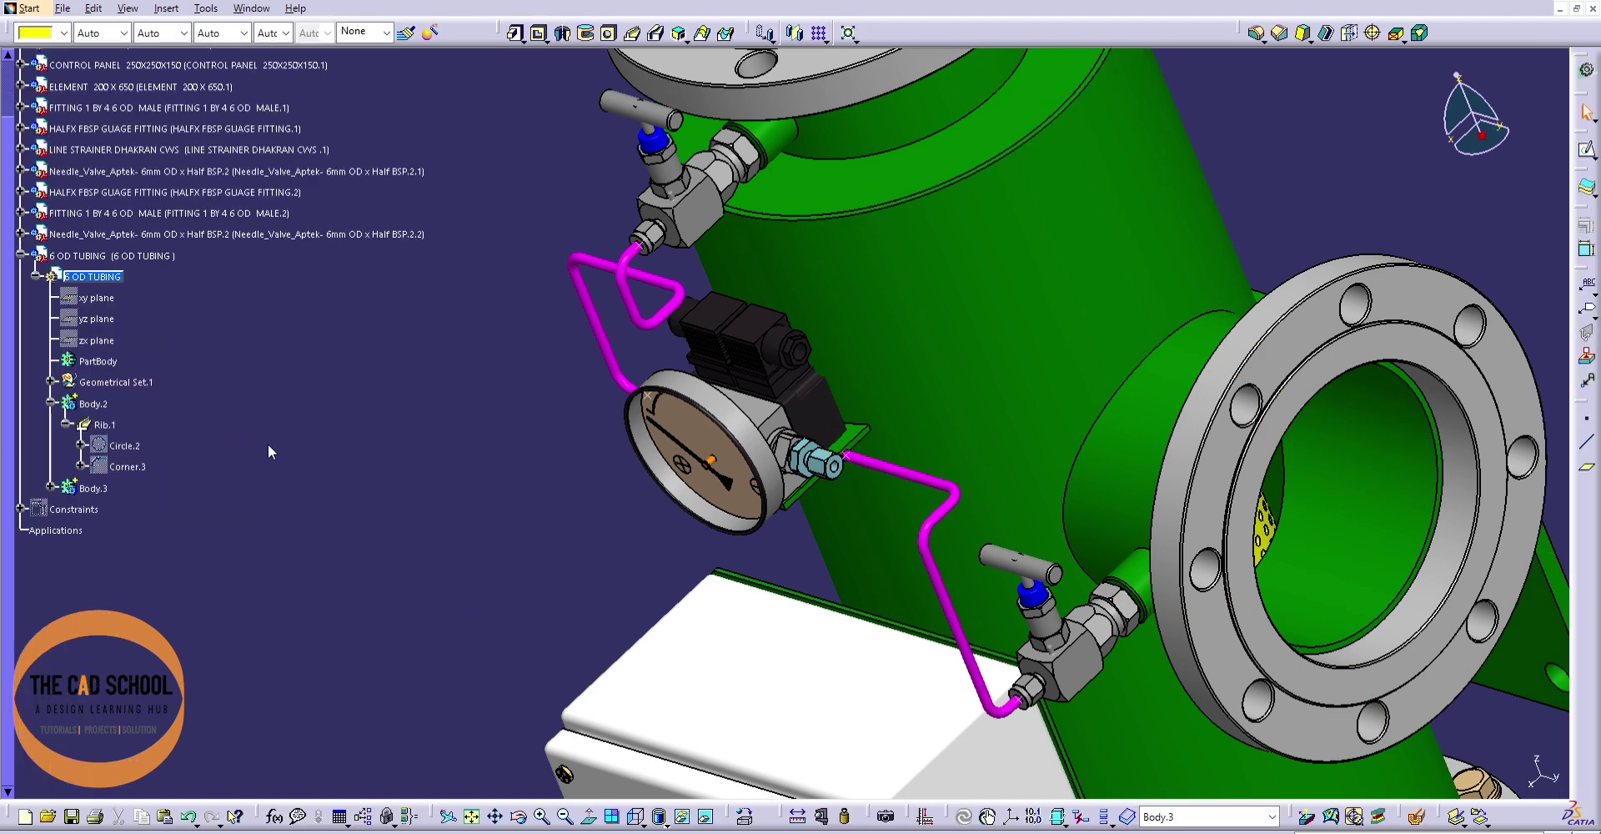
pyautogui.scroll(5, 746, 492)
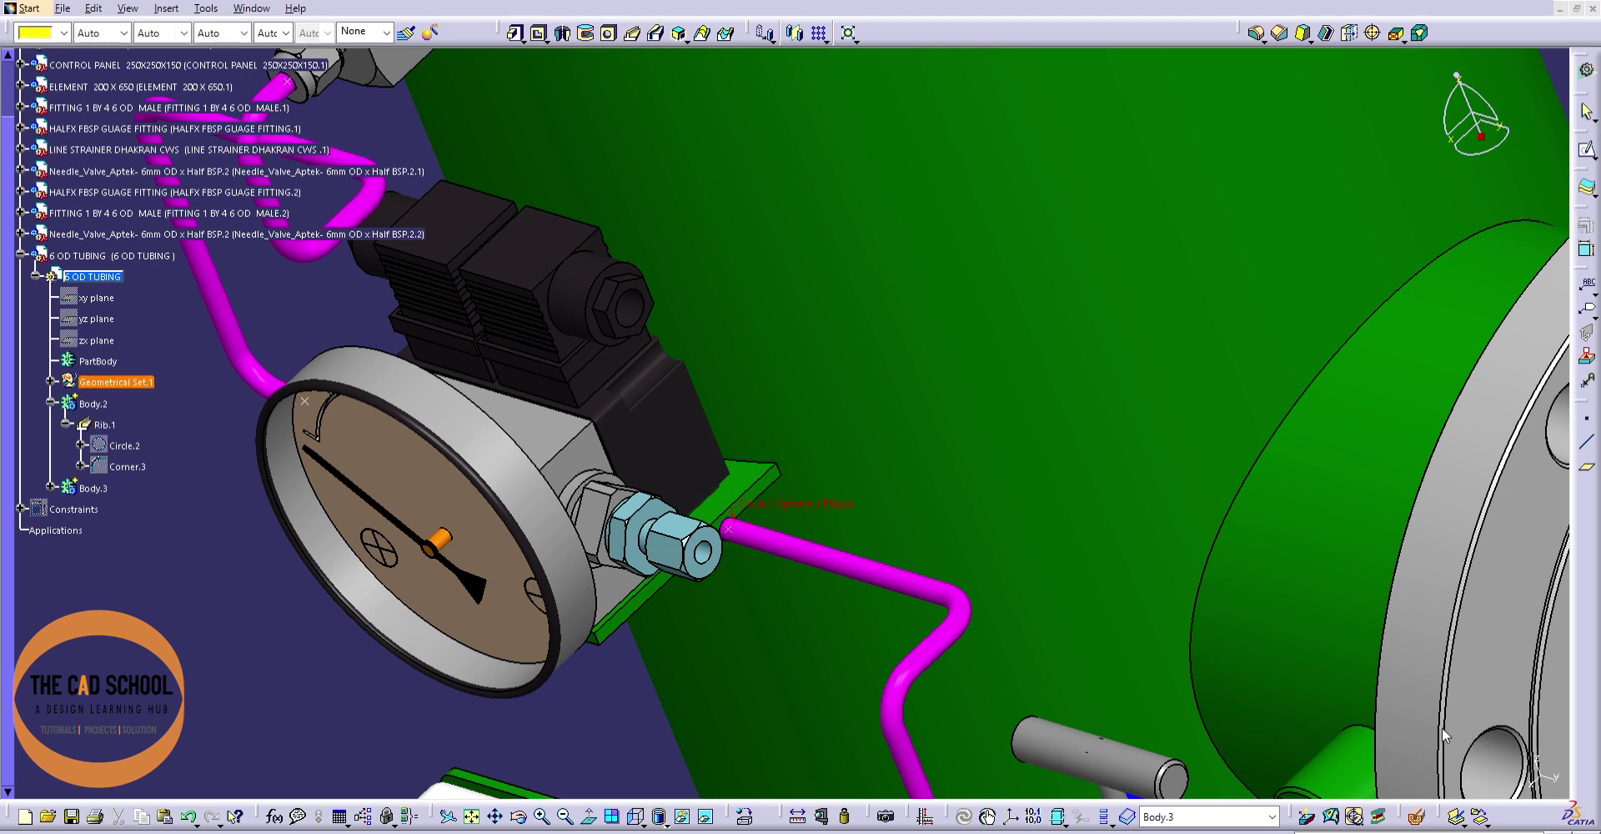
# - Snap the lower tube's start to the fitting centre and check the upper tube's end circle
pyautogui.click(709, 540)
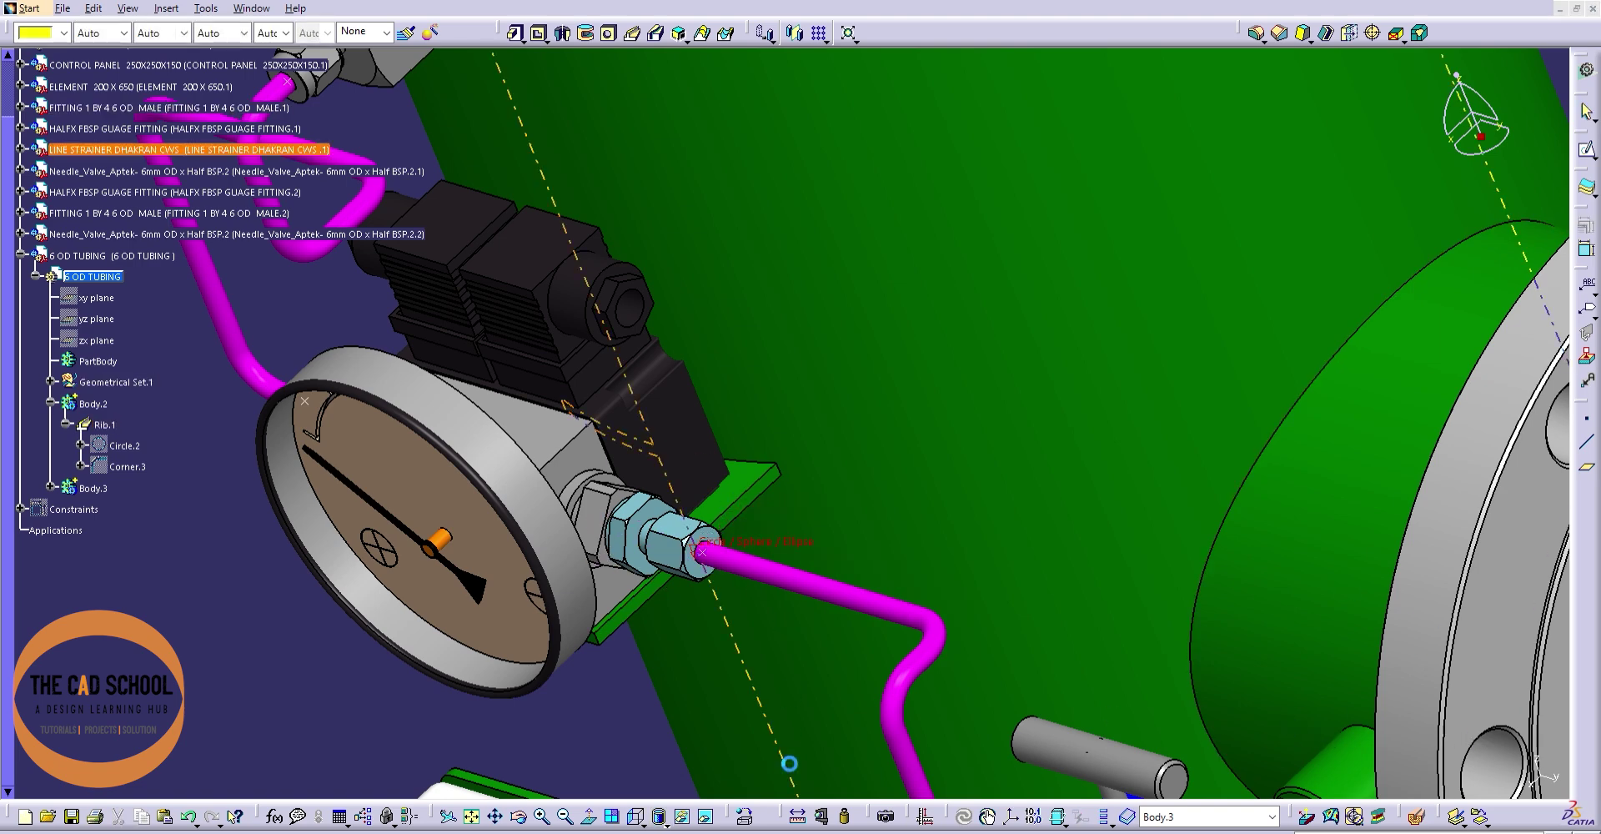
pyautogui.moveTo(1524, 757)
pyautogui.mouseDown(button='middle')
pyautogui.moveTo(982, 479)
pyautogui.moveTo(1342, 659)
pyautogui.mouseUp(button='middle')
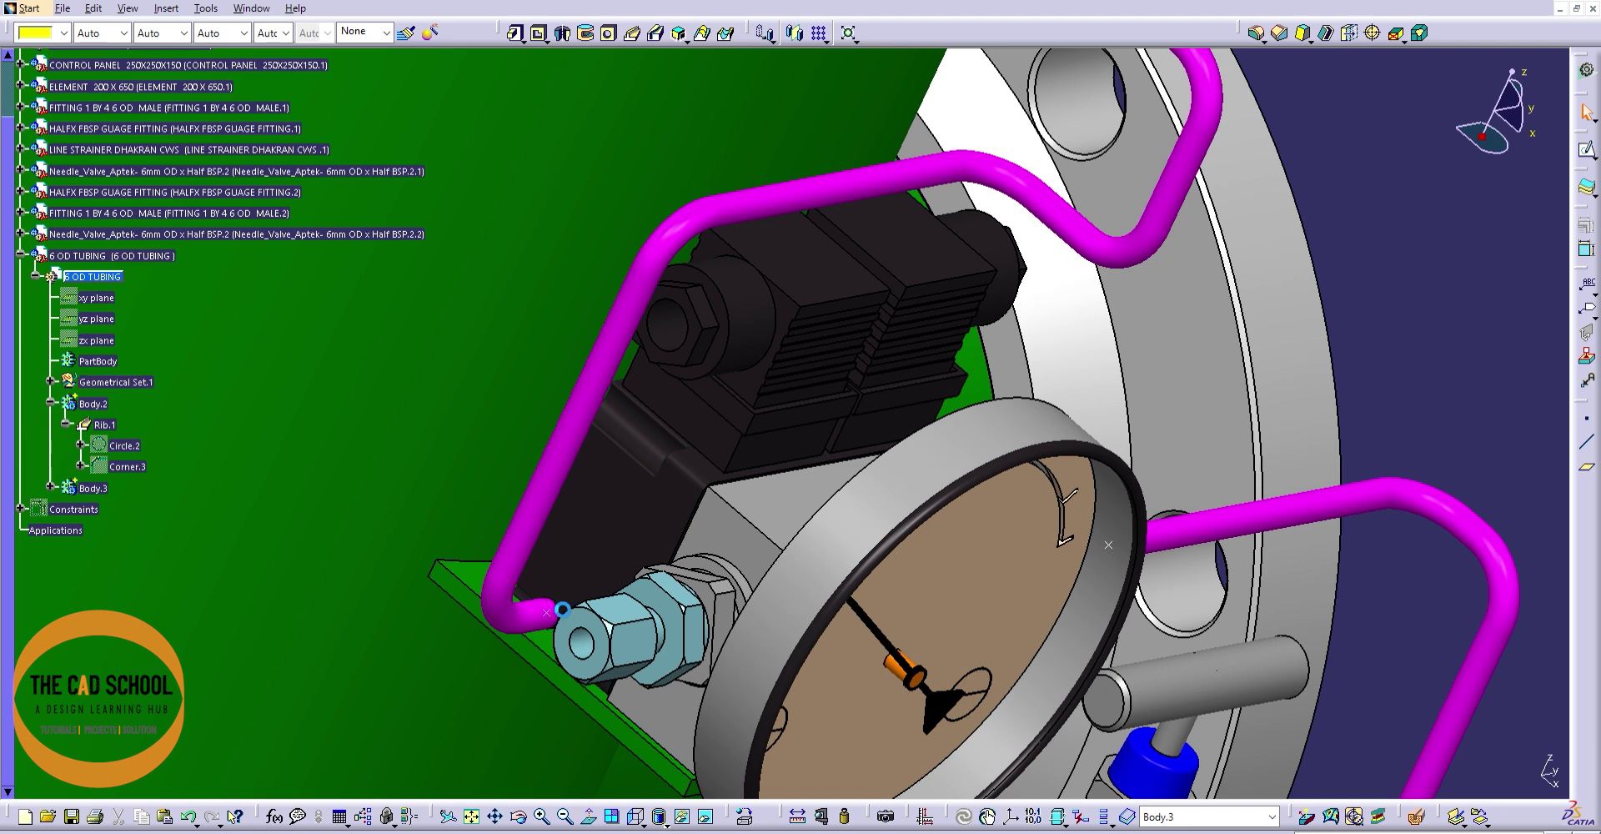
pyautogui.click(560, 606)
pyautogui.click(557, 606)
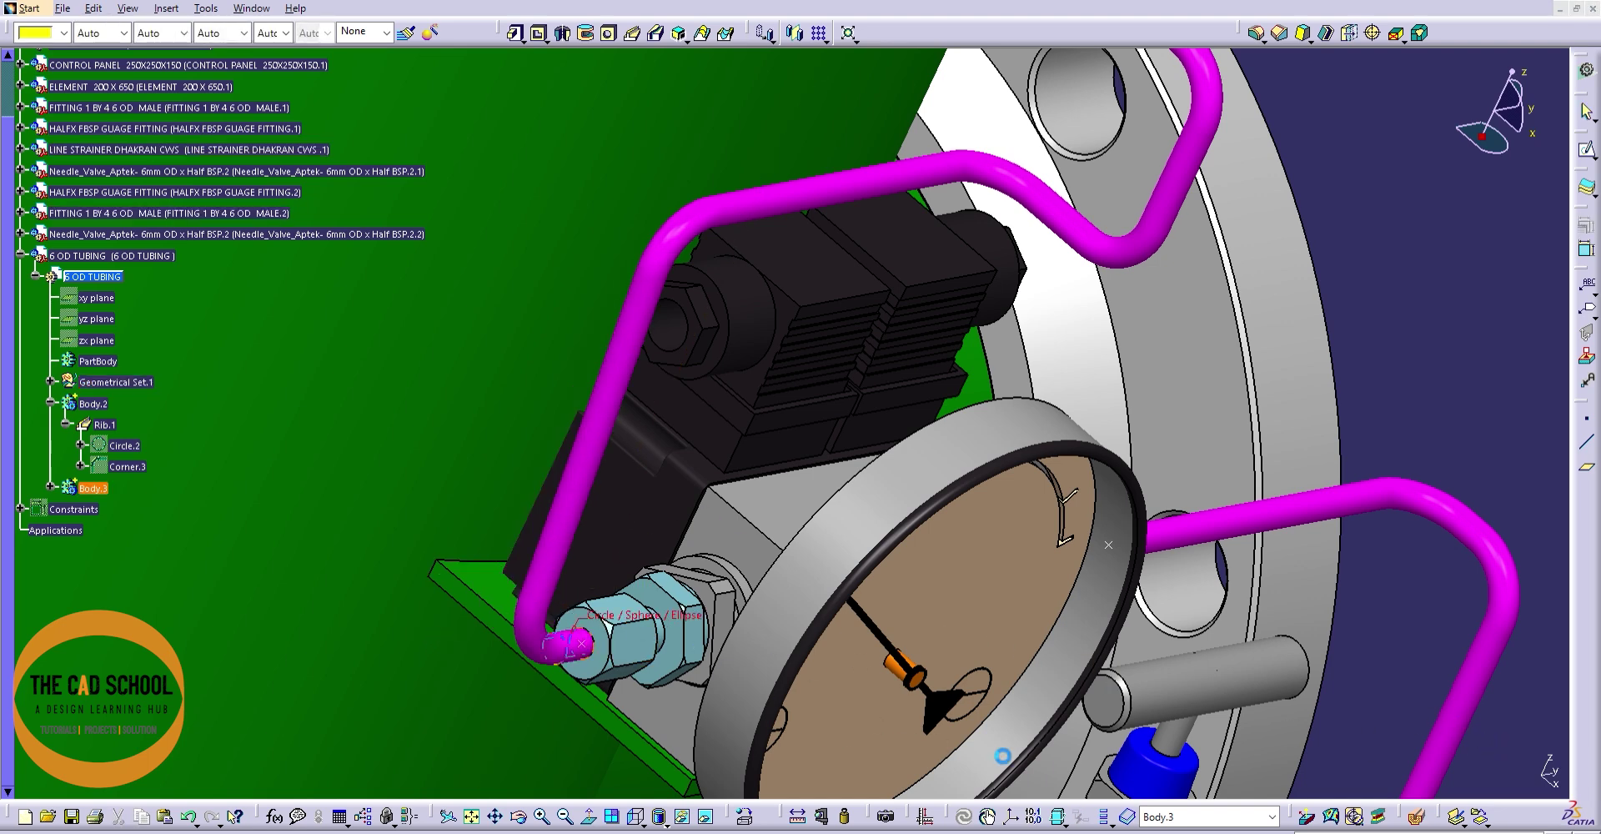
pyautogui.moveTo(872, 398); pyautogui.dragTo(1374, 734, button='middle')
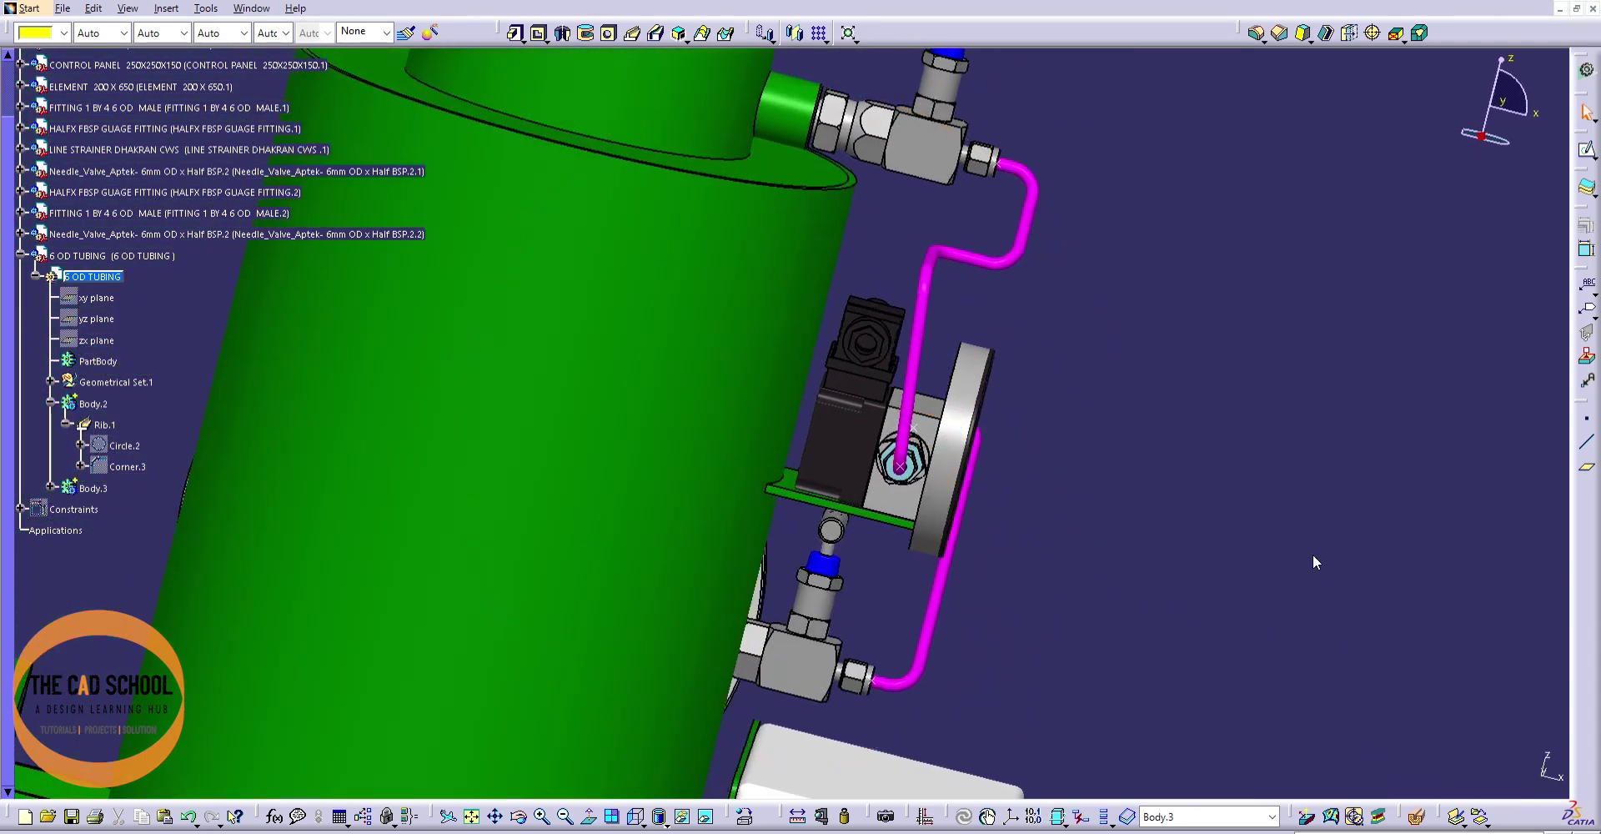
pyautogui.moveTo(1313, 555)
pyautogui.mouseDown(button='middle')
pyautogui.moveTo(801, 648)
pyautogui.moveTo(1212, 435)
pyautogui.mouseUp(button='middle')
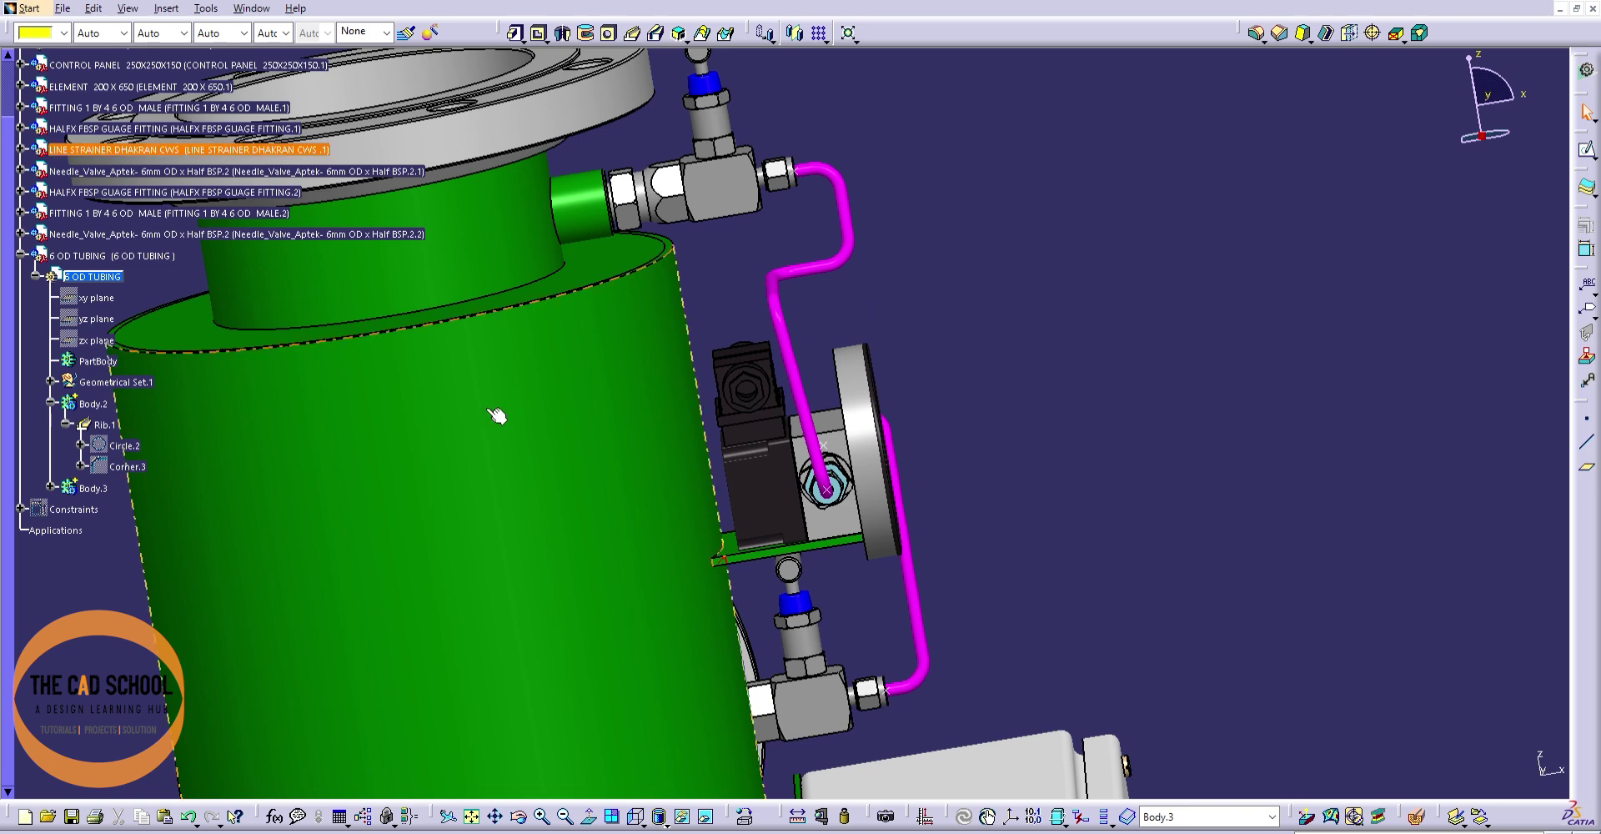
# - In front view, inspect Line.2 and Line.3 of Geometrical Set.1 without changing them
pyautogui.click(50, 379)
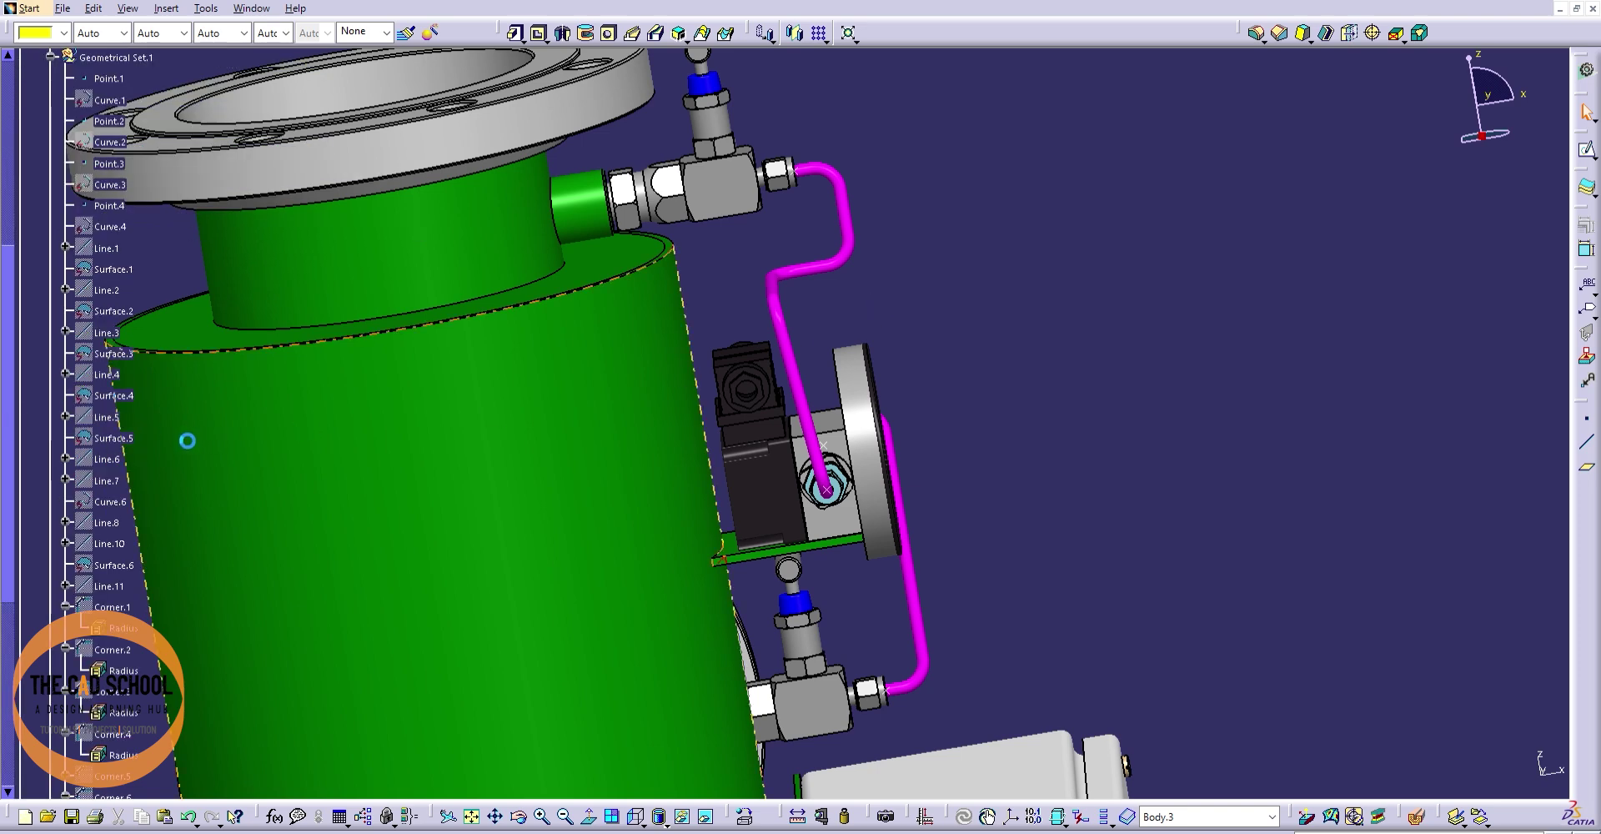
pyautogui.click(633, 819)
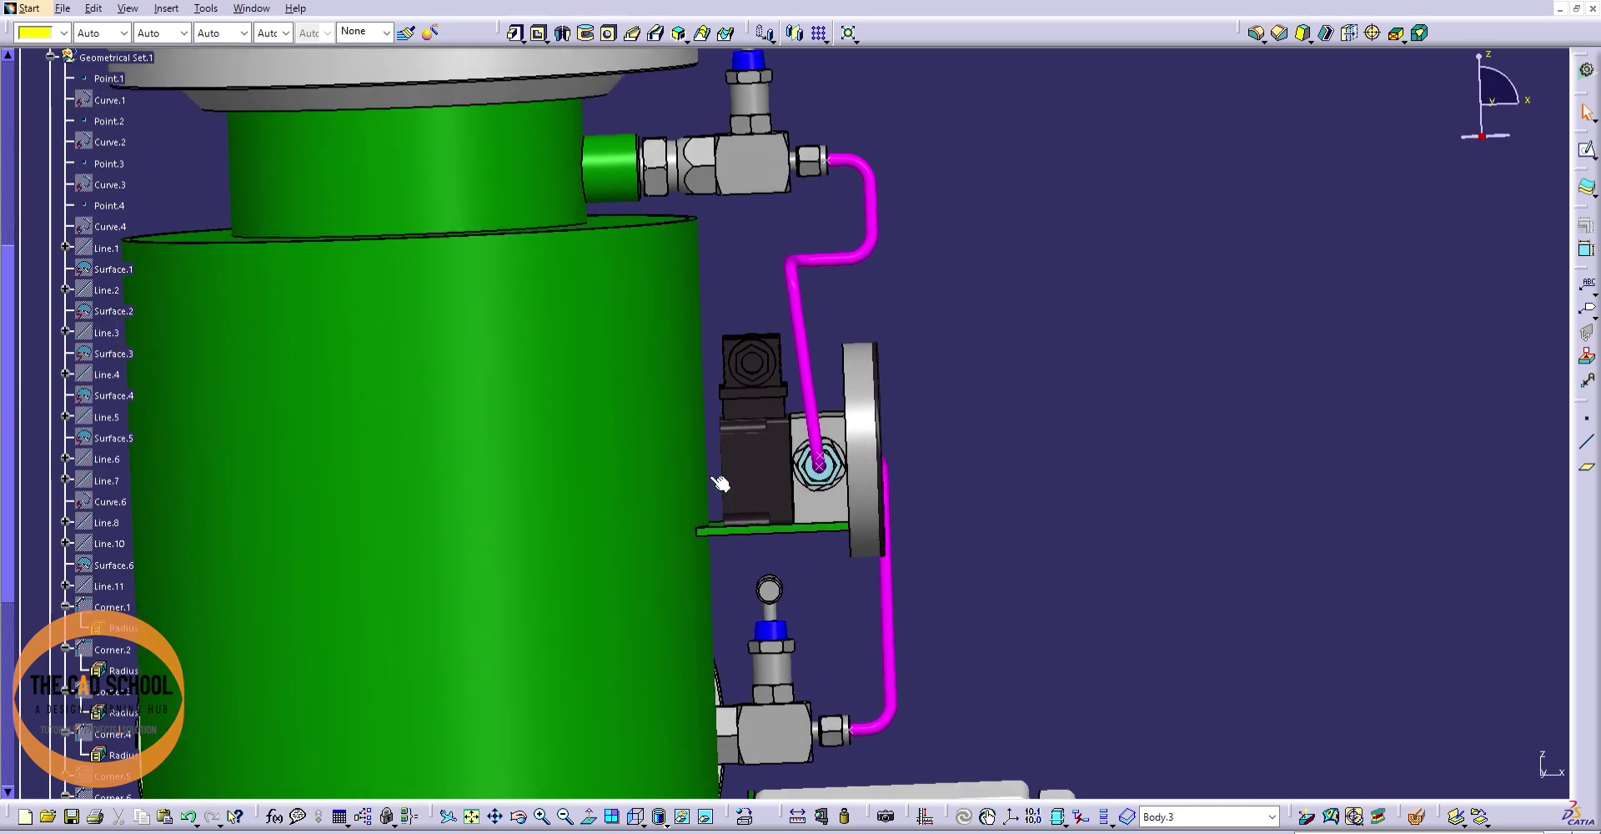
pyautogui.doubleClick(105, 288)
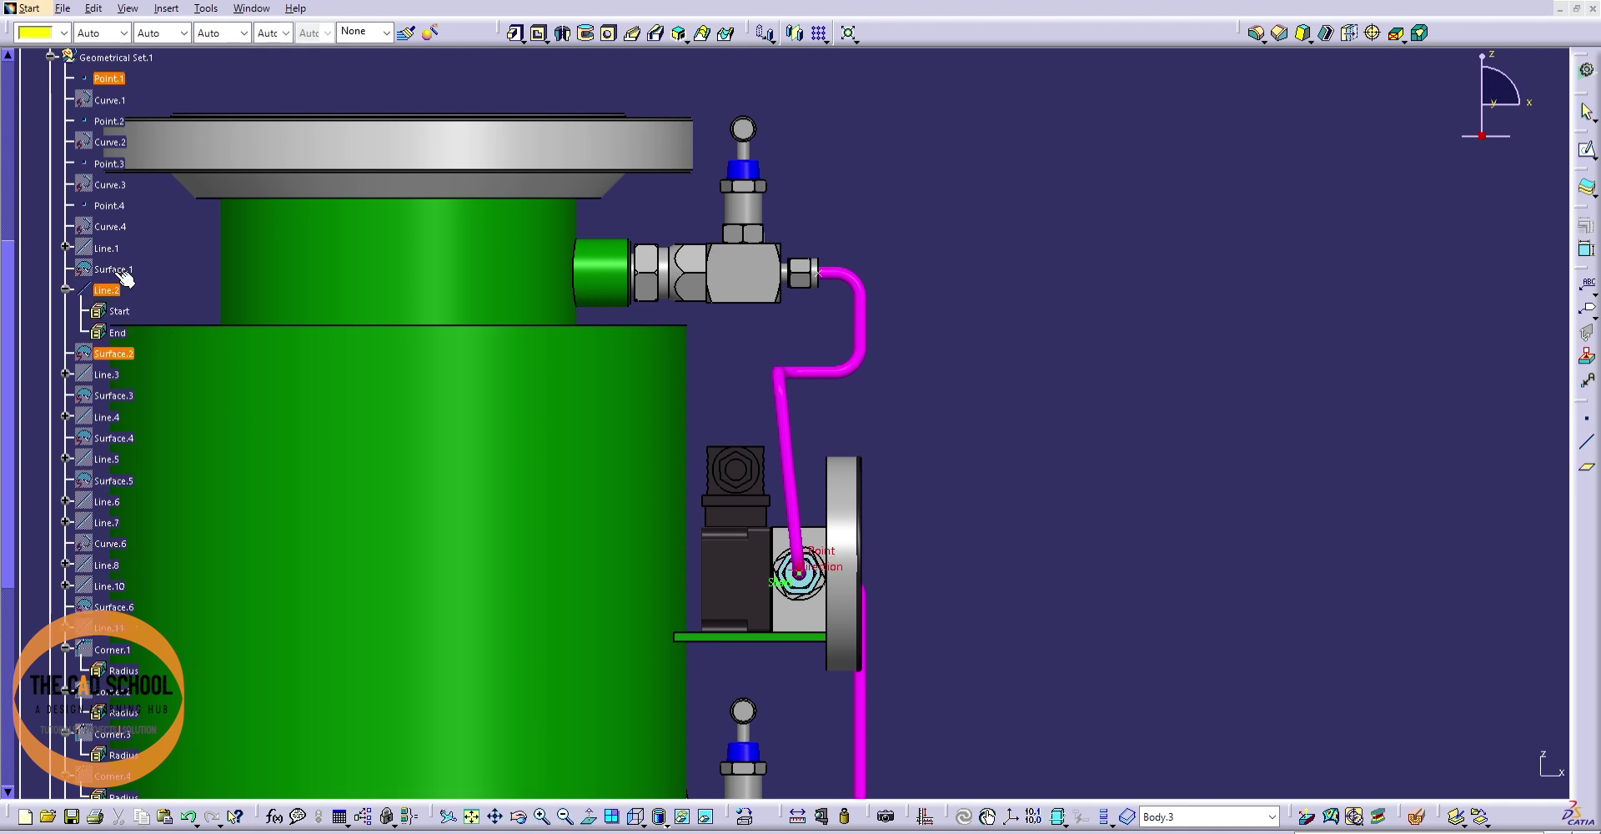
pyautogui.click(1539, 464)
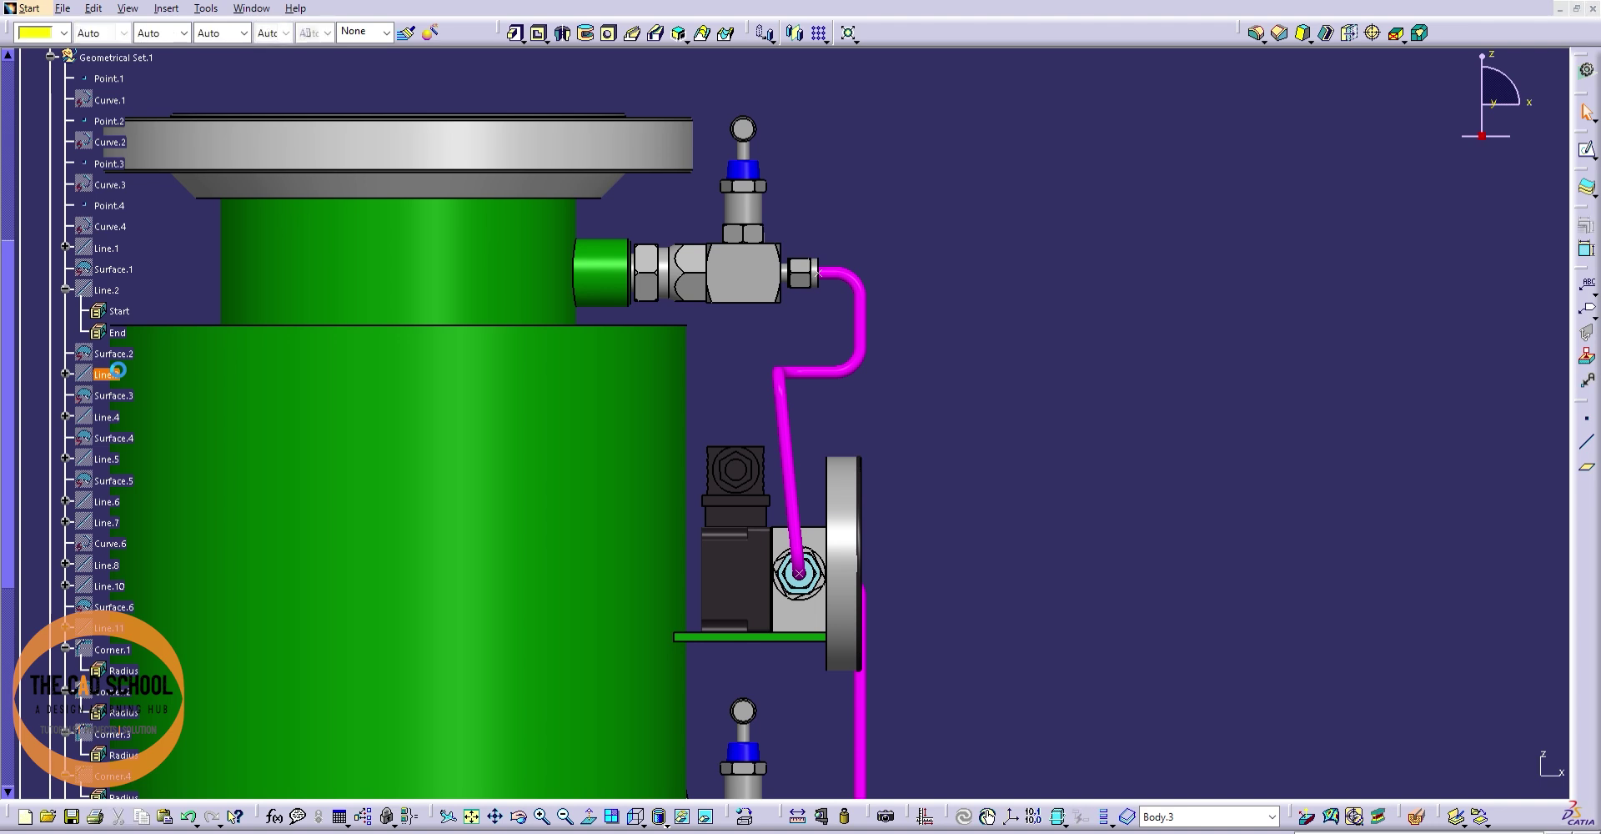
pyautogui.doubleClick(106, 375)
pyautogui.click(1539, 456)
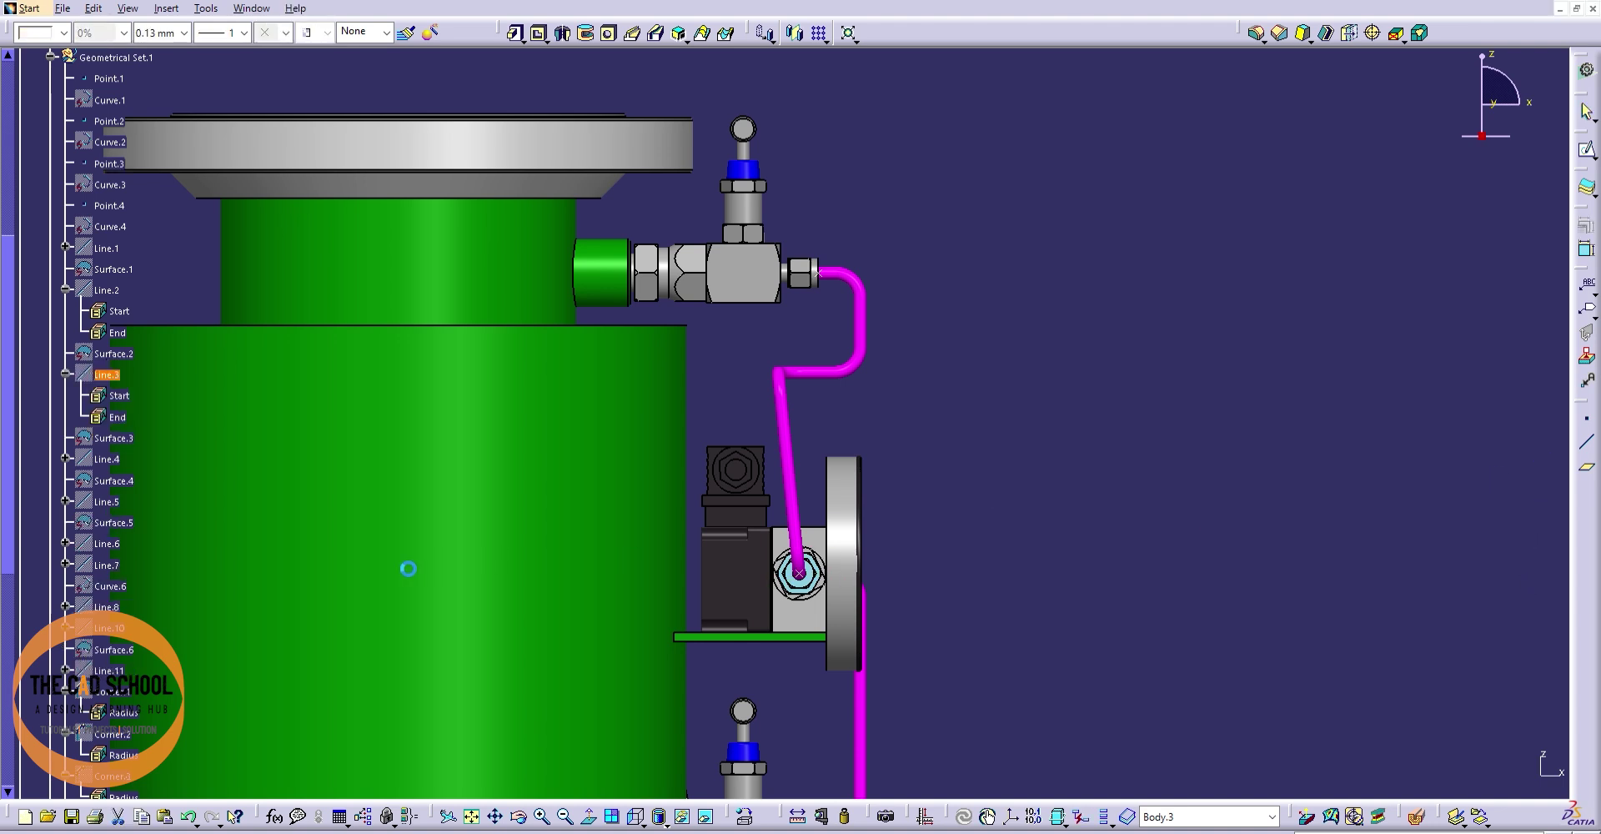
# - Inspect Line.4, Line.5 and Line.6 against the fittings, then view the tube run obliquely
pyautogui.doubleClick(114, 452)
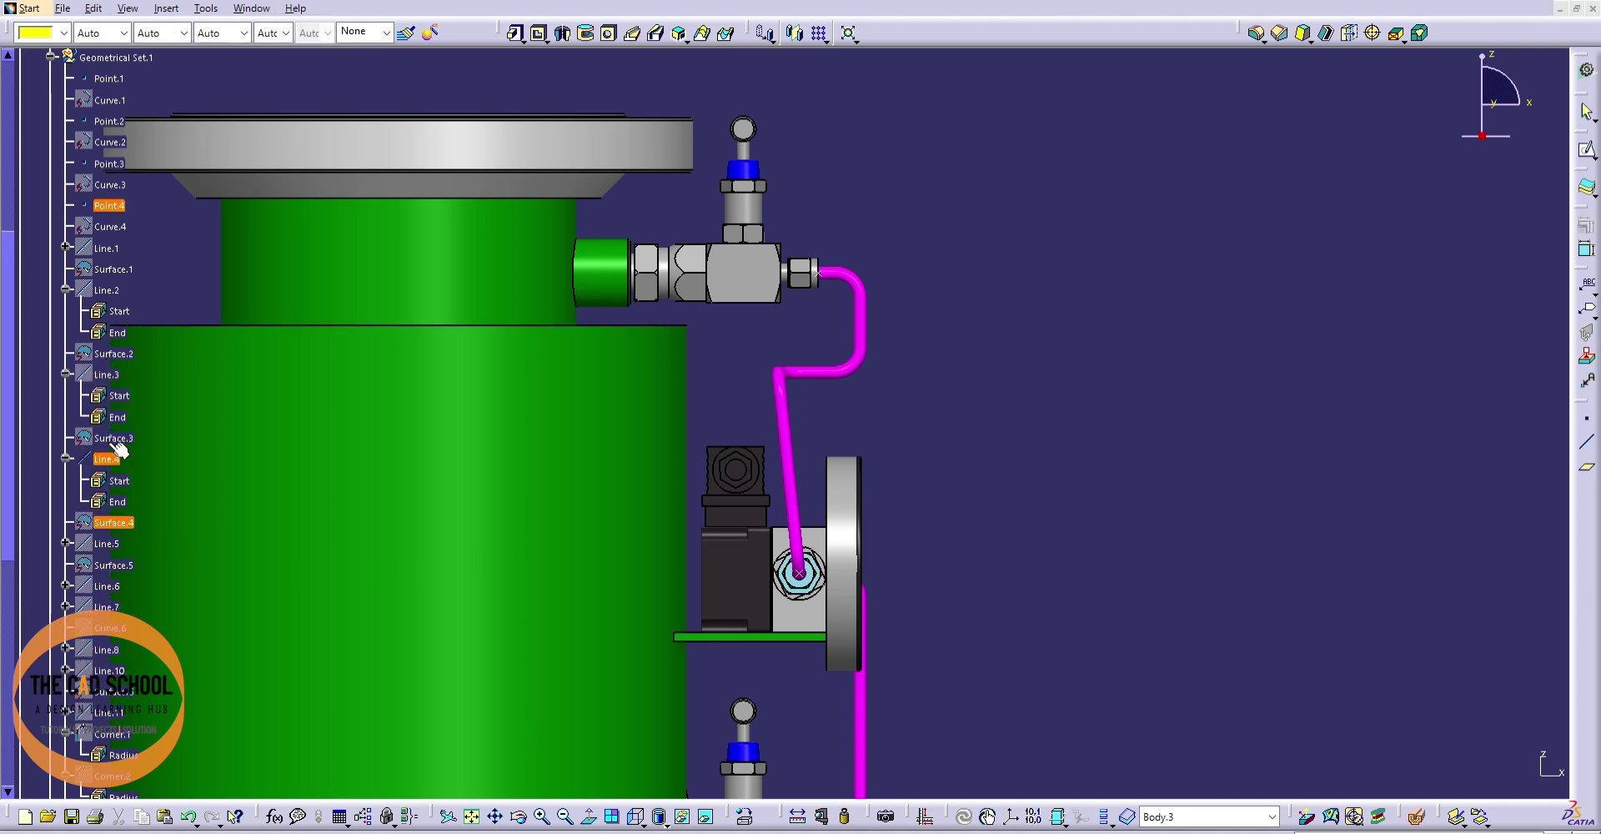
pyautogui.click(112, 543)
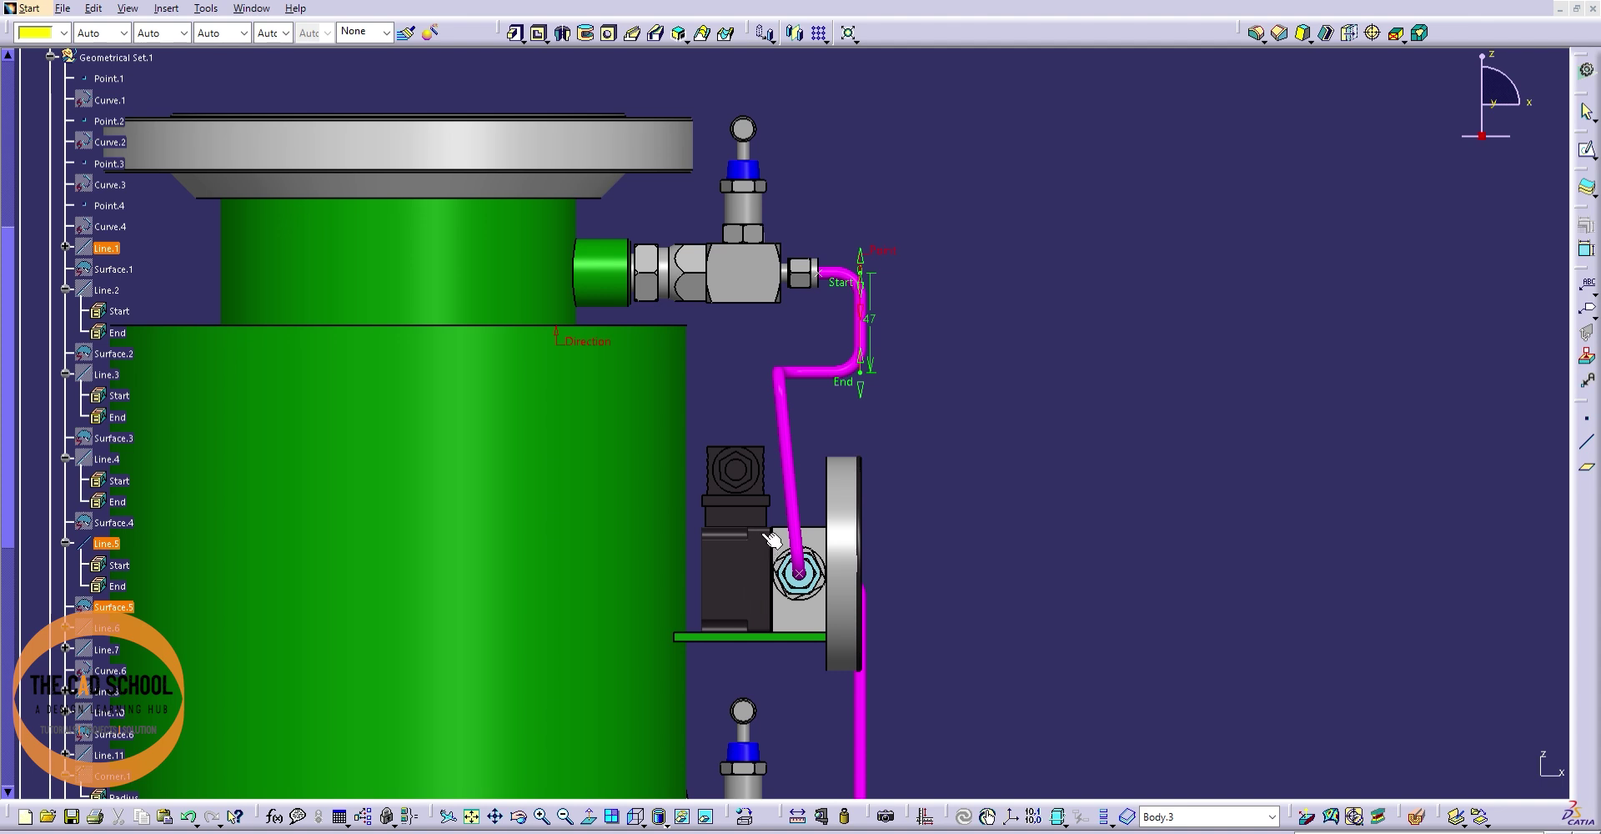
pyautogui.click(1524, 444)
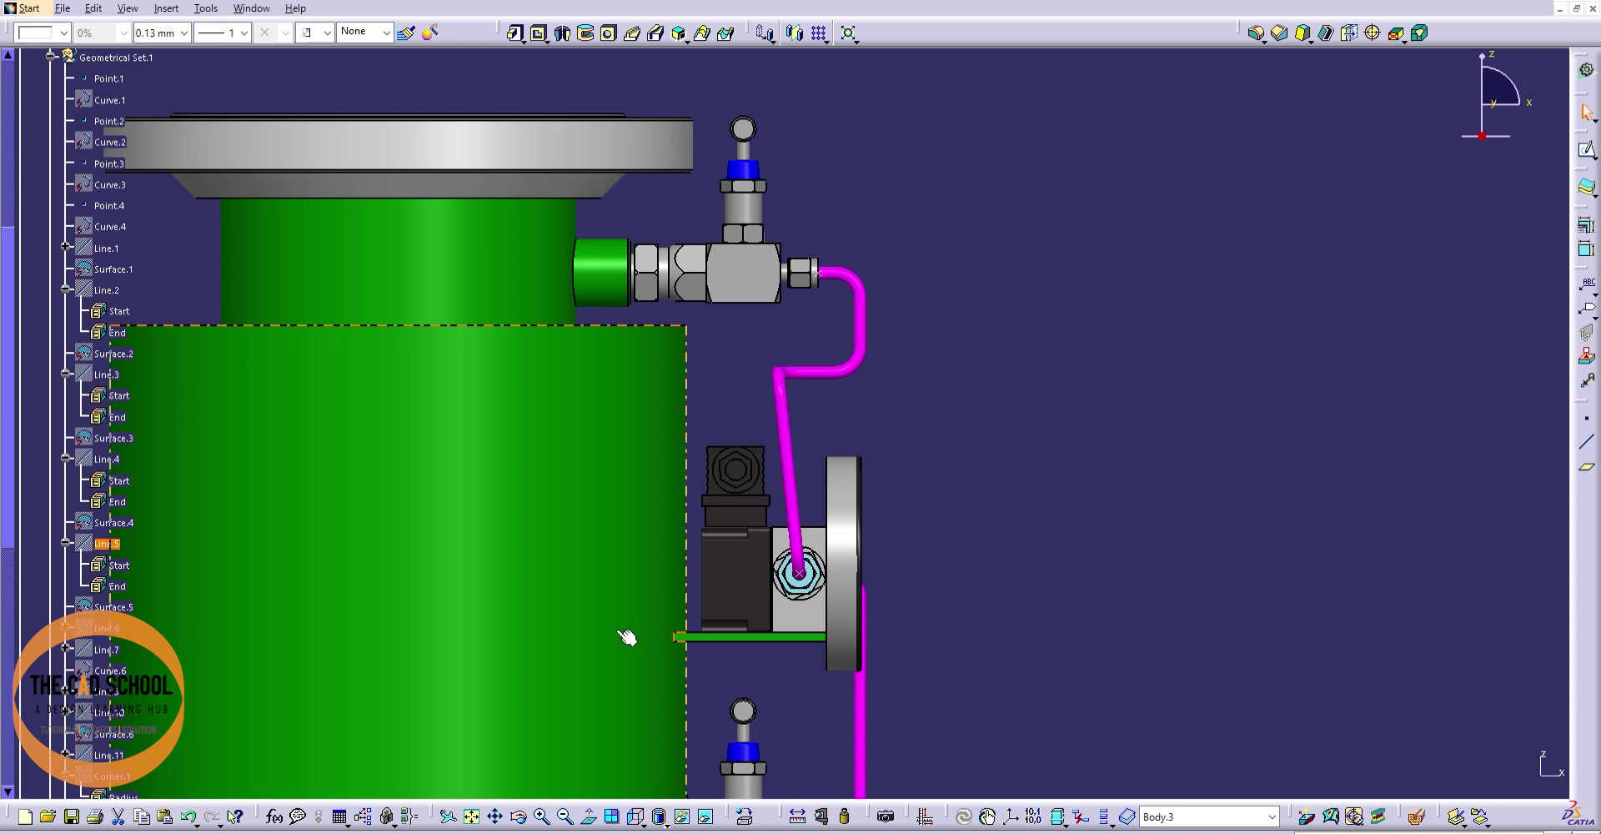
pyautogui.click(105, 625)
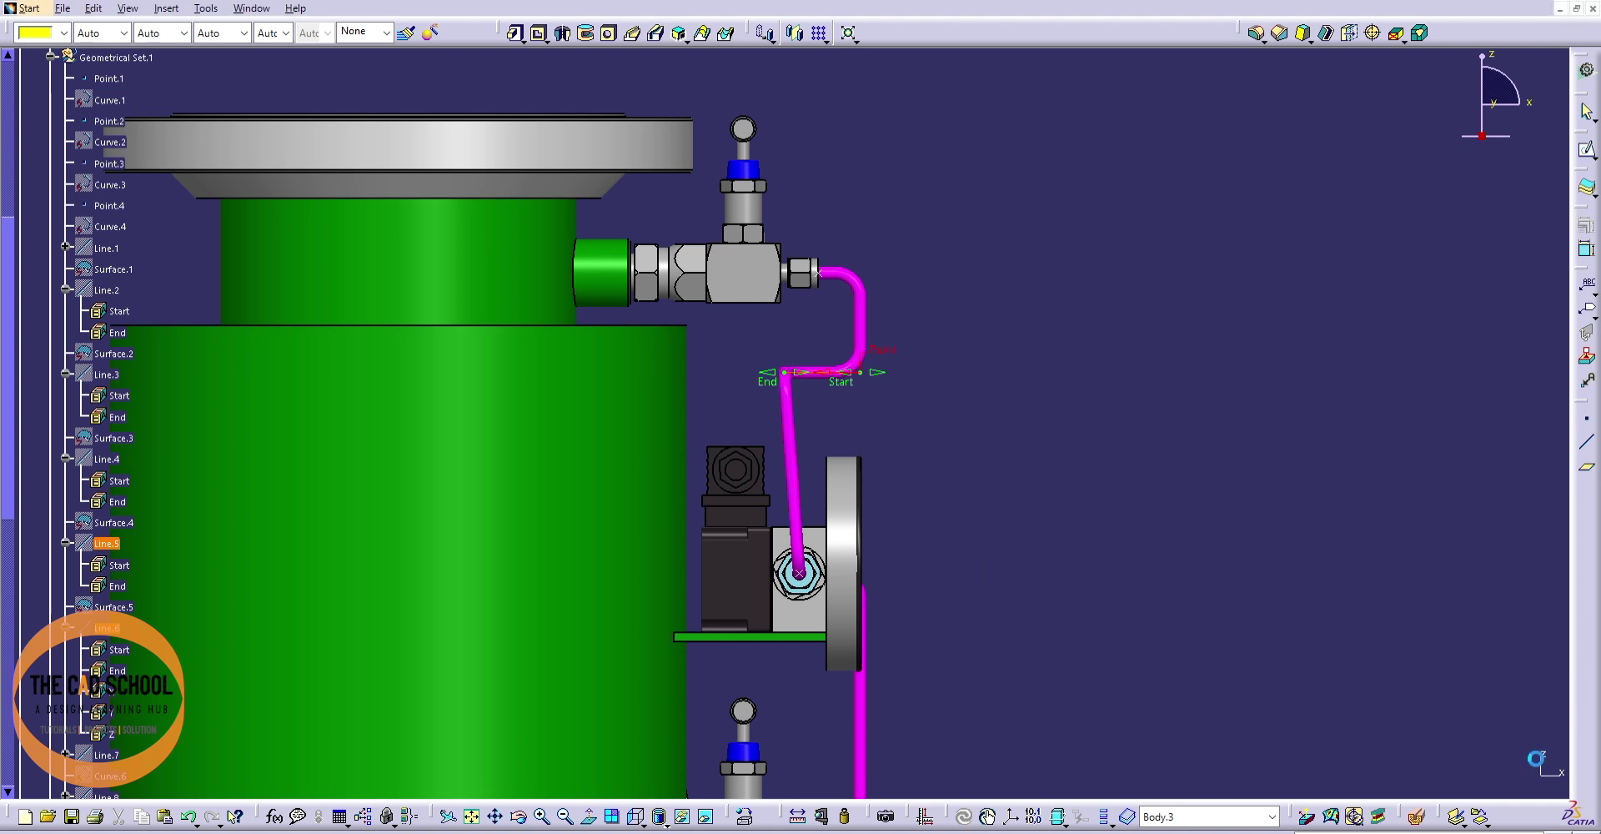
pyautogui.moveTo(893, 286)
pyautogui.mouseDown(button='middle')
pyautogui.moveTo(1021, 521)
pyautogui.moveTo(750, 467)
pyautogui.mouseUp(button='middle')
# - Collapse 6 OD TUBING, reactivate Product1 and zoom out to the full strainer with gauge tubes
pyautogui.scroll(5, 350, 411)
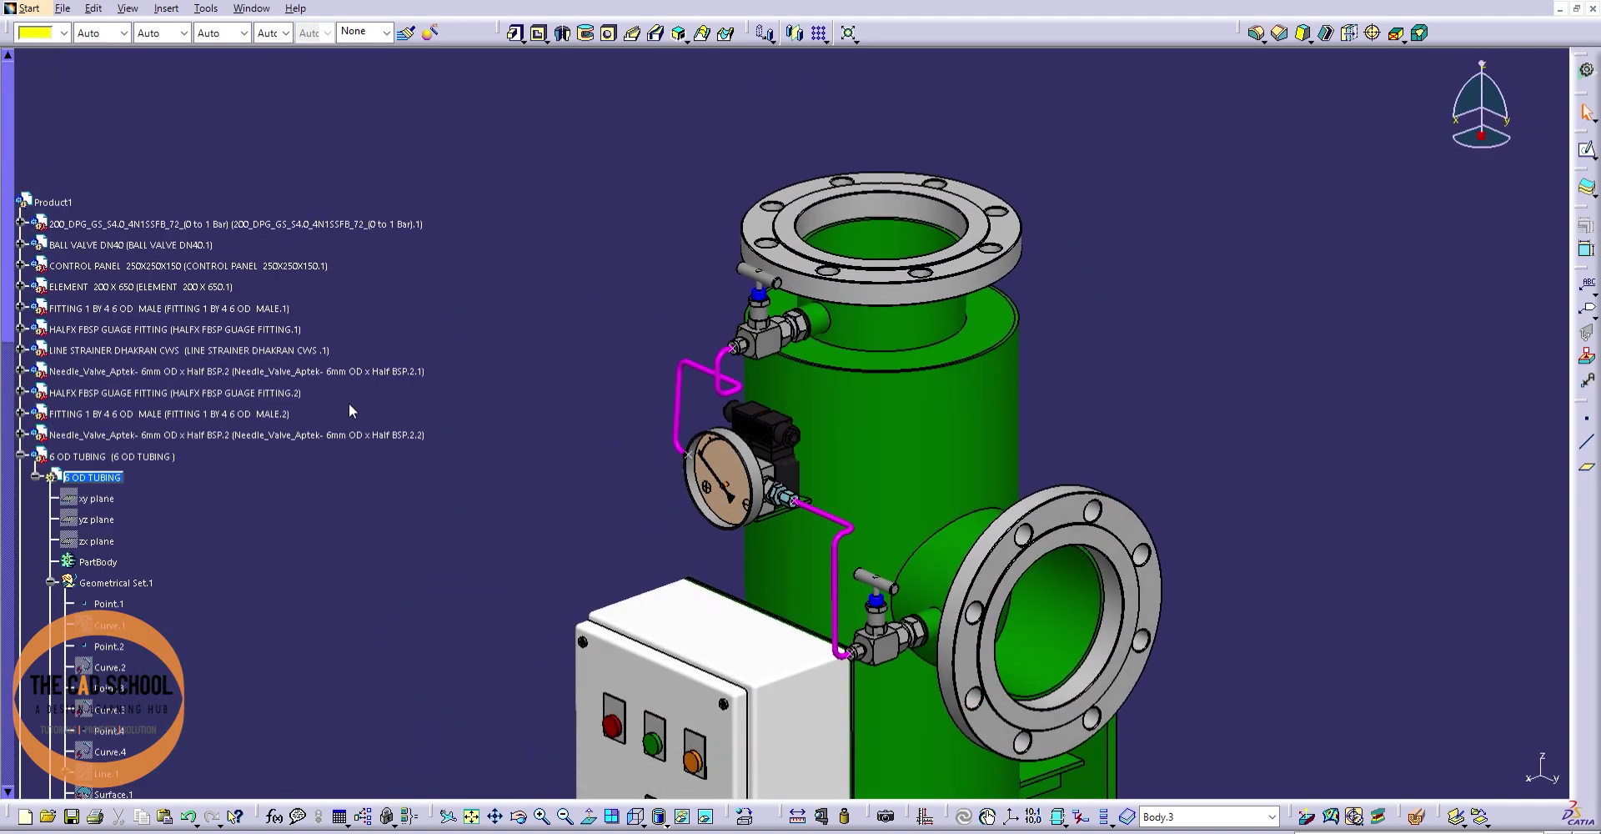
pyautogui.click(21, 454)
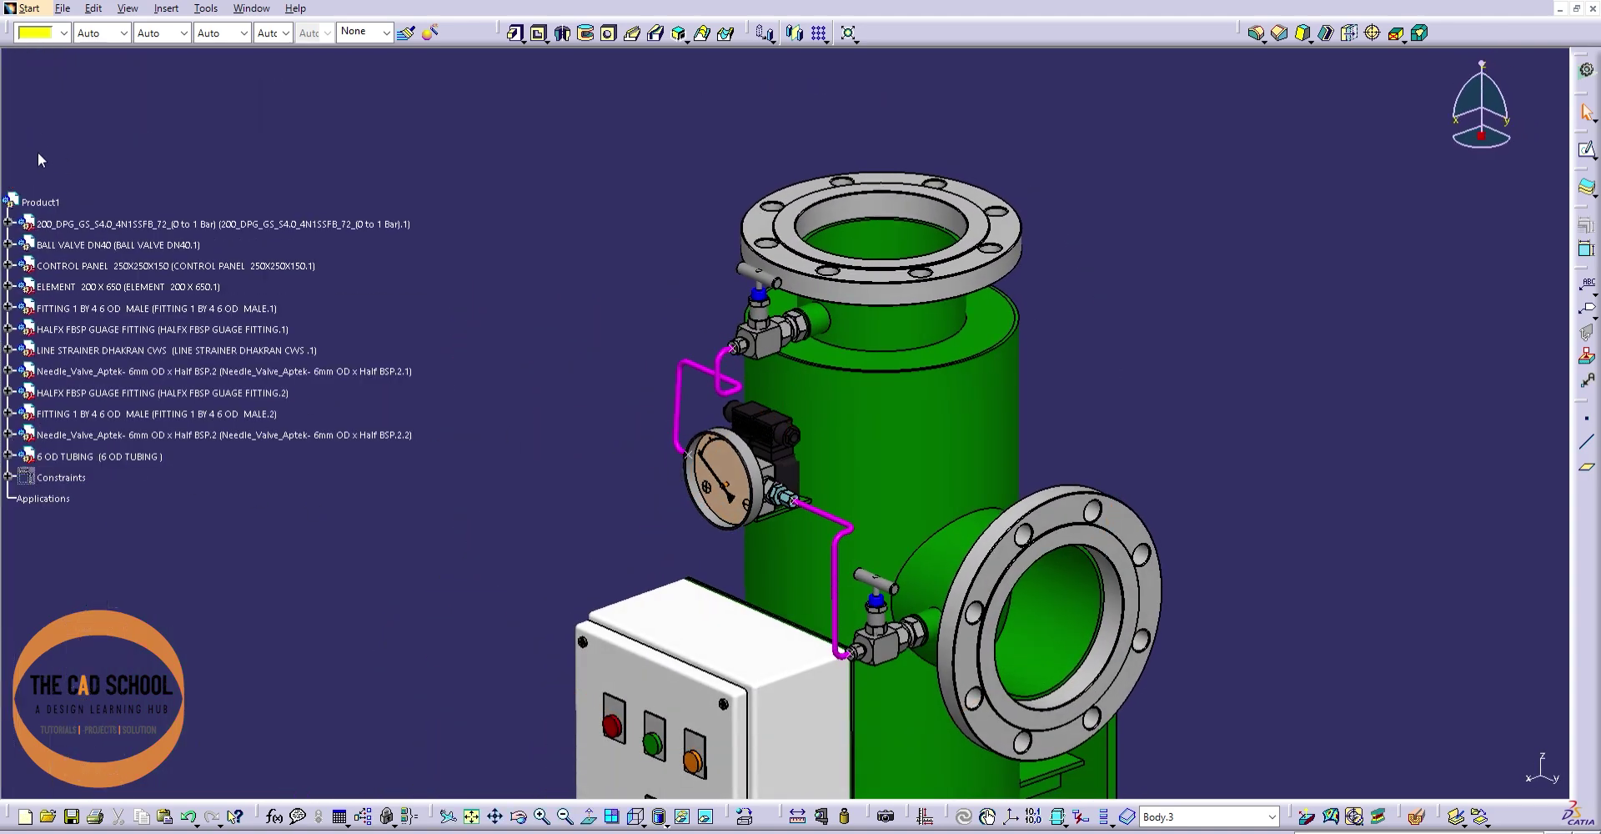
pyautogui.doubleClick(41, 202)
pyautogui.moveTo(643, 207)
pyautogui.keyDown('ctrl'); pyautogui.mouseDown(button='middle')
pyautogui.moveTo(687, 370)
pyautogui.moveTo(673, 223)
pyautogui.mouseUp(button='middle'); pyautogui.keyUp('ctrl')
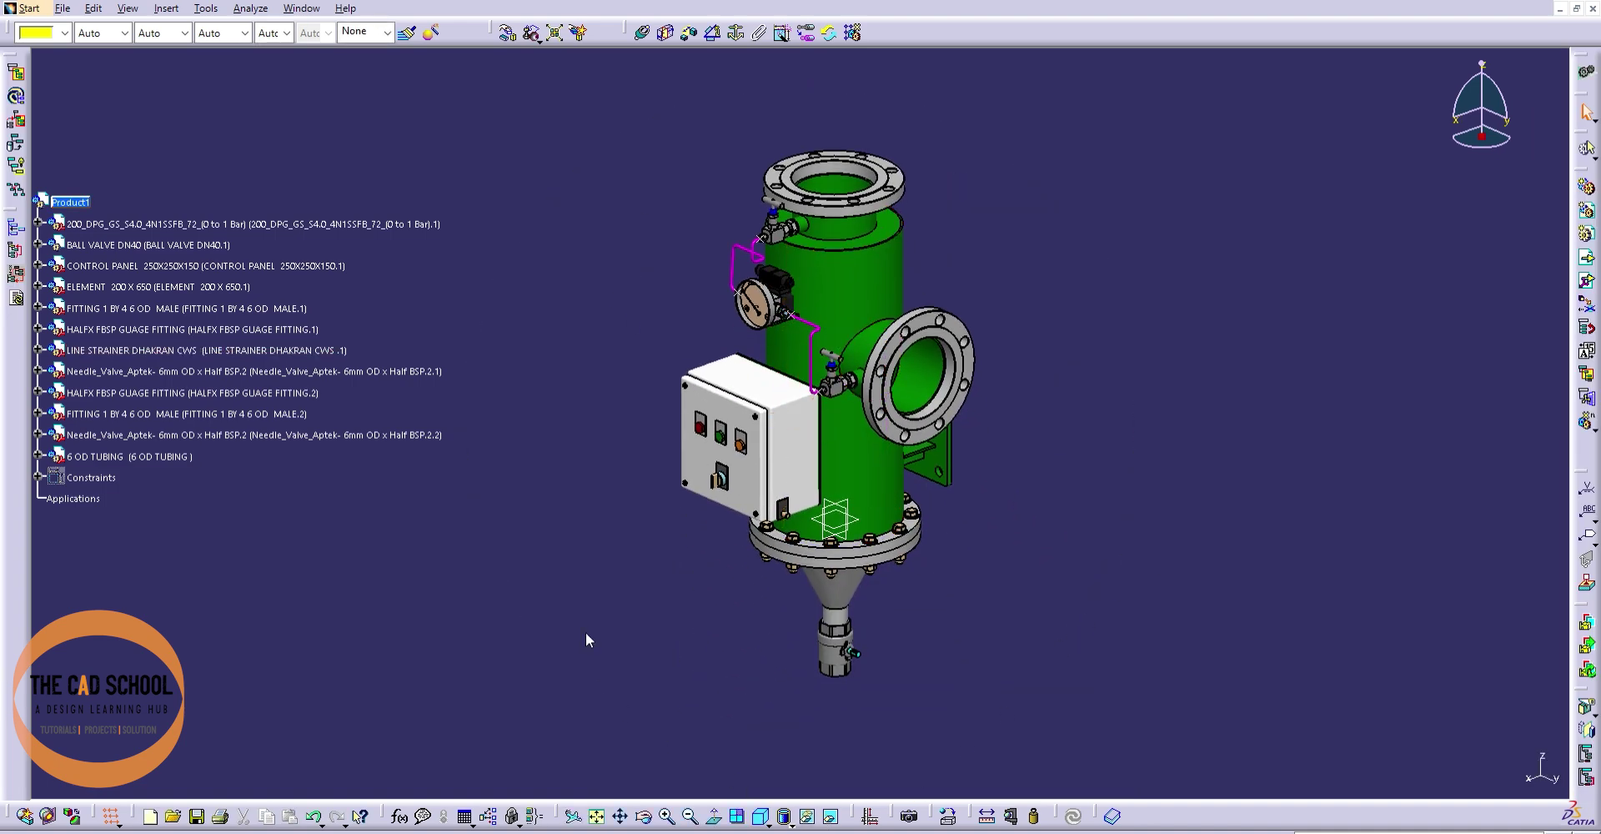